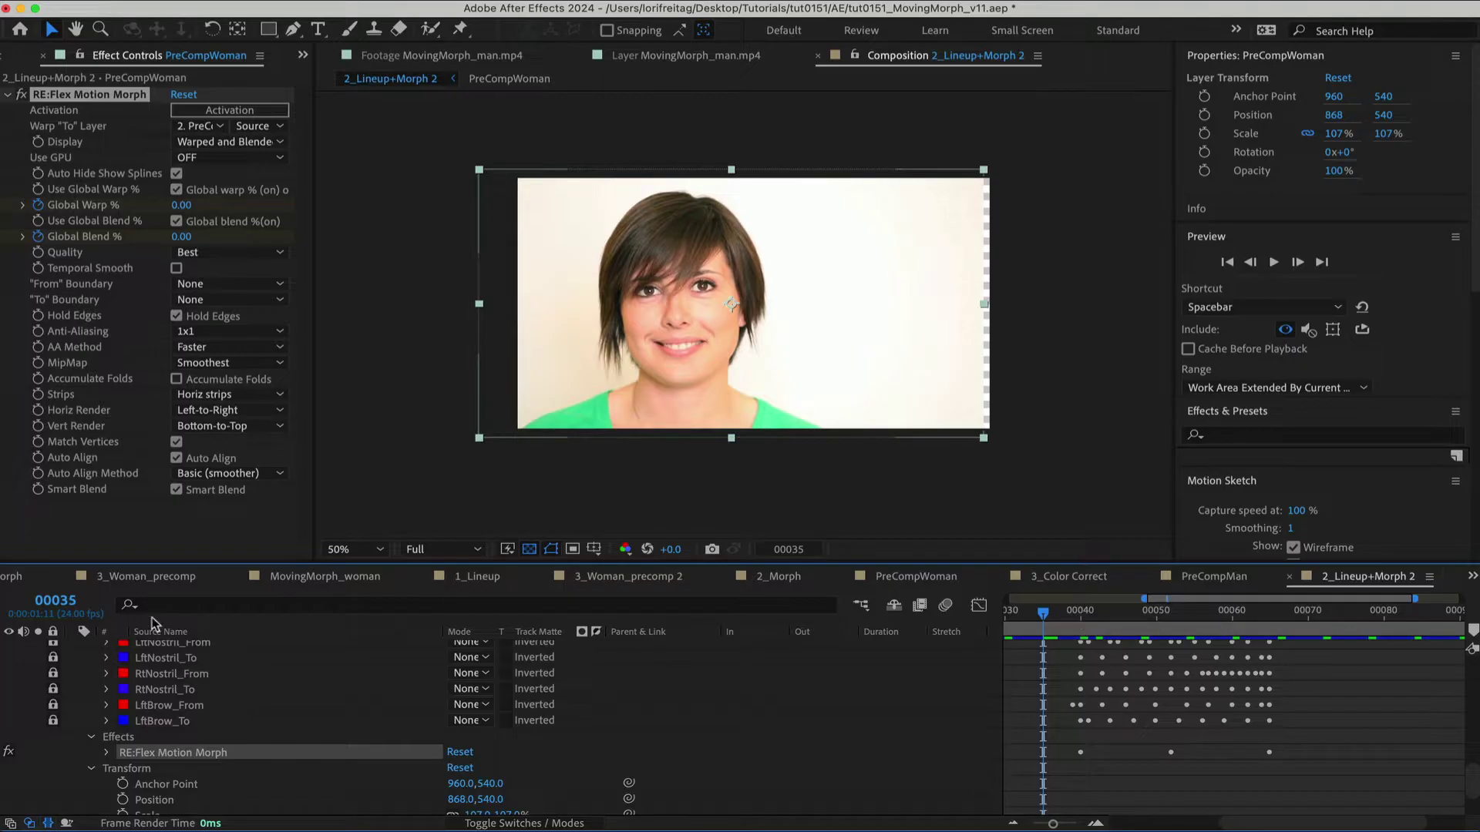
Collapse the PreCompWoman layer, view PreCompMan alone at frame 40, and show PreCompWoman again to review the morph range.
scroll(116, 724, up, 6)
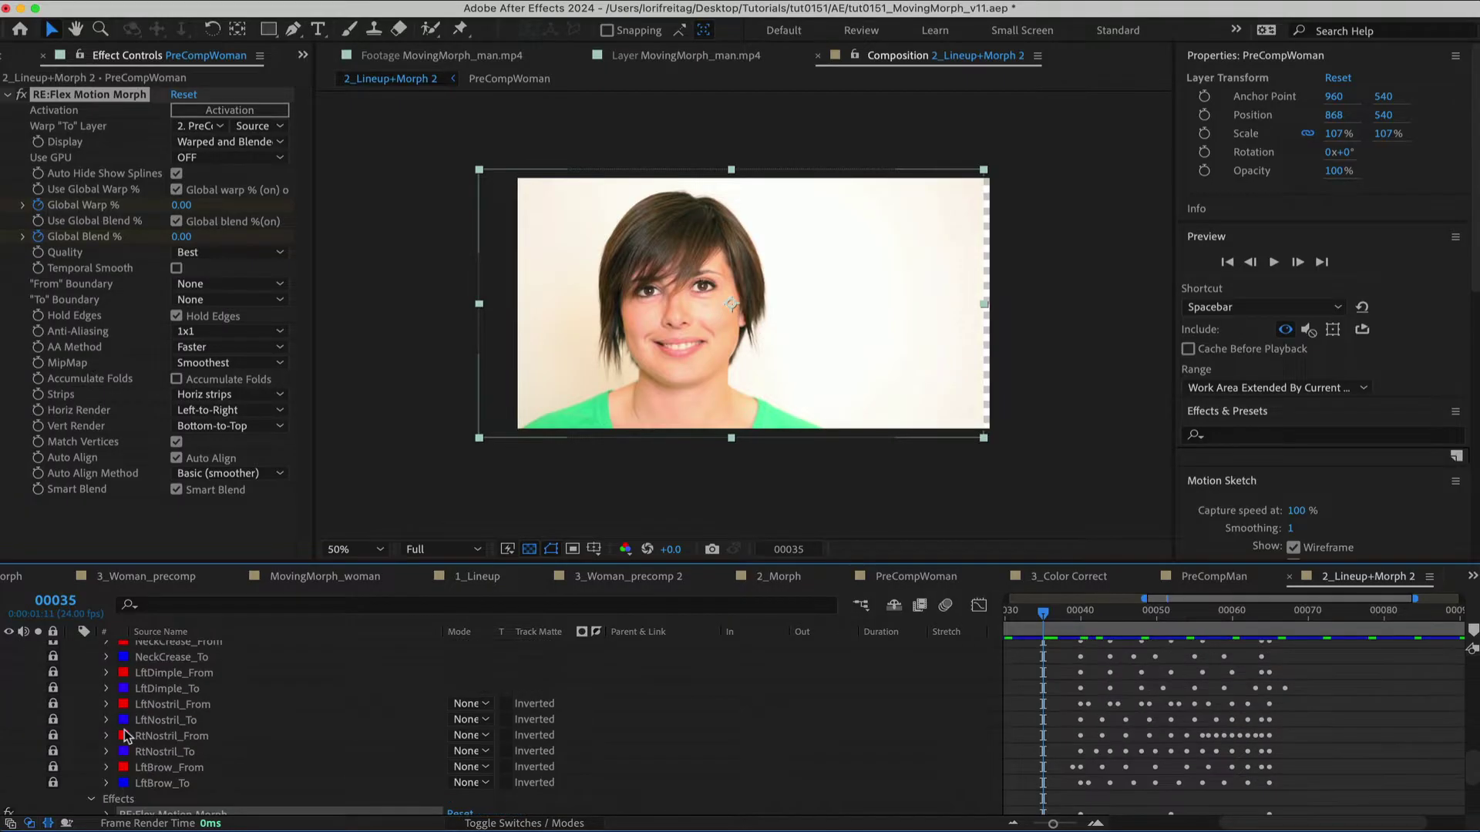
scroll(66, 692, up, 1)
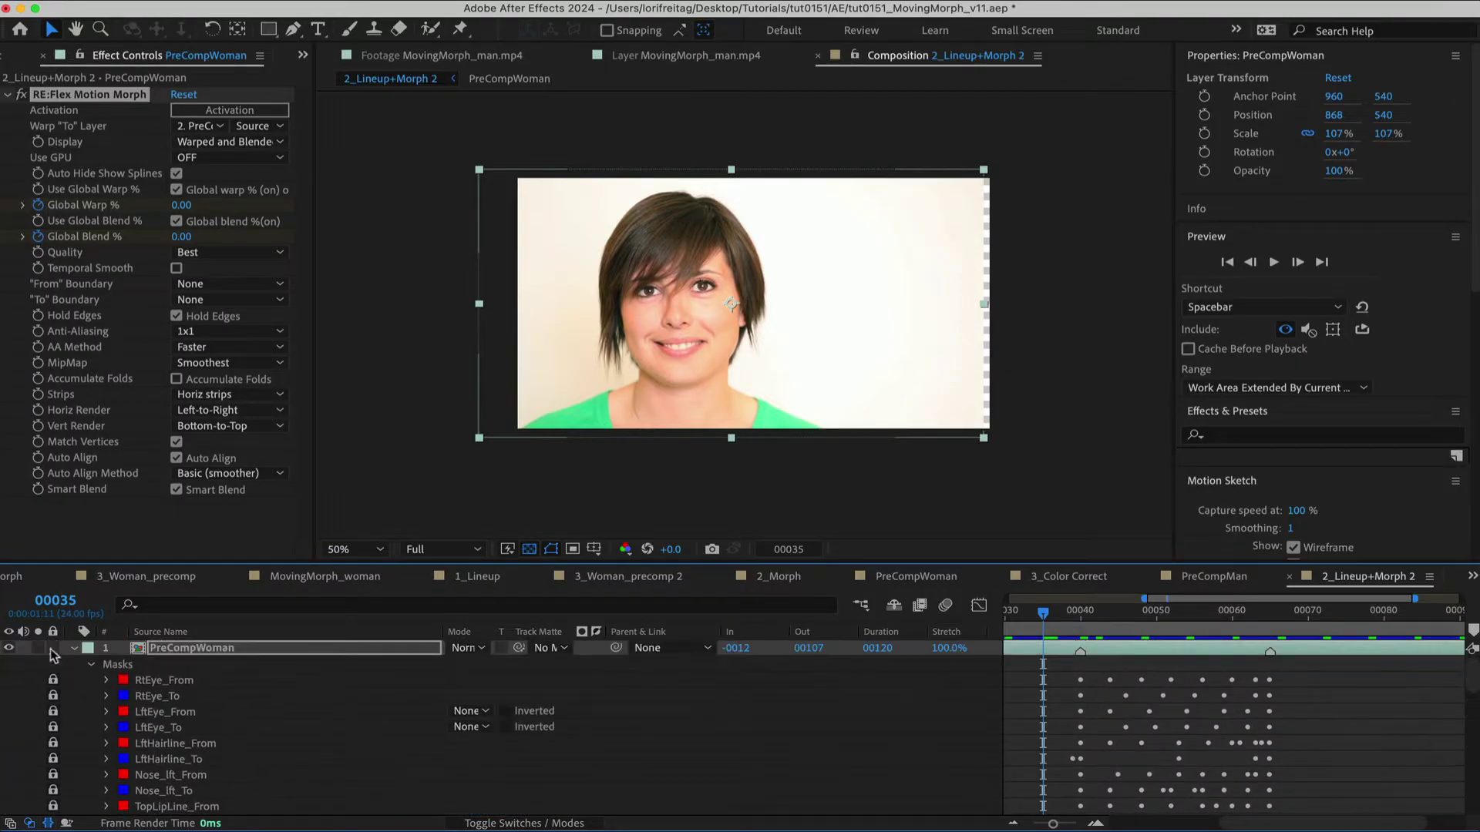
click(73, 648)
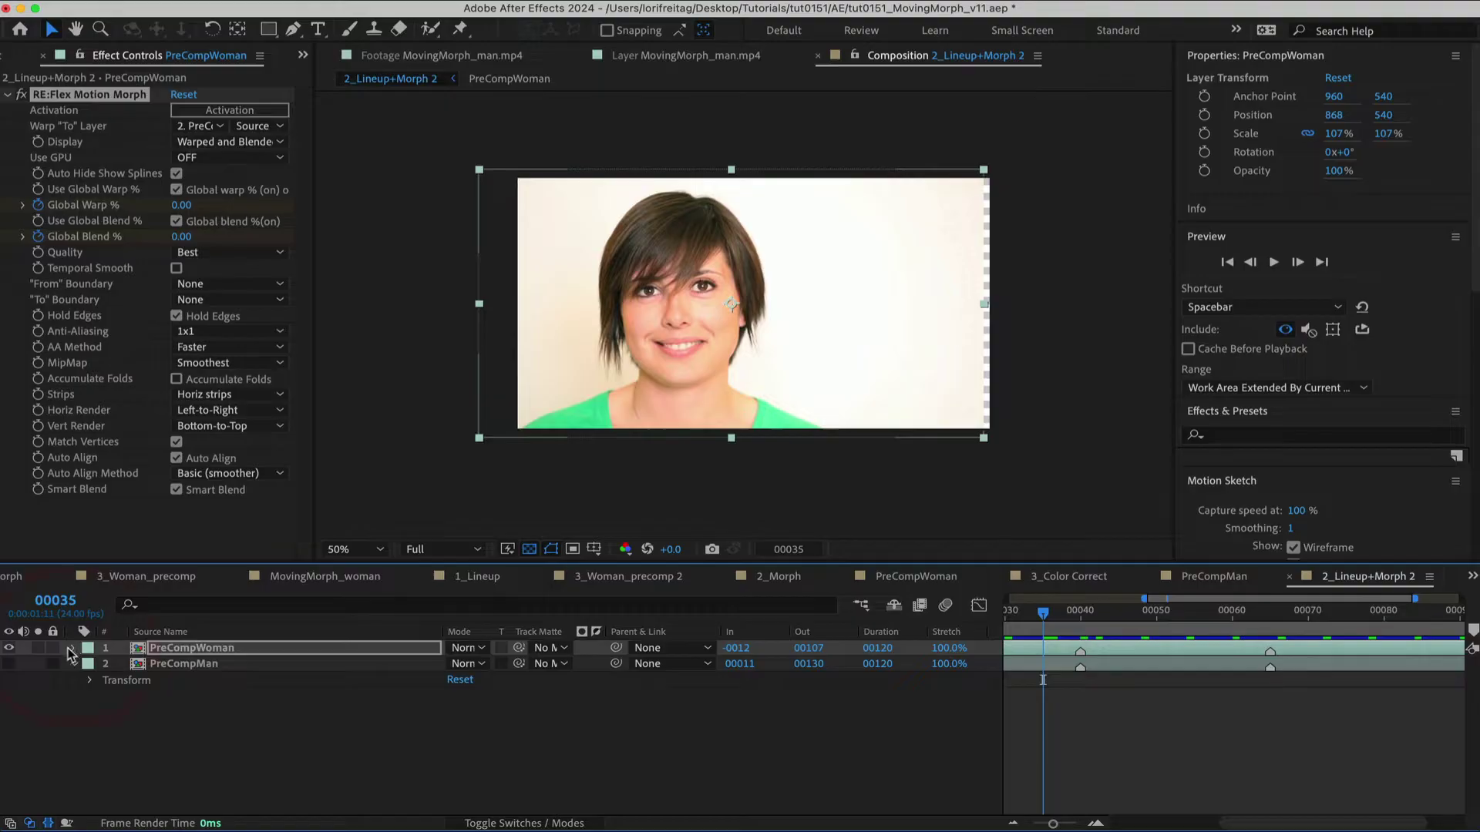
click(8, 648)
click(9, 664)
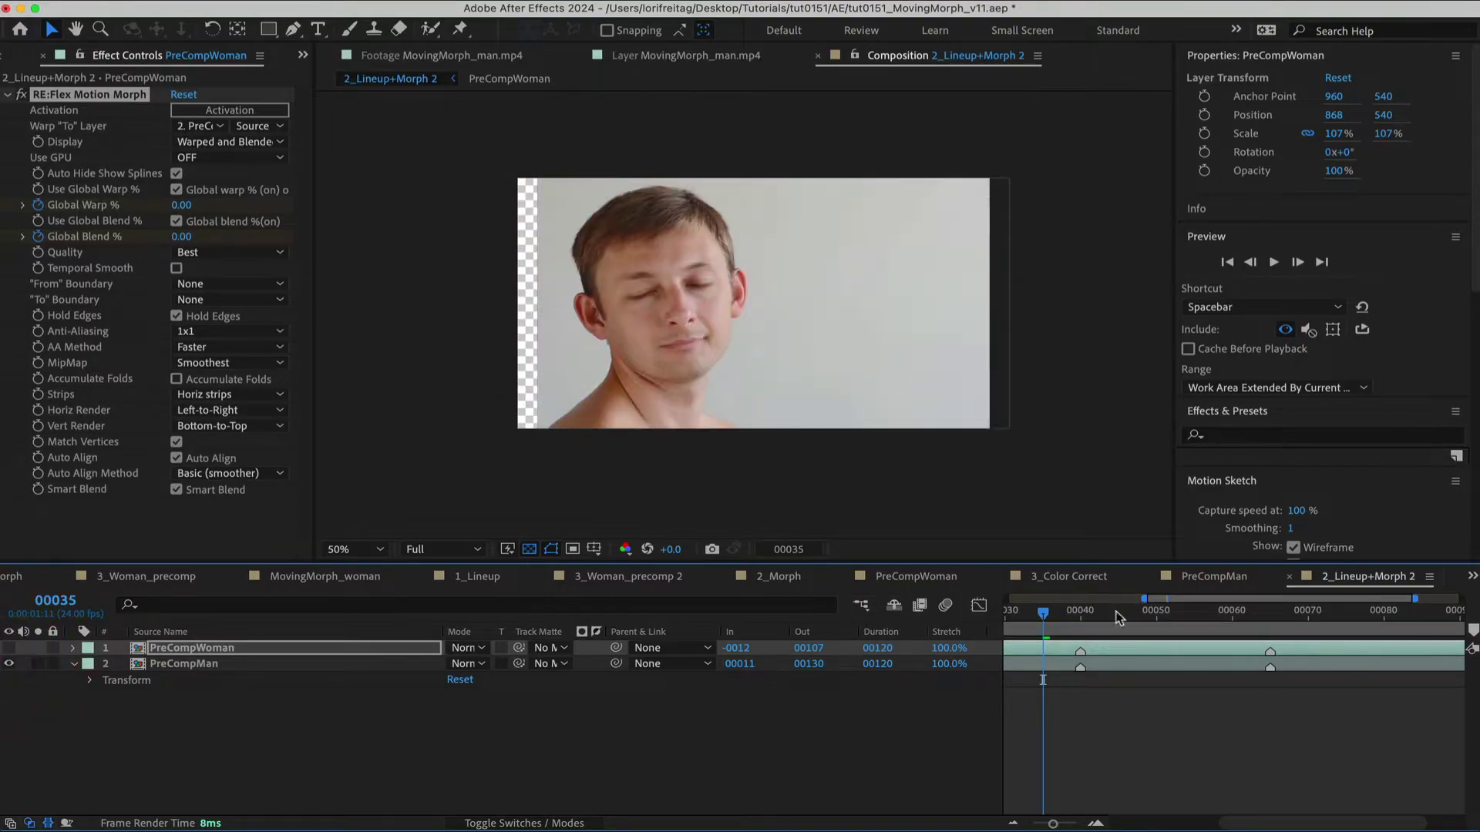
drag(1085, 633, 1080, 679)
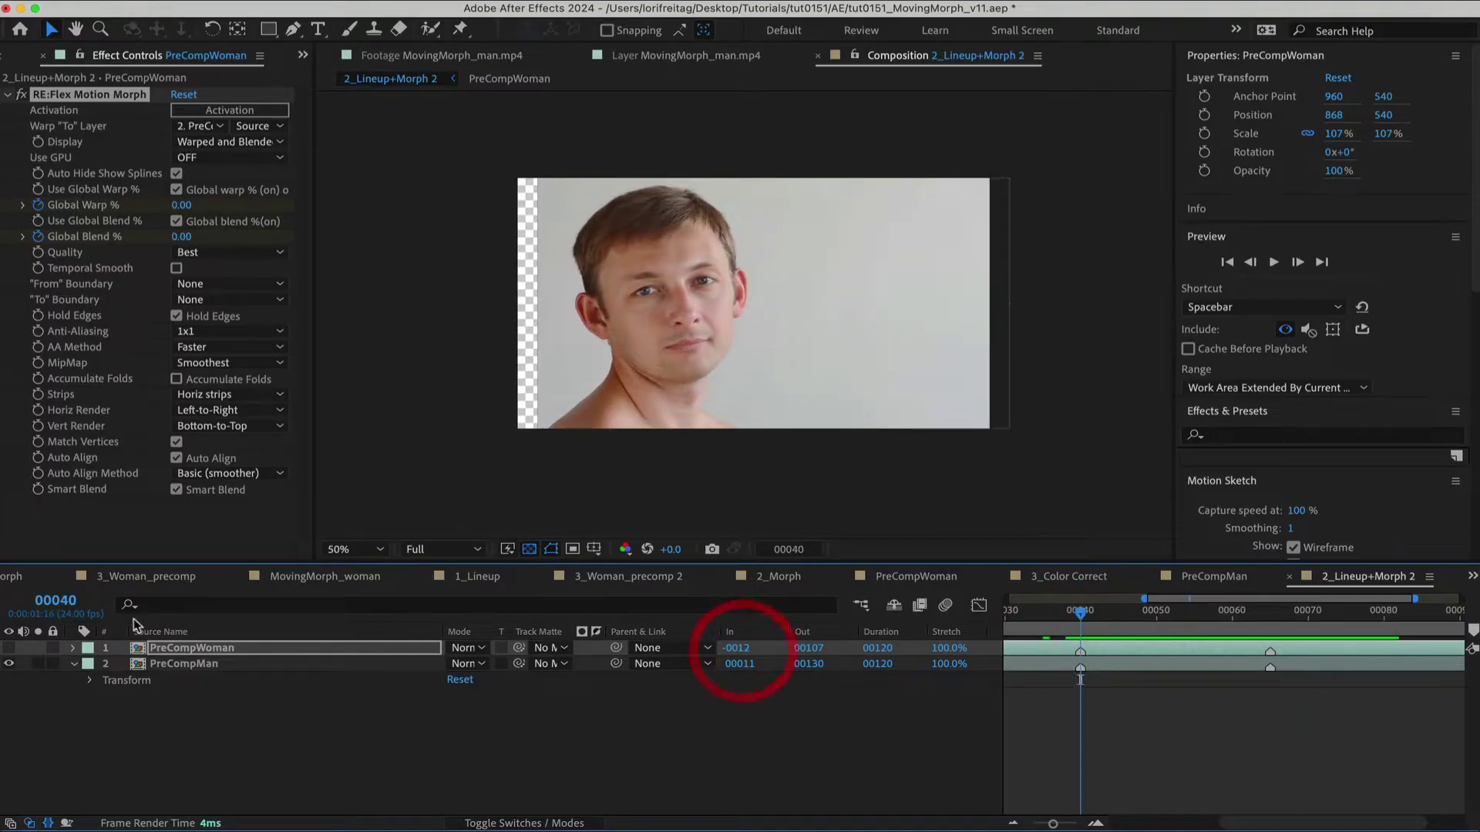
click(10, 651)
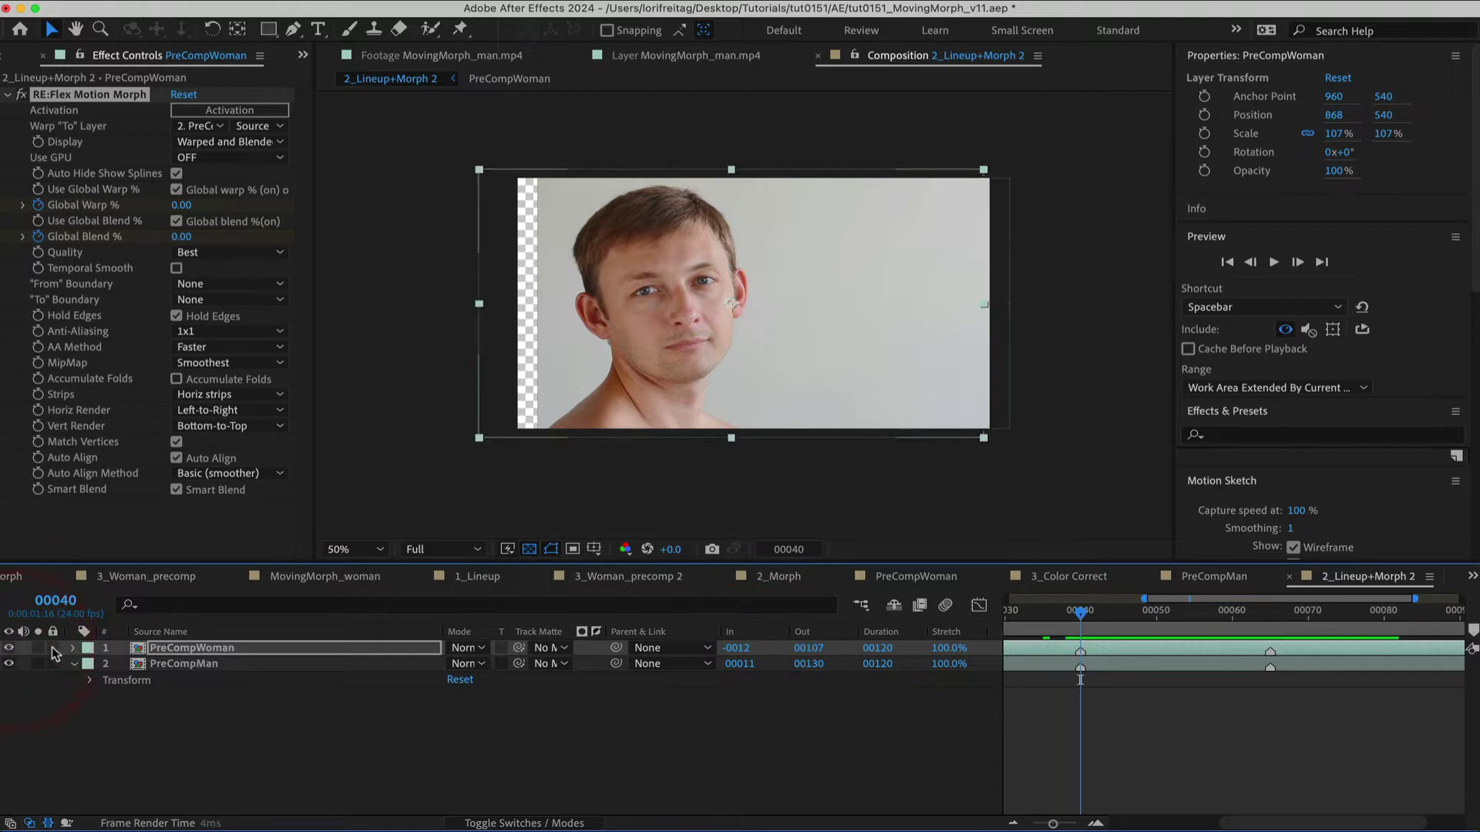
drag(1081, 616, 1149, 615)
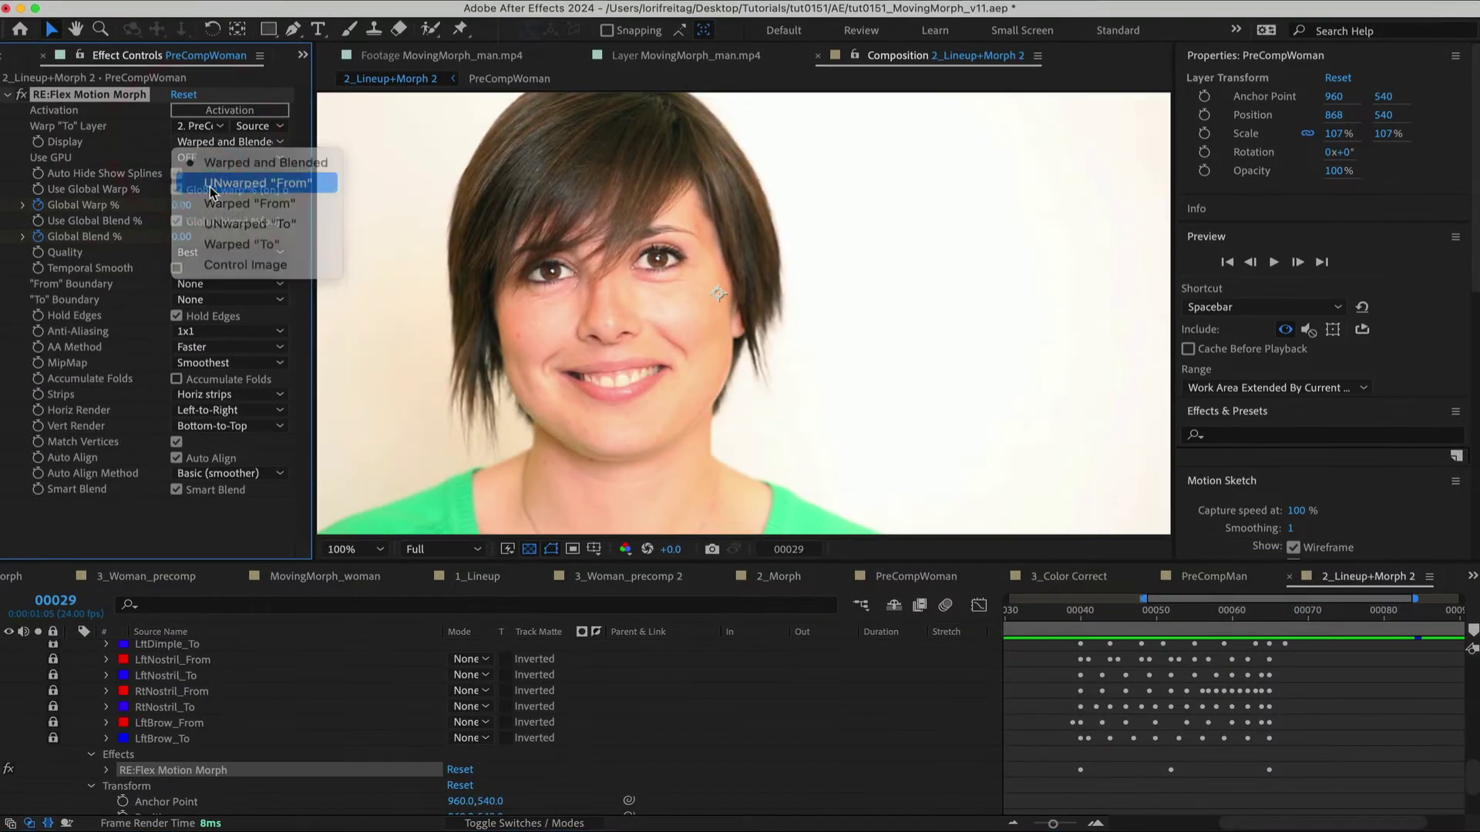
Display the RE:Flex Motion Morph effect as UNwarped "From" and review the woman's red splines across the morph frames.
click(212, 192)
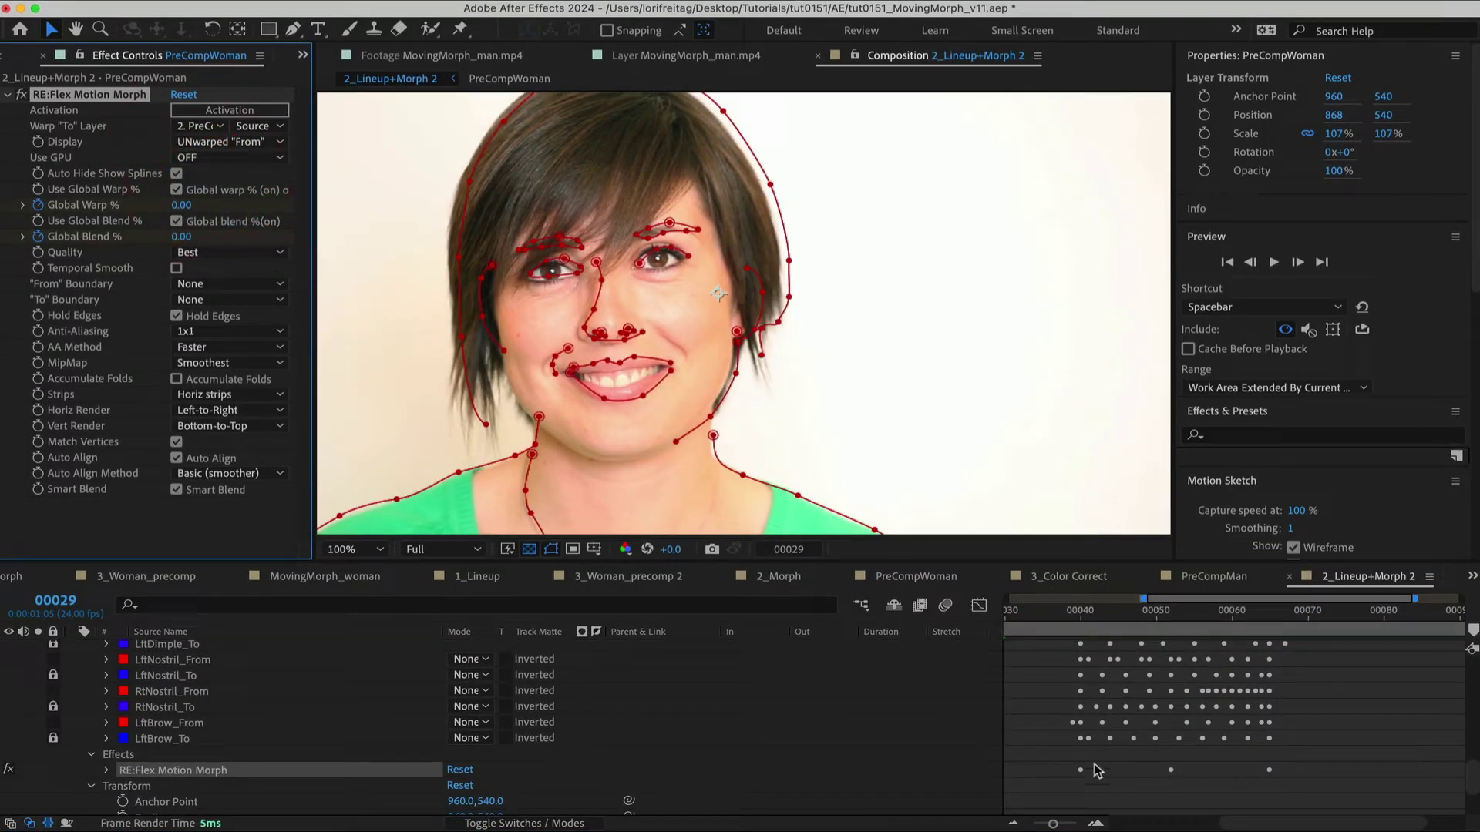
click(1080, 628)
key(space)
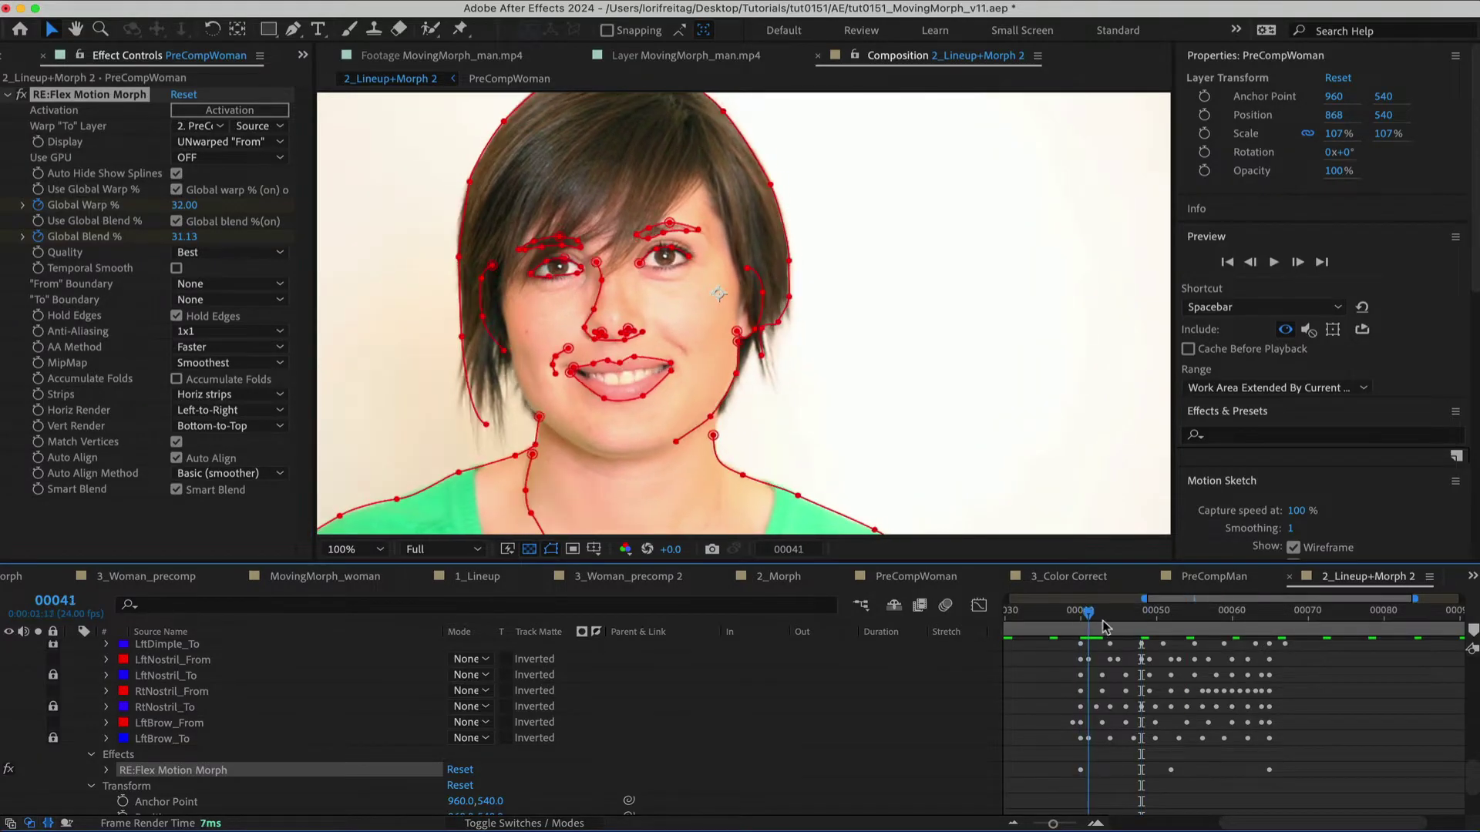
click(1280, 638)
drag(1283, 645, 1164, 648)
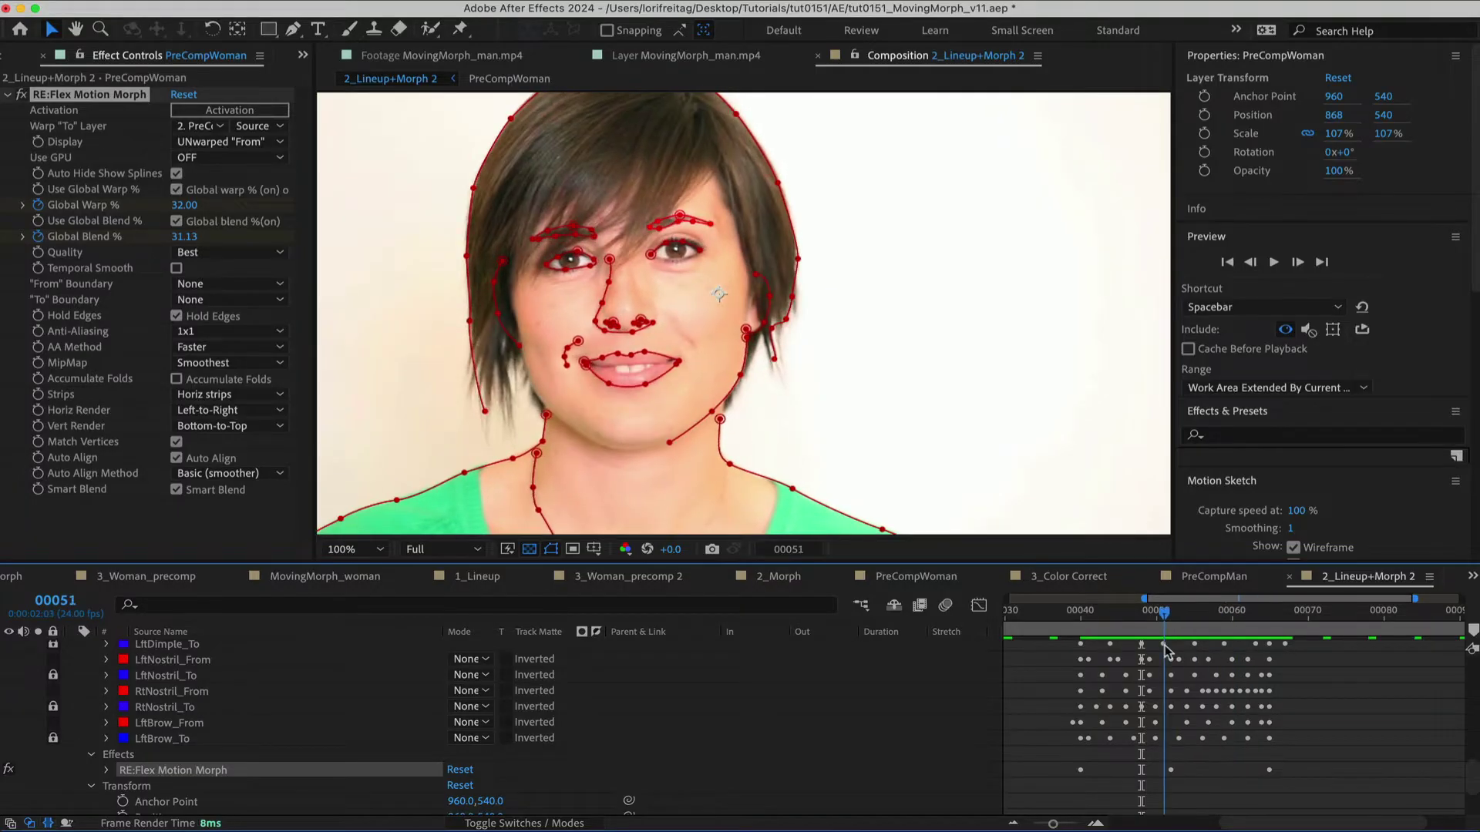
Switch the morph effect's display to UNwarped "To" and review the man's blue splines back to frame 40.
click(231, 142)
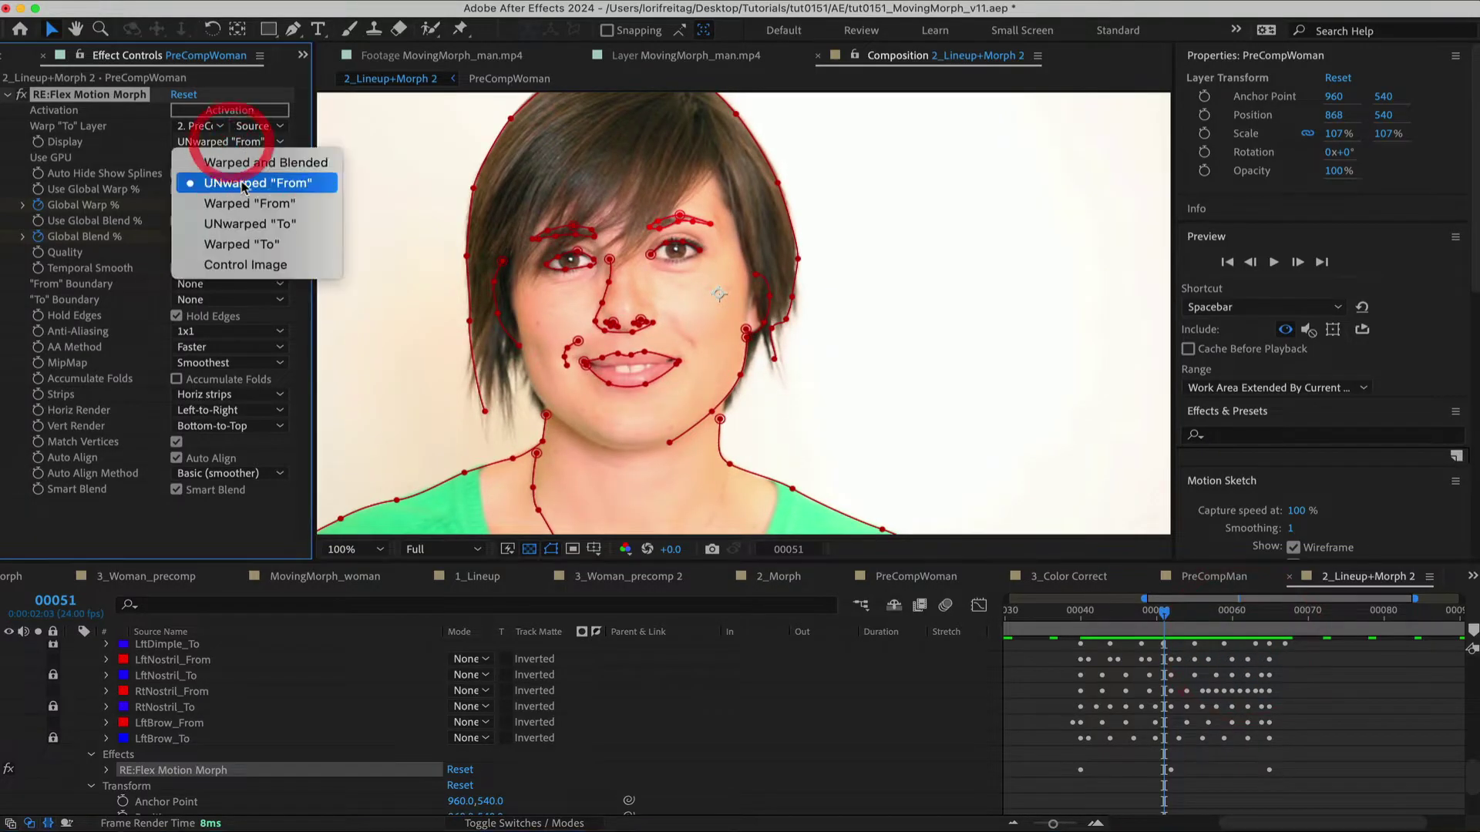
click(243, 224)
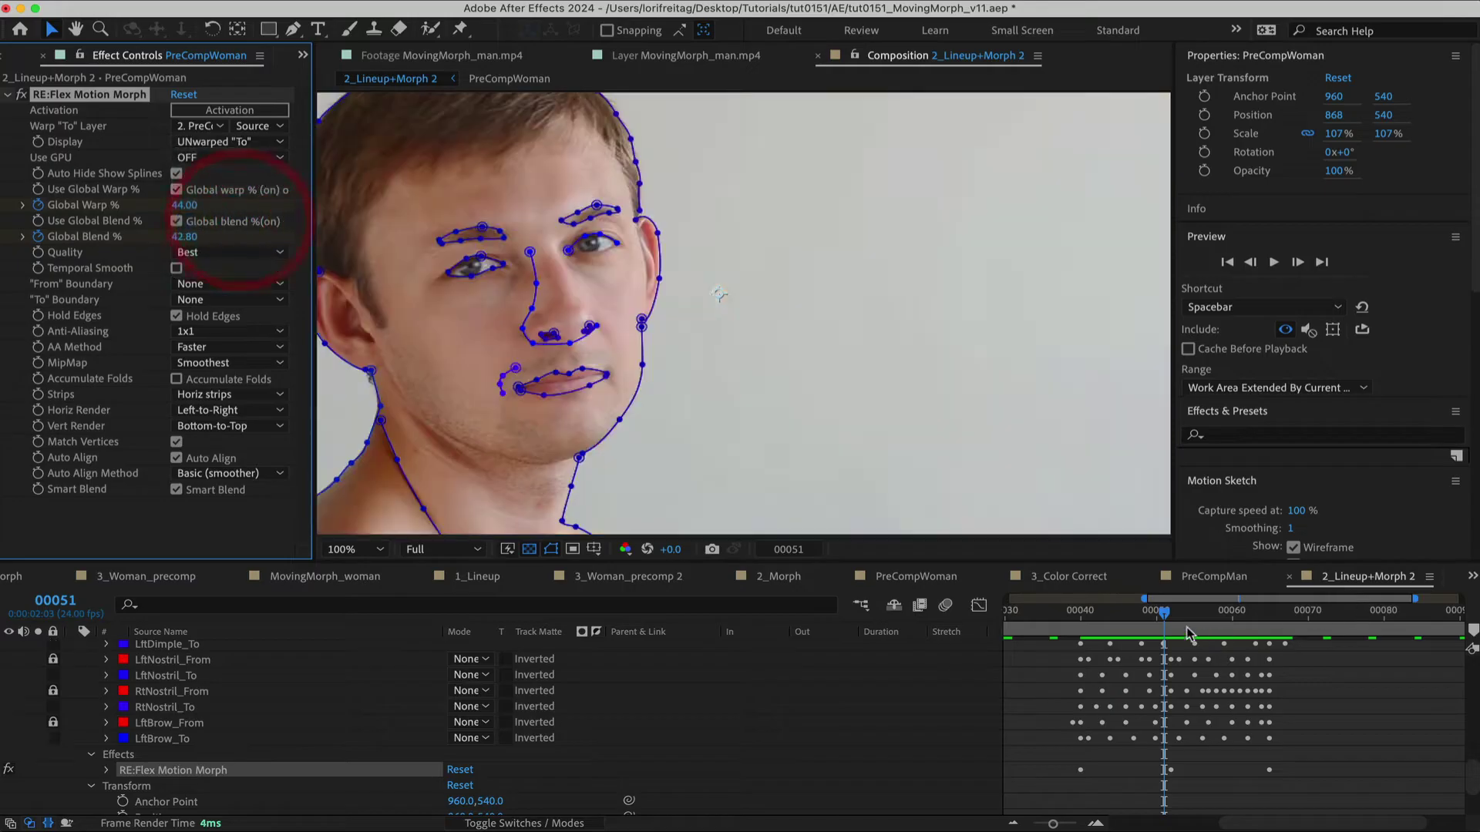
mouse_move(1089, 628)
mouse_down()
mouse_move(1287, 638)
mouse_move(1077, 640)
mouse_up()
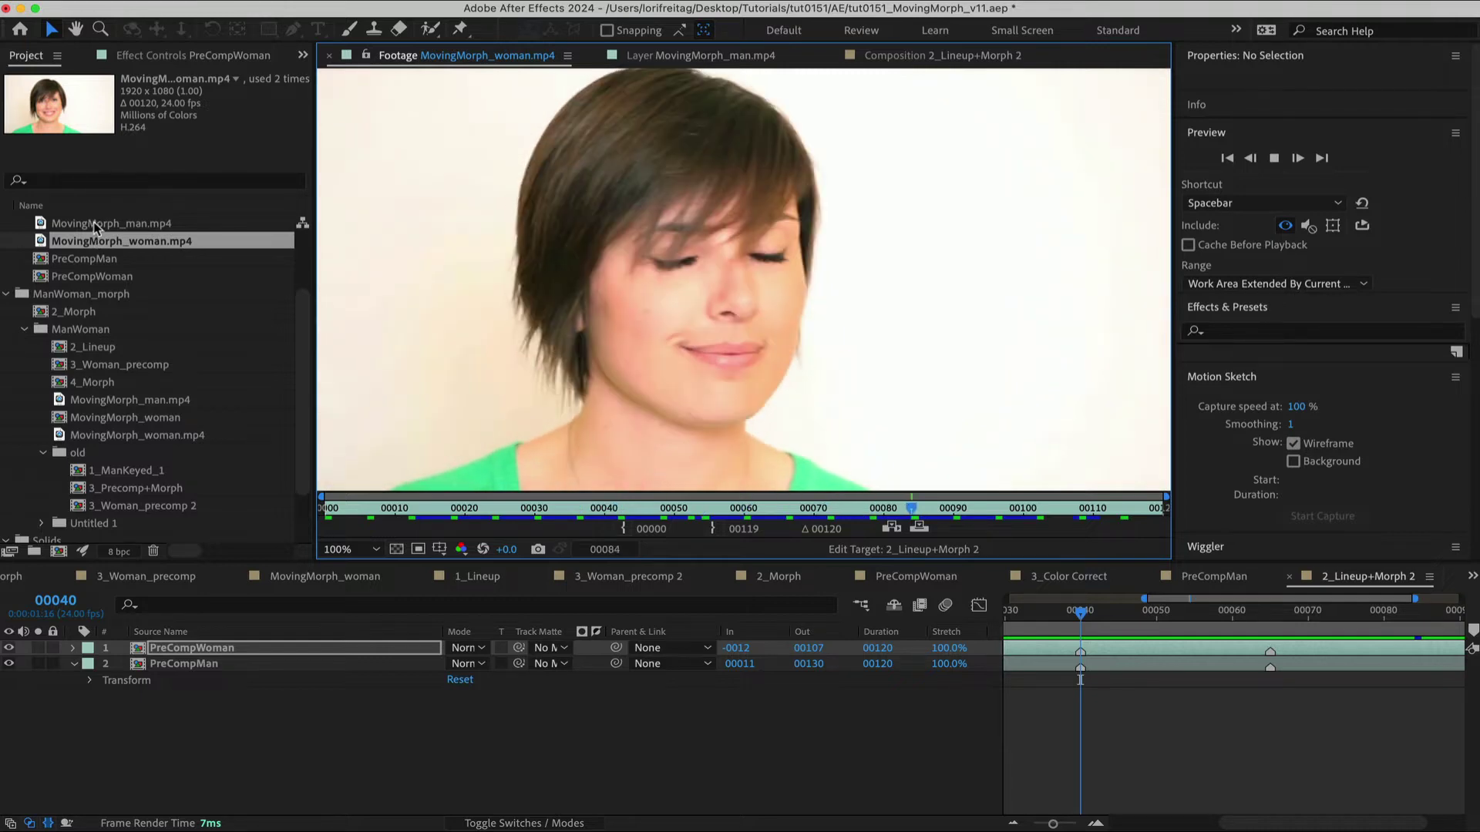
Play the MovingMorph_man.mp4 source footage and preview the finished morph in the 2_Lineup+Morph 2 composition.
double_click(94, 224)
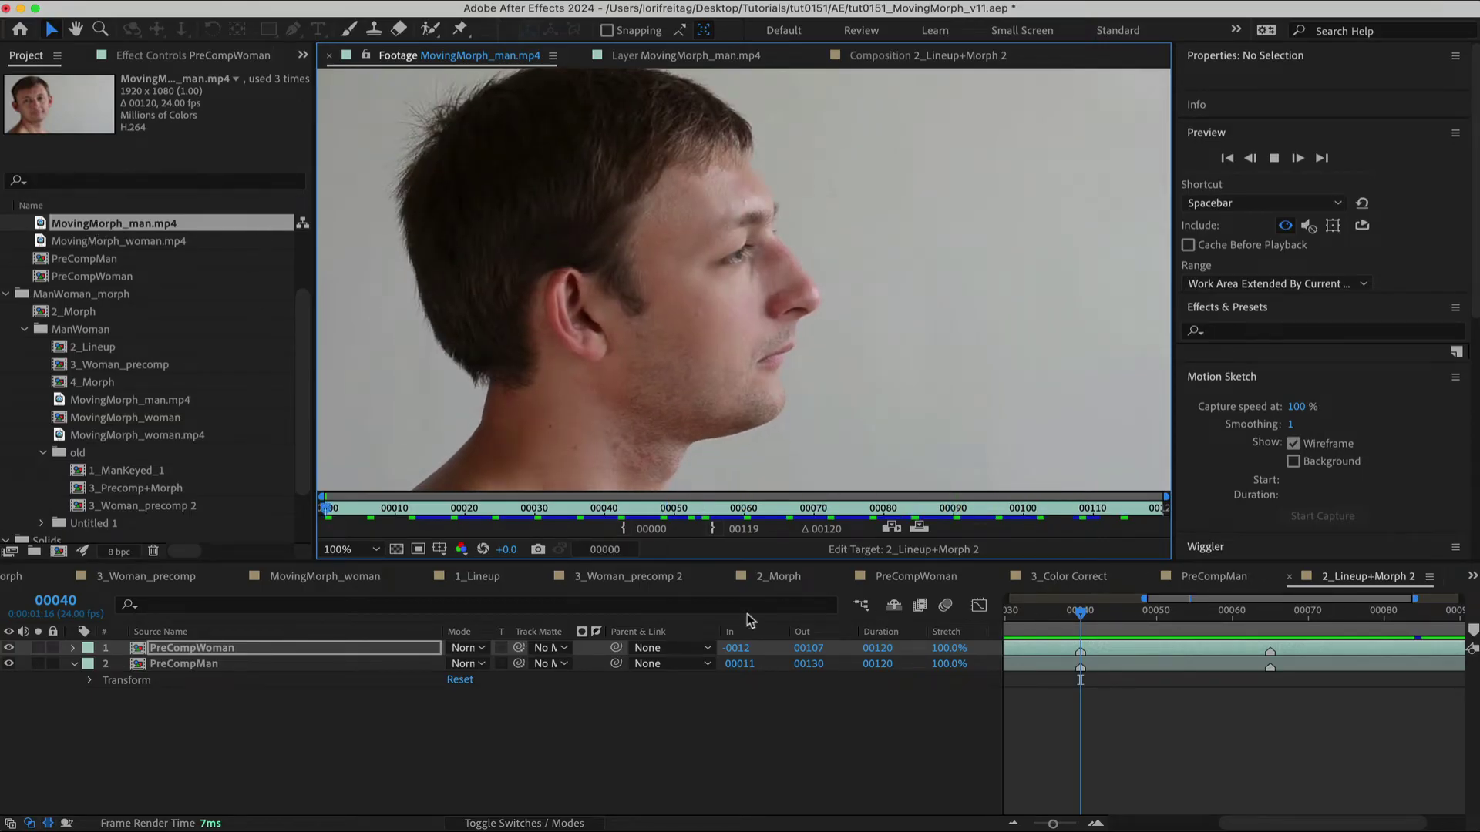
key(space)
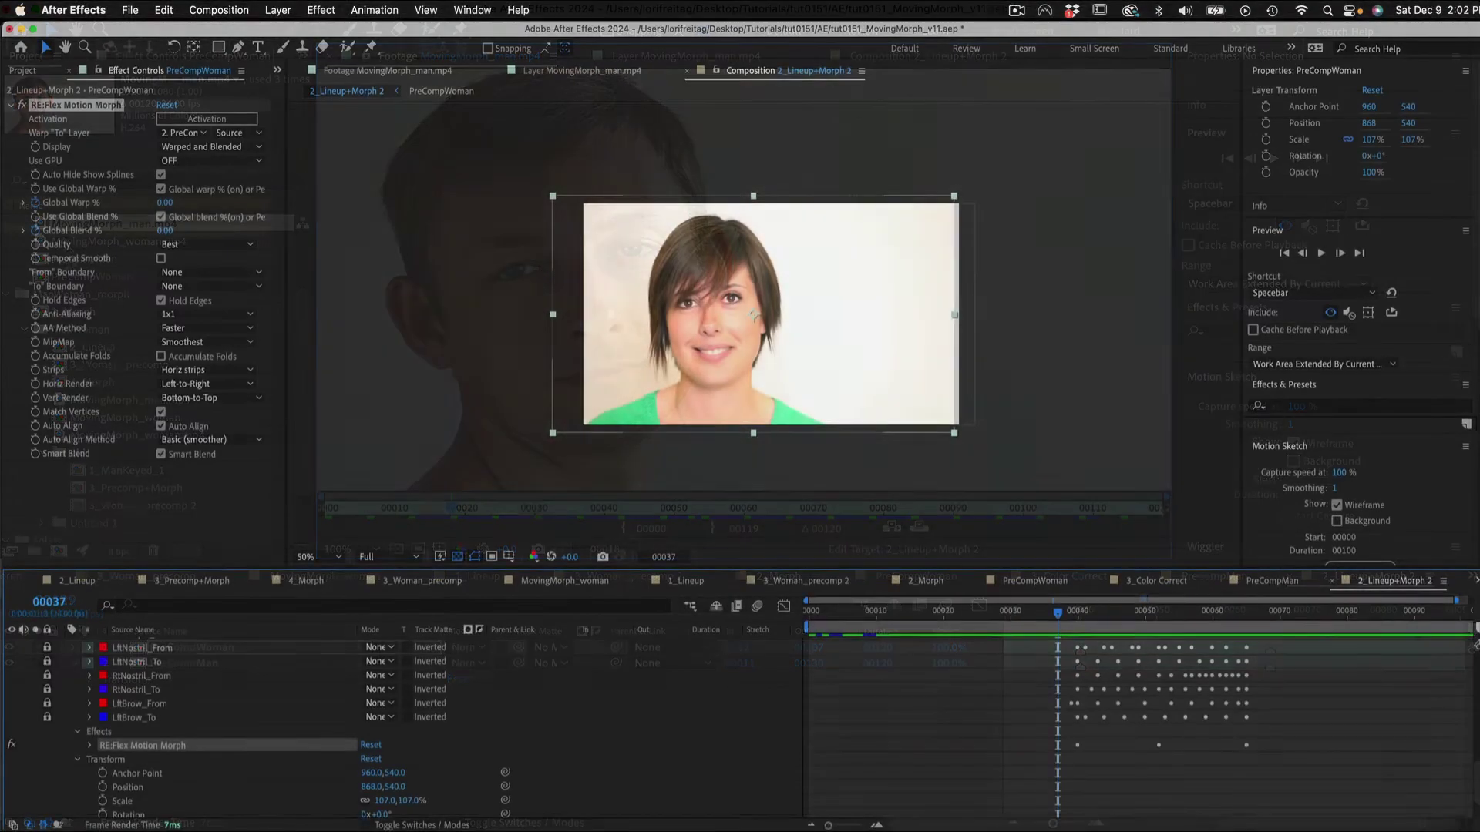
key(space)
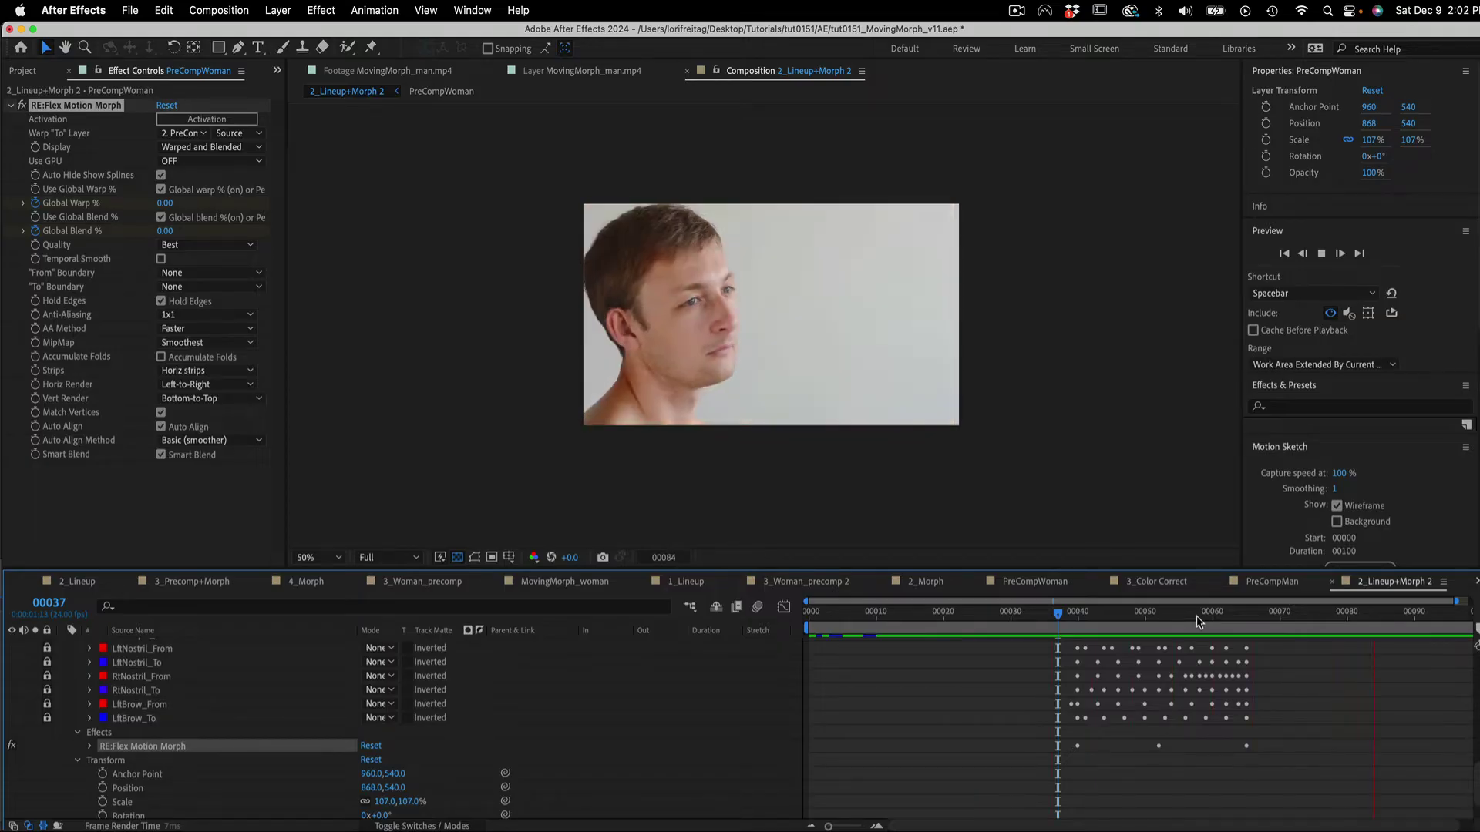
key(space)
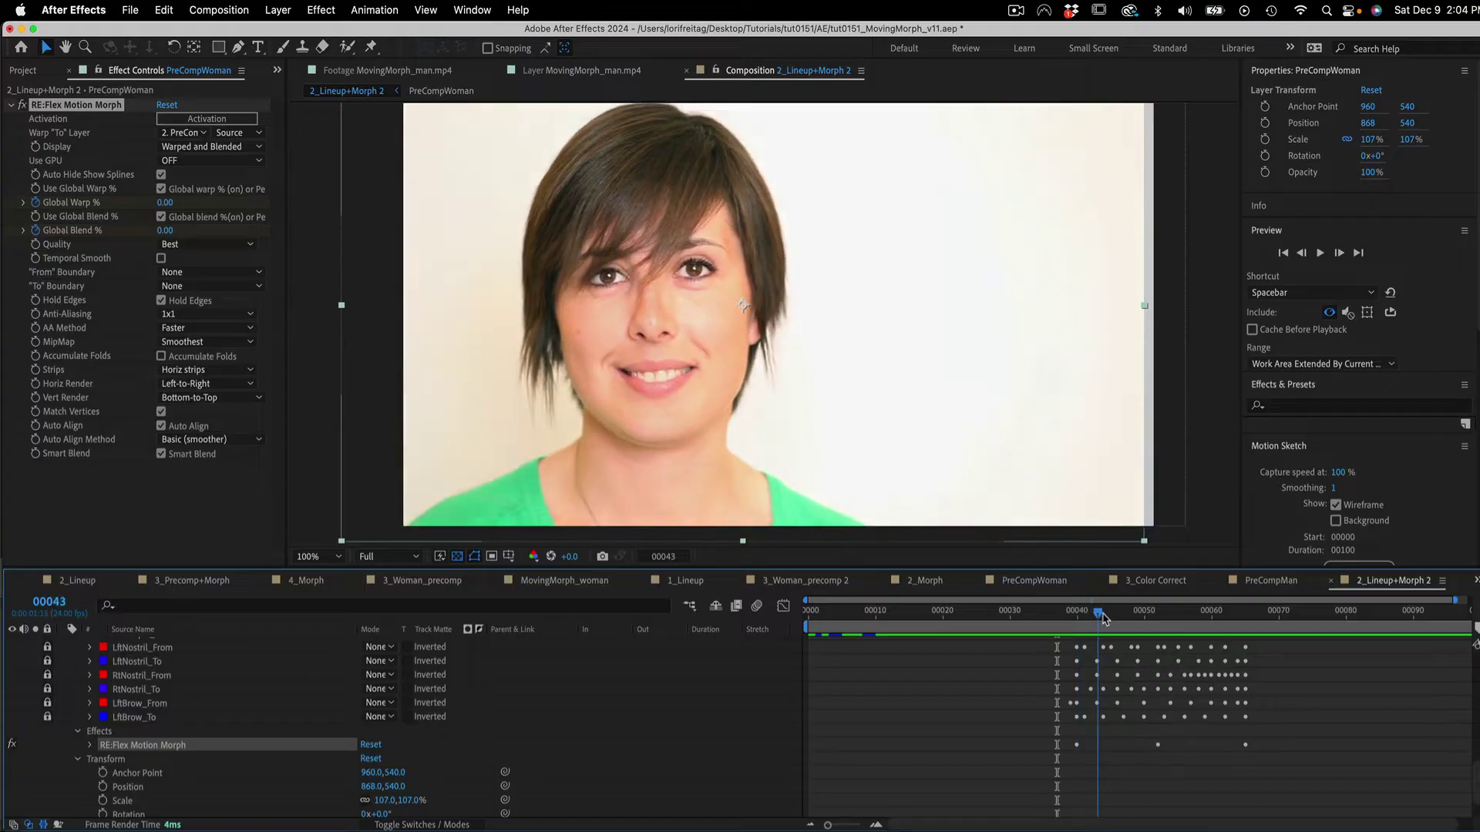
Scrub repeatedly through the woman-to-man morph between frames 37 and 73 to examine the transition.
drag(1104, 619, 1300, 612)
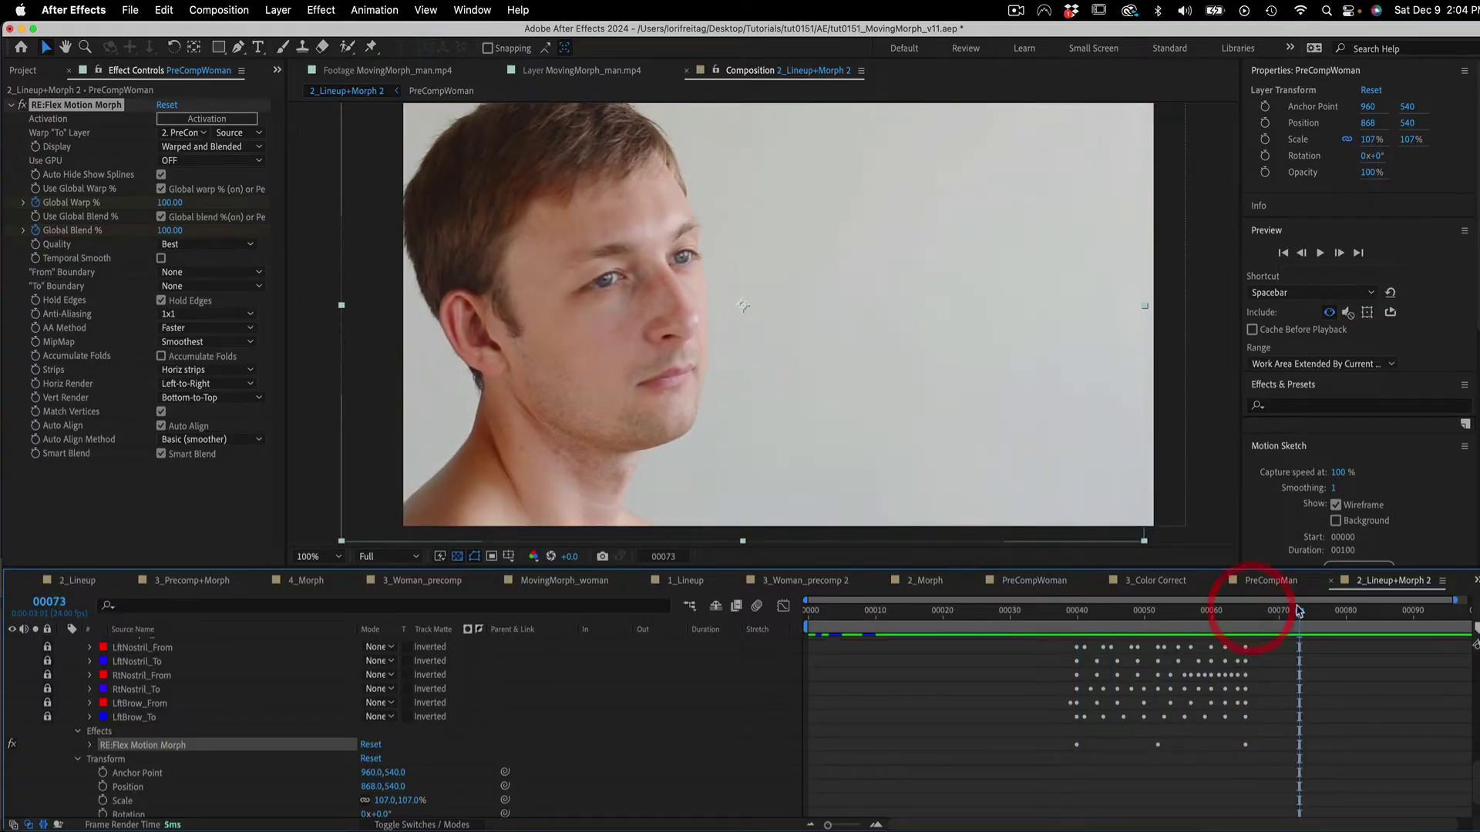
click(1058, 614)
drag(1059, 616, 1300, 612)
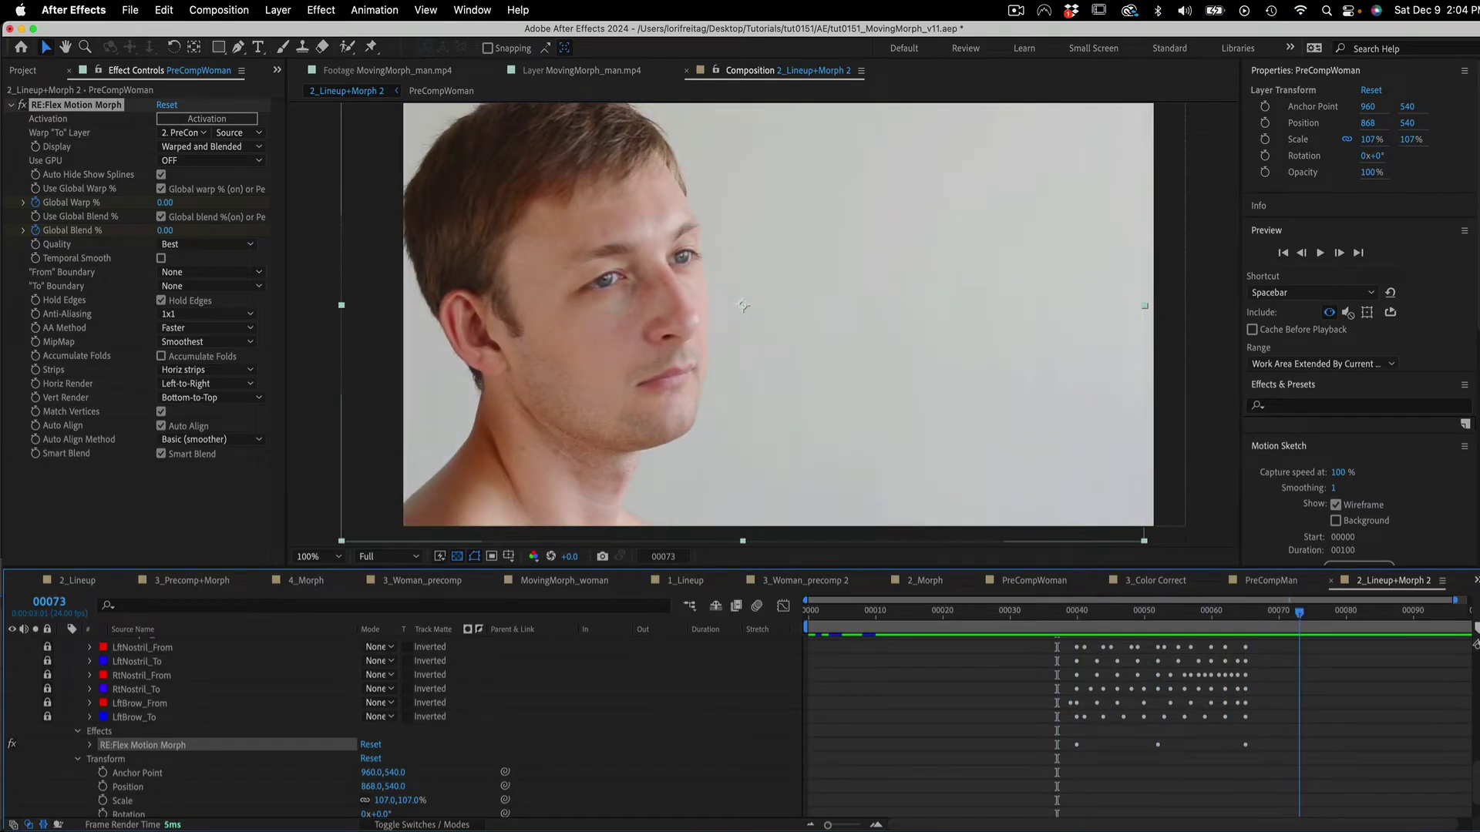
click(1057, 614)
drag(1059, 615, 1300, 611)
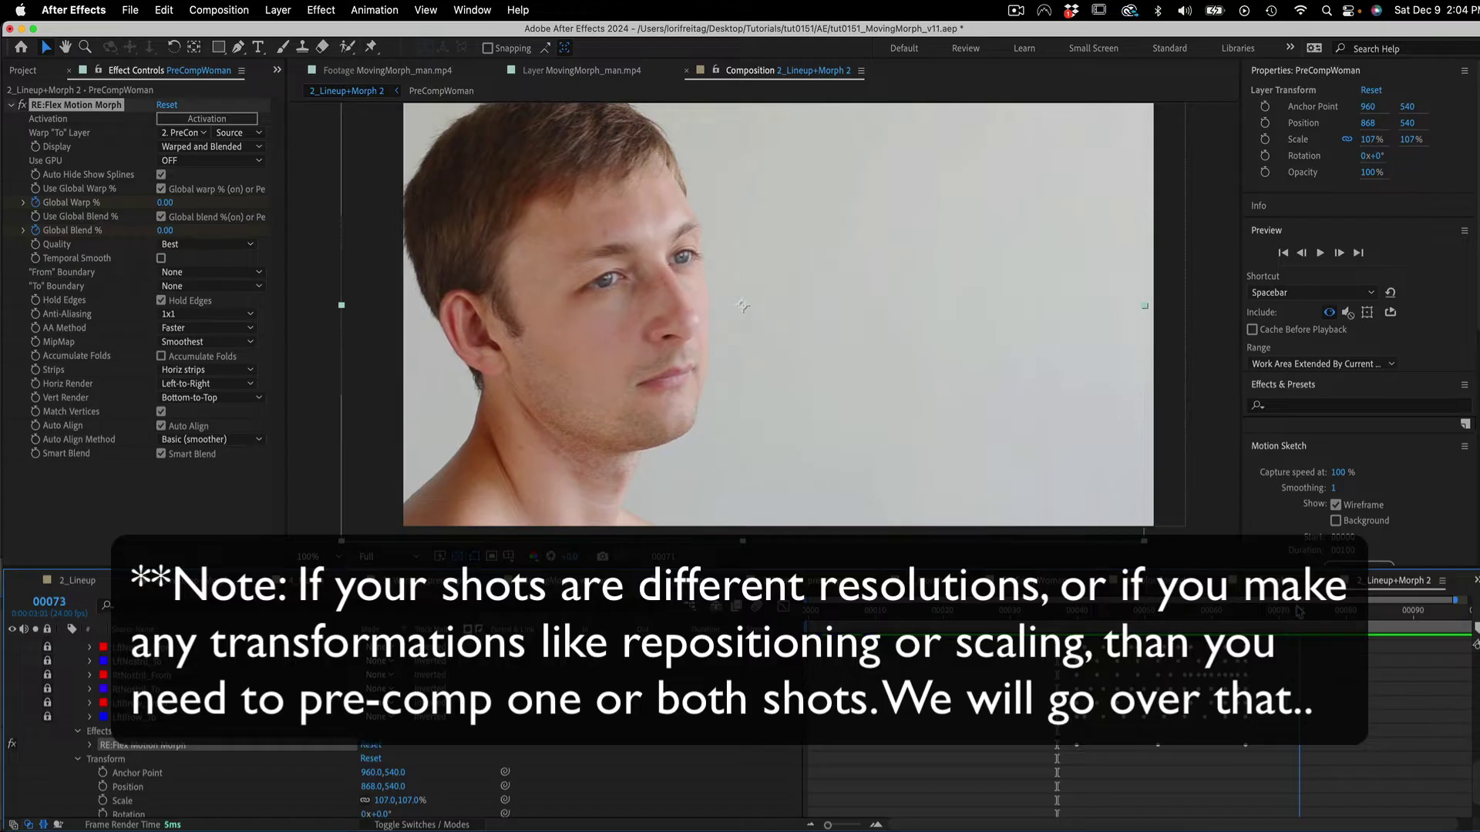
click(1058, 616)
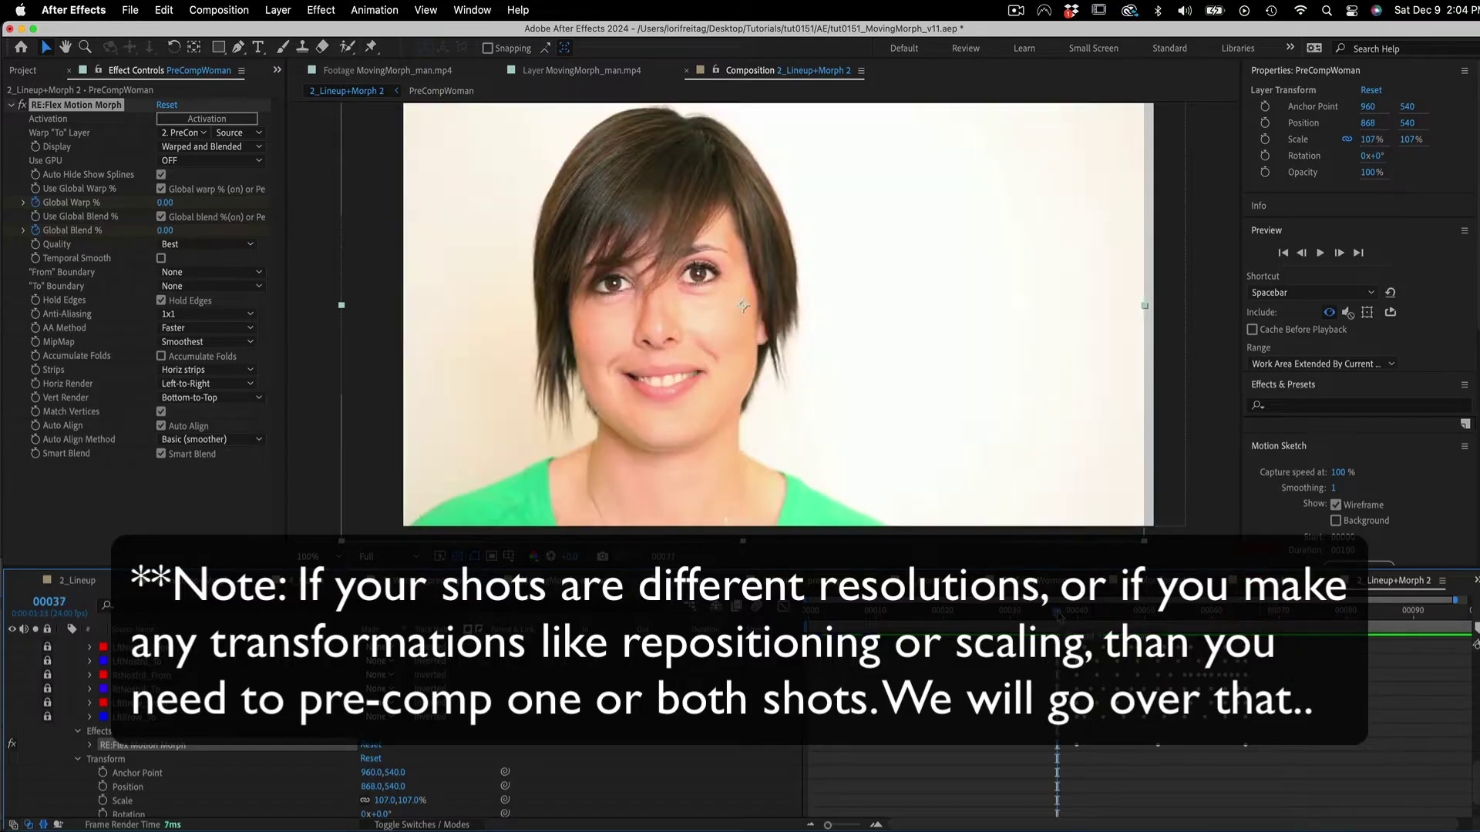
drag(1059, 616, 1300, 611)
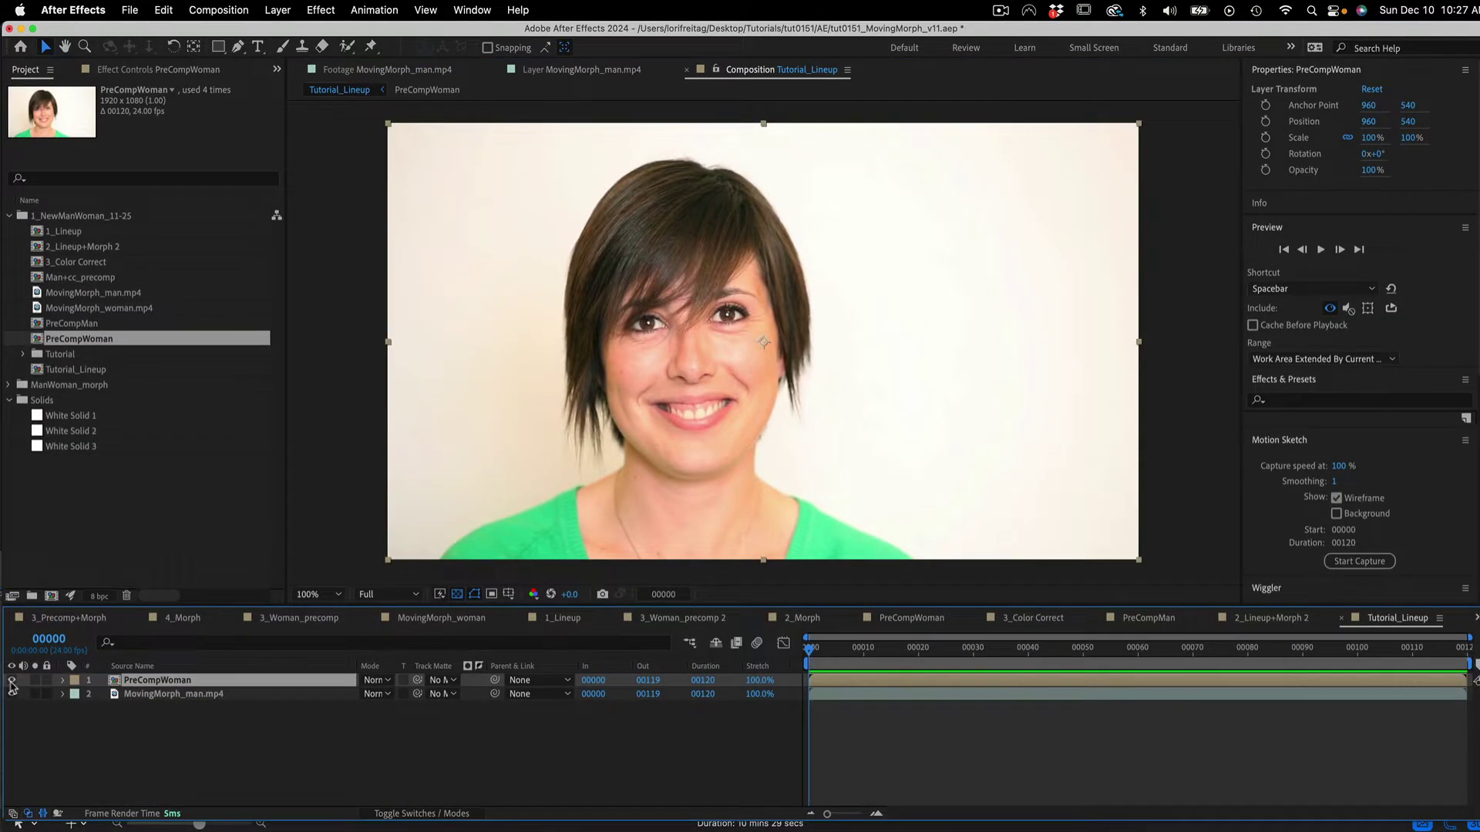
Compare the two shots in Tutorial_Lineup by toggling PreCompWoman's visibility, and set that layer's opacity to 50%.
click(11, 680)
click(11, 681)
click(62, 679)
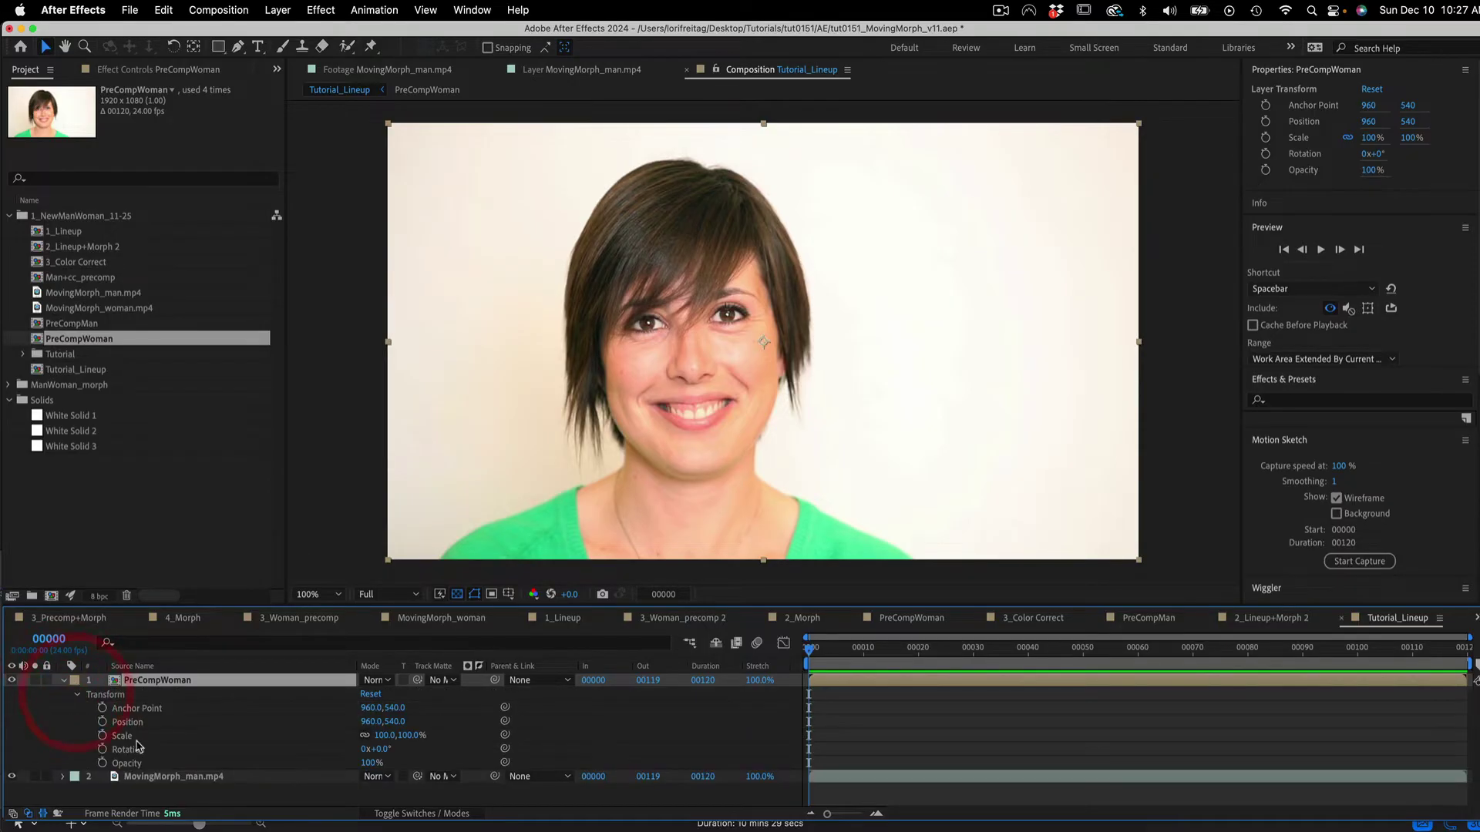
click(369, 762)
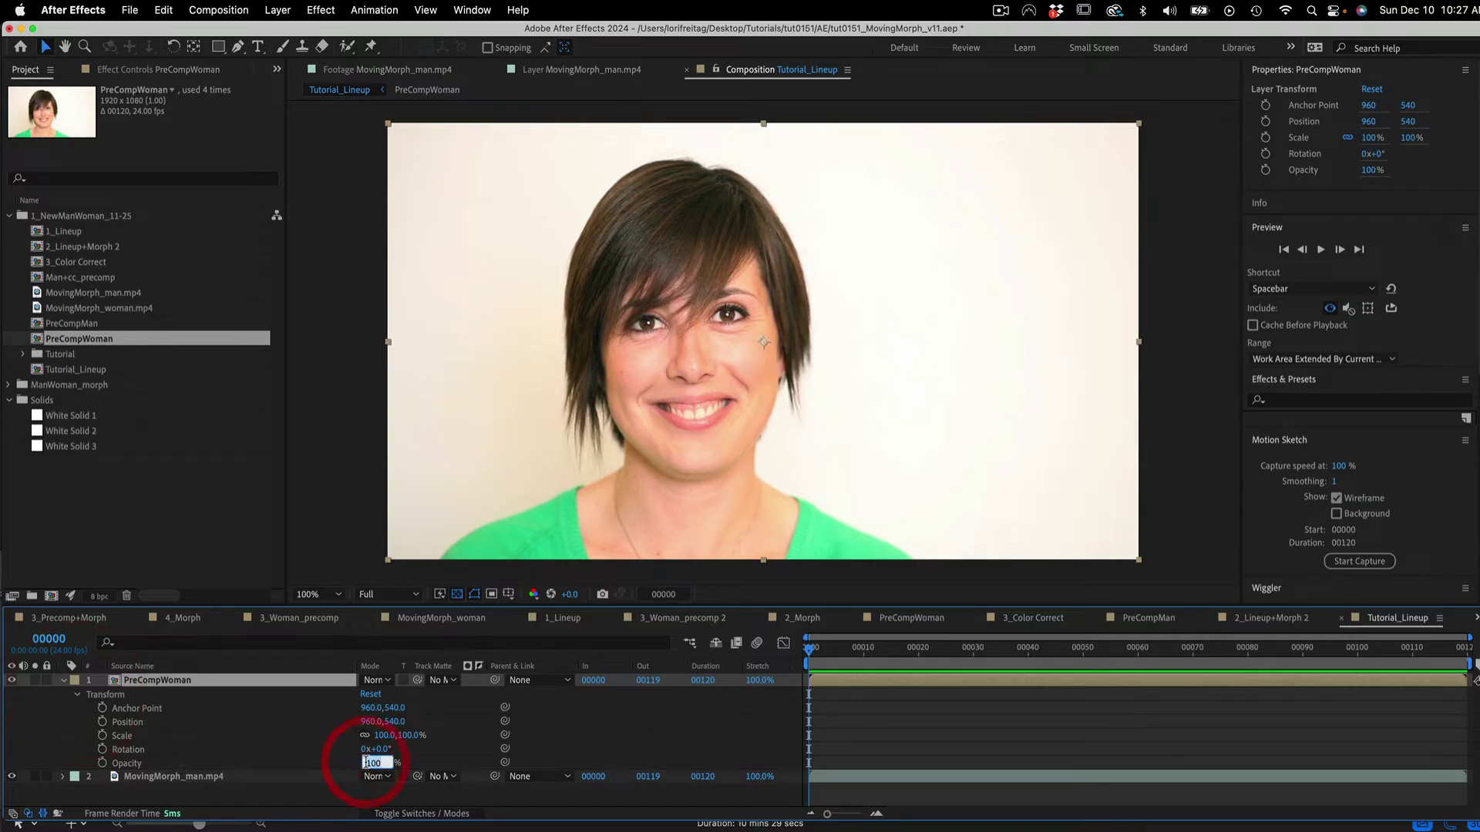
text(5)
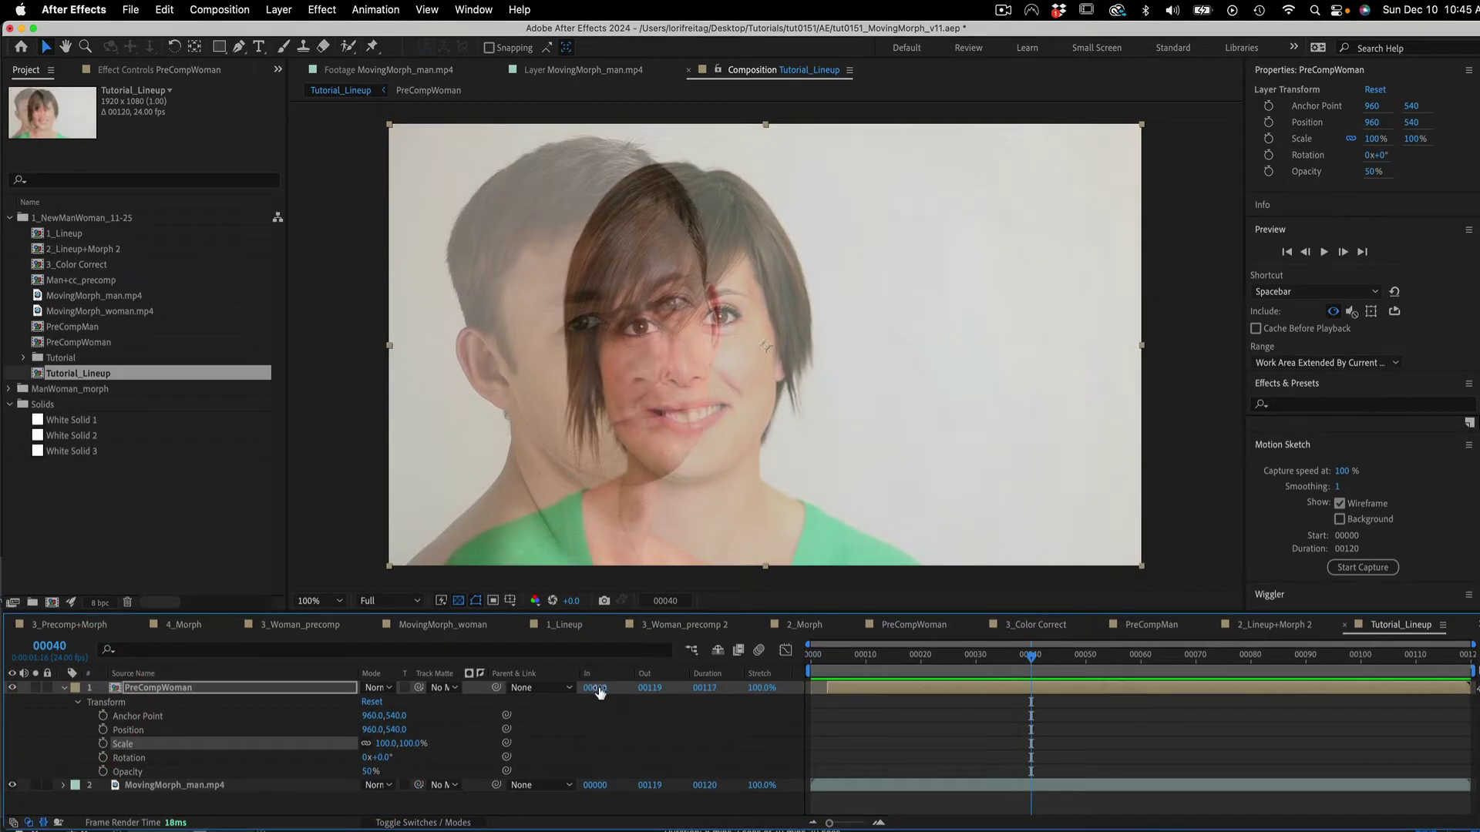
Set the PreCompWoman layer's in time to -0012.
mouse_move(600, 693)
mouse_down()
mouse_move(575, 691)
mouse_move(600, 694)
mouse_up()
click(600, 692)
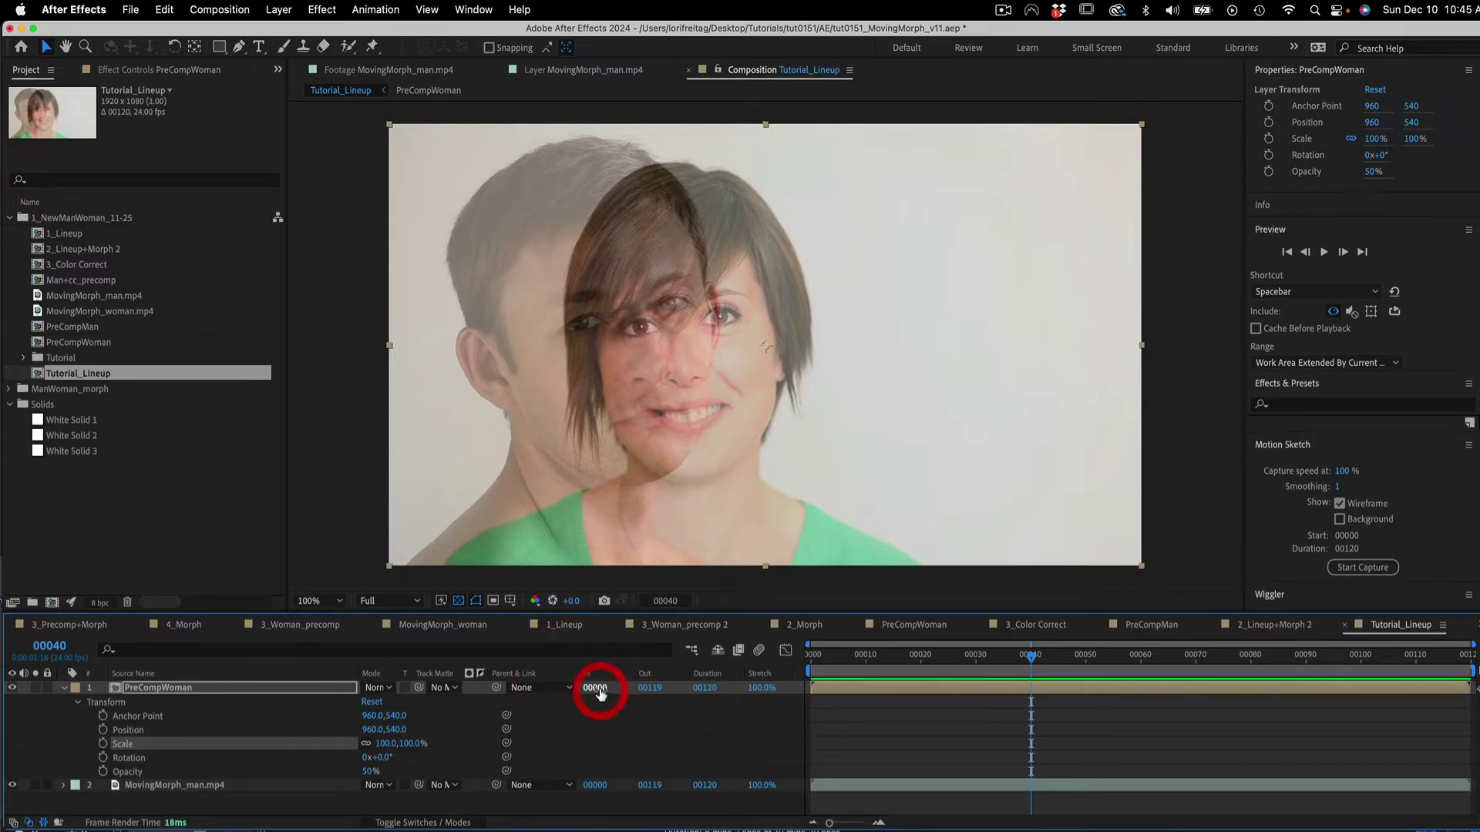
text(-)
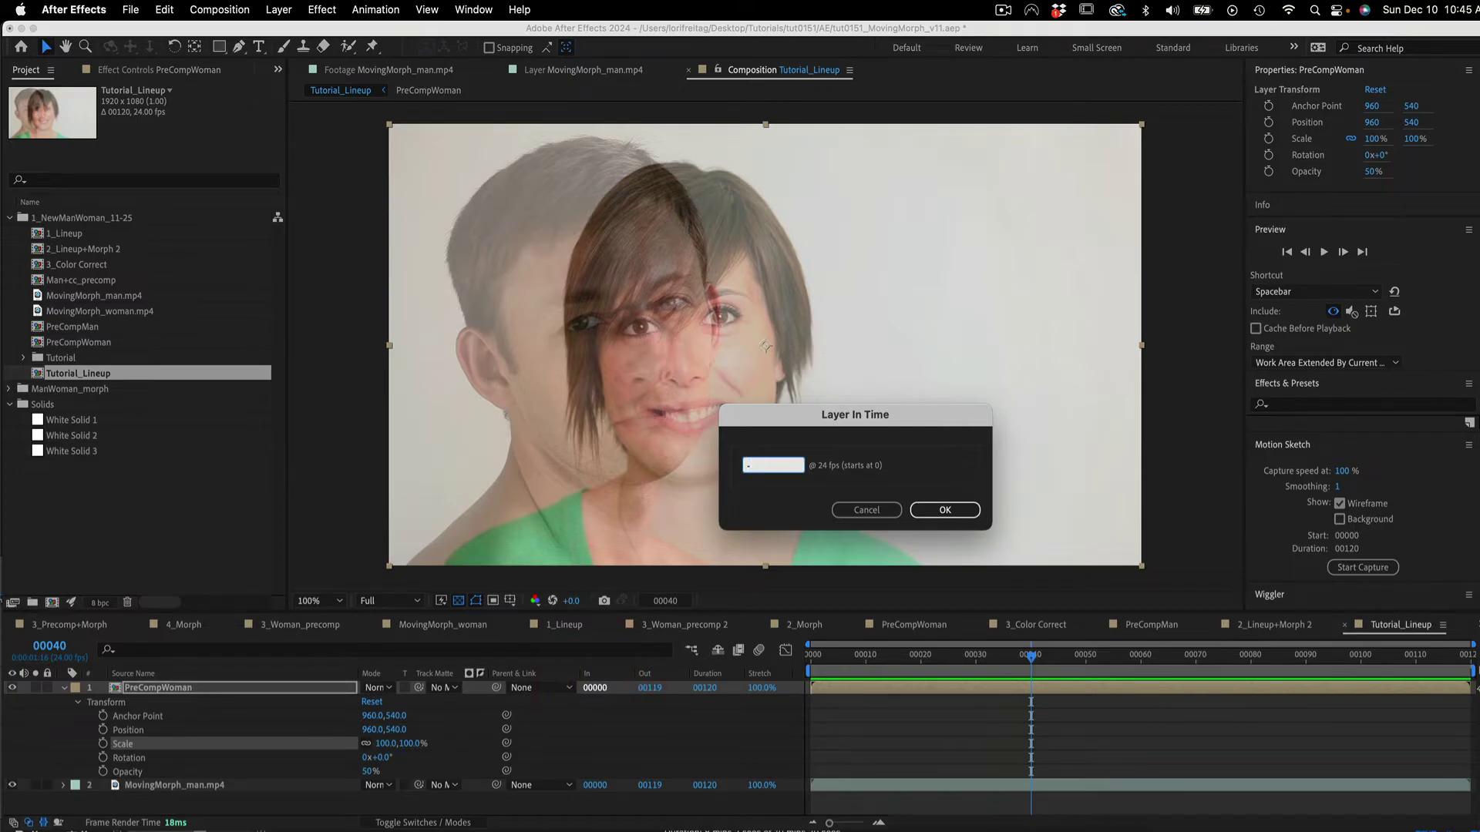
text(-0012)
key(Return)
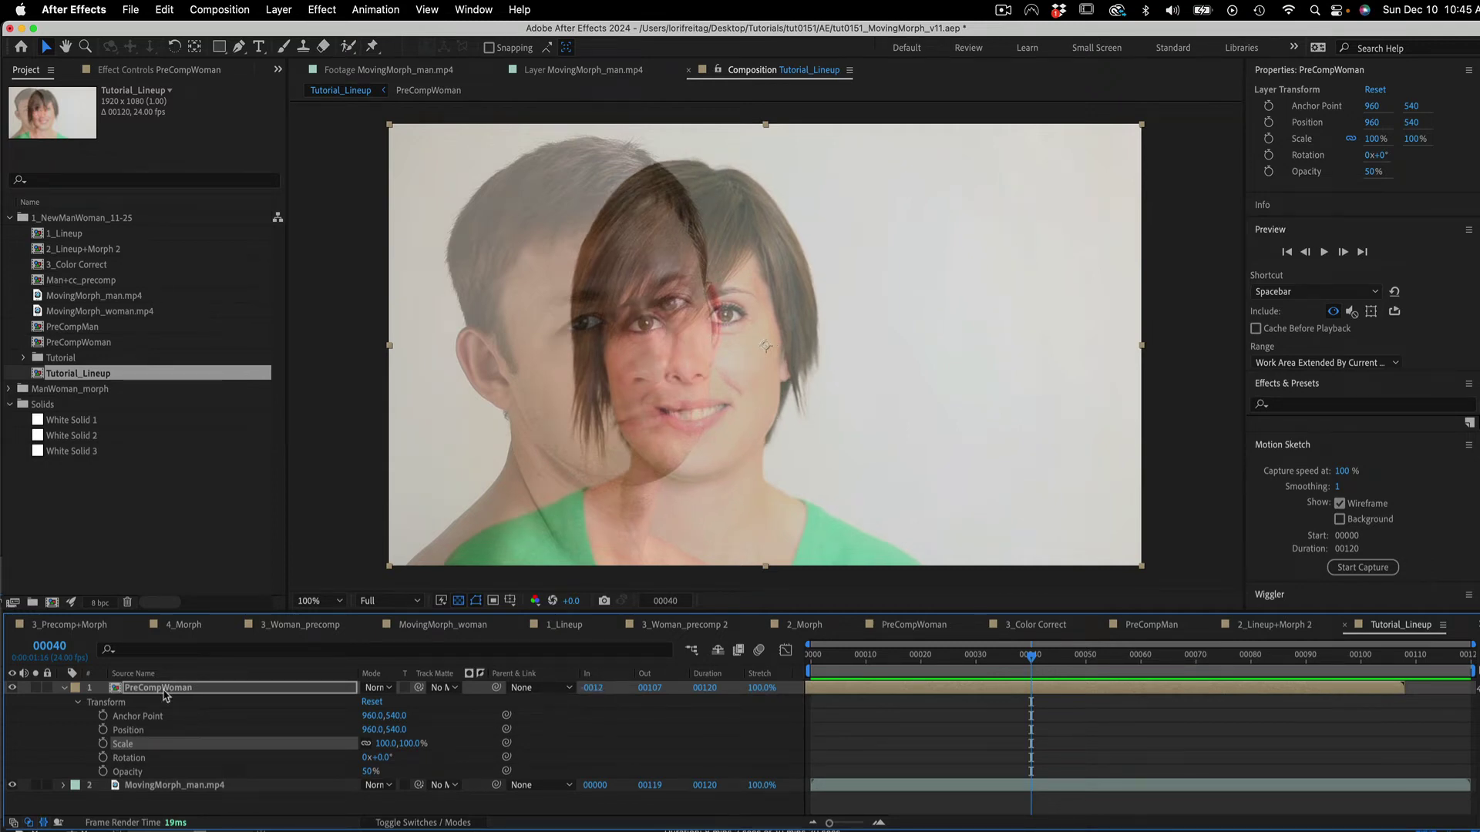
Scale the PreCompWoman layer to 107% and set its horizontal position to 868.
click(386, 743)
text(107)
key(Return)
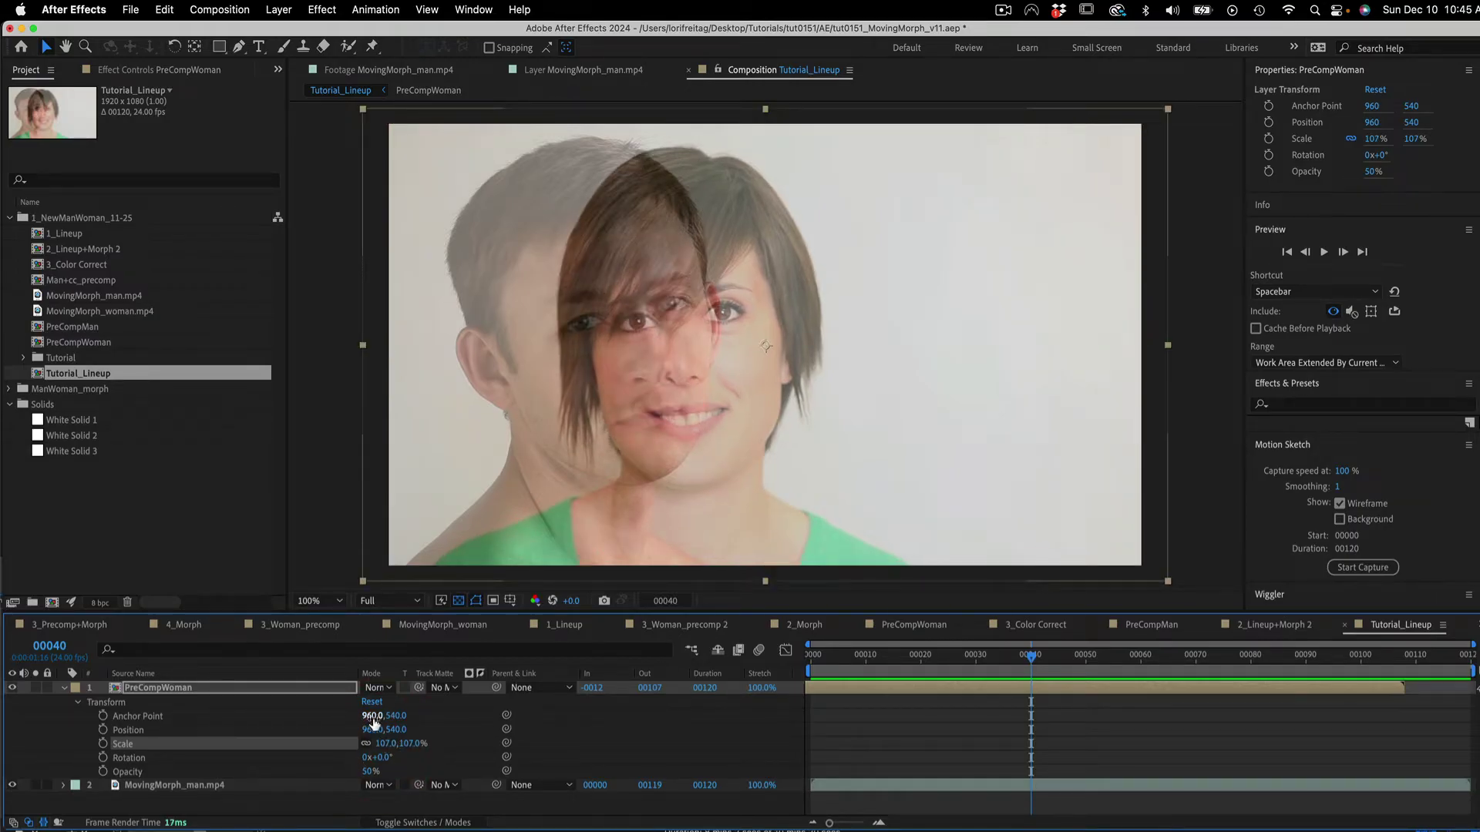
drag(368, 727, 297, 753)
click(372, 730)
text(868)
key(Return)
Set the MovingMorph_man.mp4 layer's in time to frame 11.
click(595, 785)
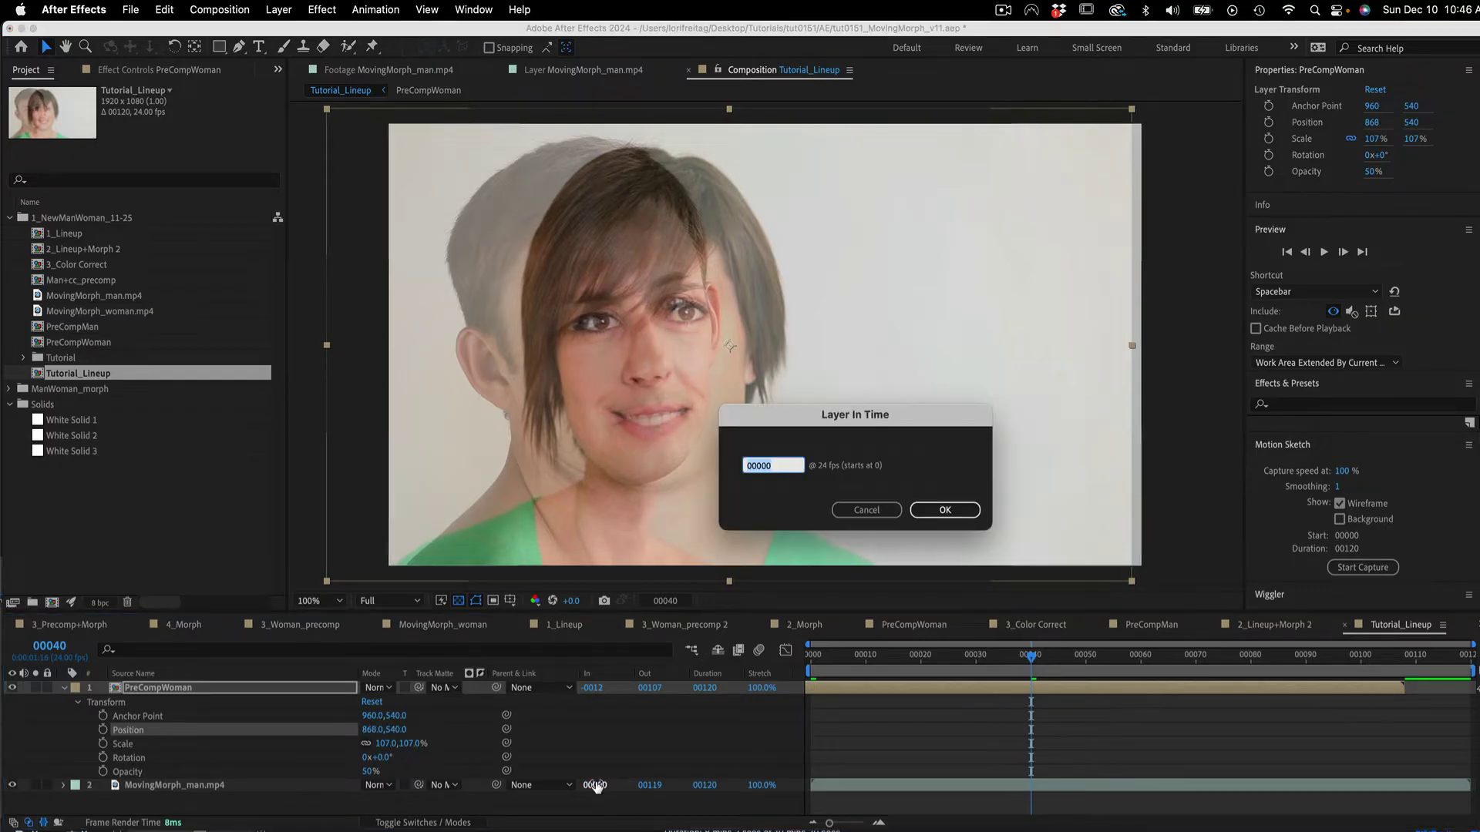
text(11)
key(Return)
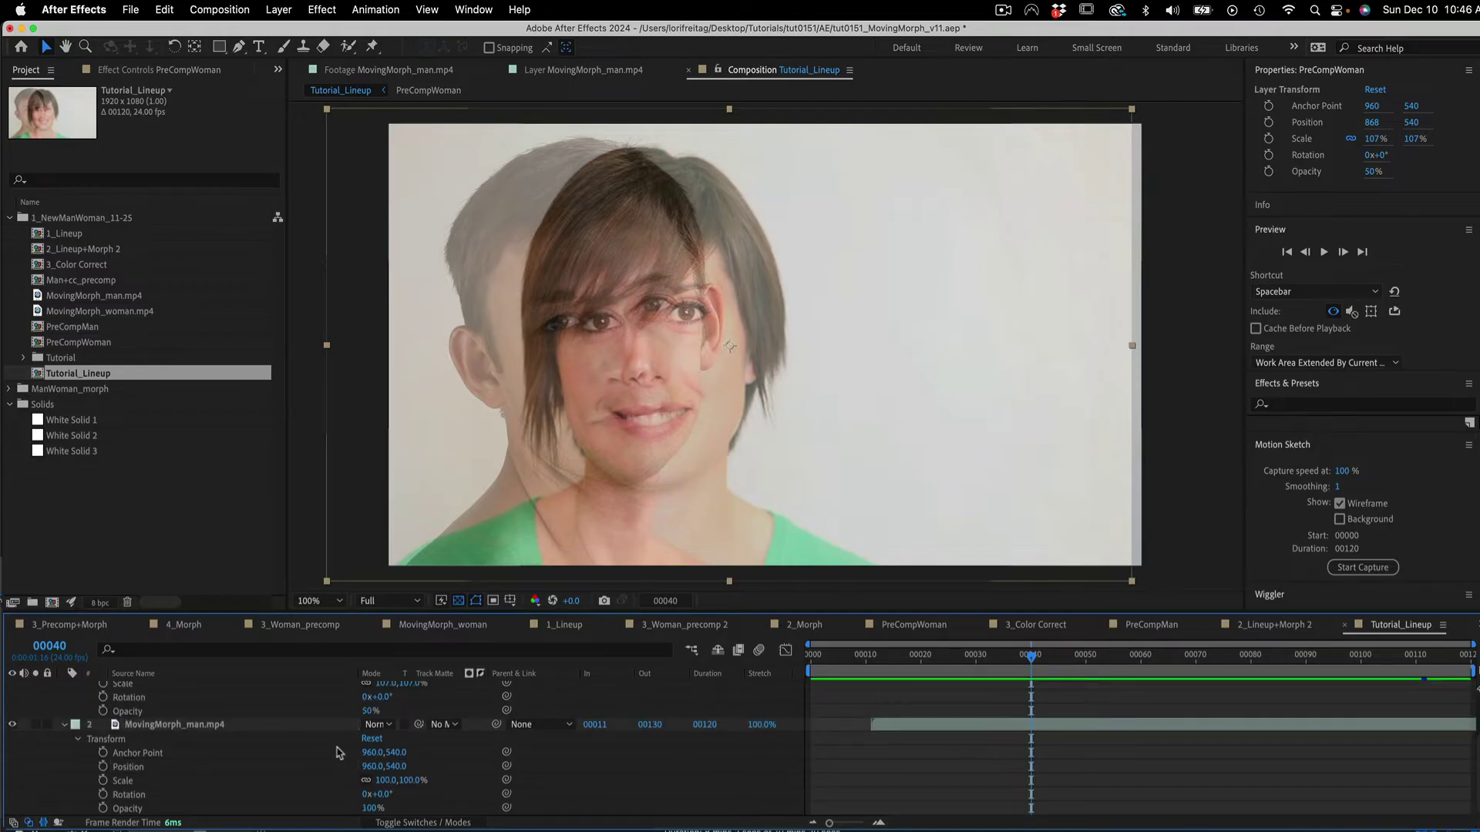
Shift the MovingMorph_man.mp4 layer to horizontal position 1041 and check the face alignment between frames 40 and 63.
drag(368, 766, 432, 770)
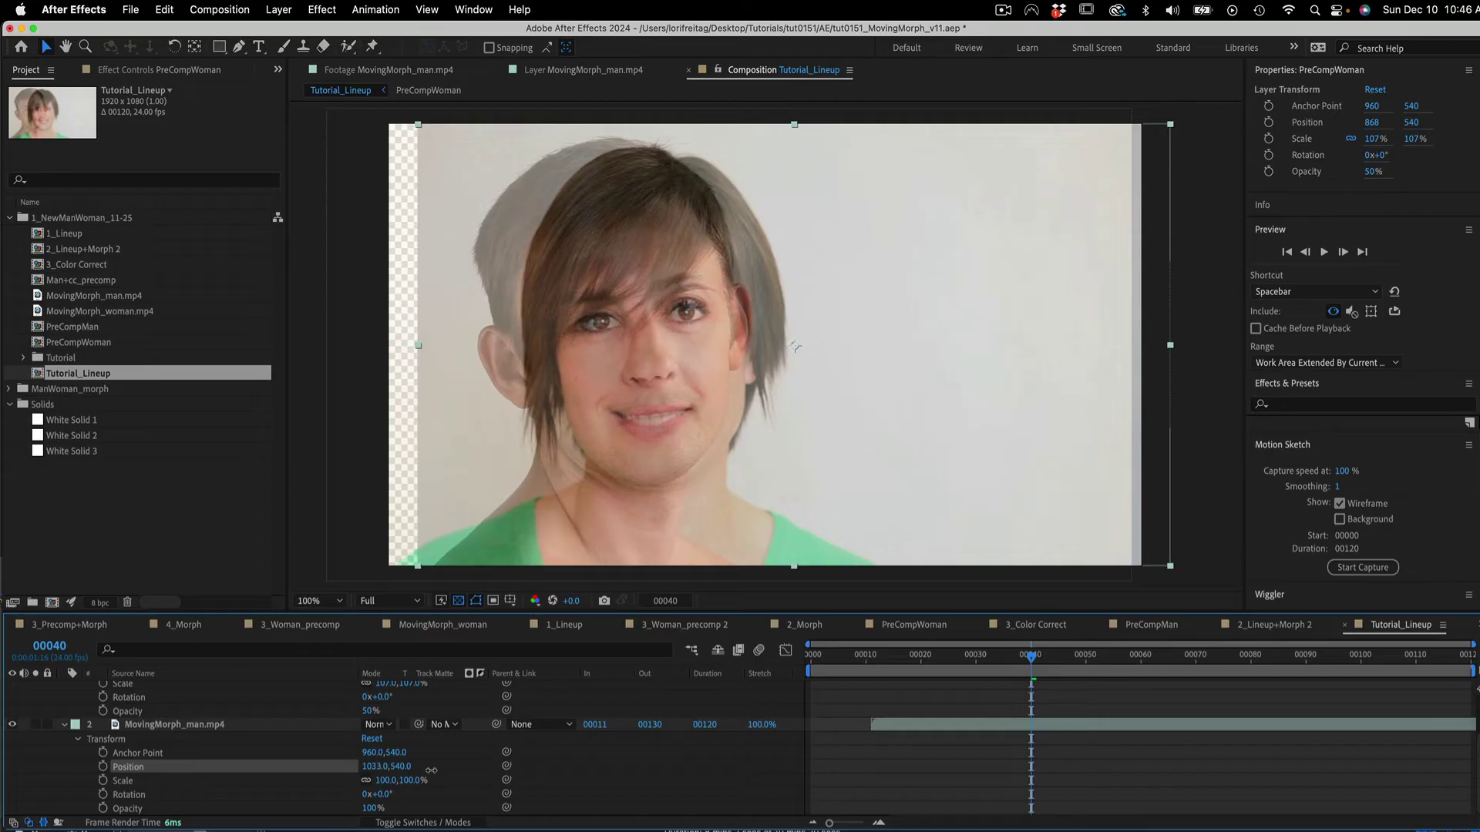
drag(432, 770, 439, 774)
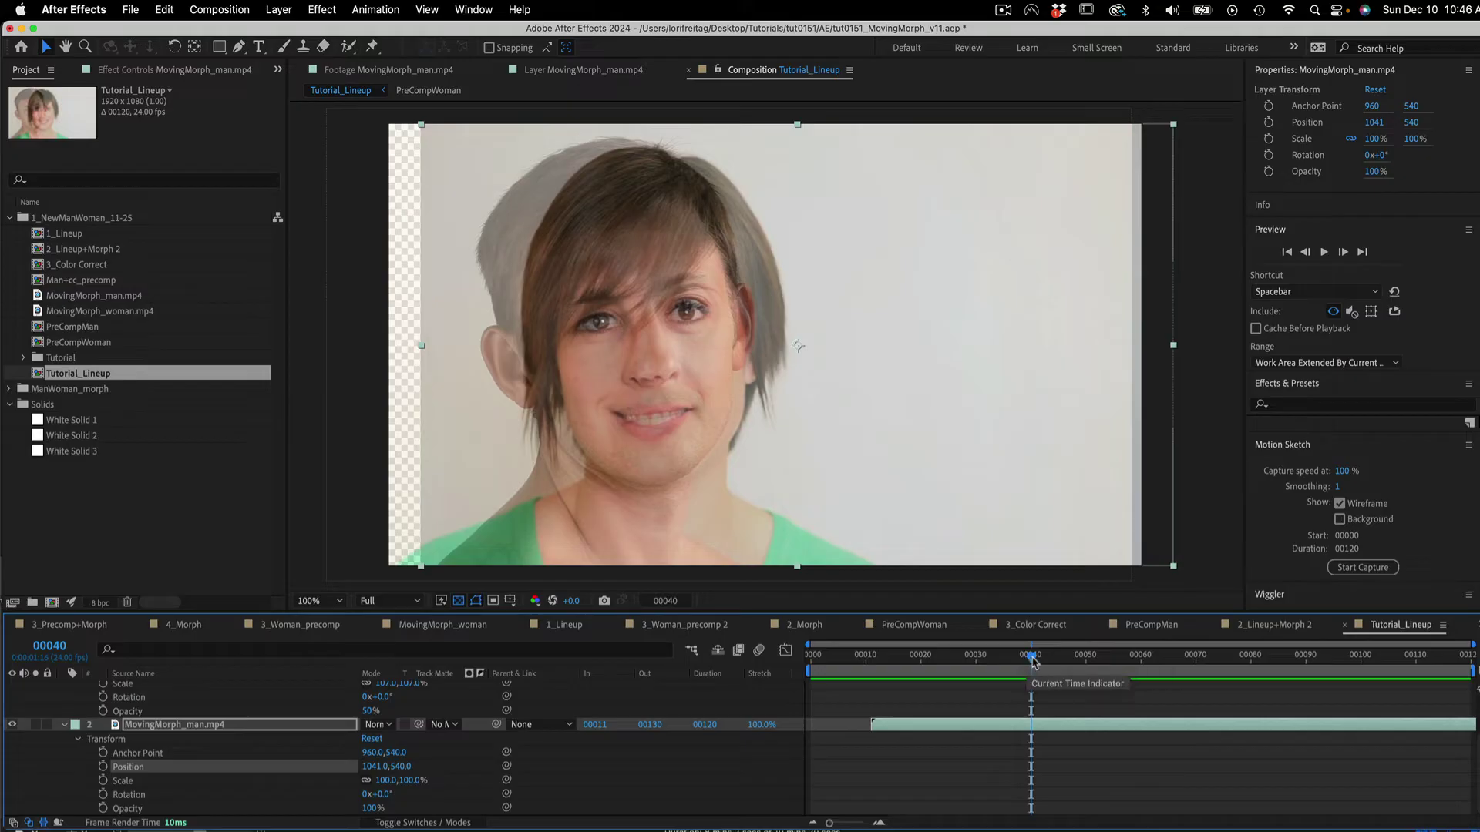
drag(1033, 659, 1148, 663)
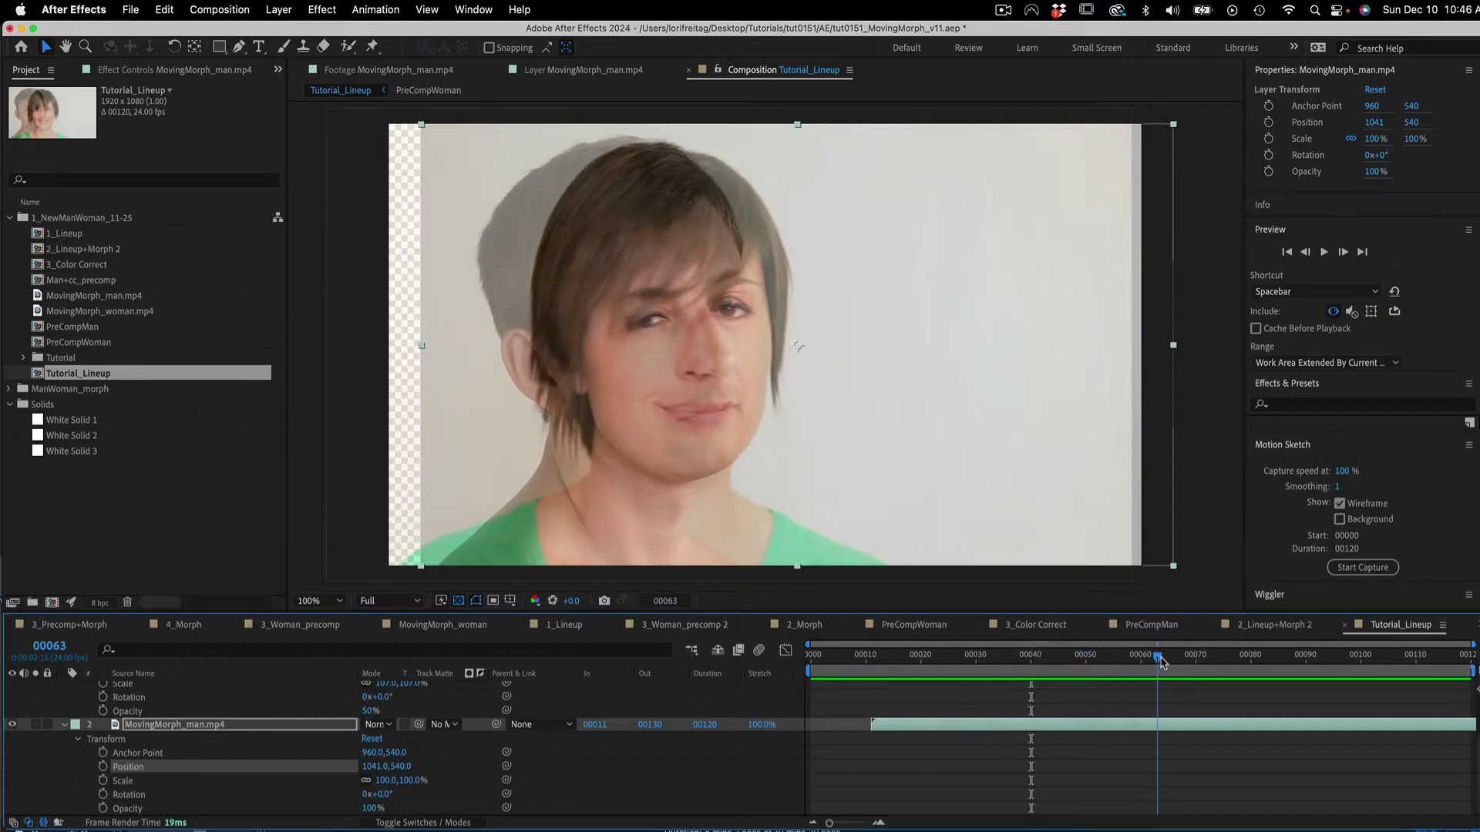
drag(1161, 662, 1032, 680)
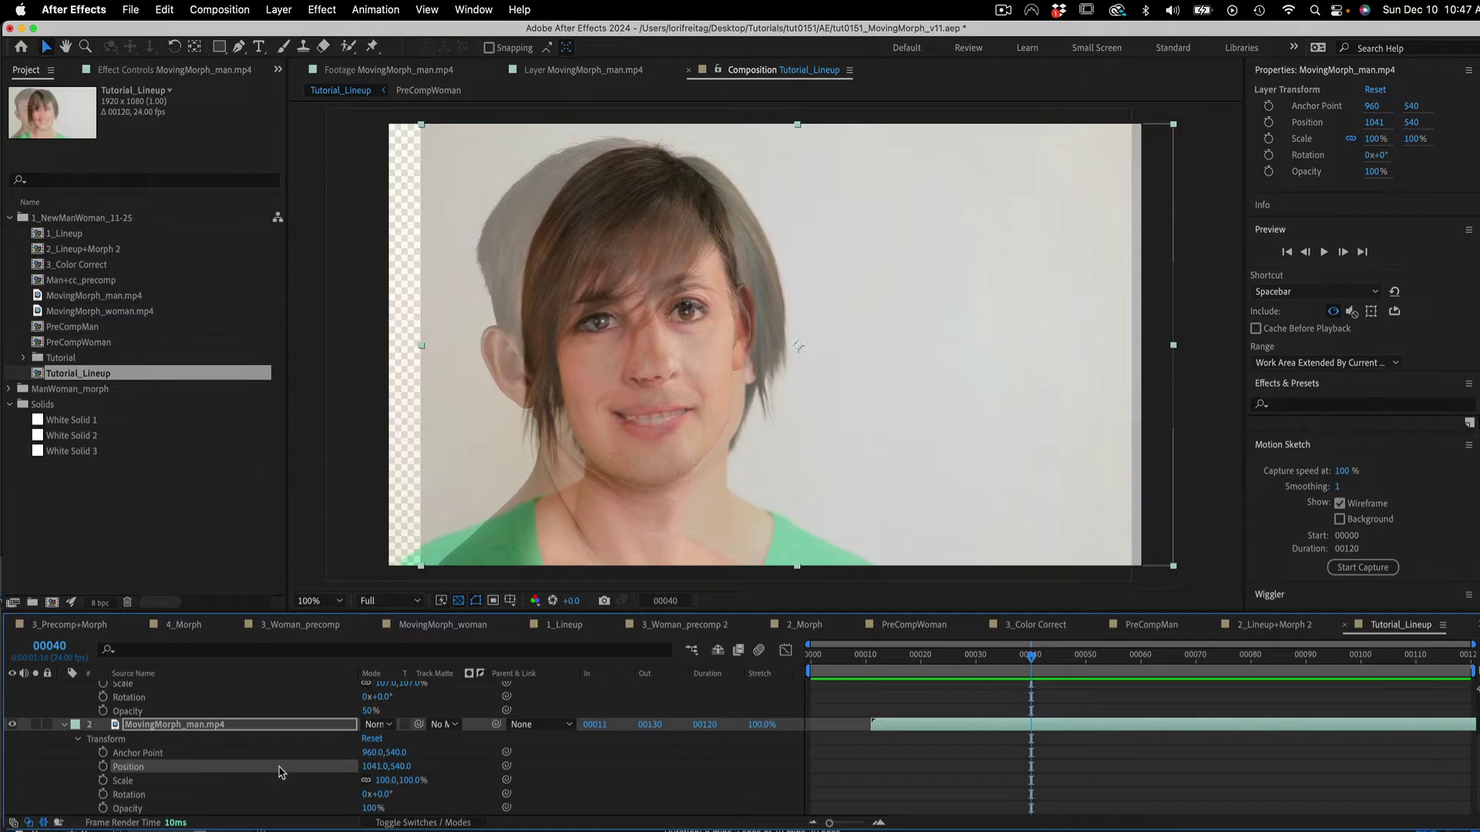
Add layer markers to the MovingMorph_man.mp4 layer at frames 40 and 65.
click(281, 9)
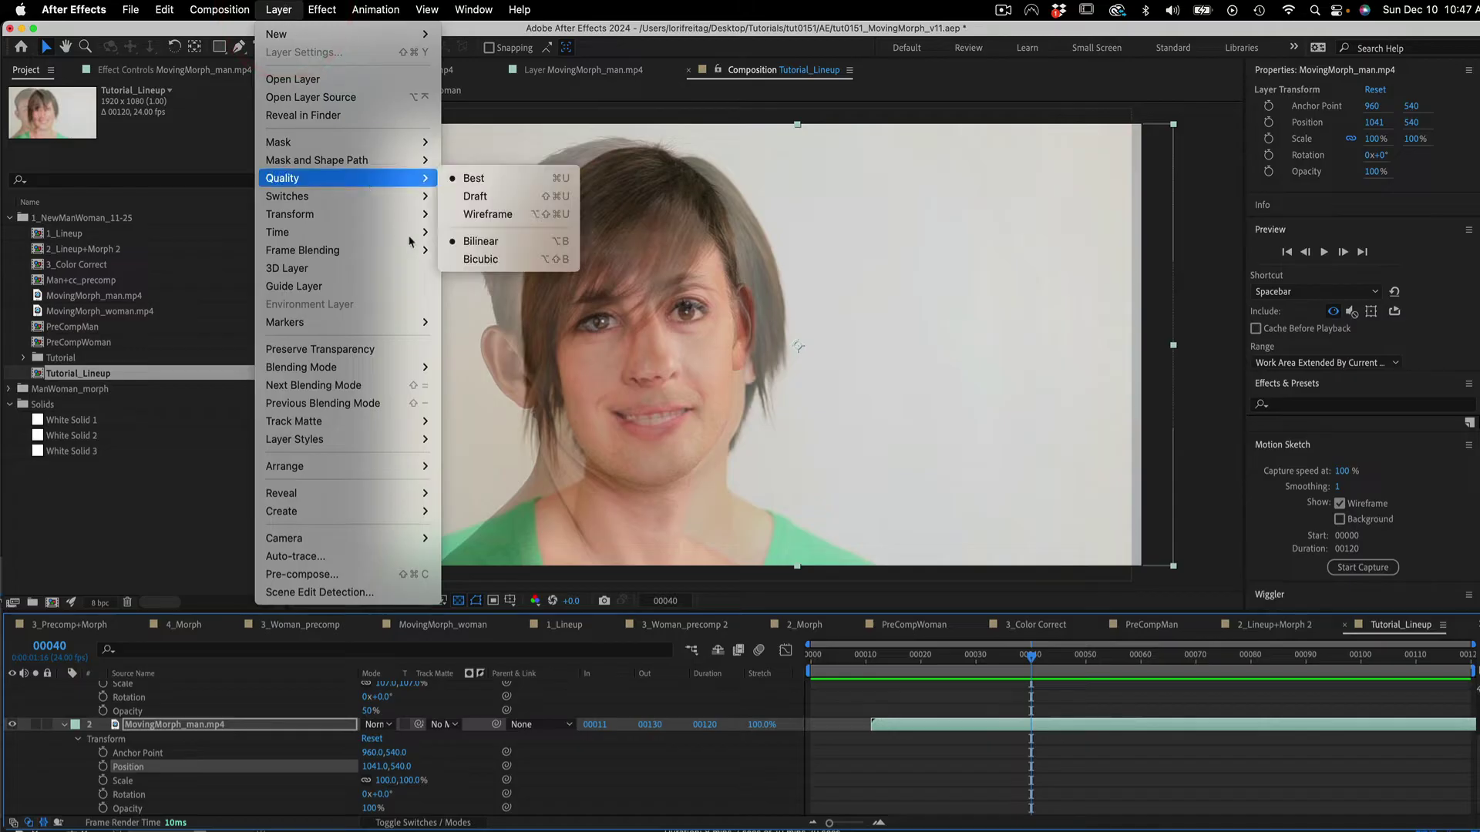
mouse_move(385, 322)
click(475, 321)
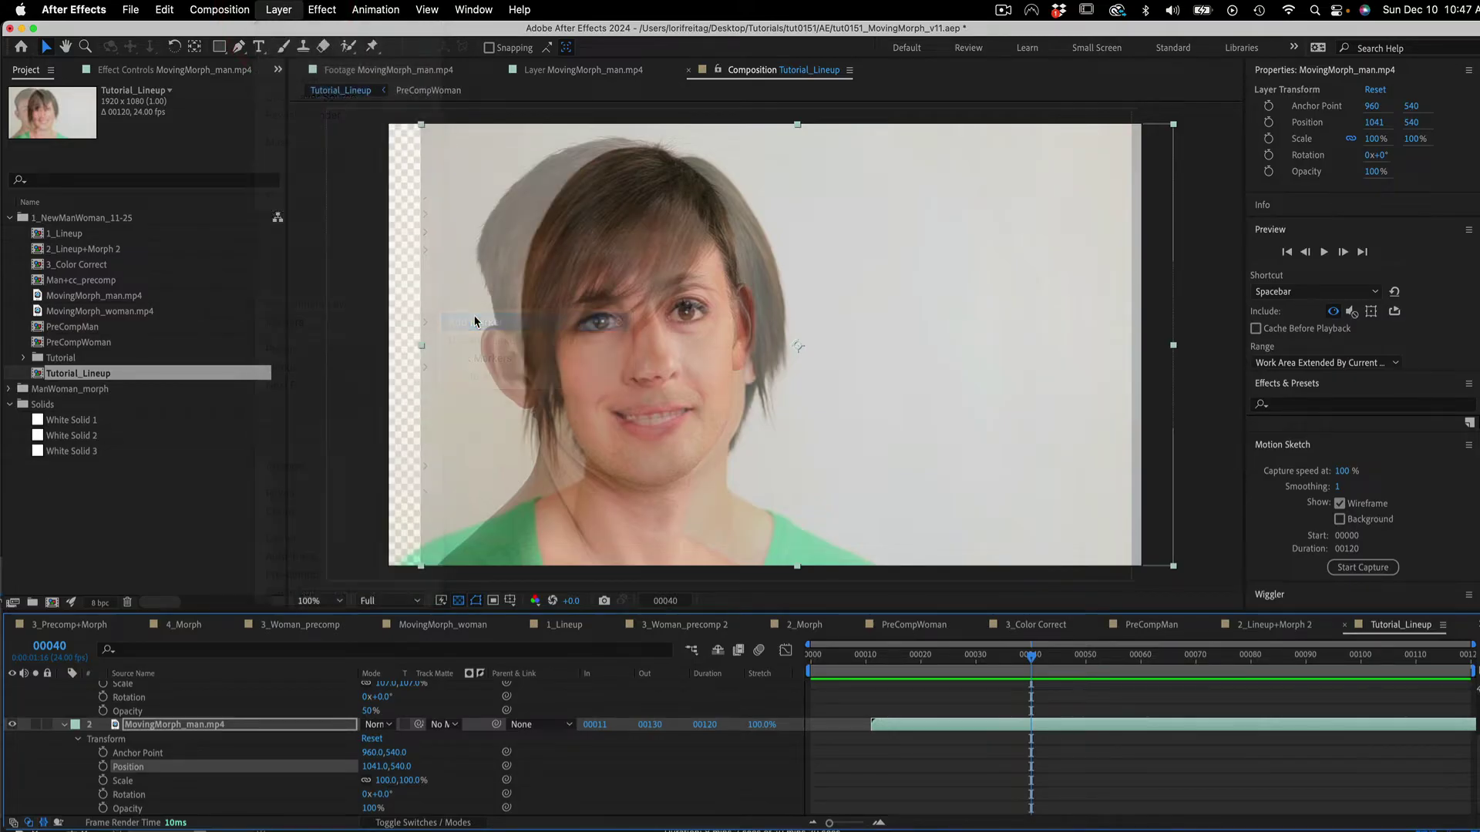
drag(1035, 655, 1168, 661)
click(278, 9)
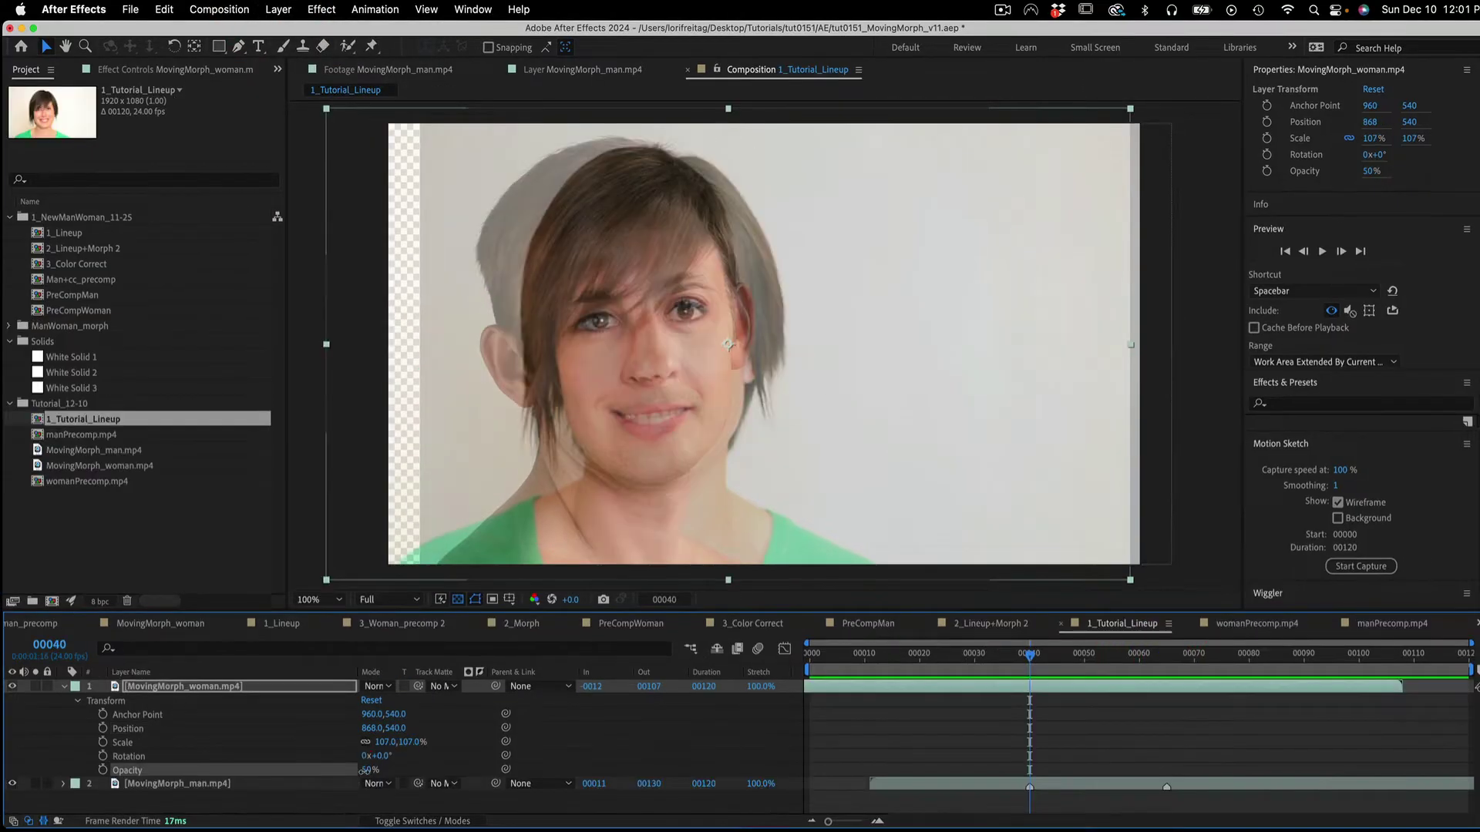
Set the MovingMorph_woman.mp4 layer's opacity to 100%.
click(366, 771)
text(100)
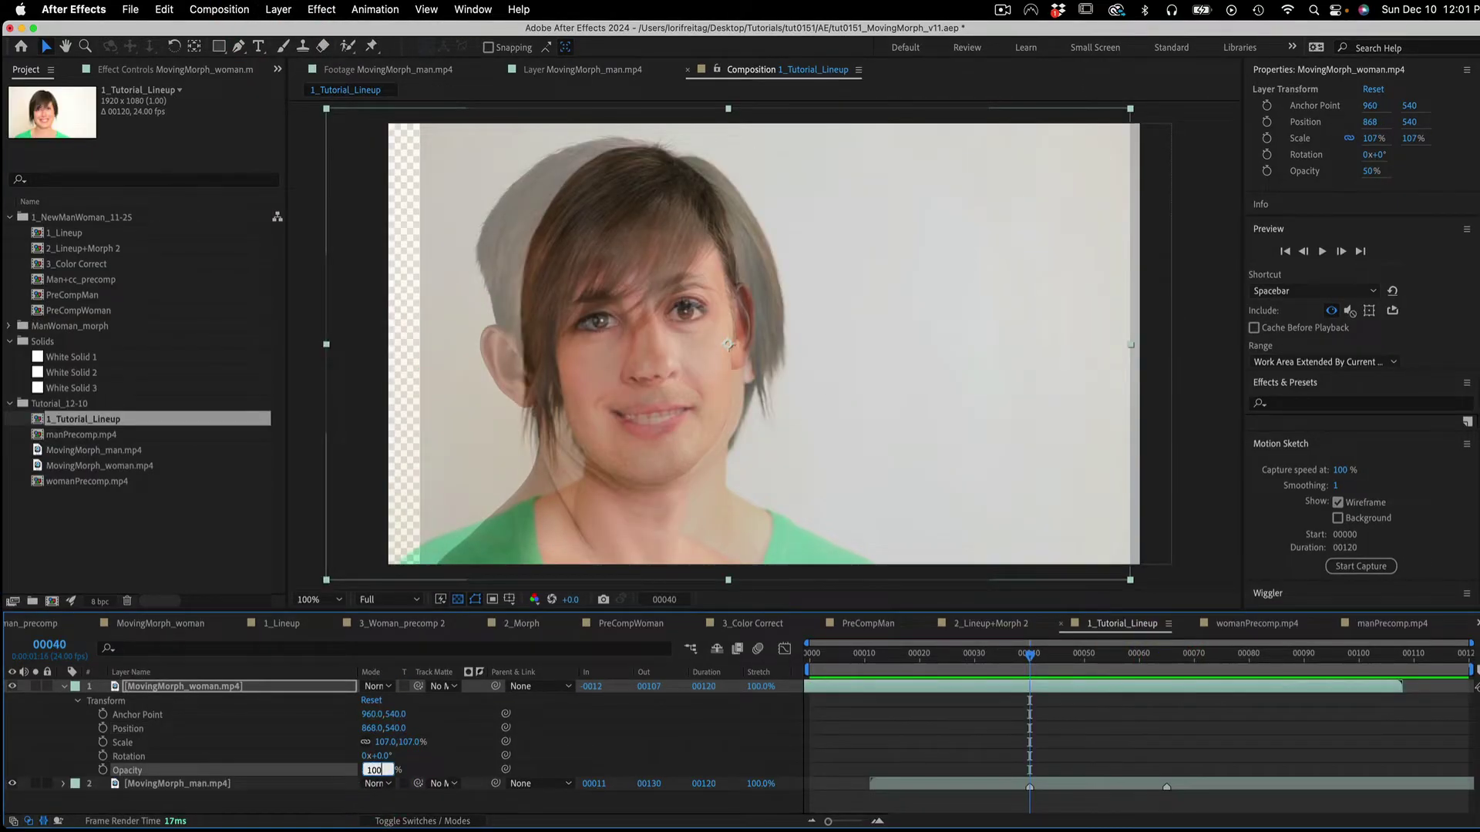
key(Return)
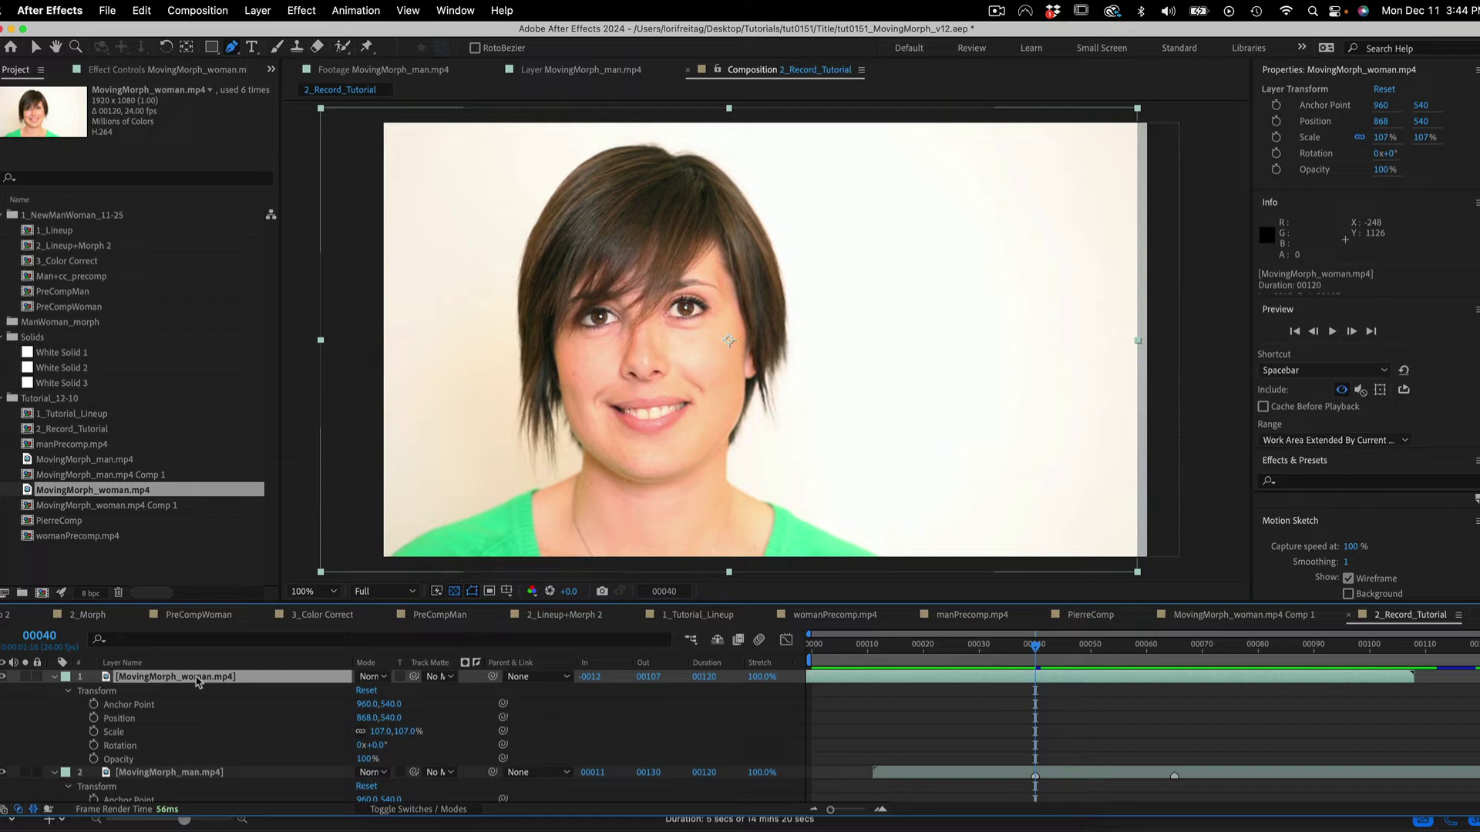
Pre-compose the MovingMorph_woman.mp4 layer as woman_Precomp.mp4, moving all attributes into the new composition.
right_click(197, 681)
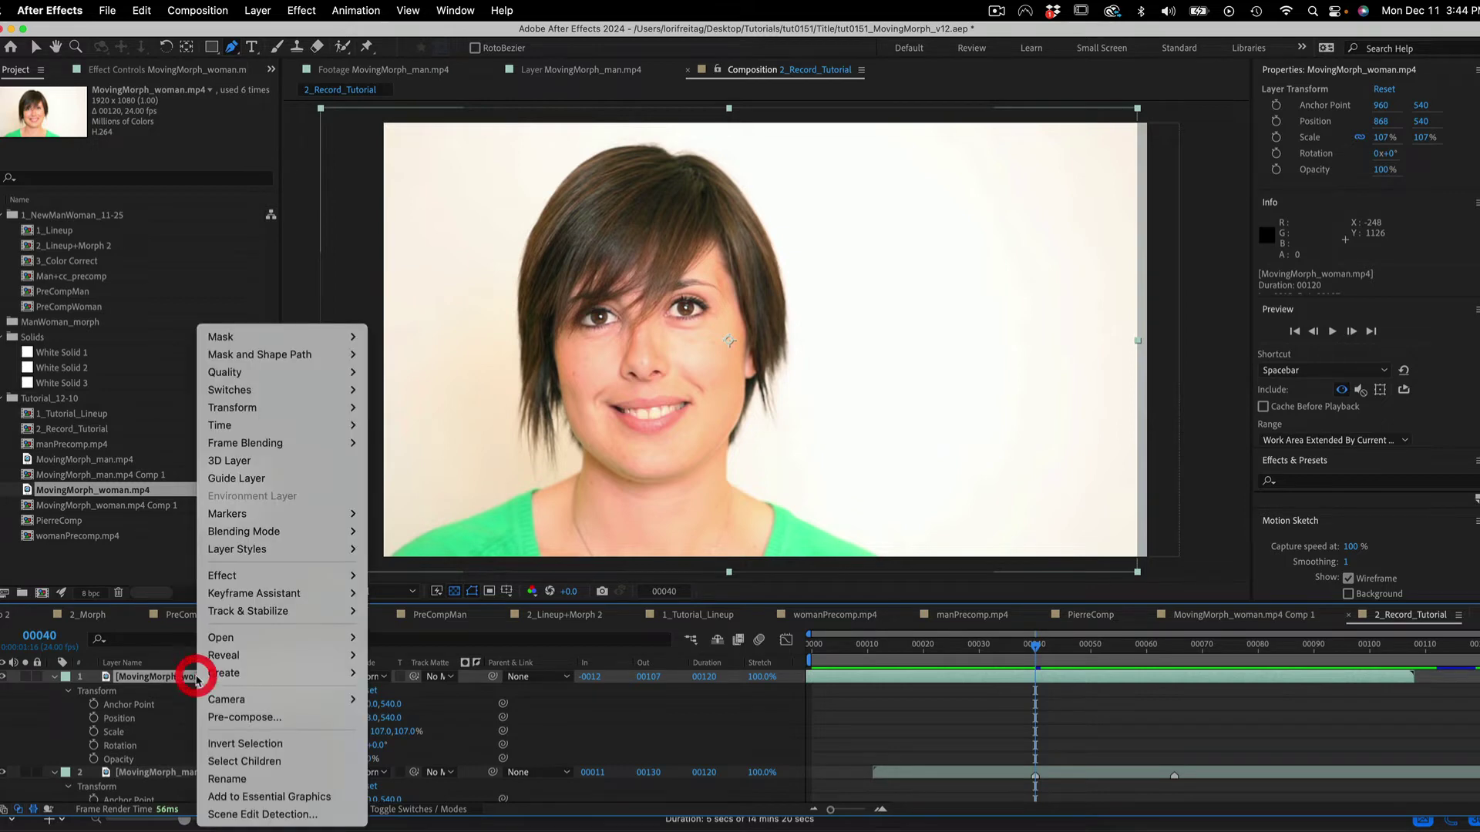
click(233, 717)
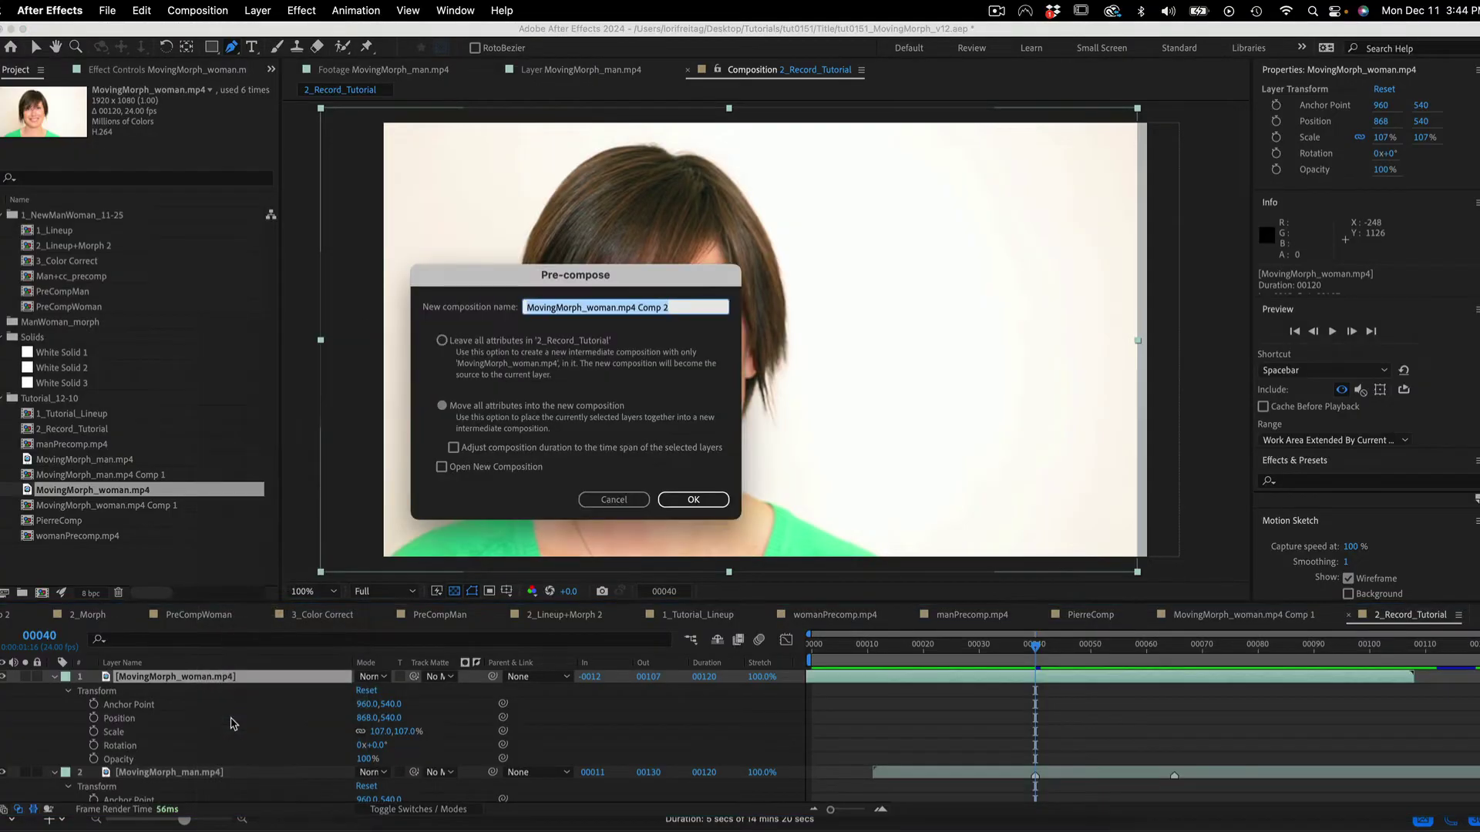
click(584, 308)
key(BackSpace)
key(BackSpace)
key(BackSpace)
key(BackSpace)
key(BackSpace)
key(BackSpace)
key(BackSpace)
key(BackSpace)
key(BackSpace)
key(BackSpace)
key(BackSpace)
key(BackSpace)
key(Right)
key(Right)
key(Right)
key(Right)
key(Right)
text(_Precomp)
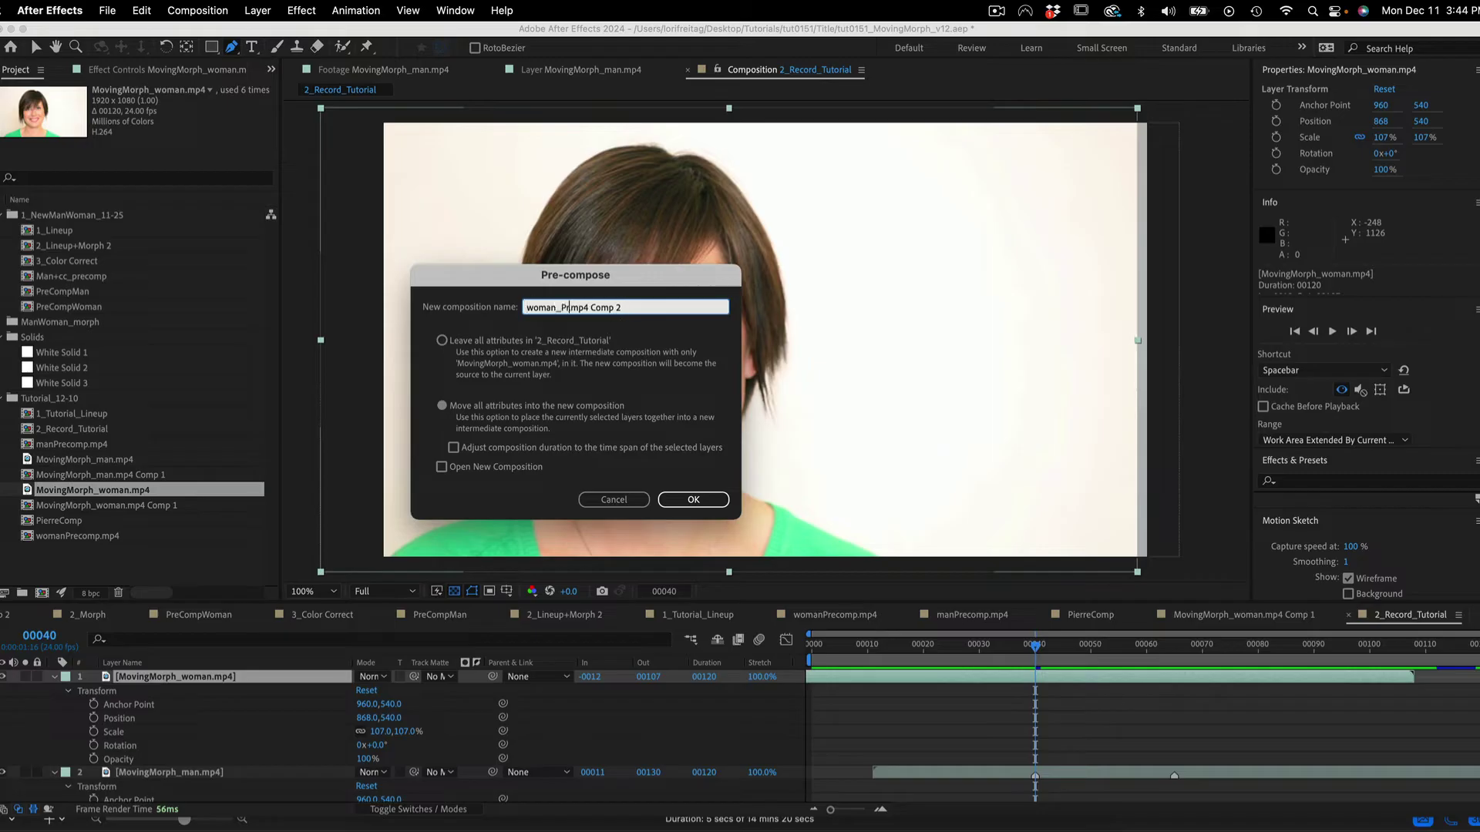
click(654, 307)
key(BackSpace)
key(BackSpace)
key(BackSpace)
key(BackSpace)
key(BackSpace)
key(BackSpace)
key(BackSpace)
click(696, 500)
Pre-compose the MovingMorph_man.mp4 layer as man_Precomp.mp4, moving all attributes into the new composition.
right_click(185, 691)
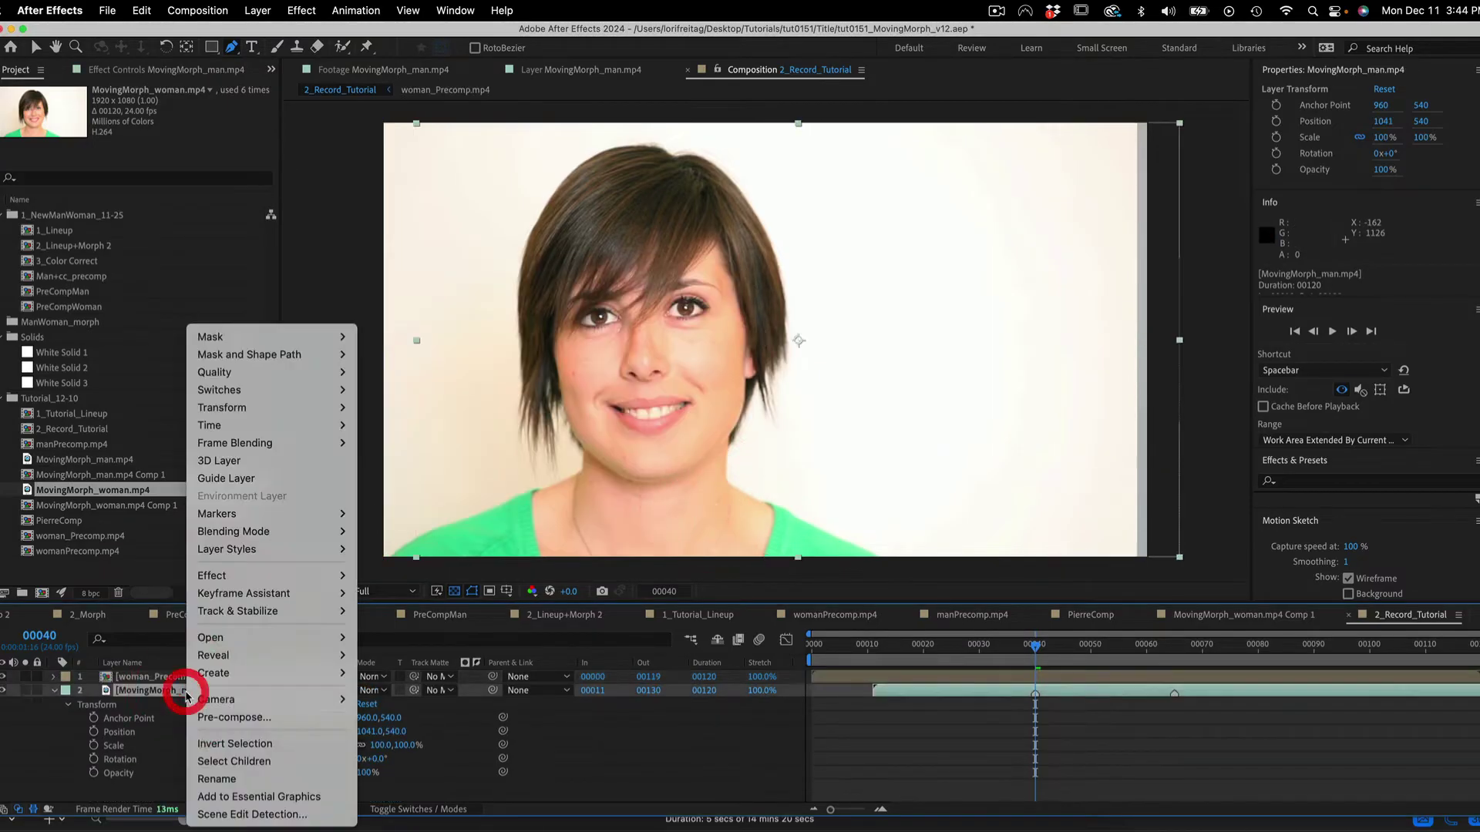
click(235, 718)
drag(589, 308, 518, 303)
key(BackSpace)
key(Right)
key(Right)
key(Right)
text(_Pre)
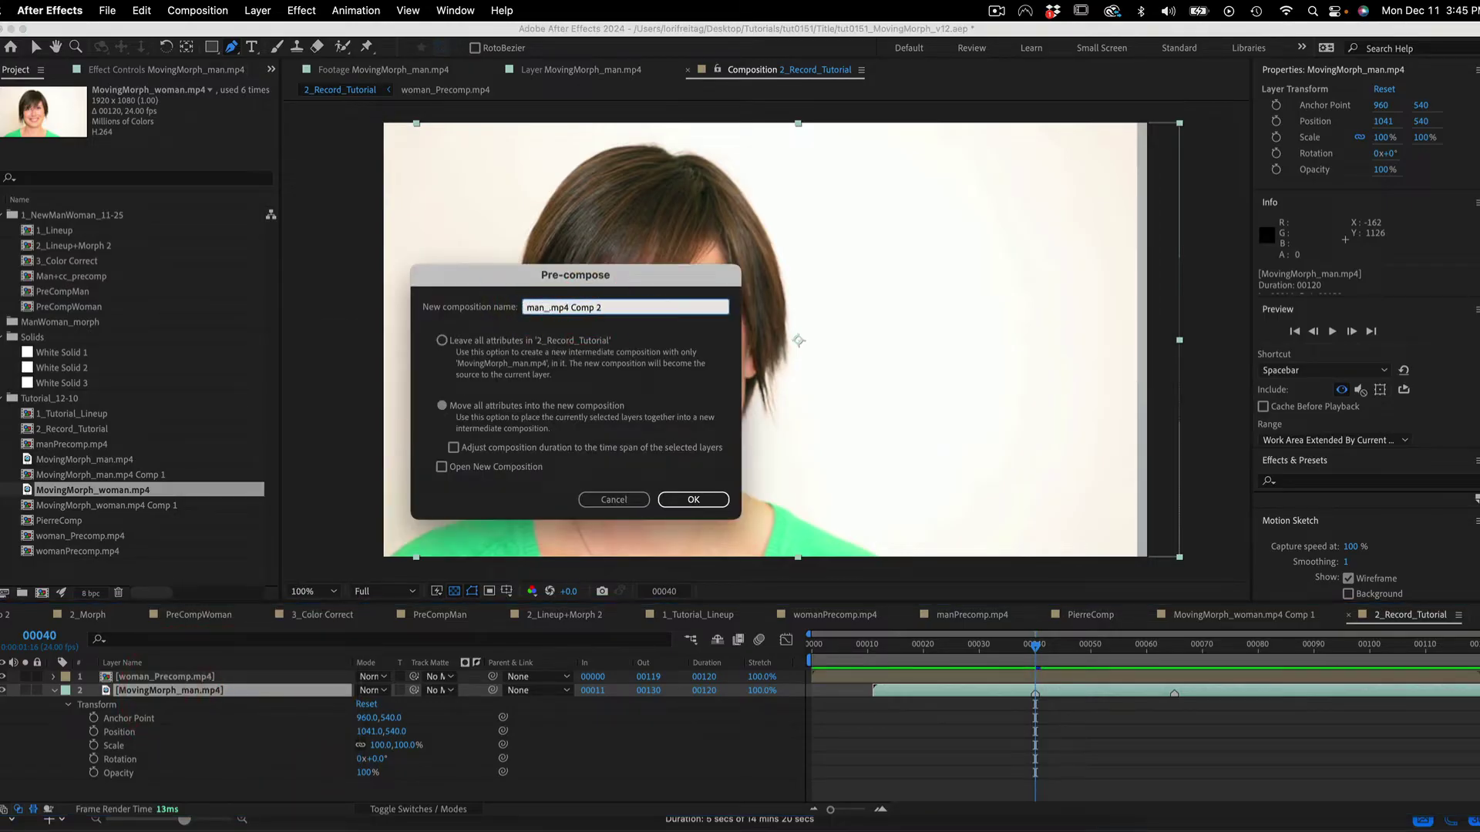
text(comp.)
key(shift+End)
key(Delete)
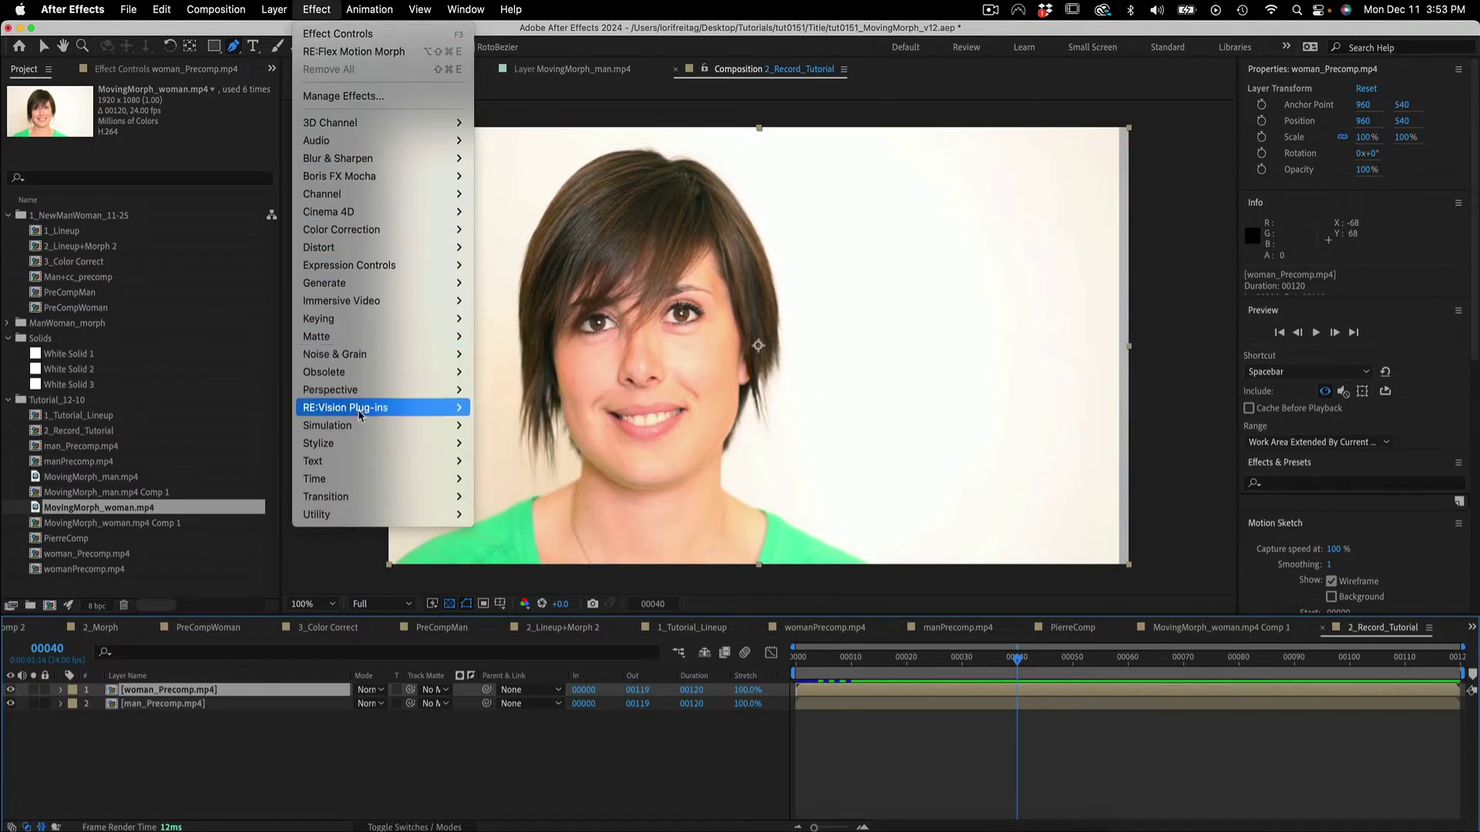
Apply RE:Flex Motion Morph to the woman_Precomp.mp4 layer and choose man_Precomp.mp4 as its Warp "To" layer.
mouse_move(431, 407)
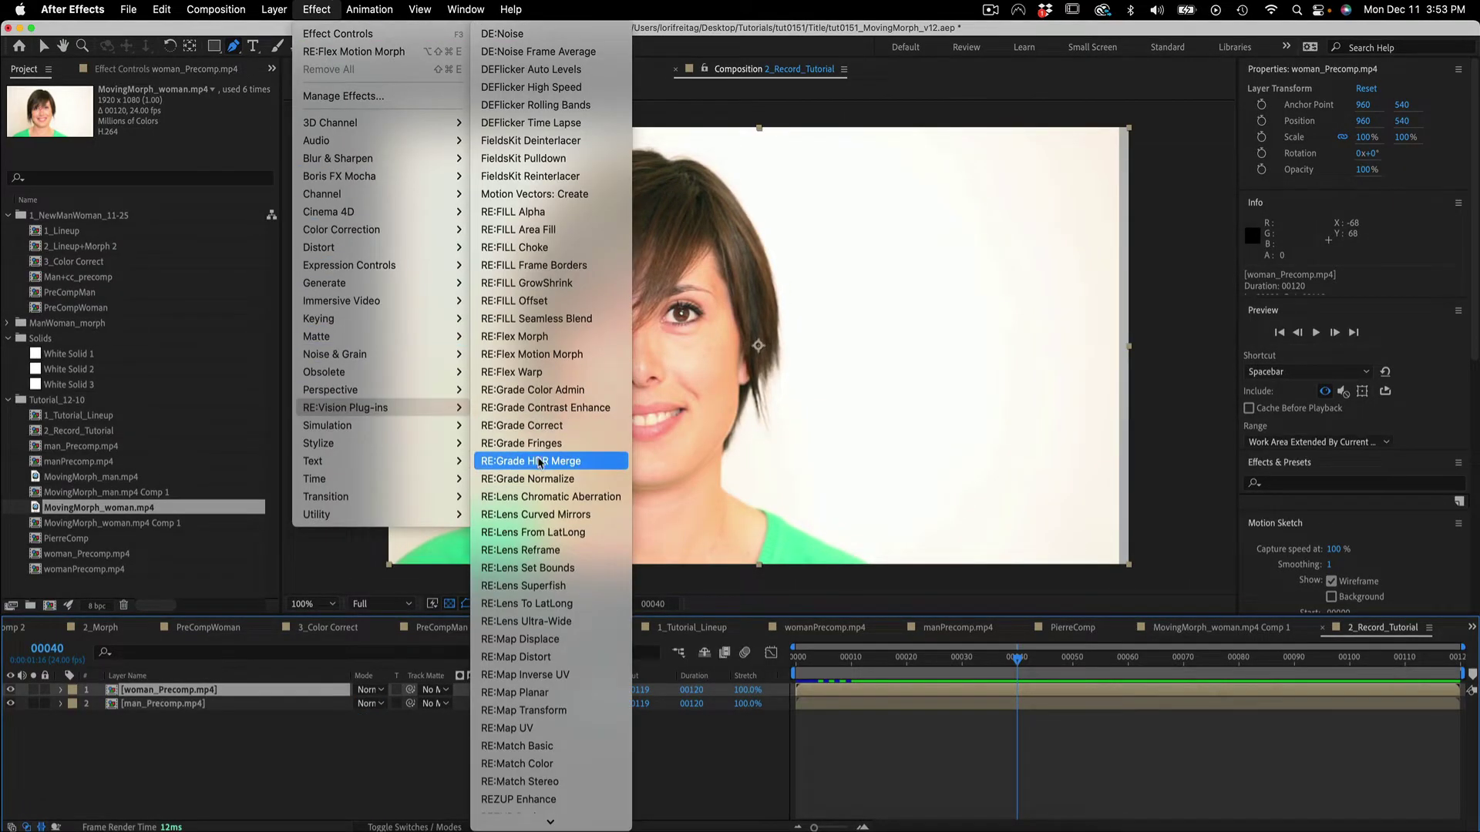
click(563, 356)
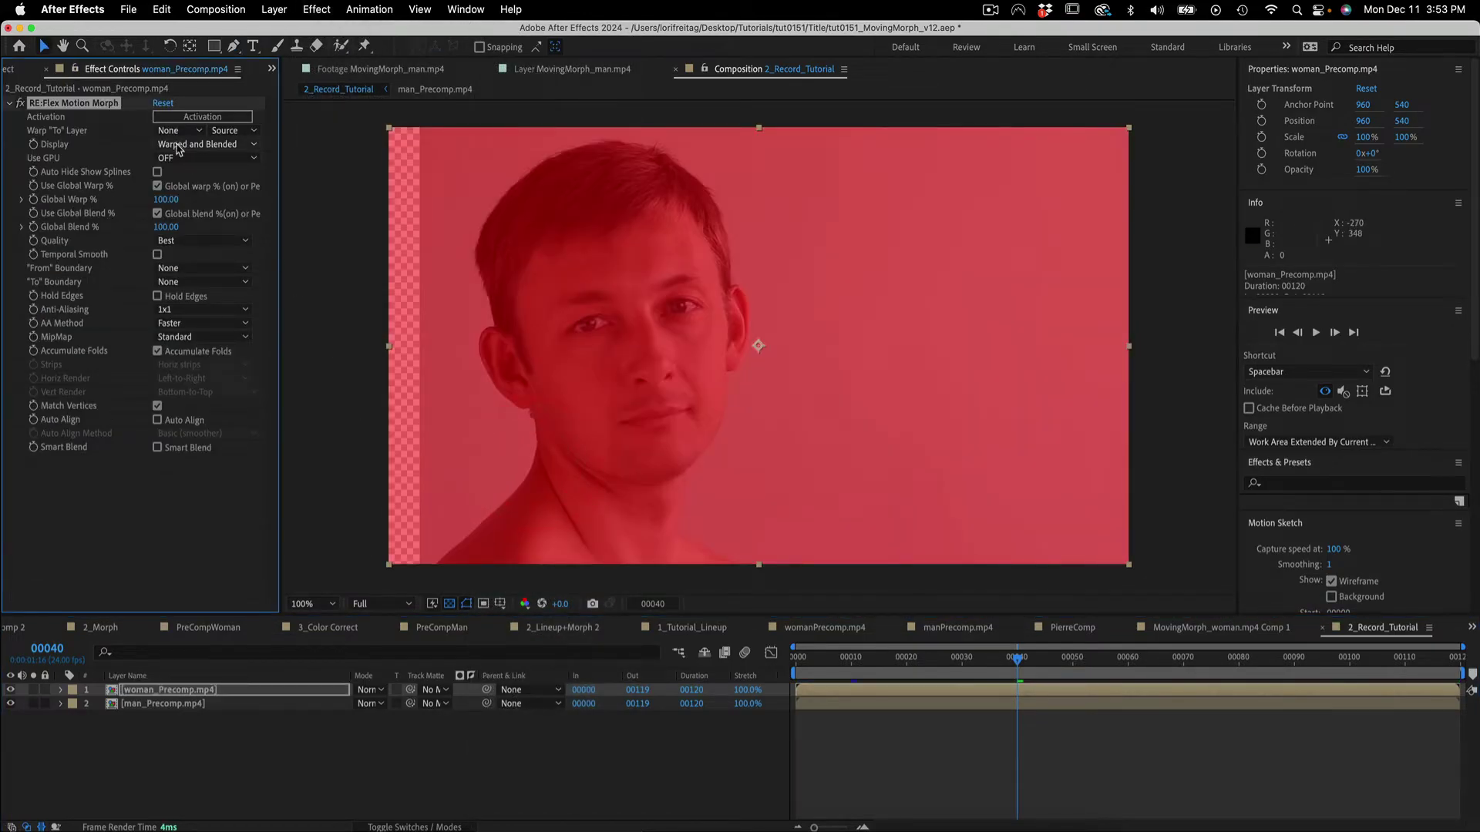
click(171, 130)
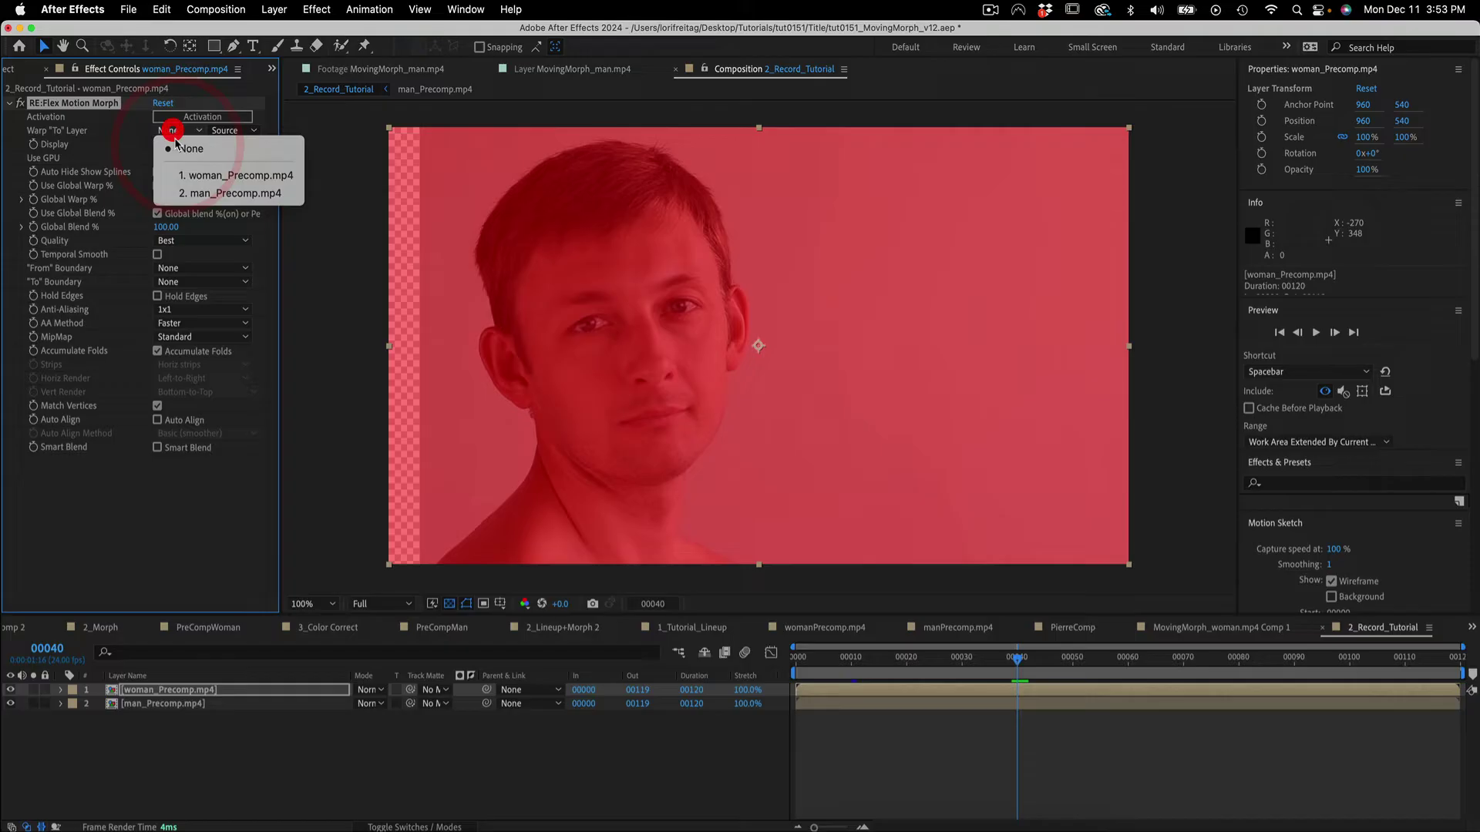
click(216, 193)
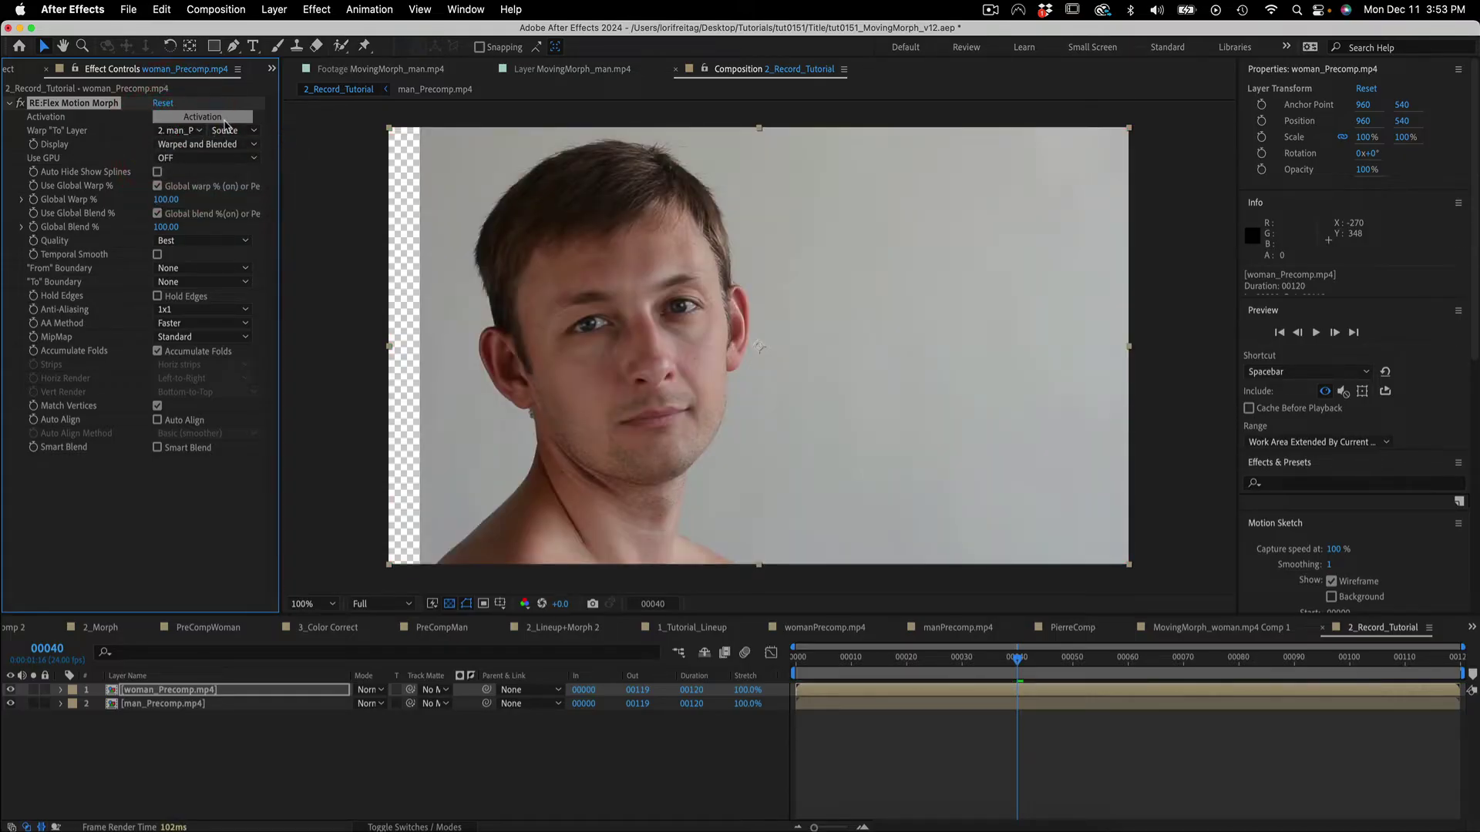
click(225, 133)
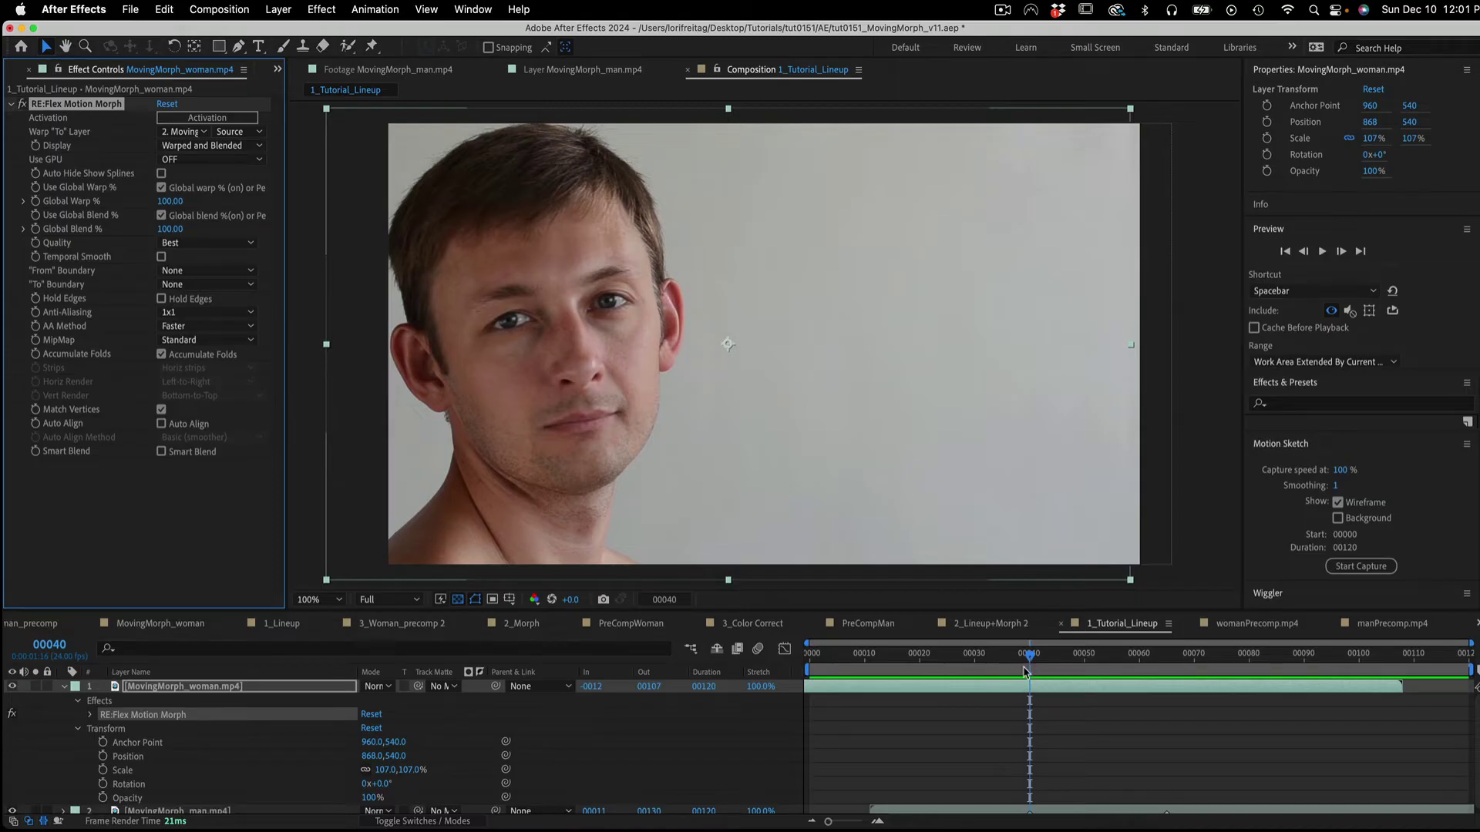
Keyframe the morph's Global Warp % at 0 on frame 40 and 100 on frame 65.
click(35, 201)
click(171, 202)
text(0)
key(Return)
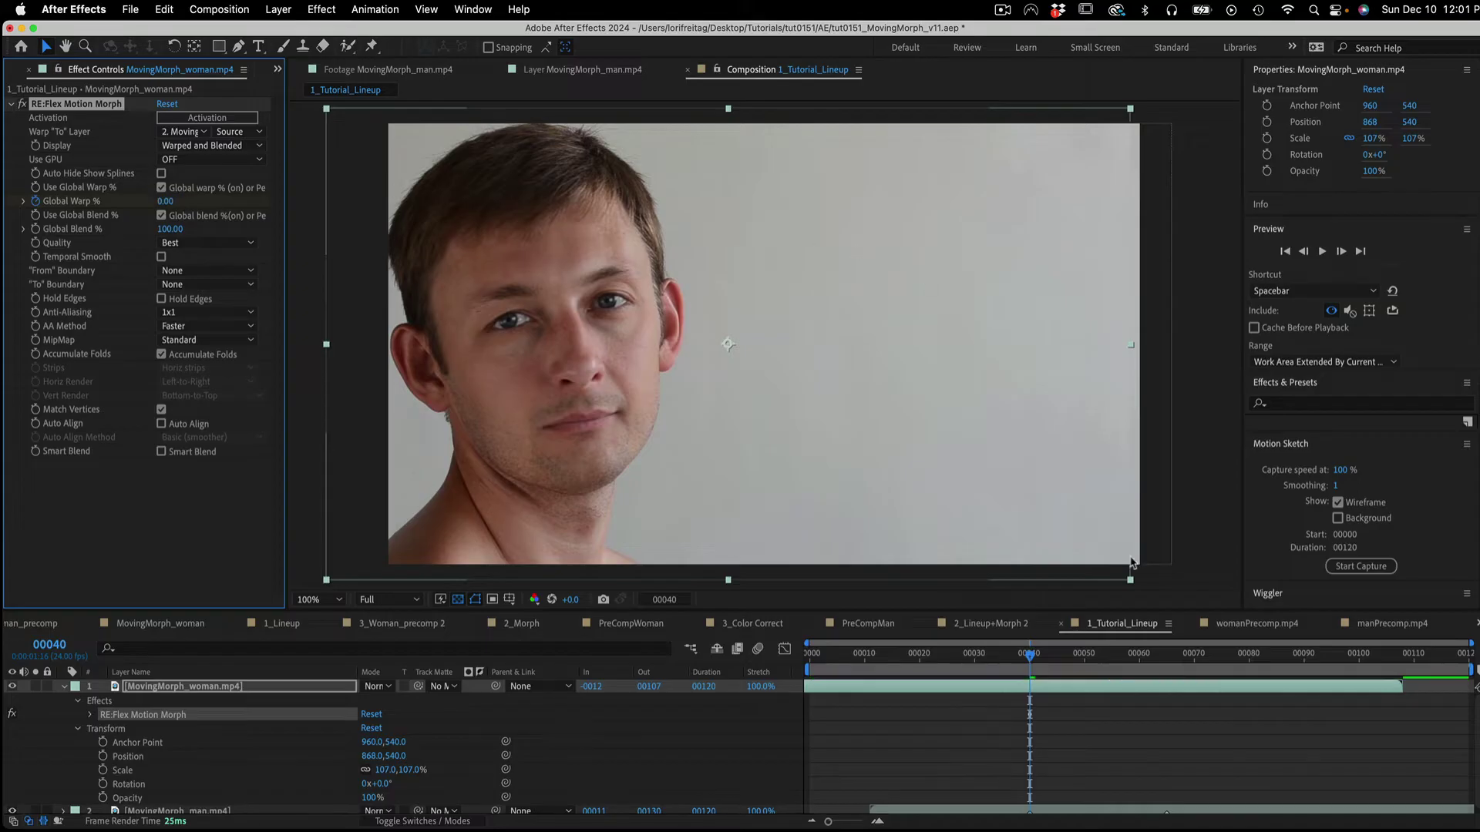
drag(1029, 661, 1167, 681)
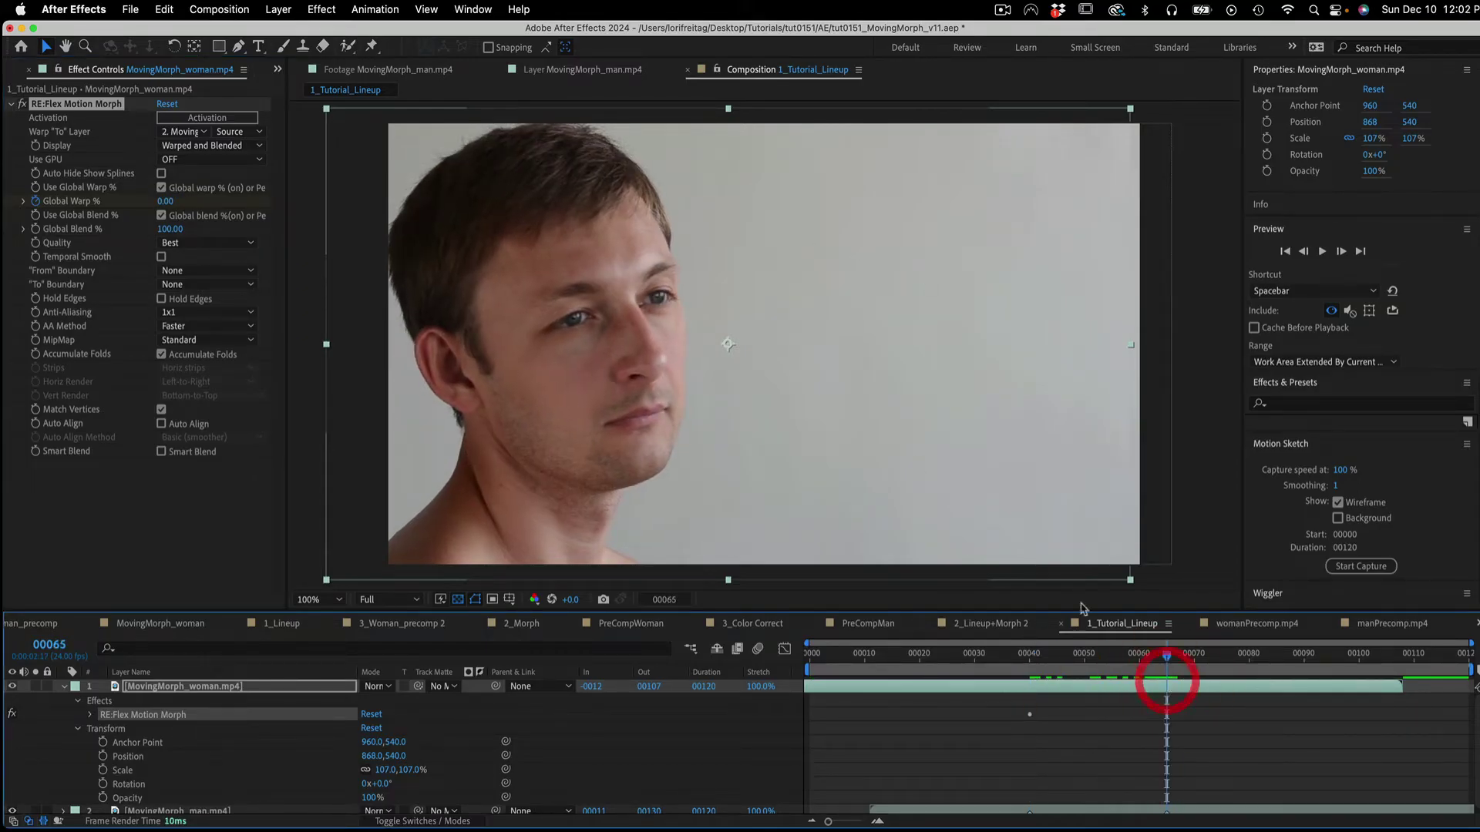
click(165, 200)
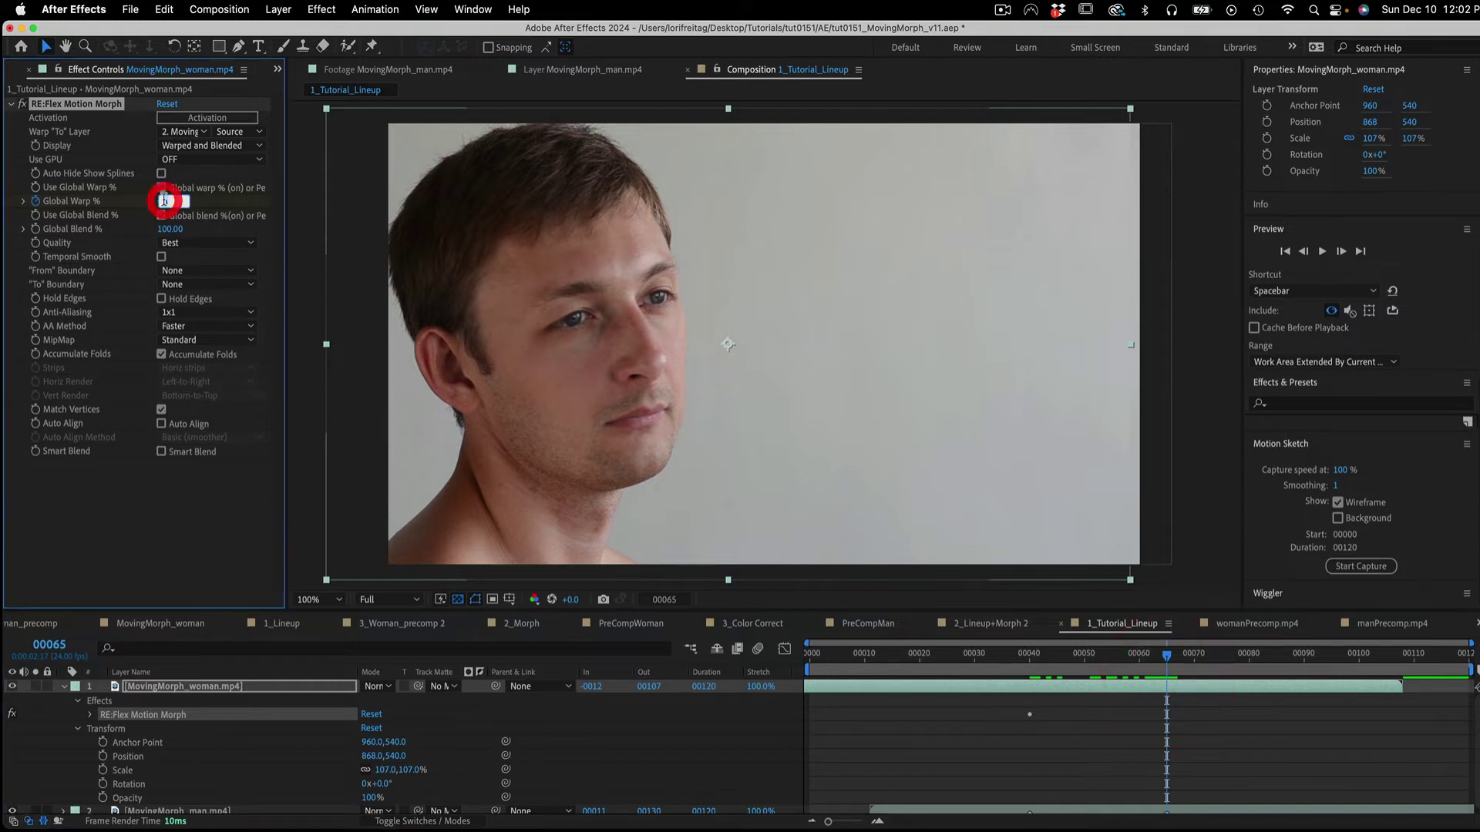
text(100)
key(Return)
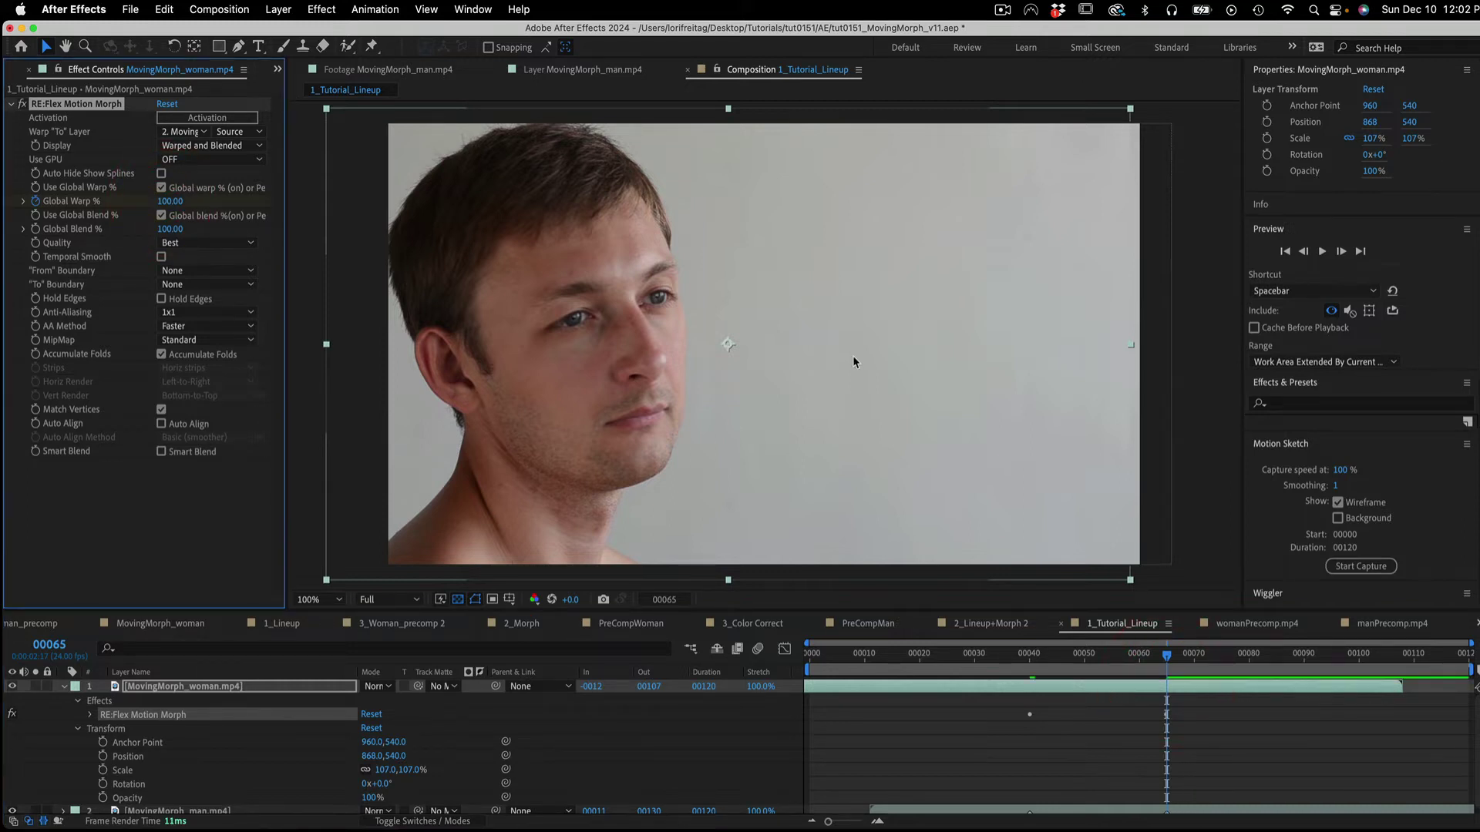
Keyframe the morph's Global Blend % at 0 on frame 40 and 100 on frame 65.
click(1029, 675)
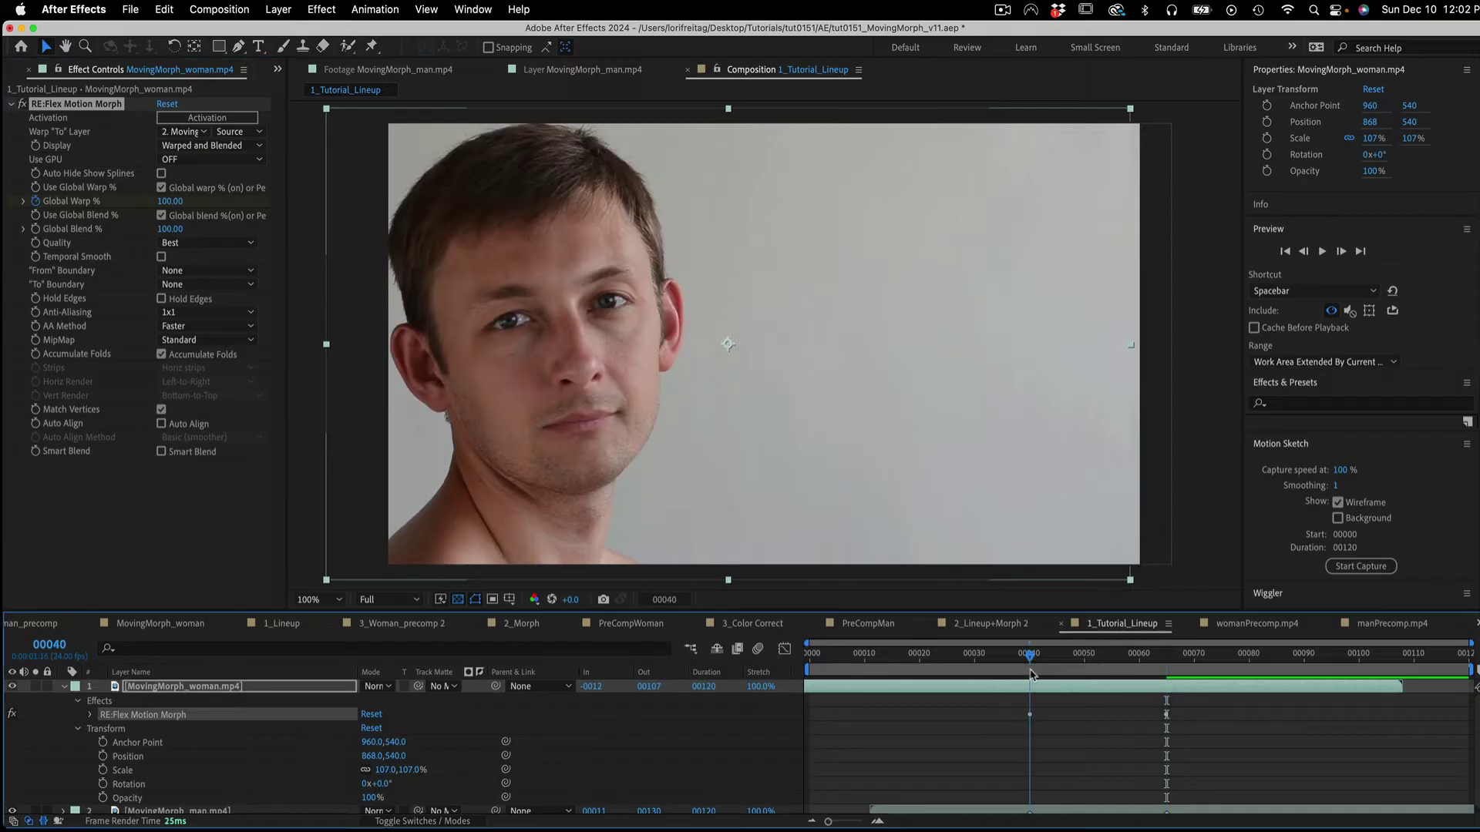
click(168, 230)
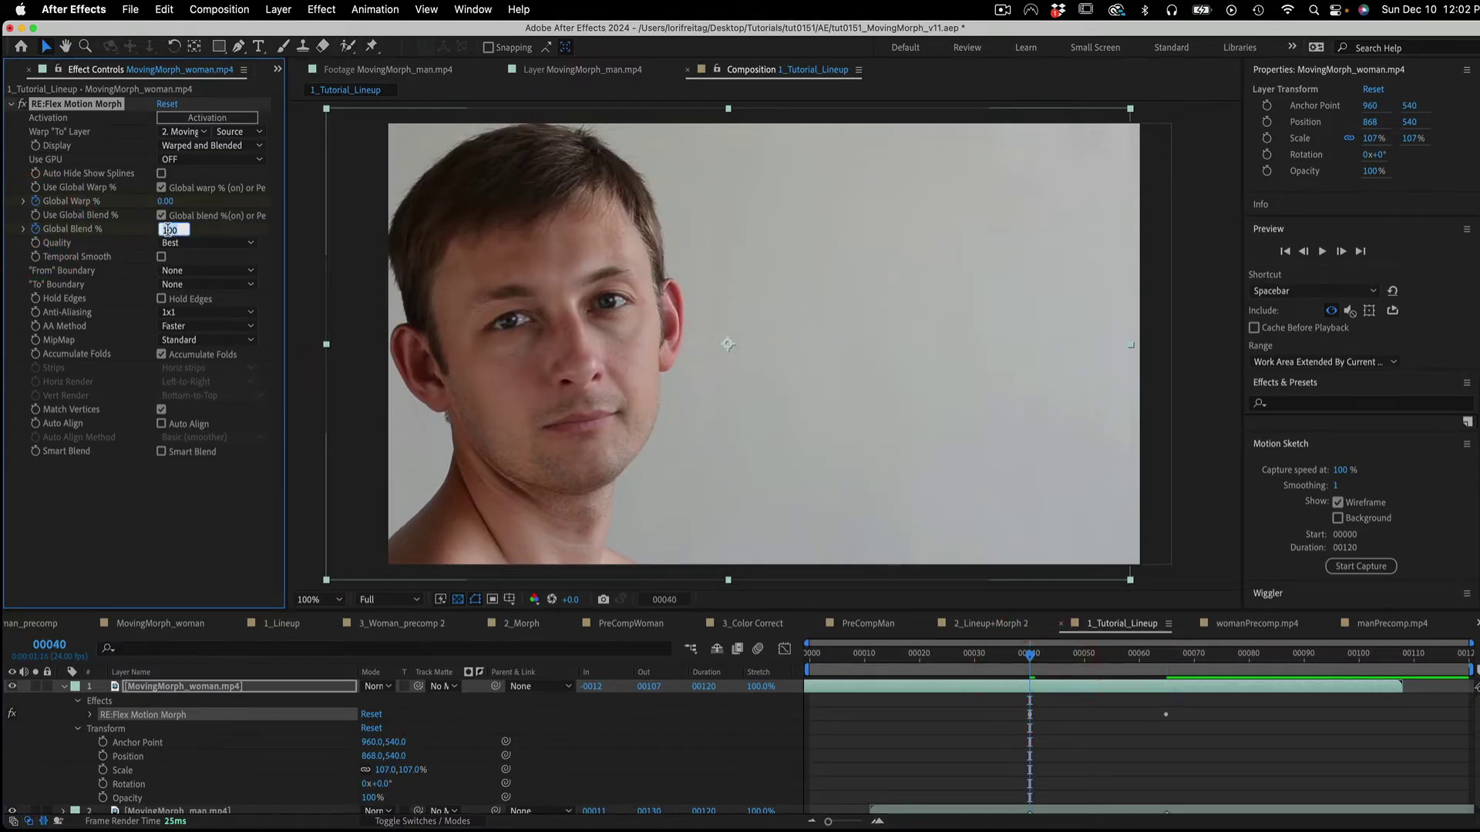
text(0)
key(Return)
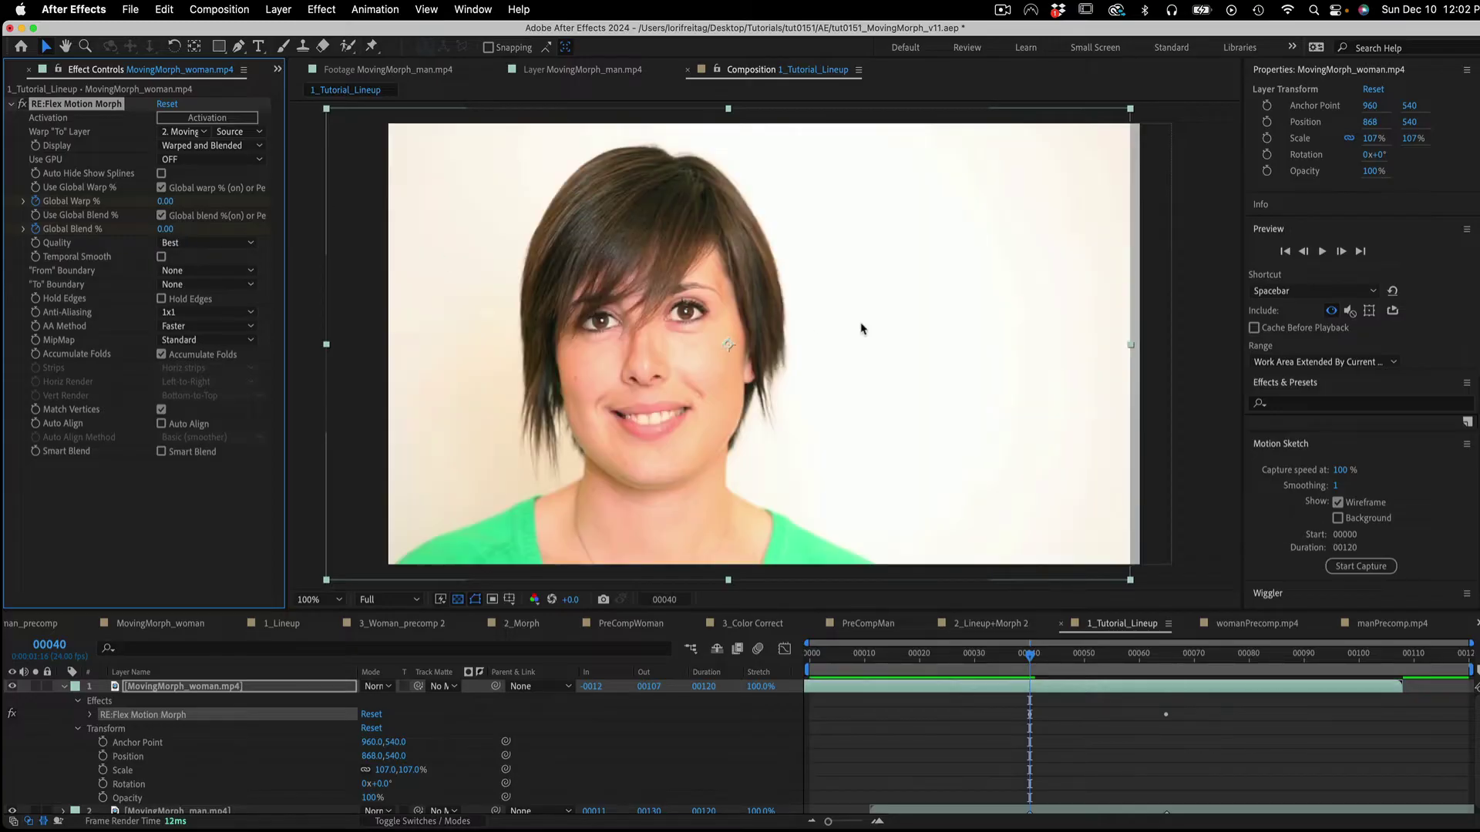
click(1166, 655)
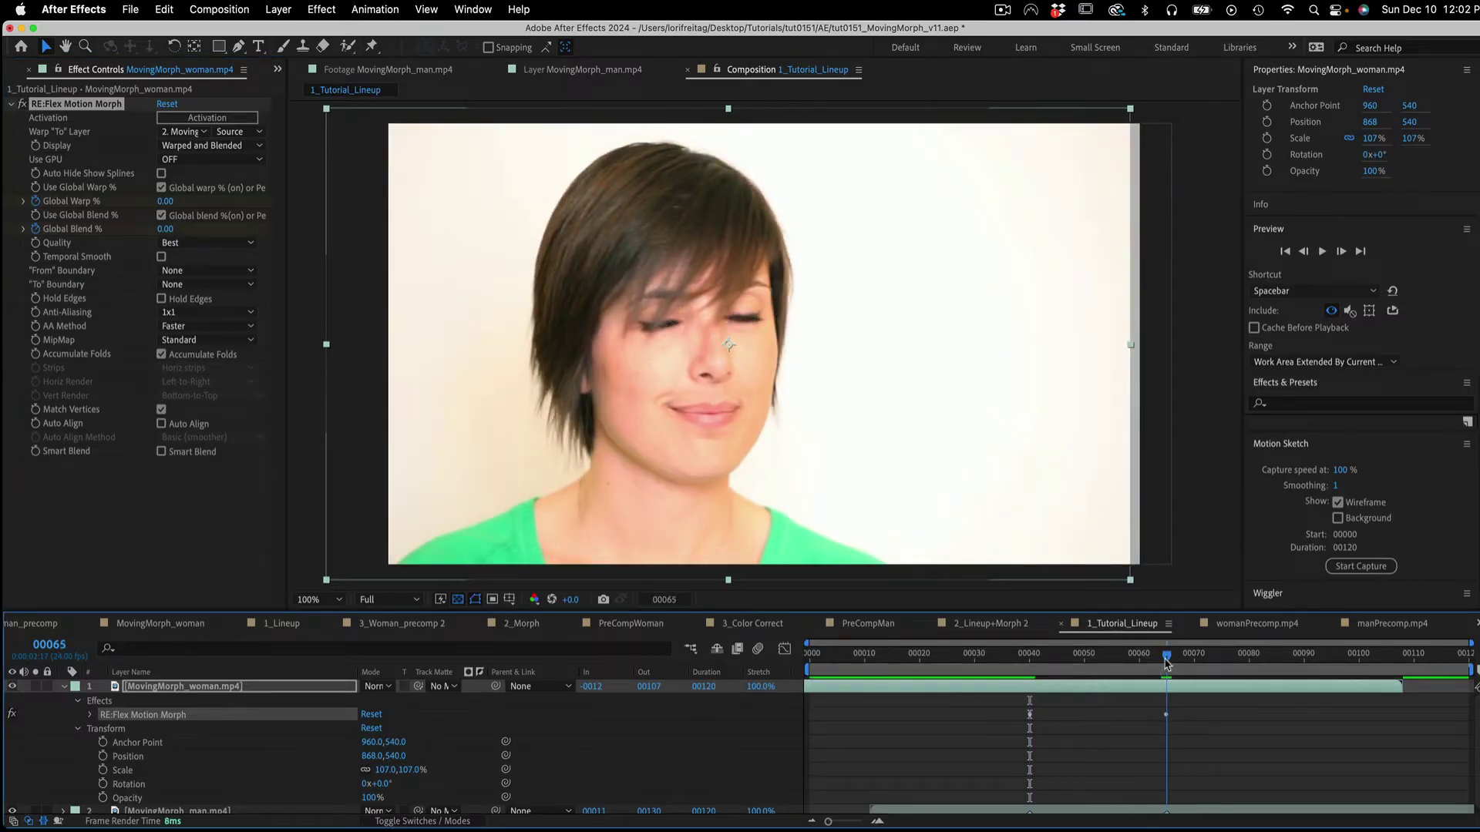
click(164, 229)
text(100)
key(Return)
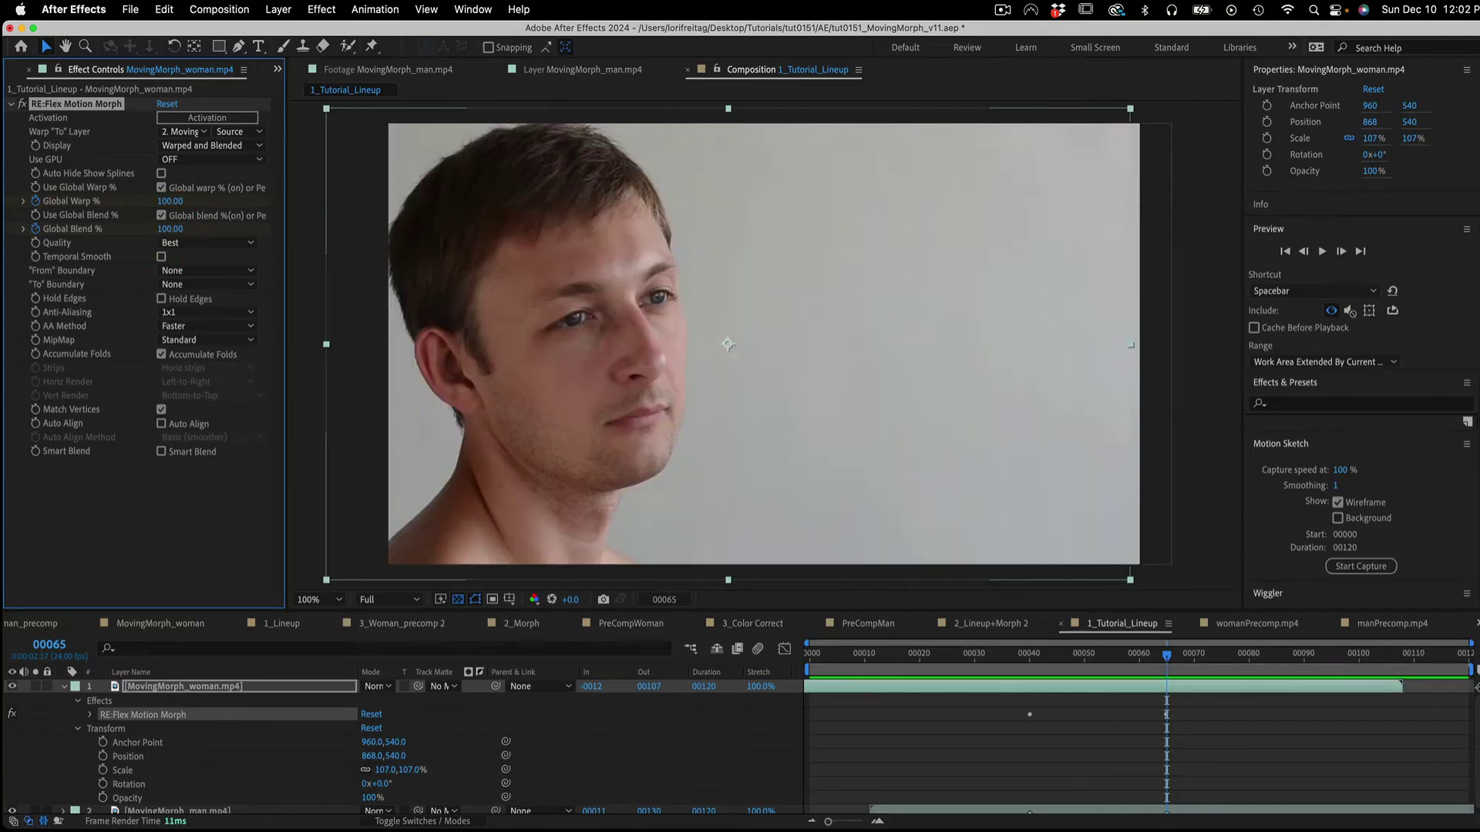
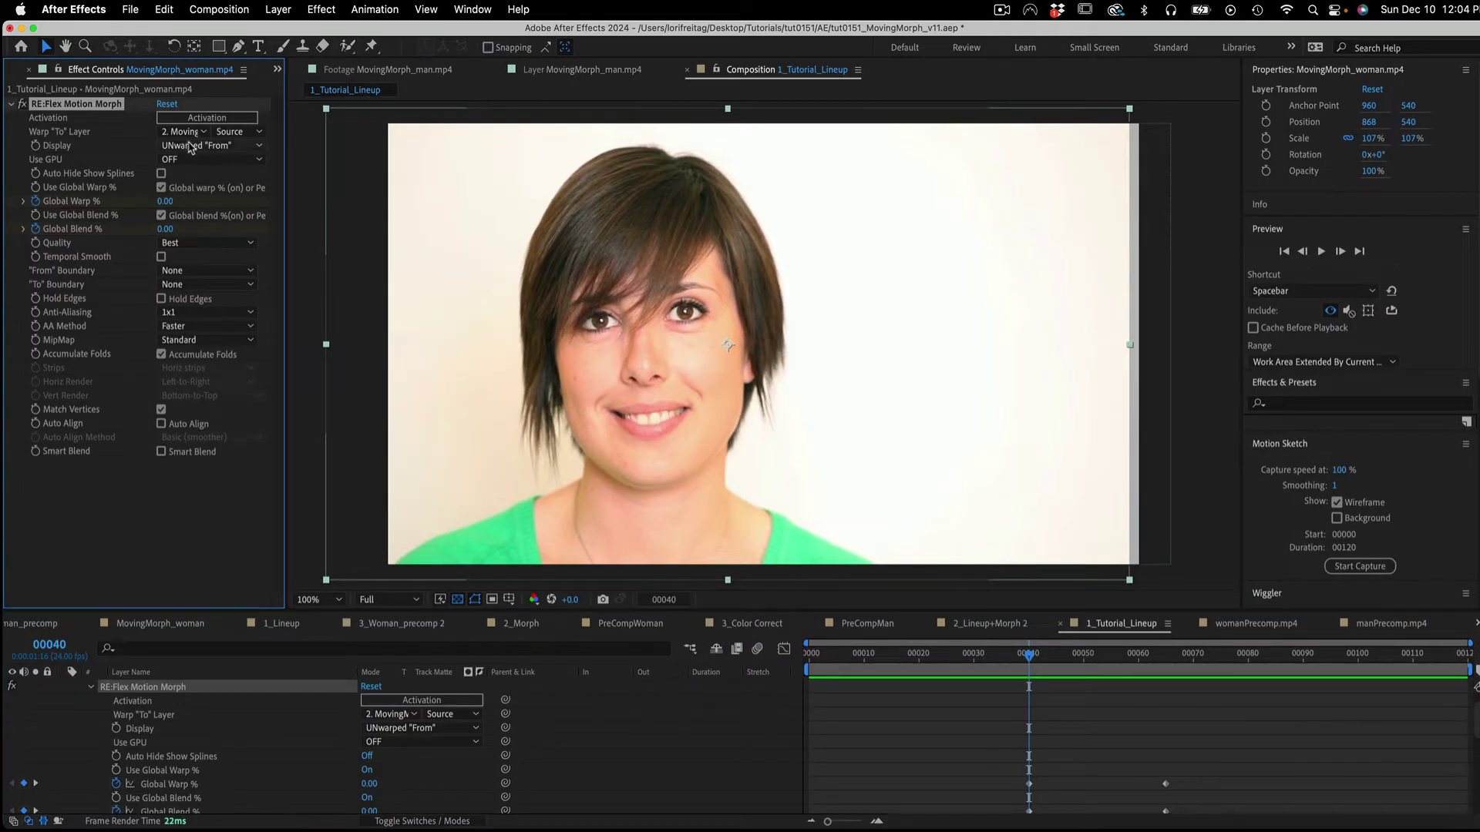
View the morph's "To" source by switching Display to UNwarped "To", and return Display to UNwarped "From".
click(189, 147)
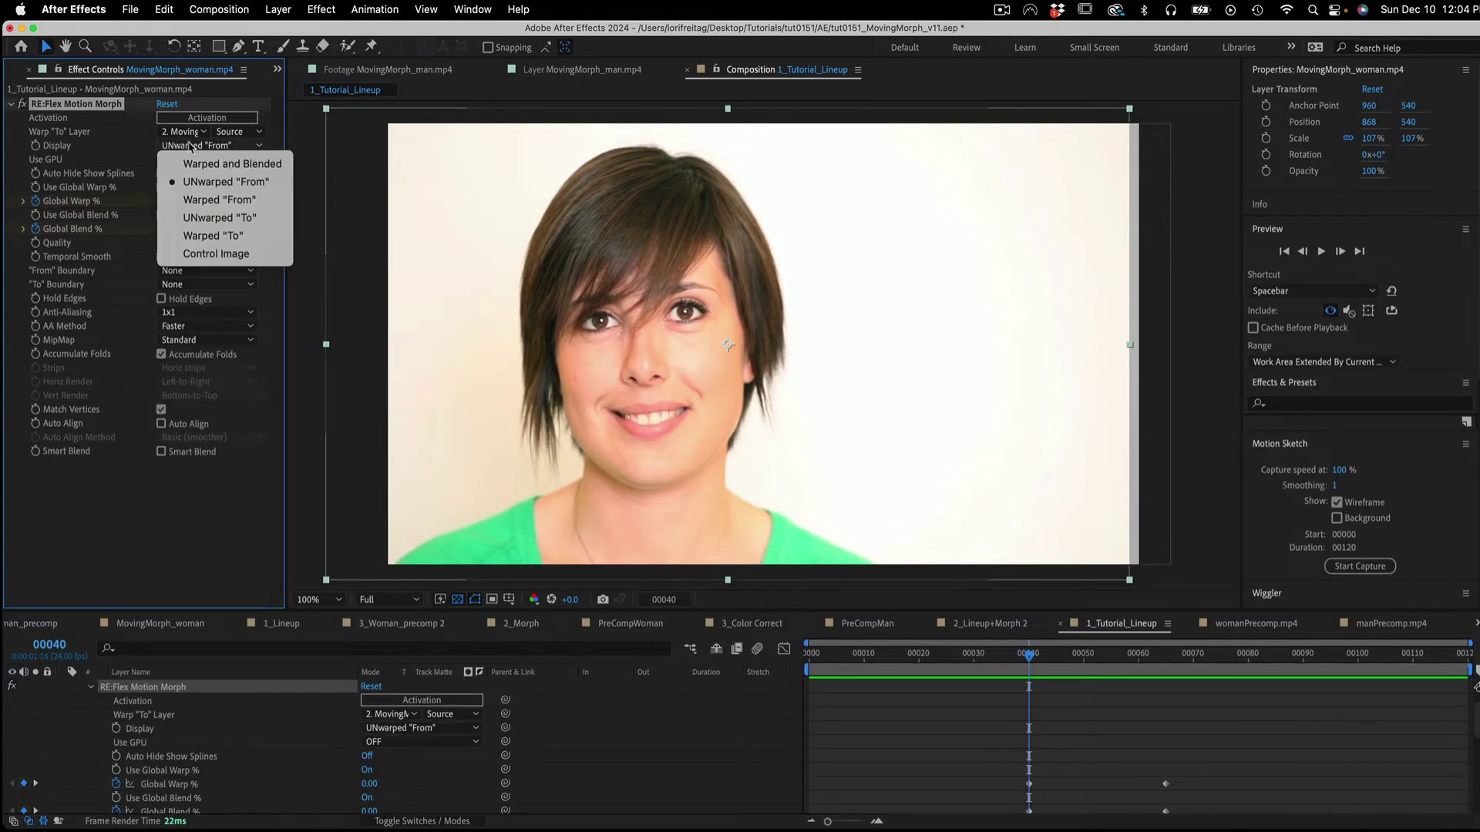
click(189, 185)
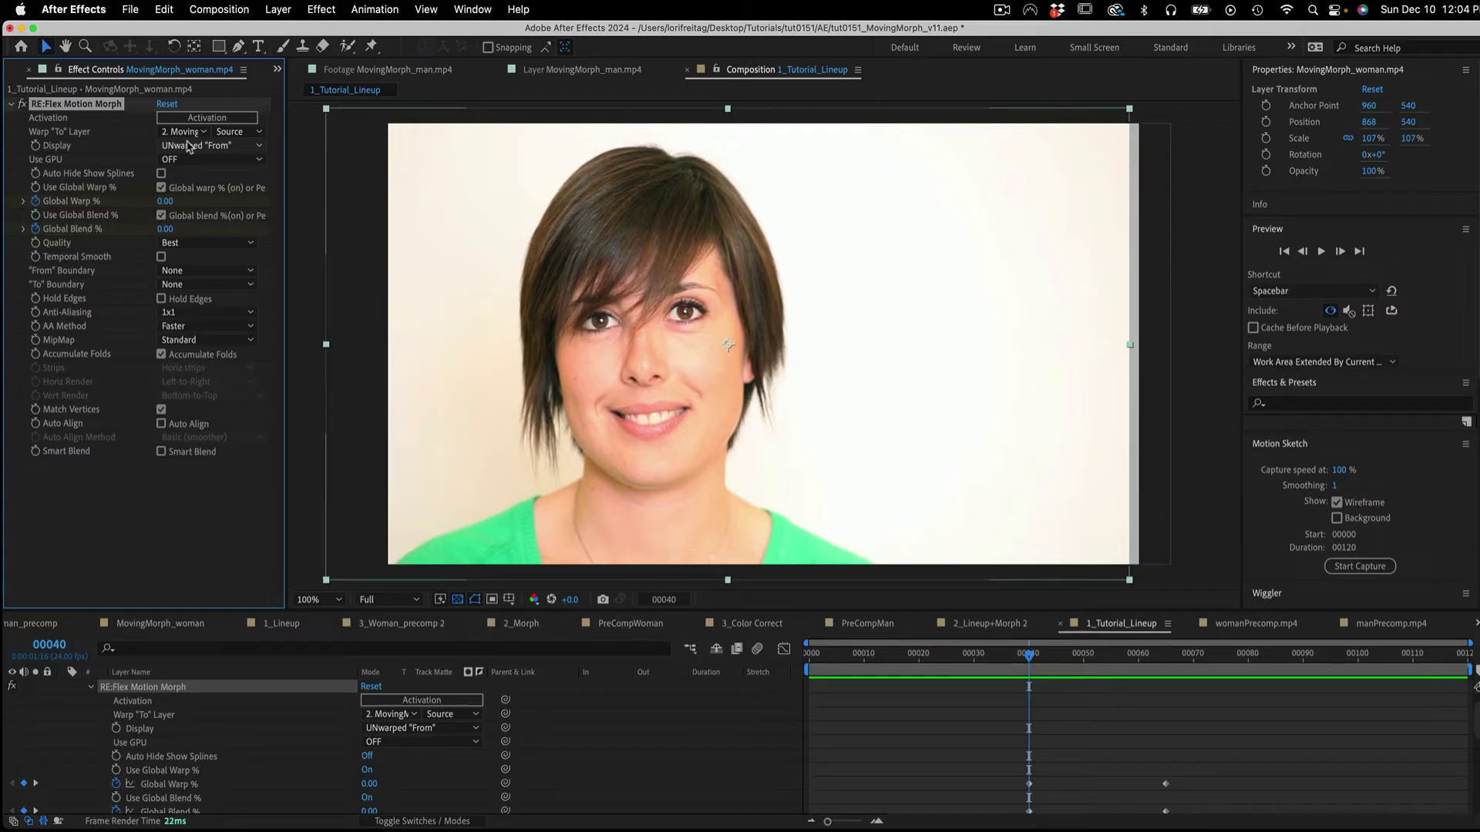
click(189, 146)
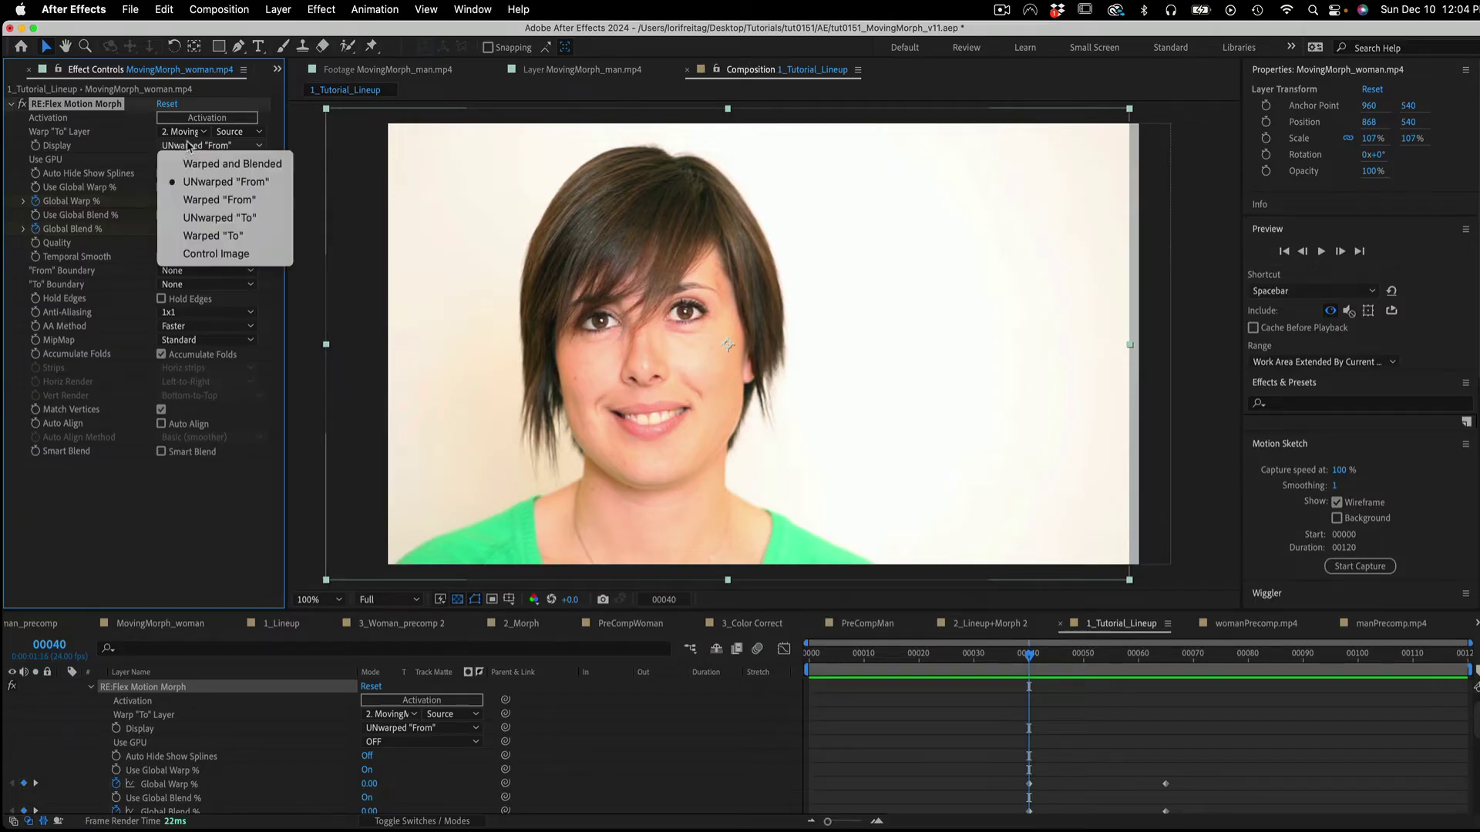
click(199, 218)
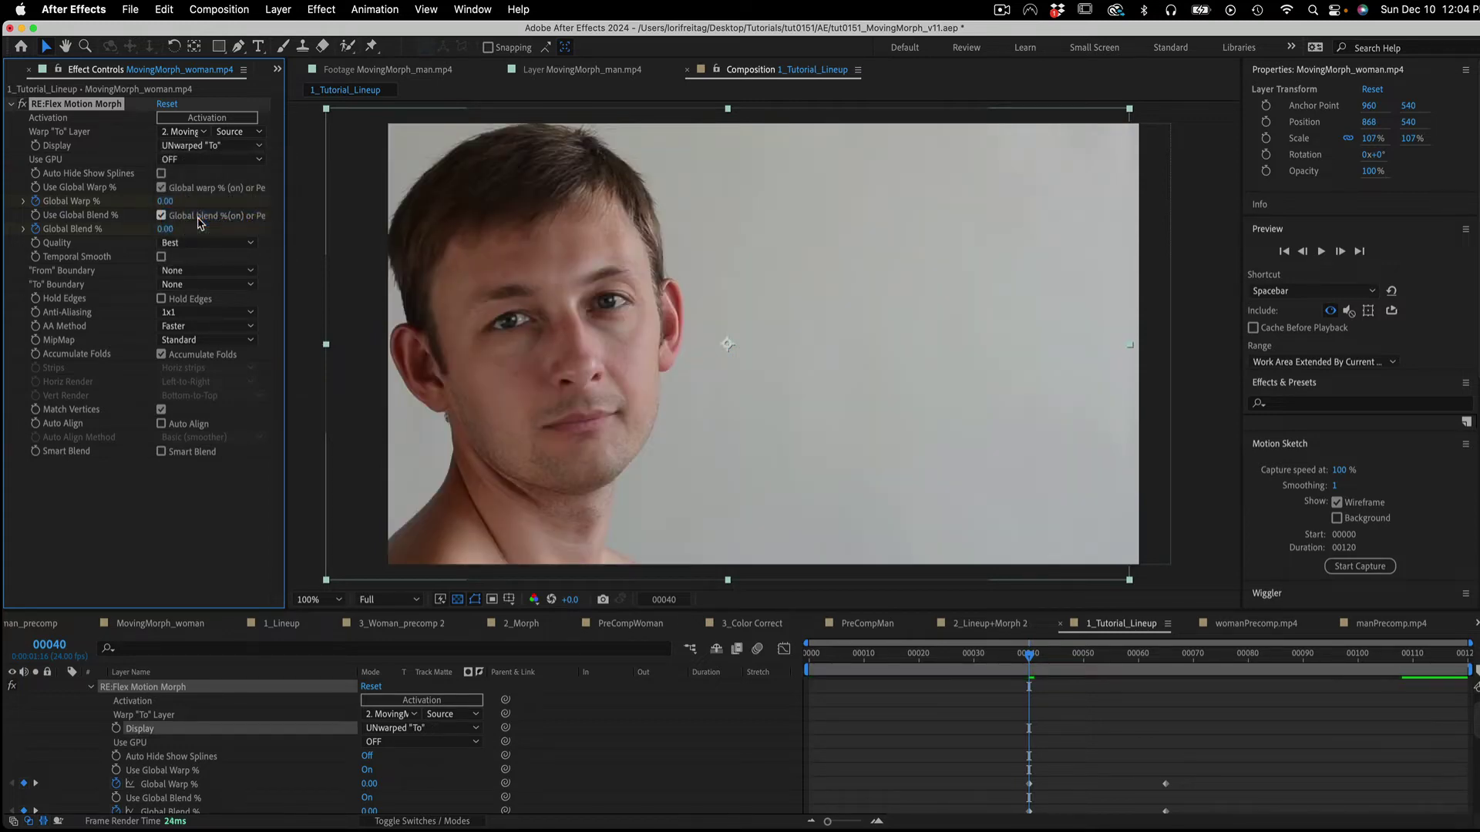
click(191, 146)
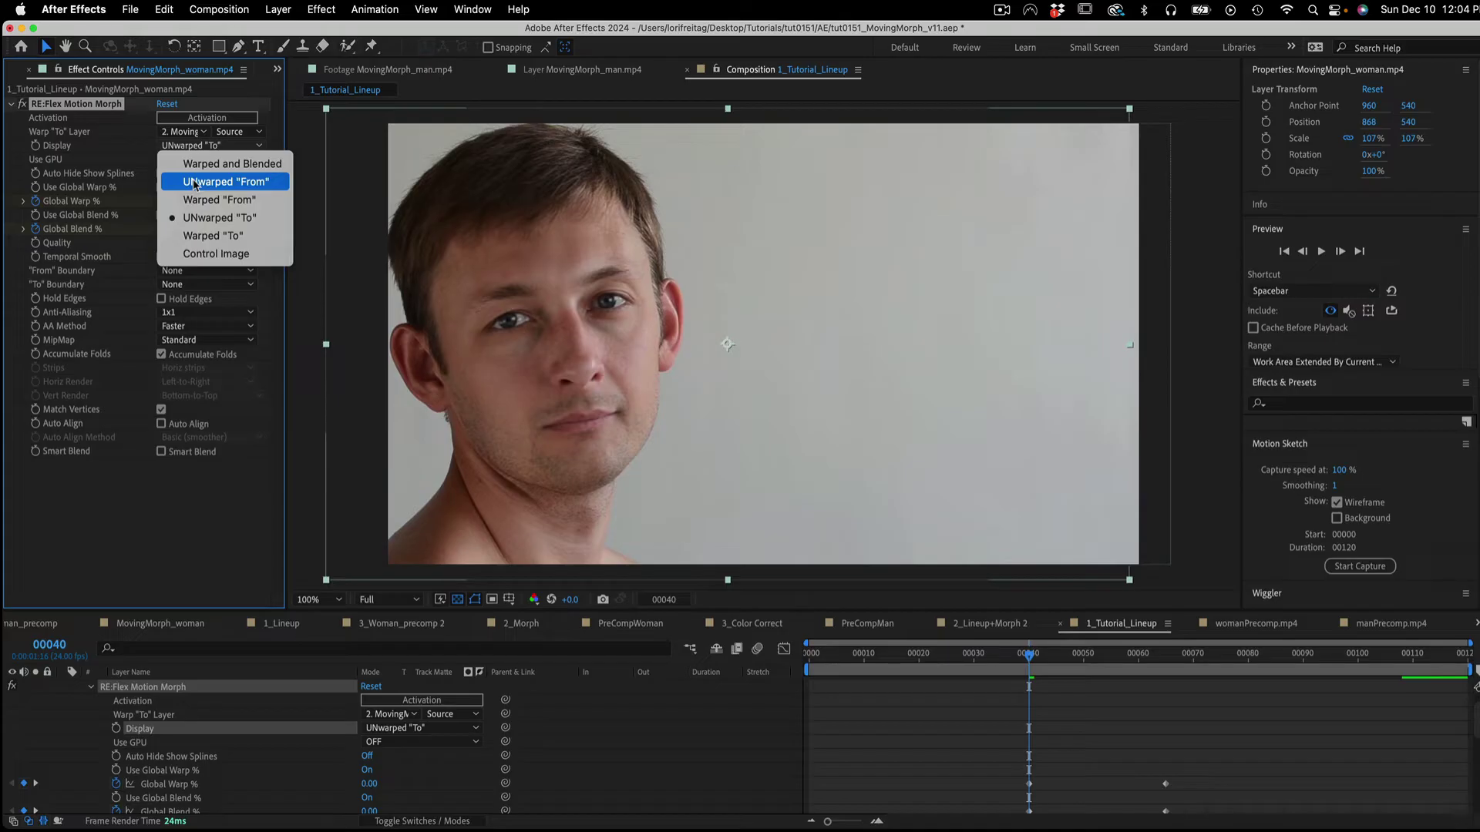
click(193, 182)
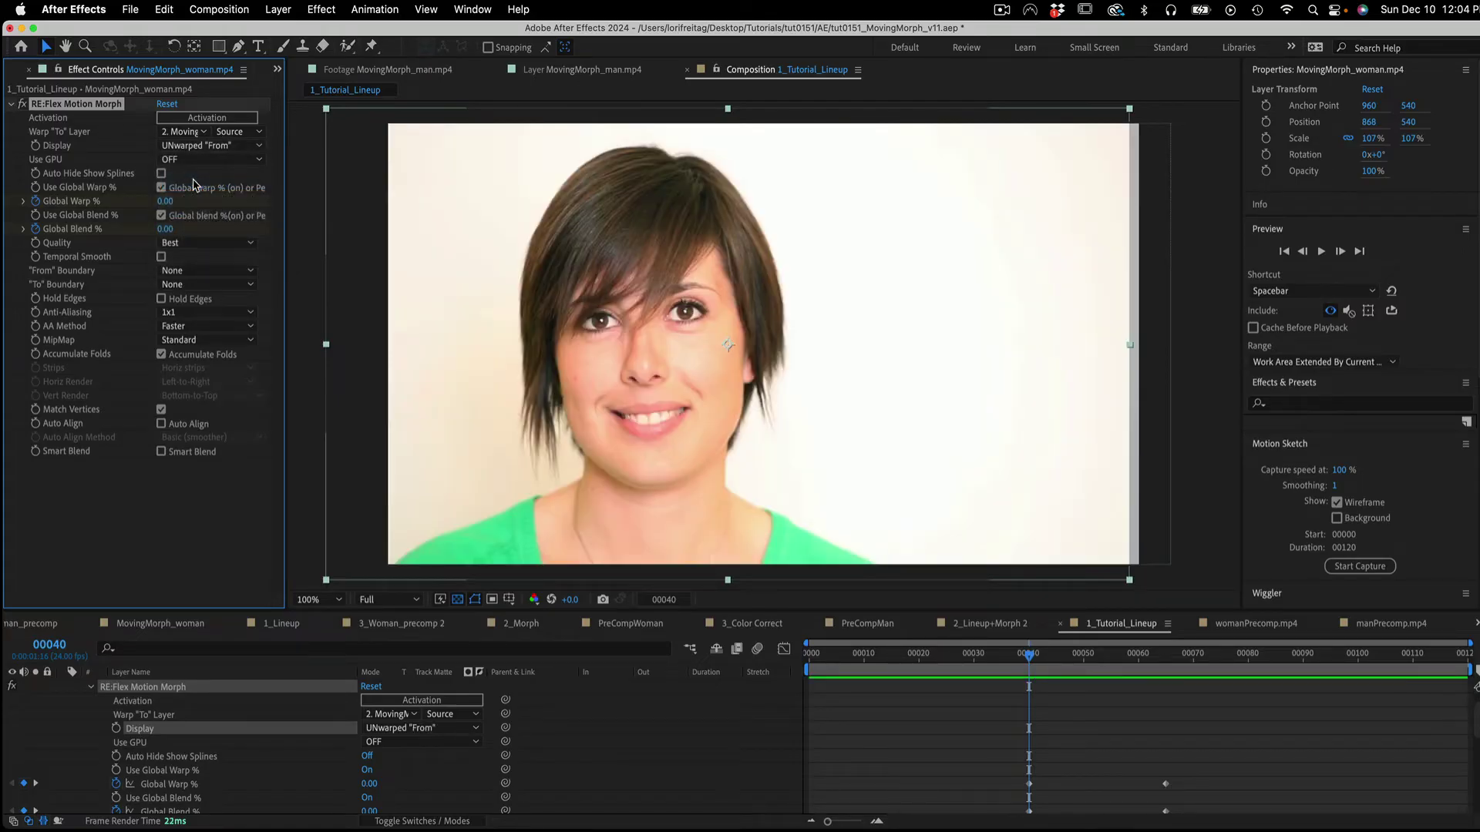
Draw an open Pen mask along the upper lid of the woman's left eye at frame 40 and collapse the morph effect's properties.
key(period)
click(239, 47)
click(565, 288)
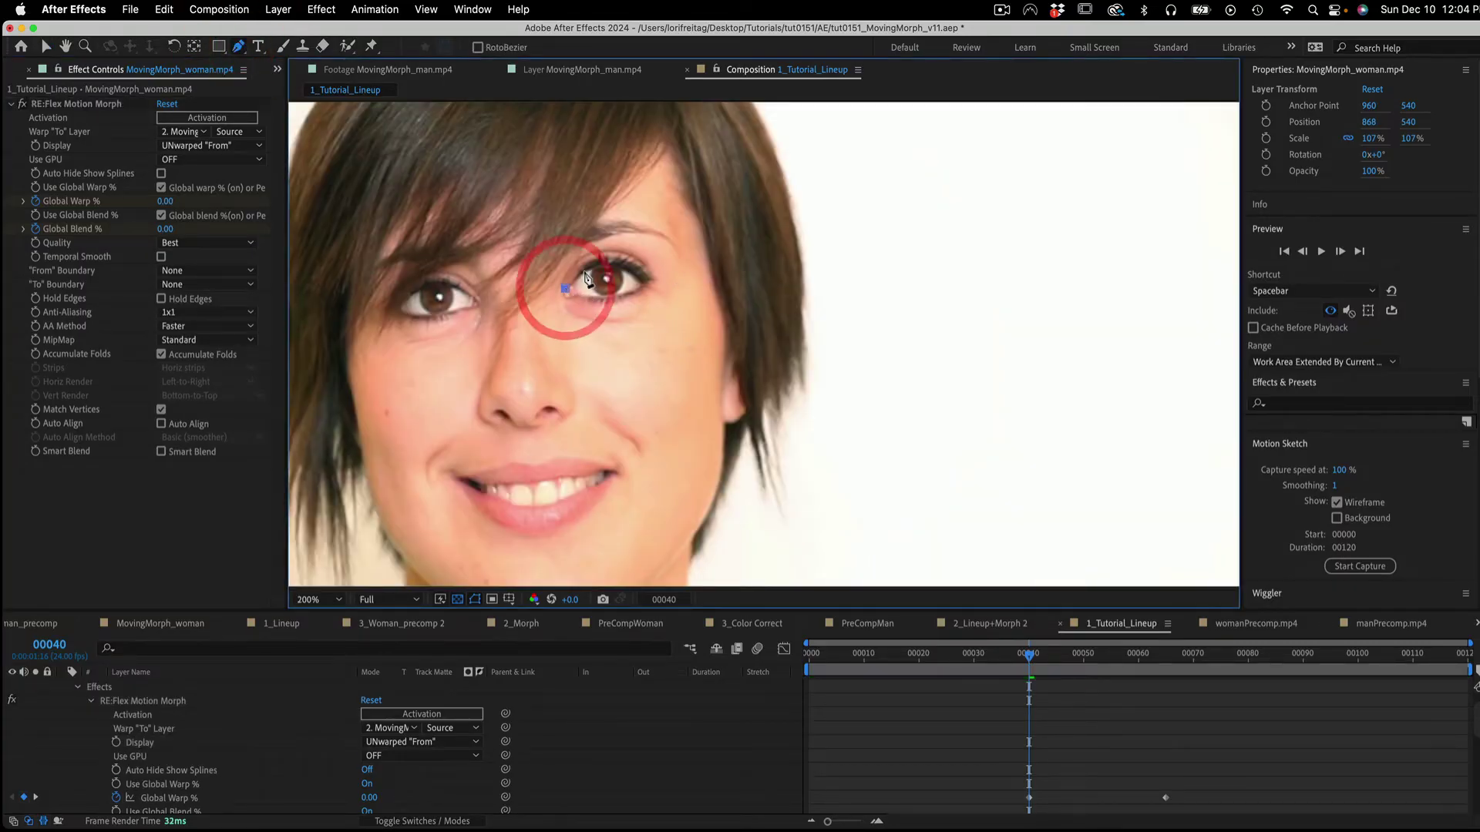
drag(625, 266, 636, 279)
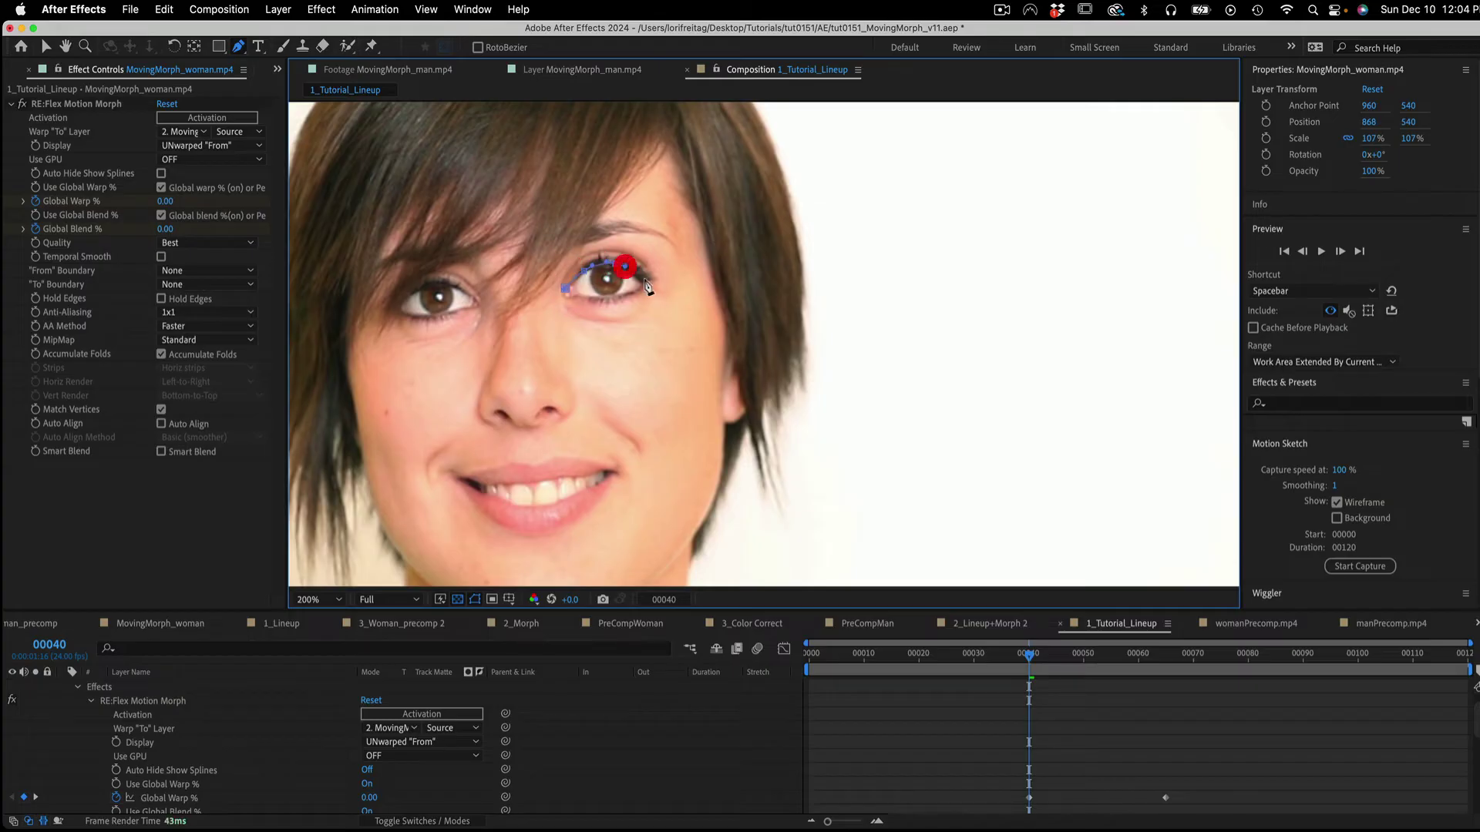
click(644, 279)
click(91, 701)
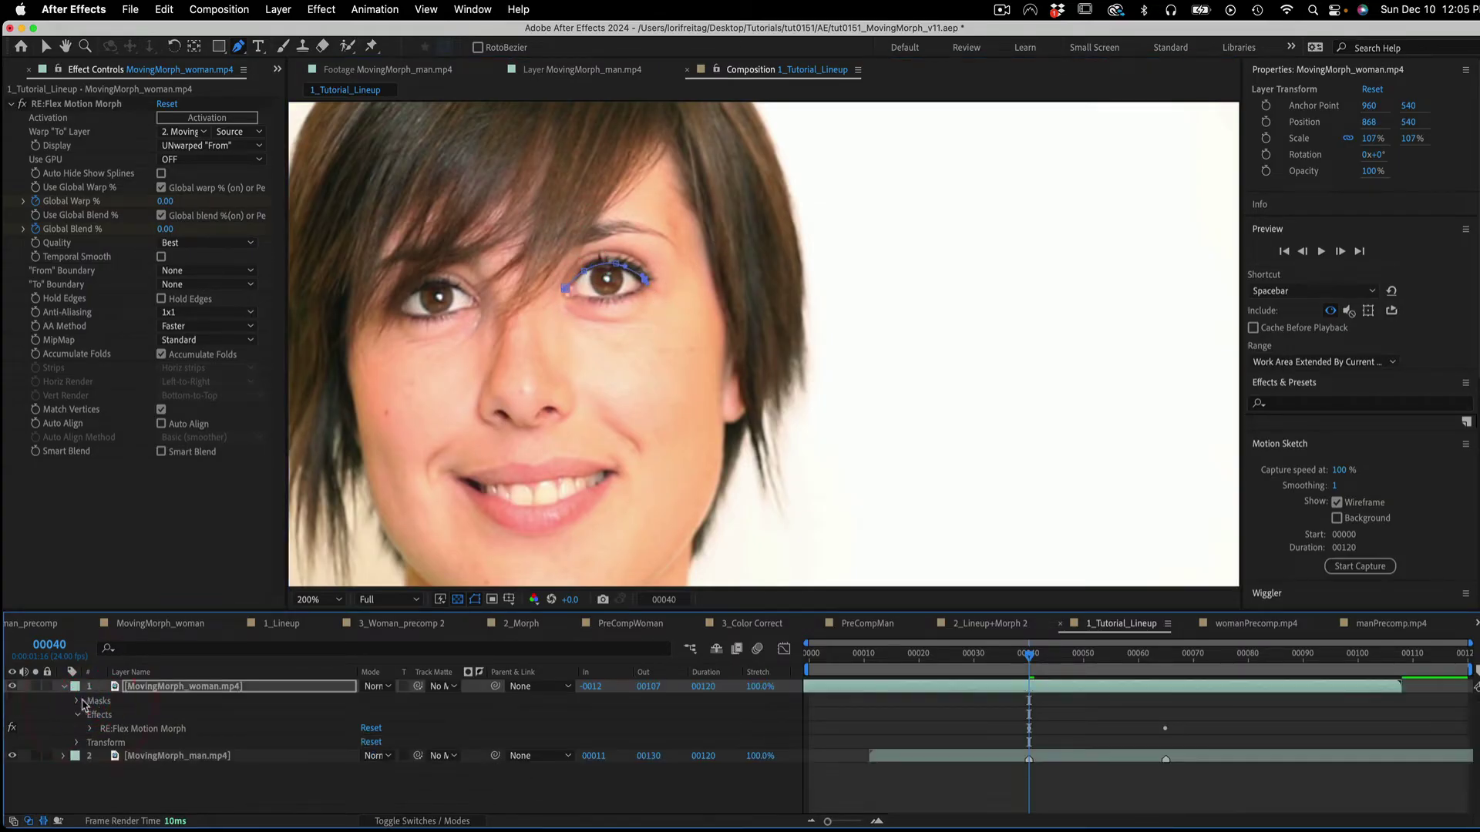
Enable Mask Path keyframing on the woman layer's Mask 1 at frame 40 and duplicate the mask.
click(79, 701)
click(91, 714)
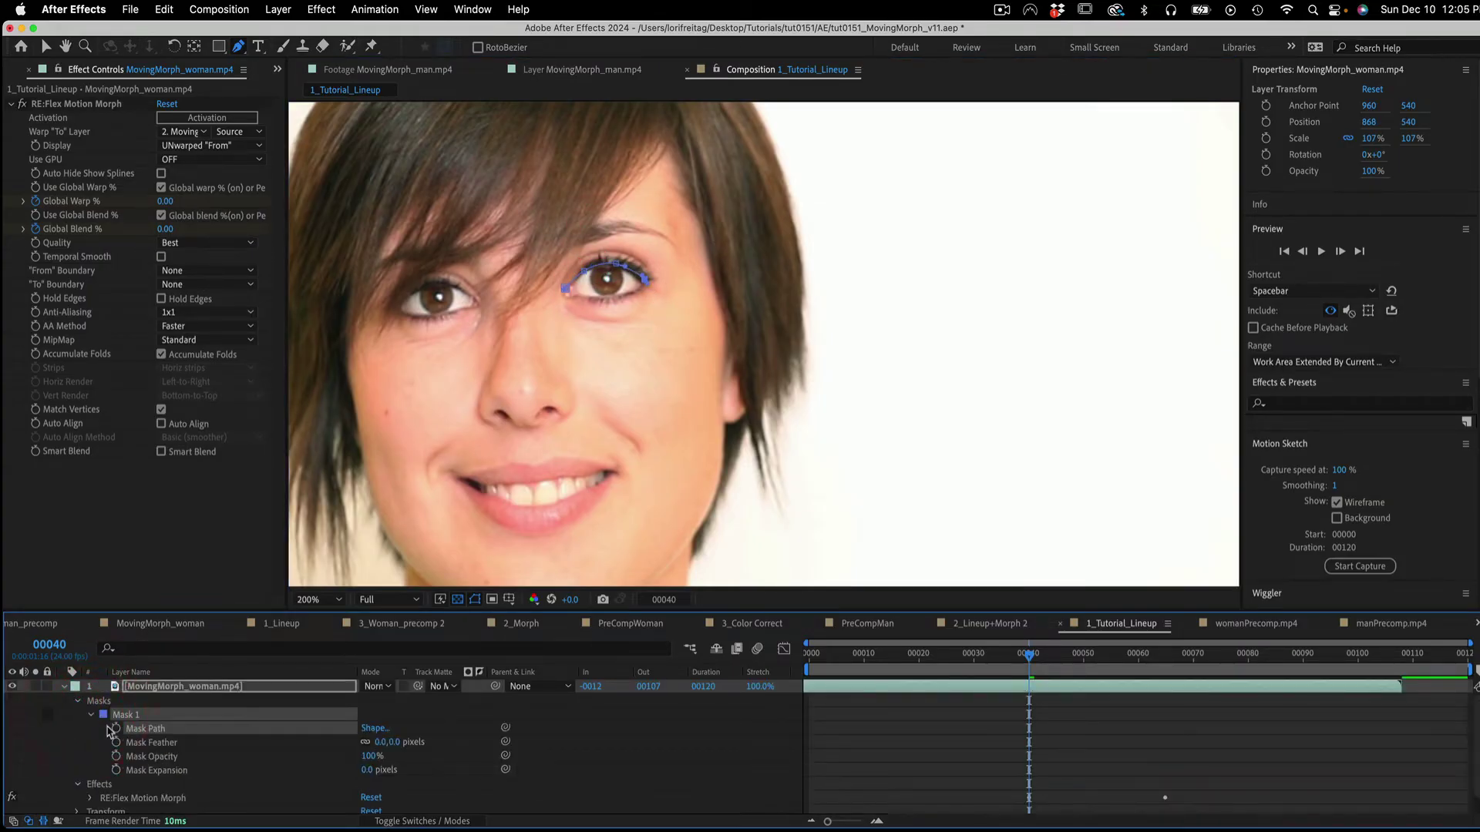
click(117, 729)
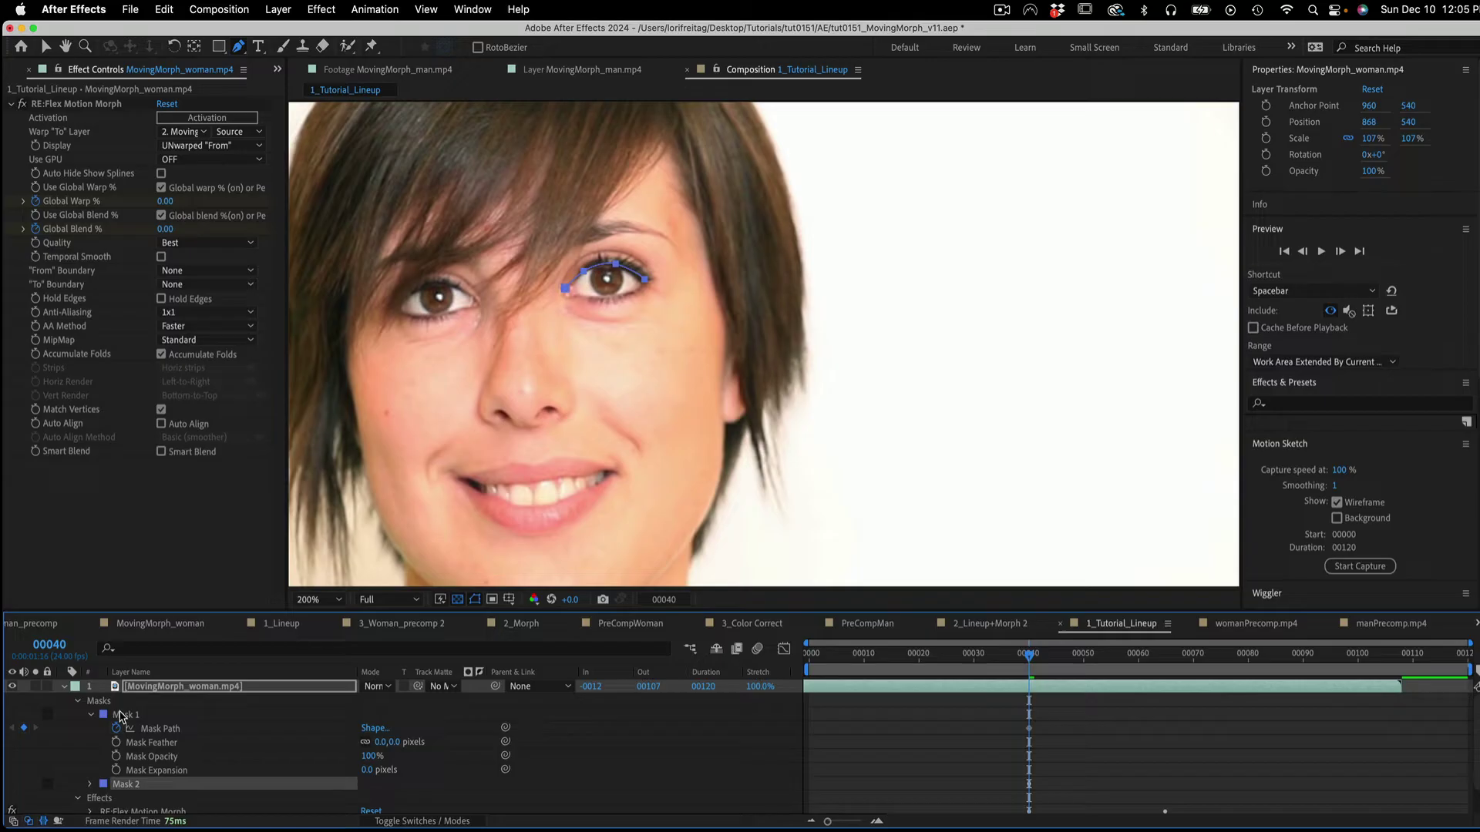
Rename Mask 1 on the woman layer as RtEye_From.
click(124, 715)
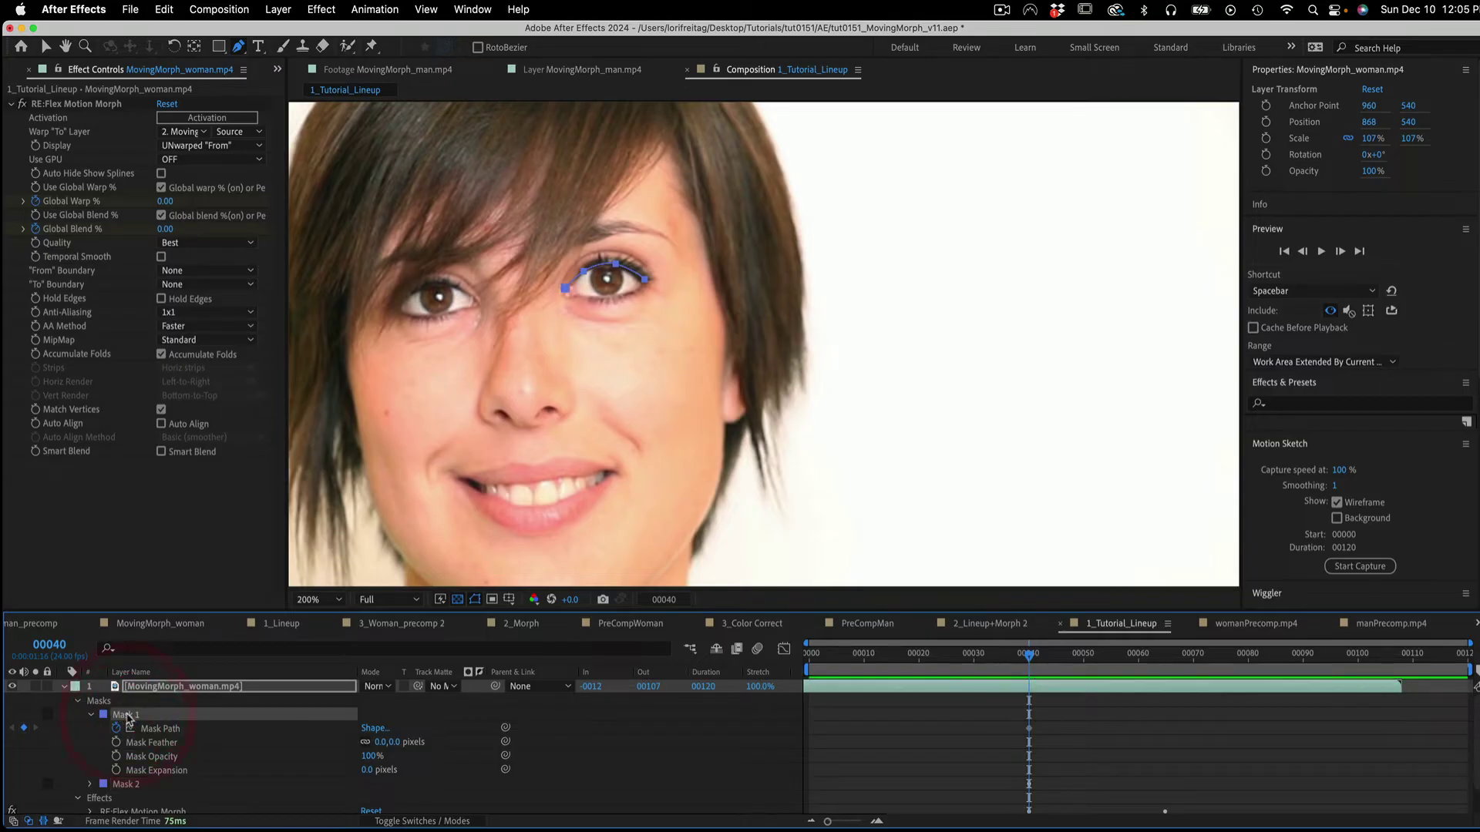
key(Return)
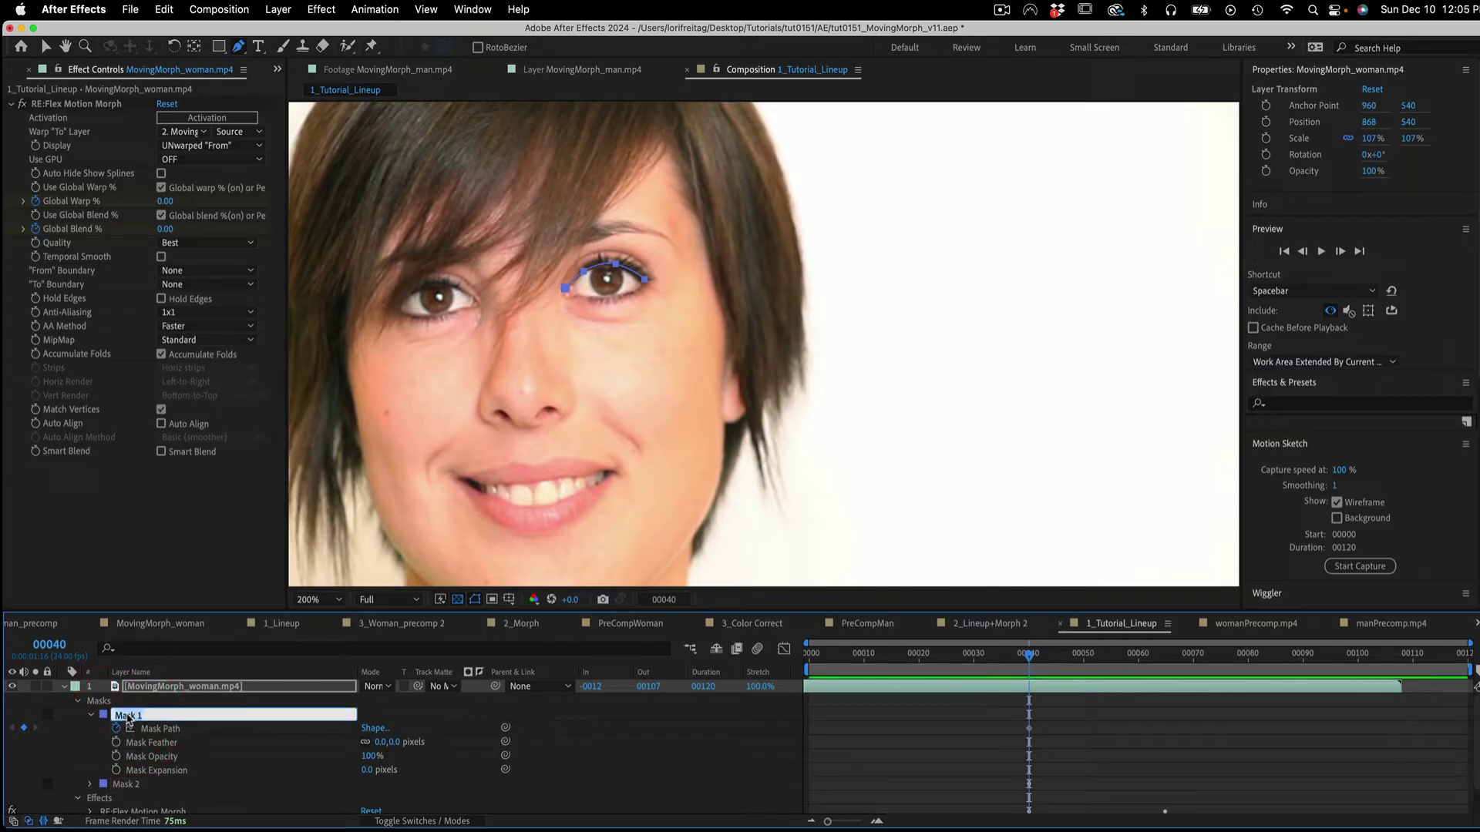
text(RtEye_From)
key(Return)
Set the RtEye_From mask's color to pure red, FF0000.
click(104, 715)
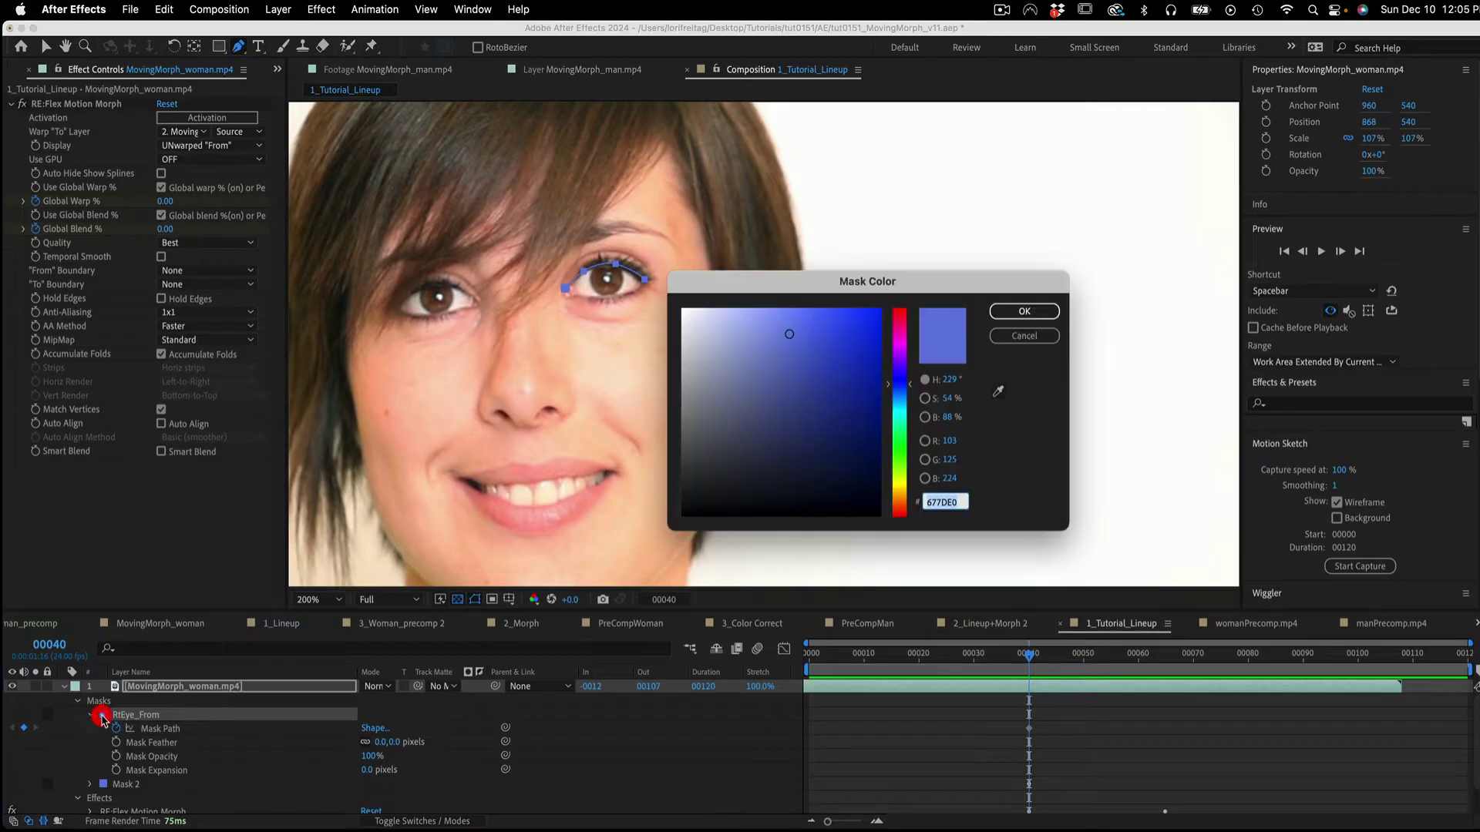
drag(899, 393, 897, 257)
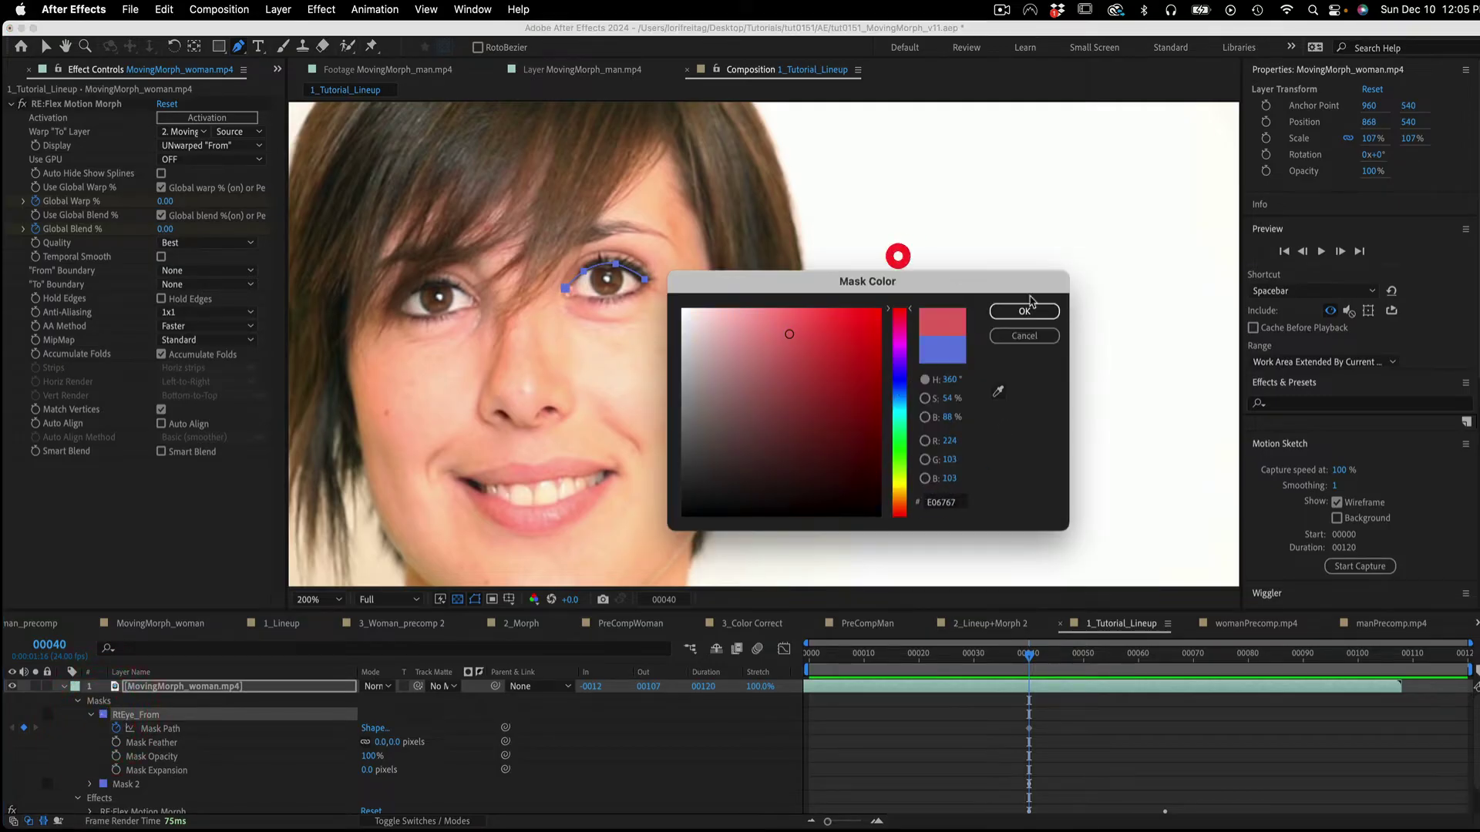
drag(789, 334, 971, 273)
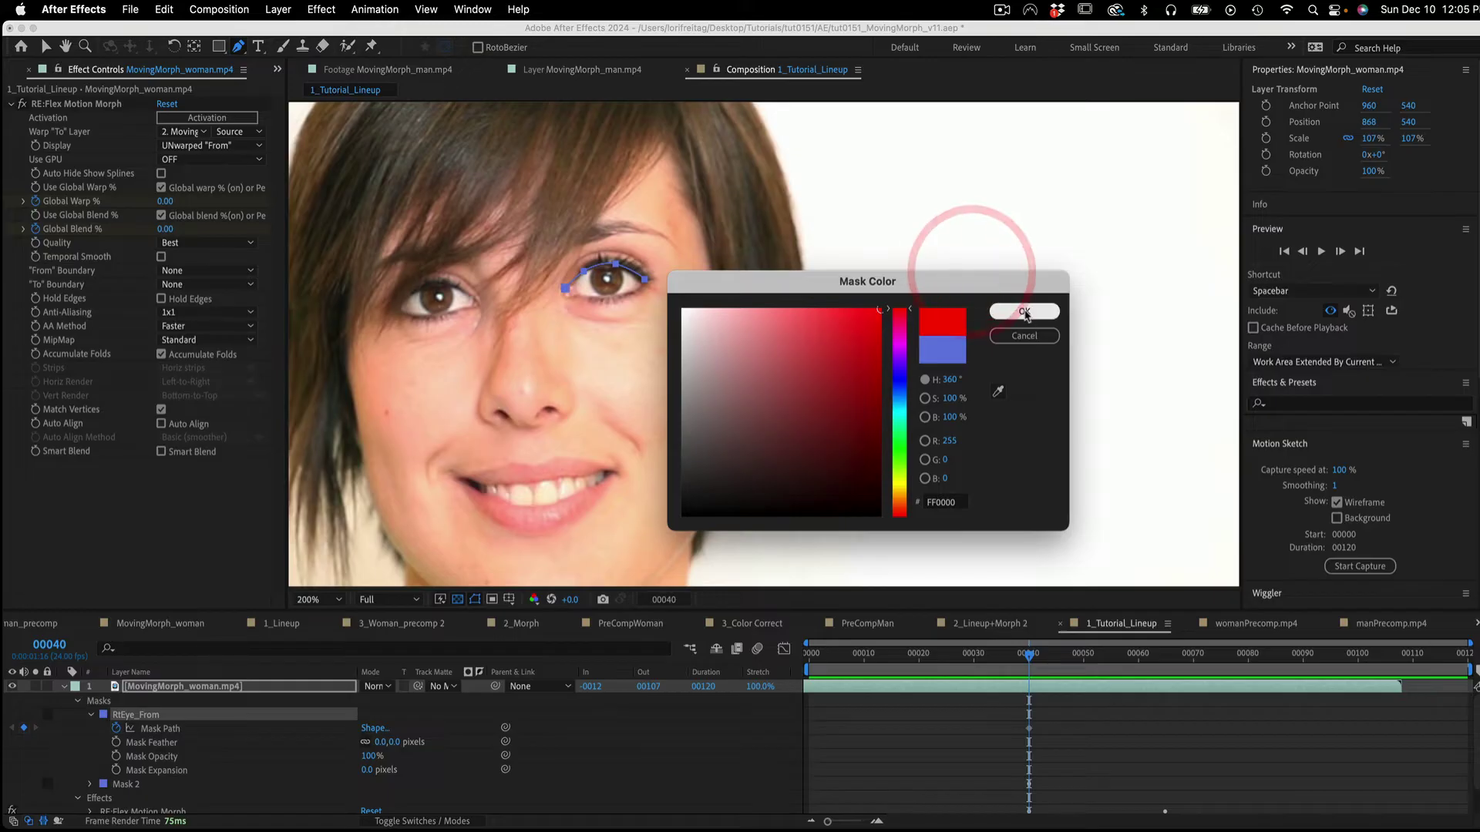
click(1024, 311)
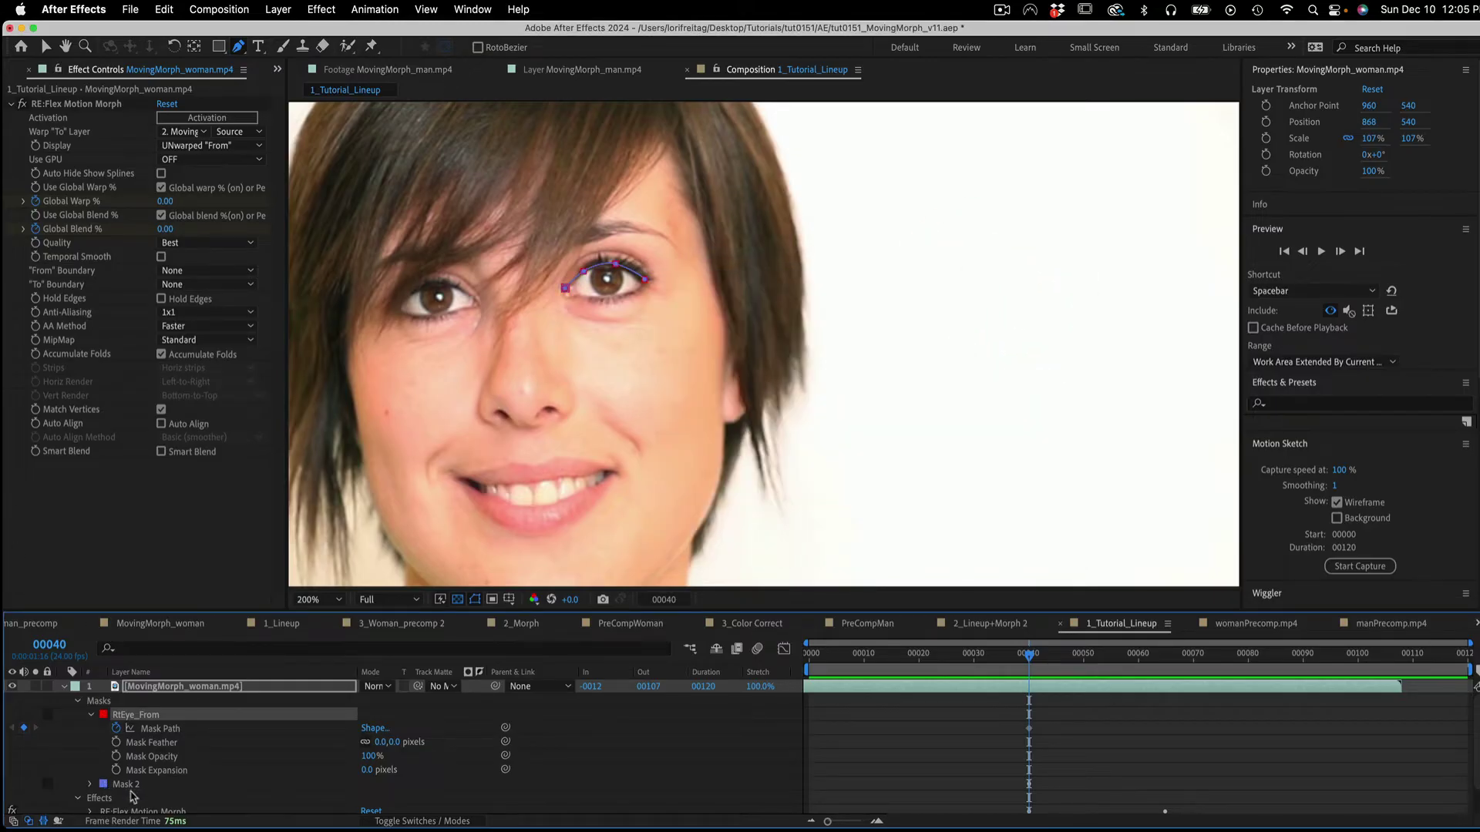
Rename the duplicate Mask 2 on the woman layer as RtEye_To.
click(129, 785)
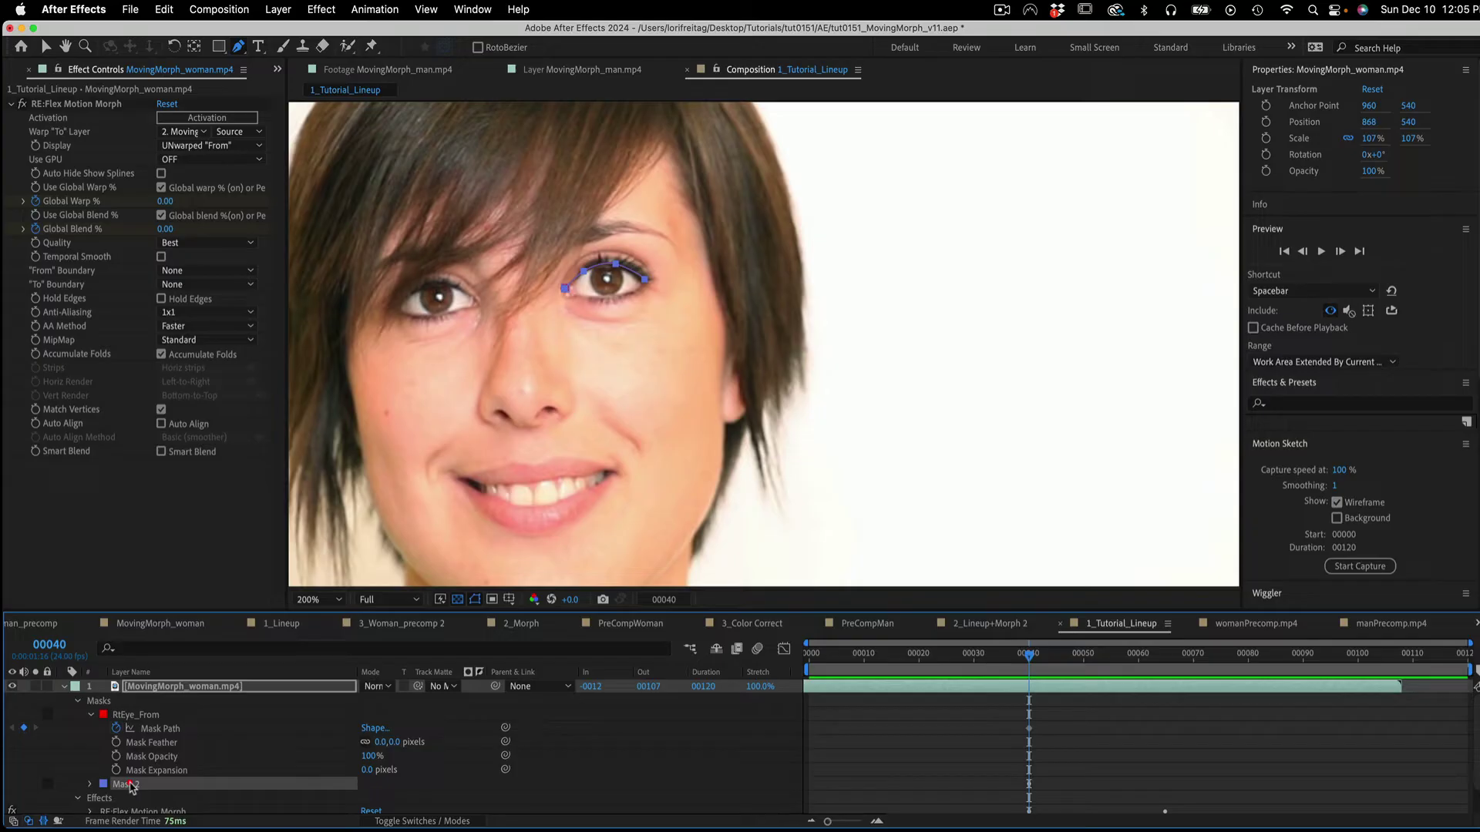
click(131, 786)
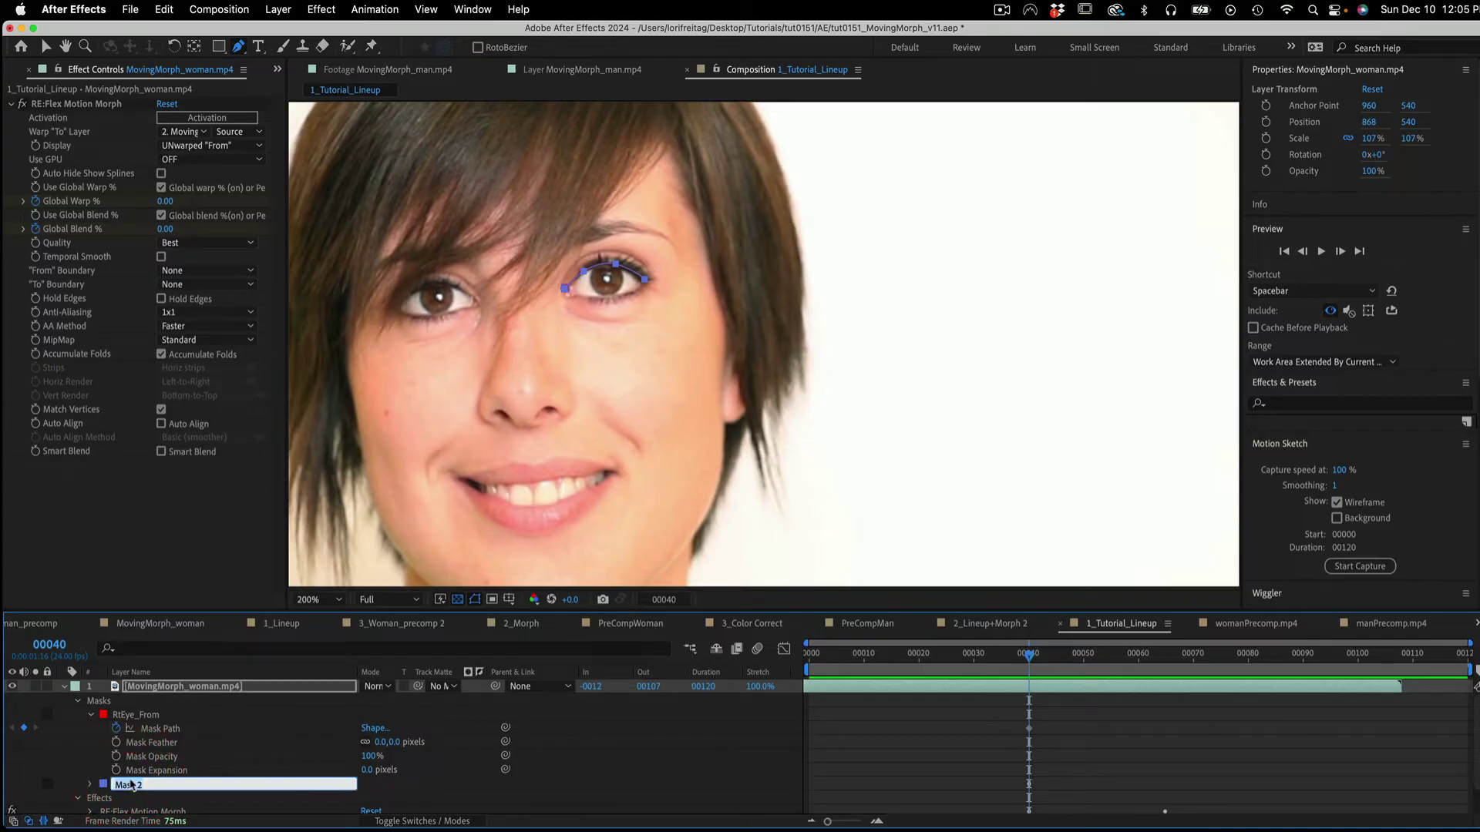
text(Rt)
key(Return)
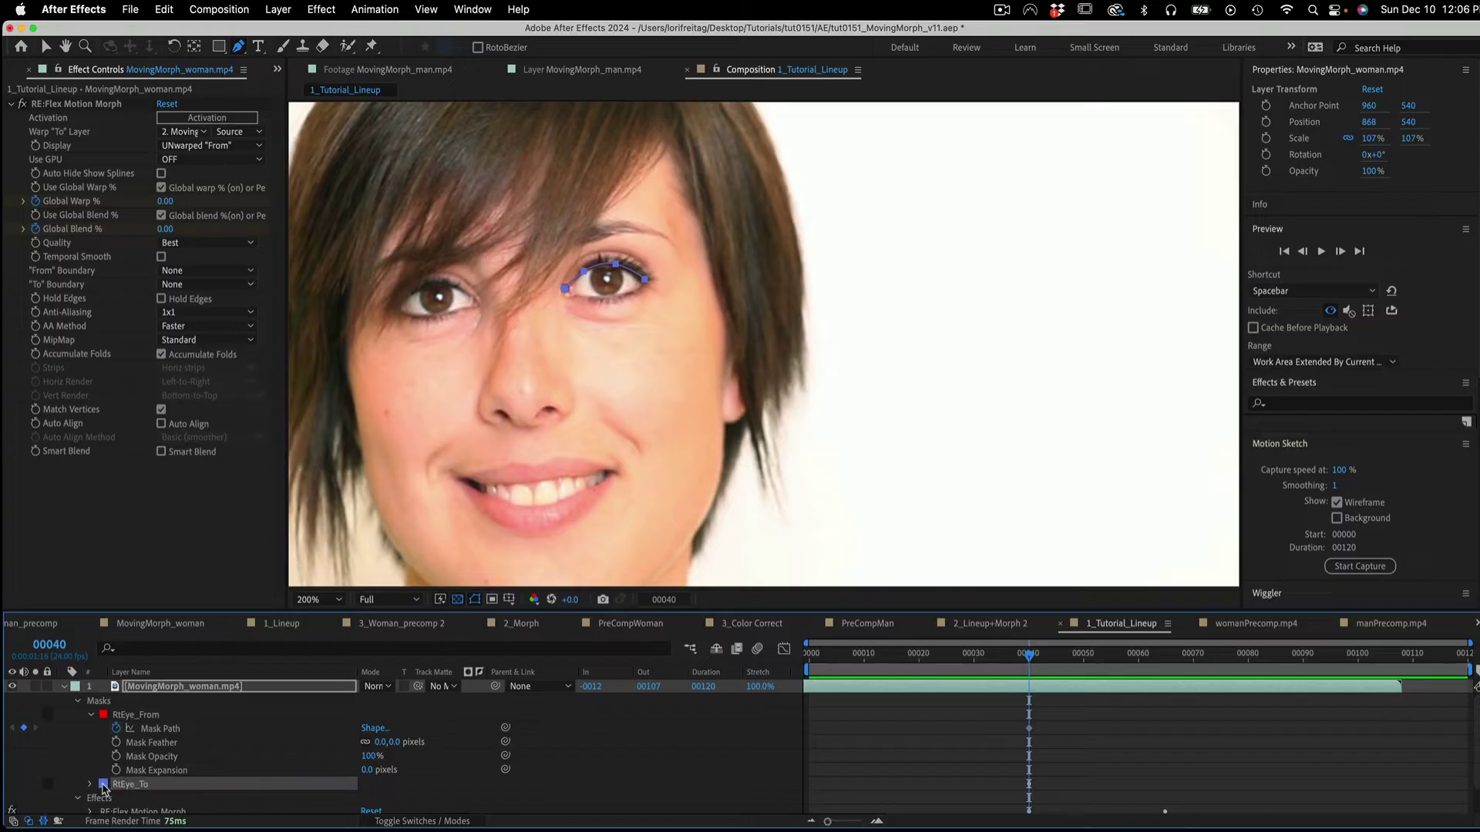
Change the RtEye_To mask's color to a fully saturated blue.
click(104, 784)
drag(872, 314, 931, 300)
click(1024, 313)
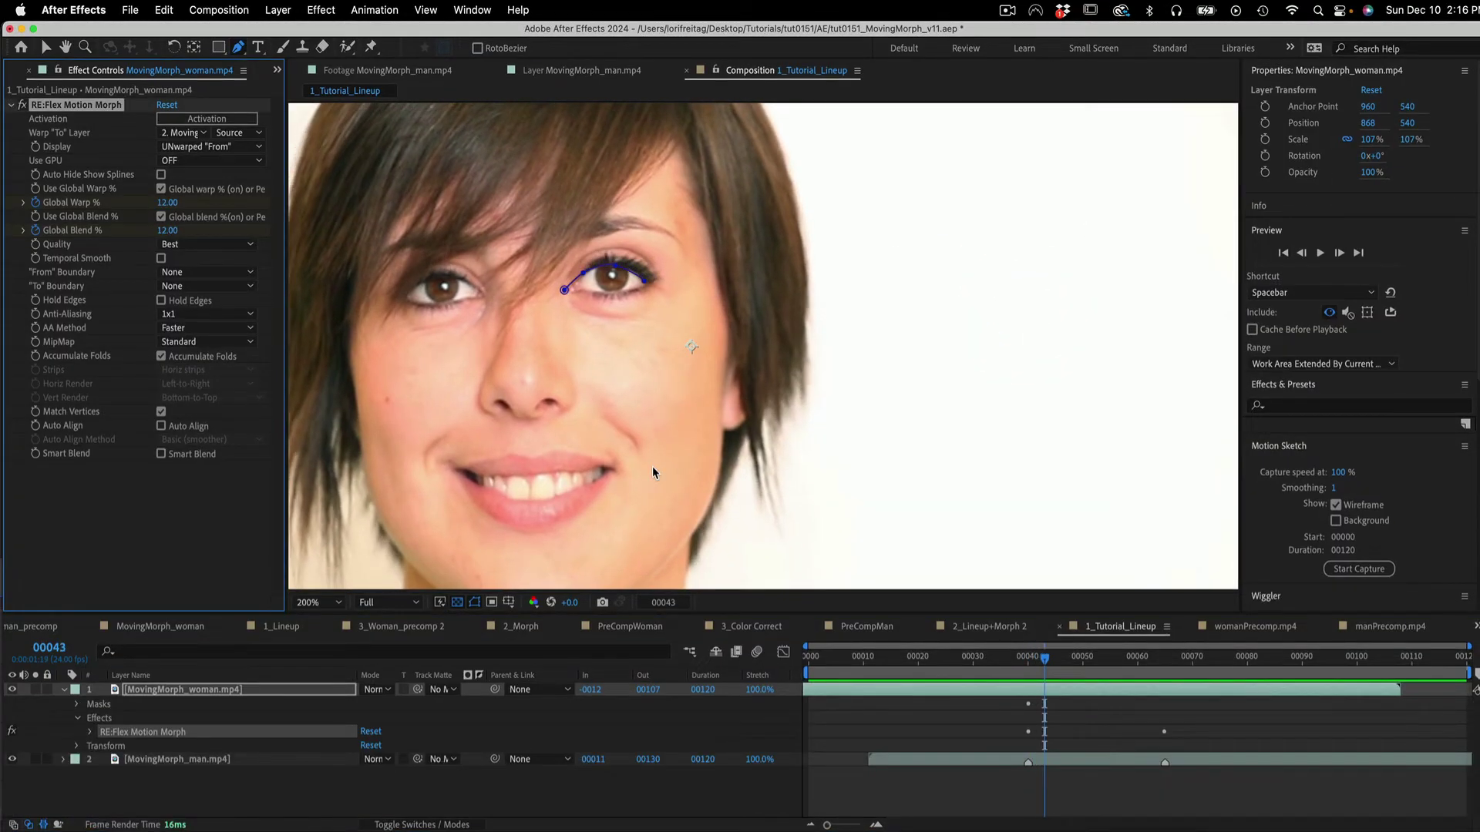
Reposition the RtEye_From spline at frame 44 to follow the upper lid of the woman's left eye.
key(v)
click(561, 272)
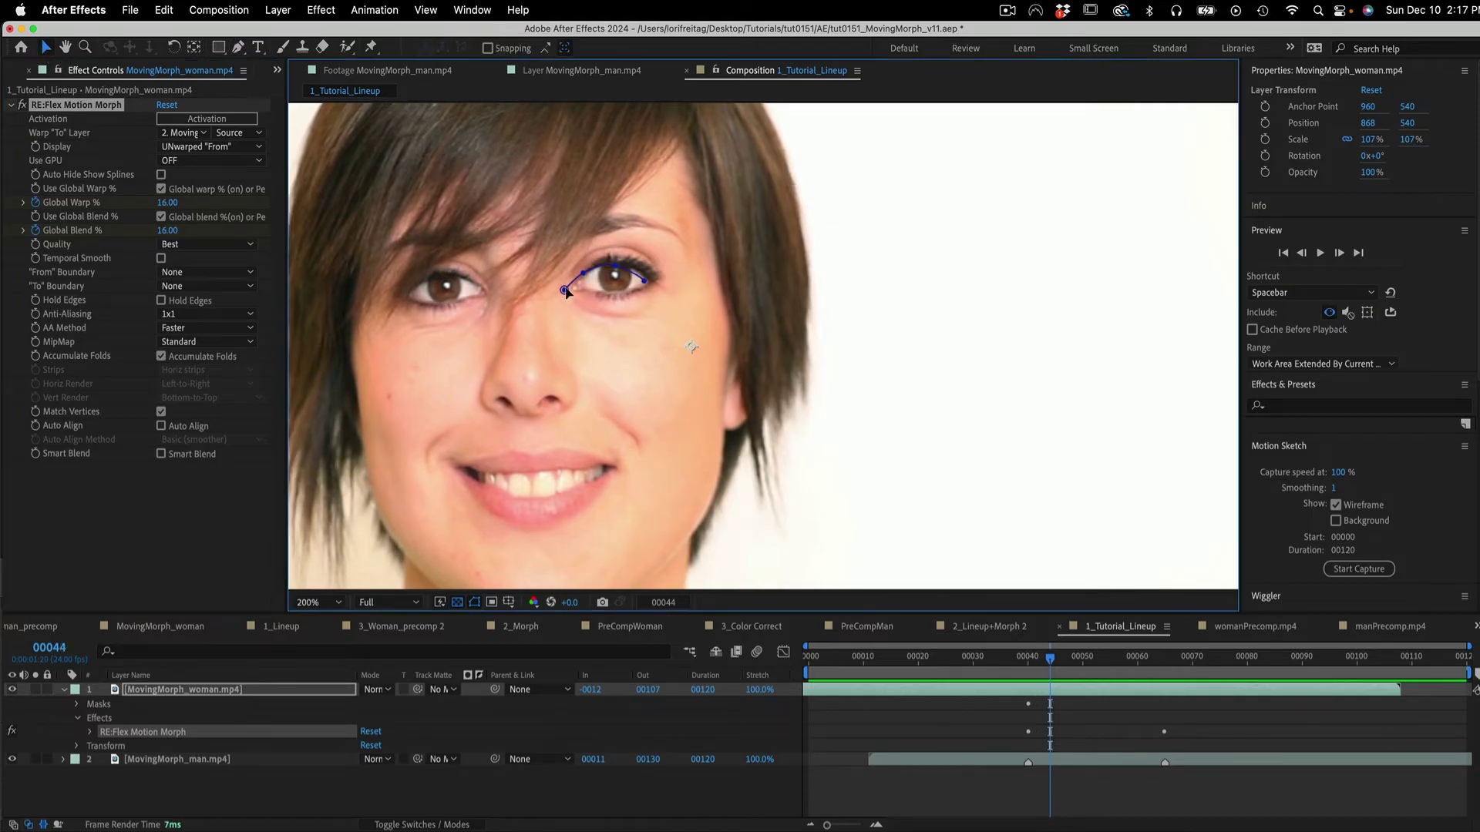
click(565, 290)
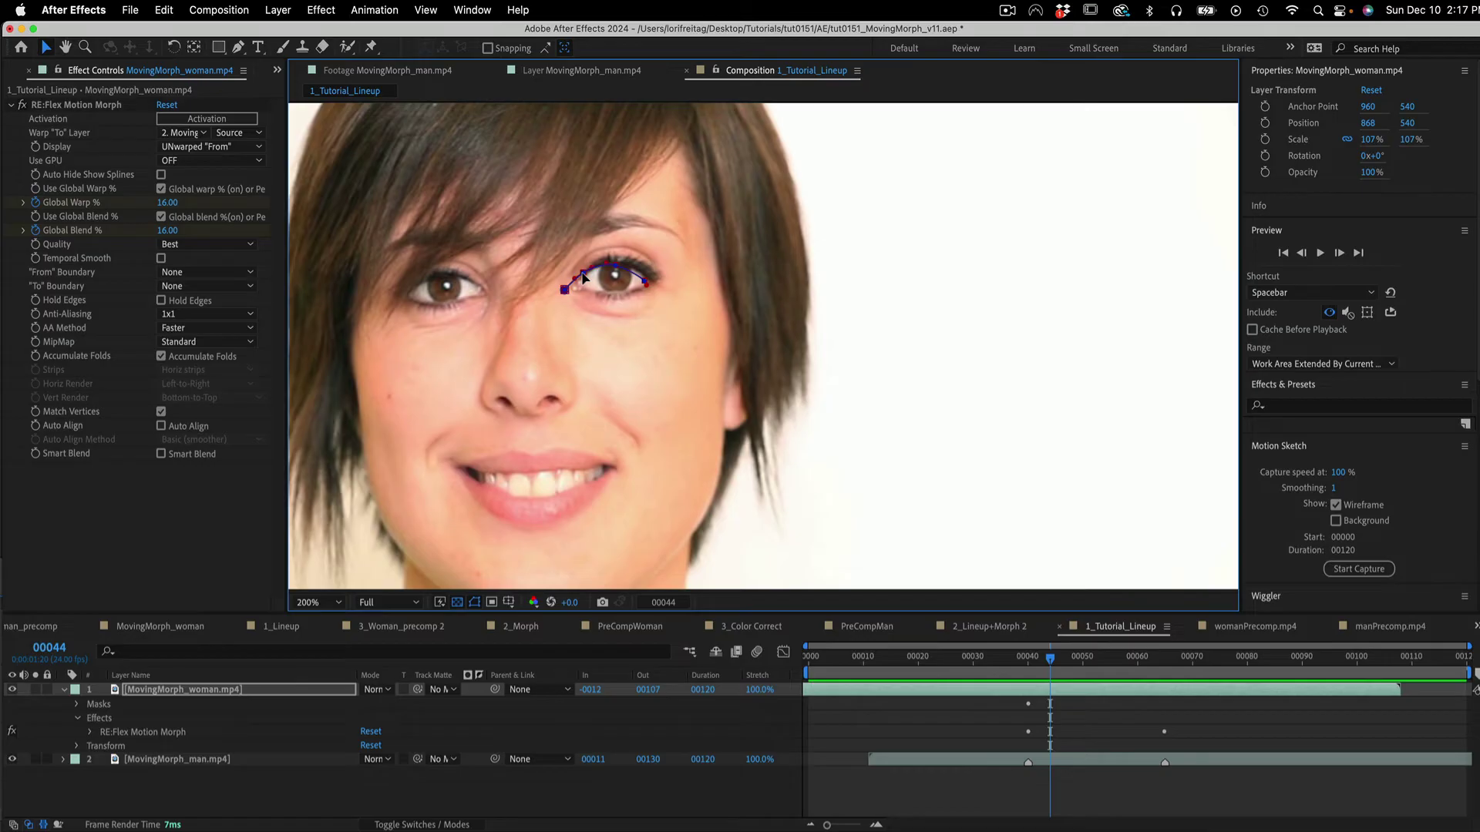
drag(643, 281, 651, 275)
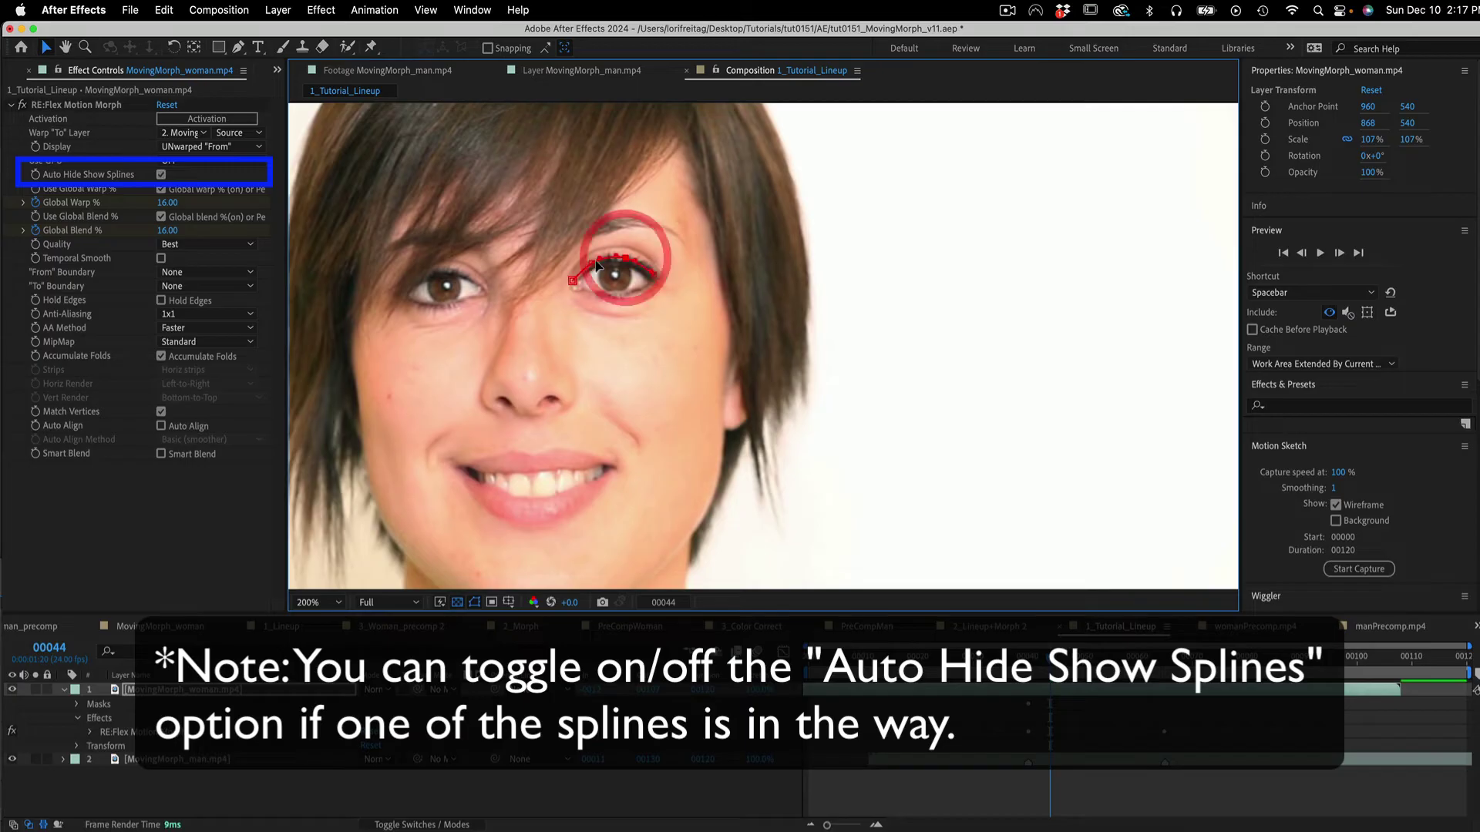
Realign the RtEye_From spline with the woman's upper eyelid at frame 48.
key(Page_Down)
key(Page_Down)
key(Page_Down)
key(Page_Down)
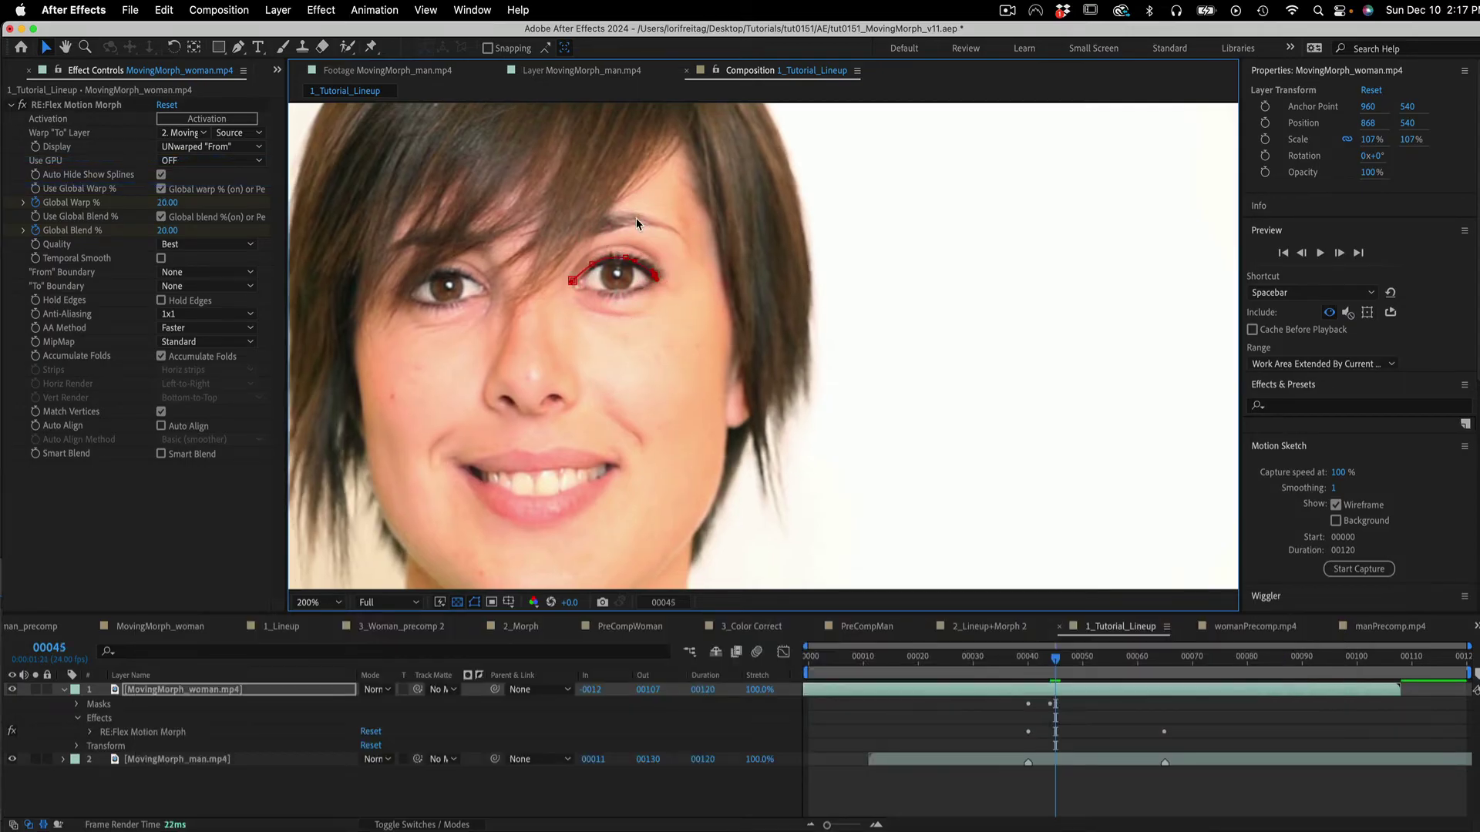
drag(654, 276, 679, 253)
Refit the RtEye_From spline to the woman's moving upper eyelid at frames 52, 56 and 60.
key(Page_Down)
key(Page_Down)
key(Page_Down)
key(Page_Down)
key(Page_Down)
key(Page_Down)
key(Page_Down)
key(Page_Down)
key(Page_Down)
key(Page_Down)
key(Page_Down)
key(Page_Down)
click(651, 282)
click(647, 257)
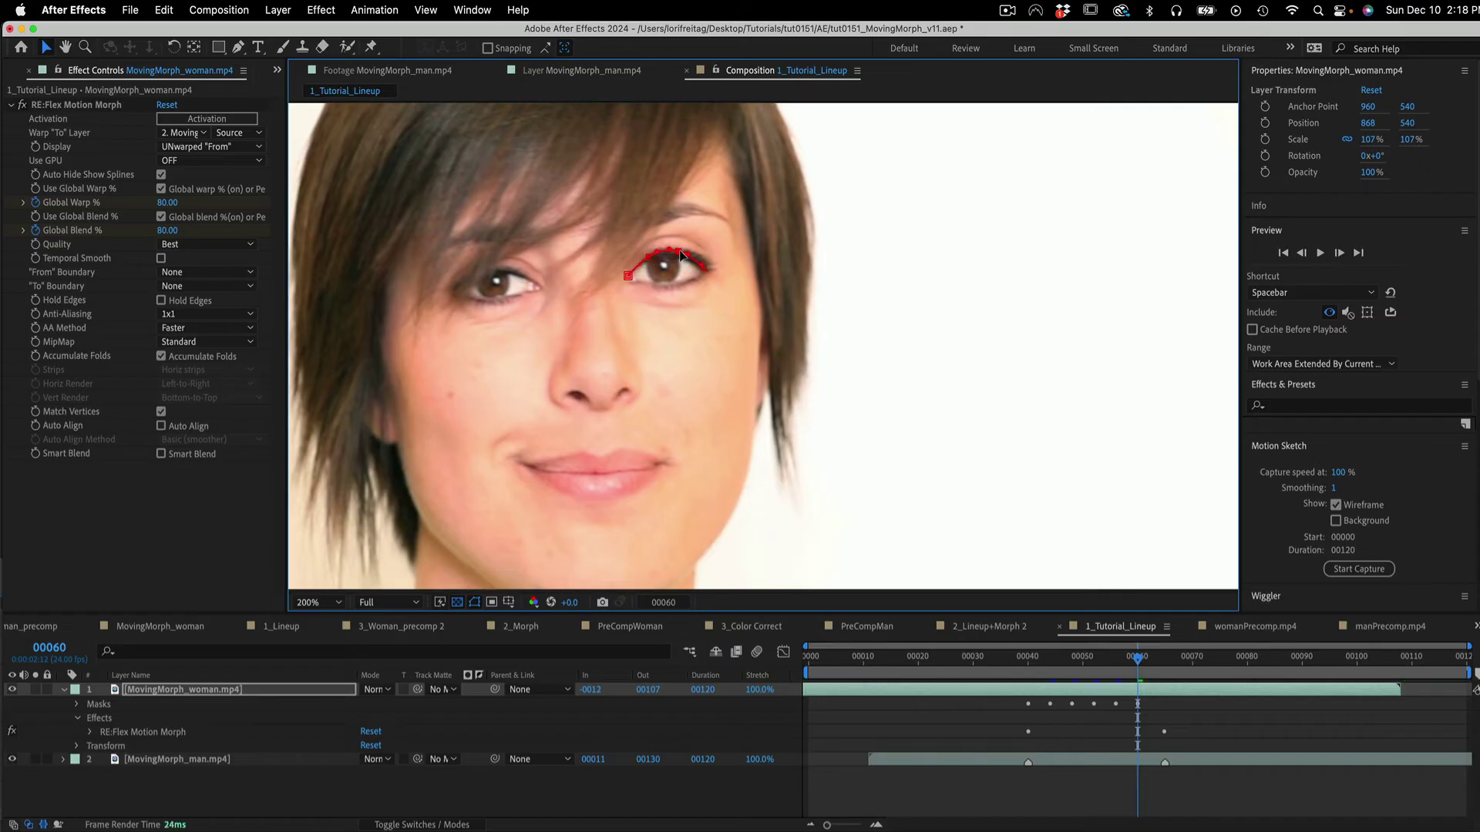
Refit the RtEye_From spline to the woman's upper eyelid at frames 63 and 65.
key(Page_Down)
key(Page_Down)
key(Page_Down)
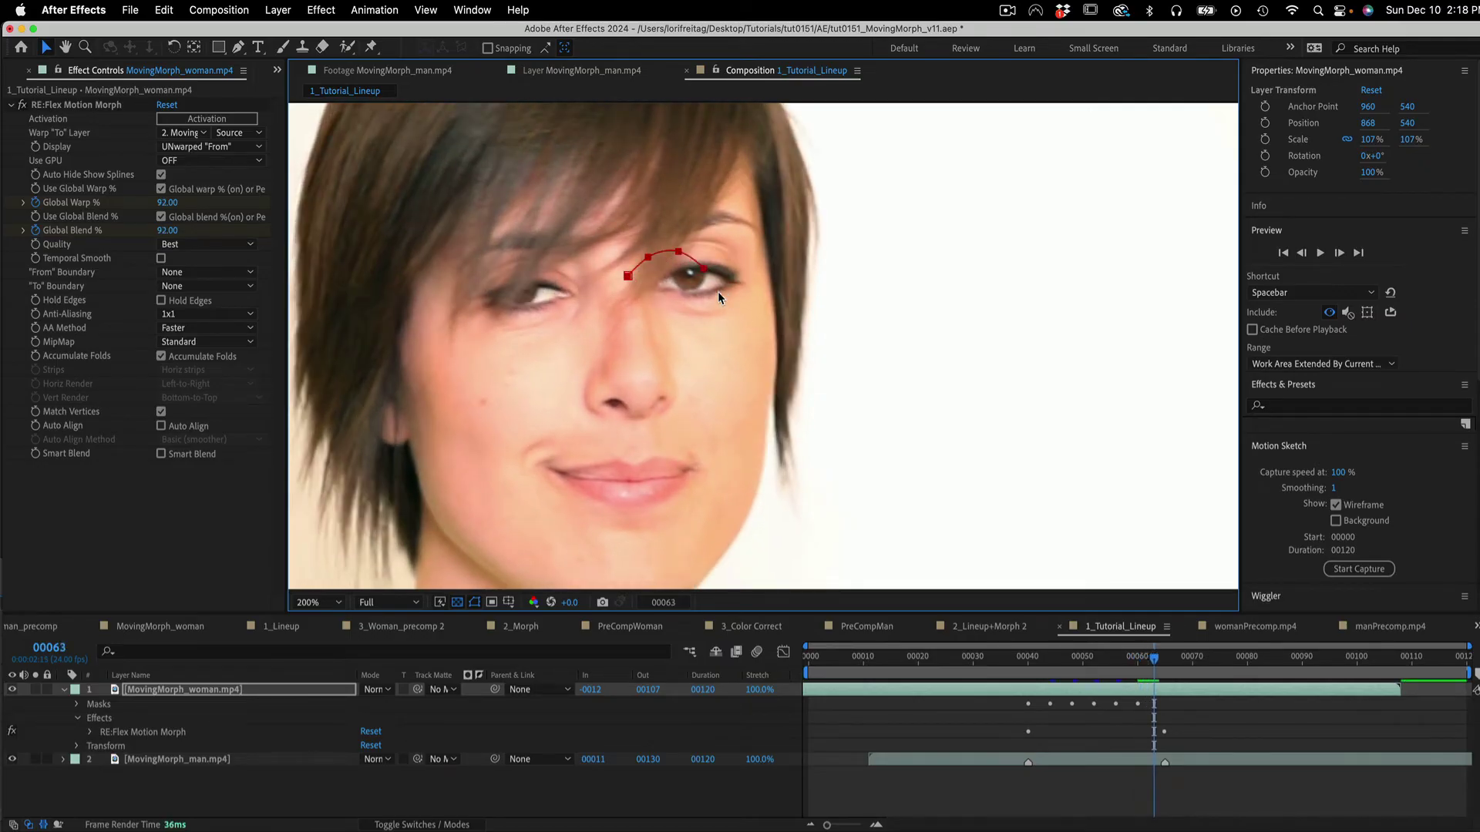
drag(684, 262, 727, 288)
key(Page_Down)
key(Page_Down)
click(732, 261)
Return to frame 40 and switch the morph's Display to UNwarped "To".
drag(1163, 661, 1028, 660)
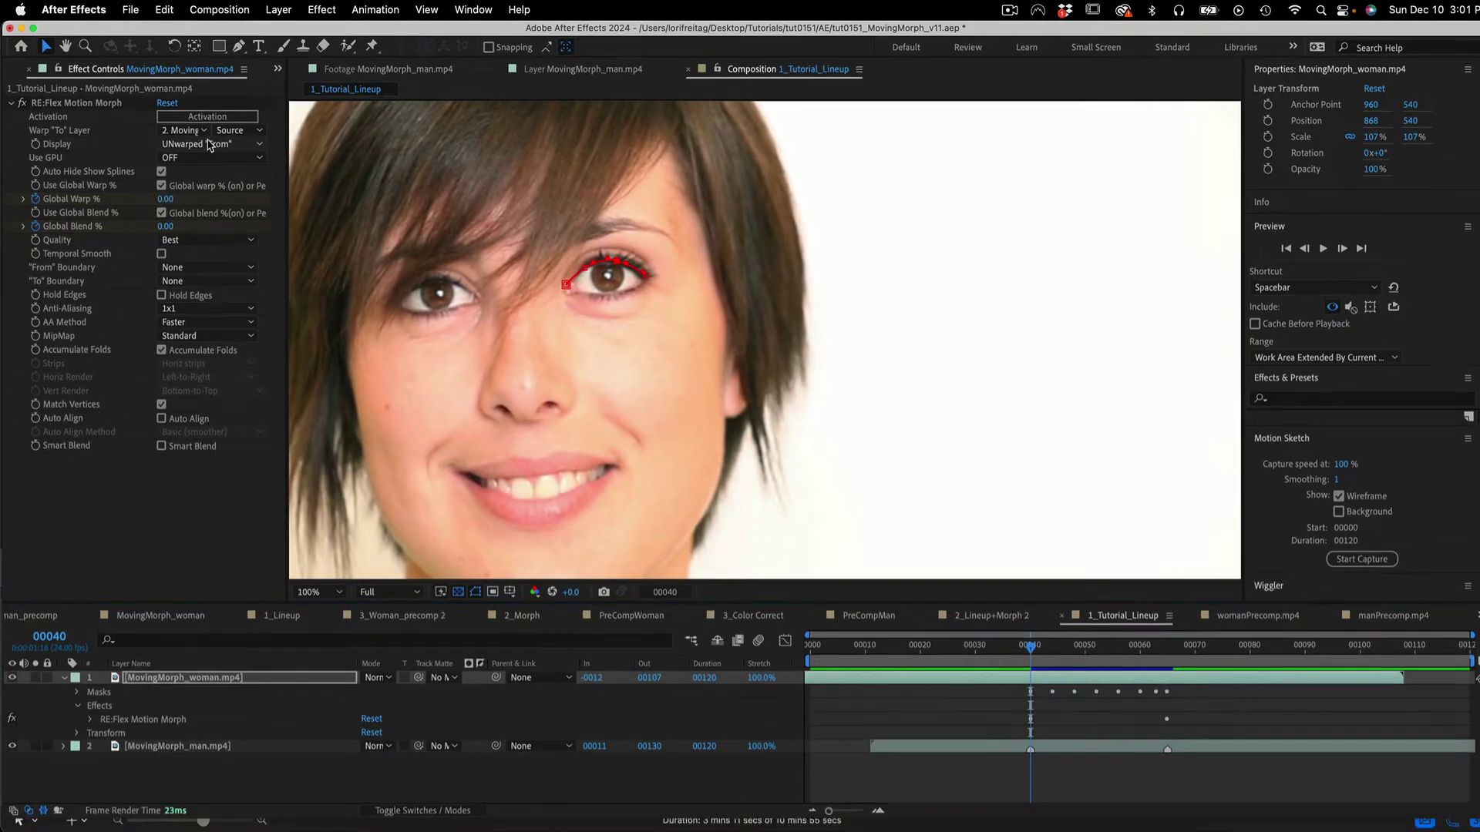
click(210, 146)
click(220, 215)
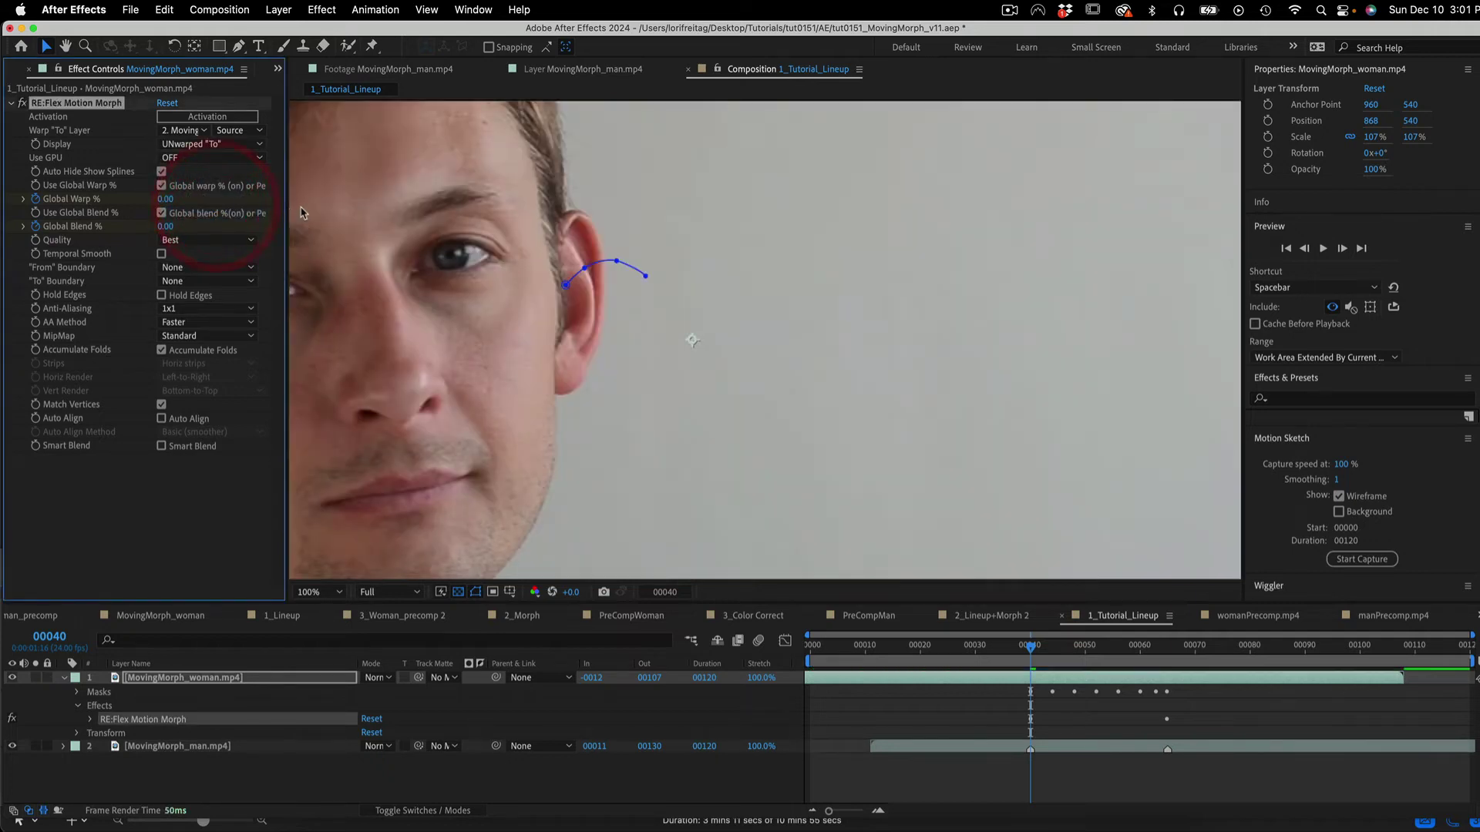
Move and shape the RtEye_To spline along the upper lid of the man's left eye at frames 40 and 44.
click(646, 277)
mouse_move(646, 277)
mouse_down()
mouse_move(497, 256)
mouse_move(408, 270)
mouse_move(499, 256)
mouse_up()
click(477, 258)
click(445, 268)
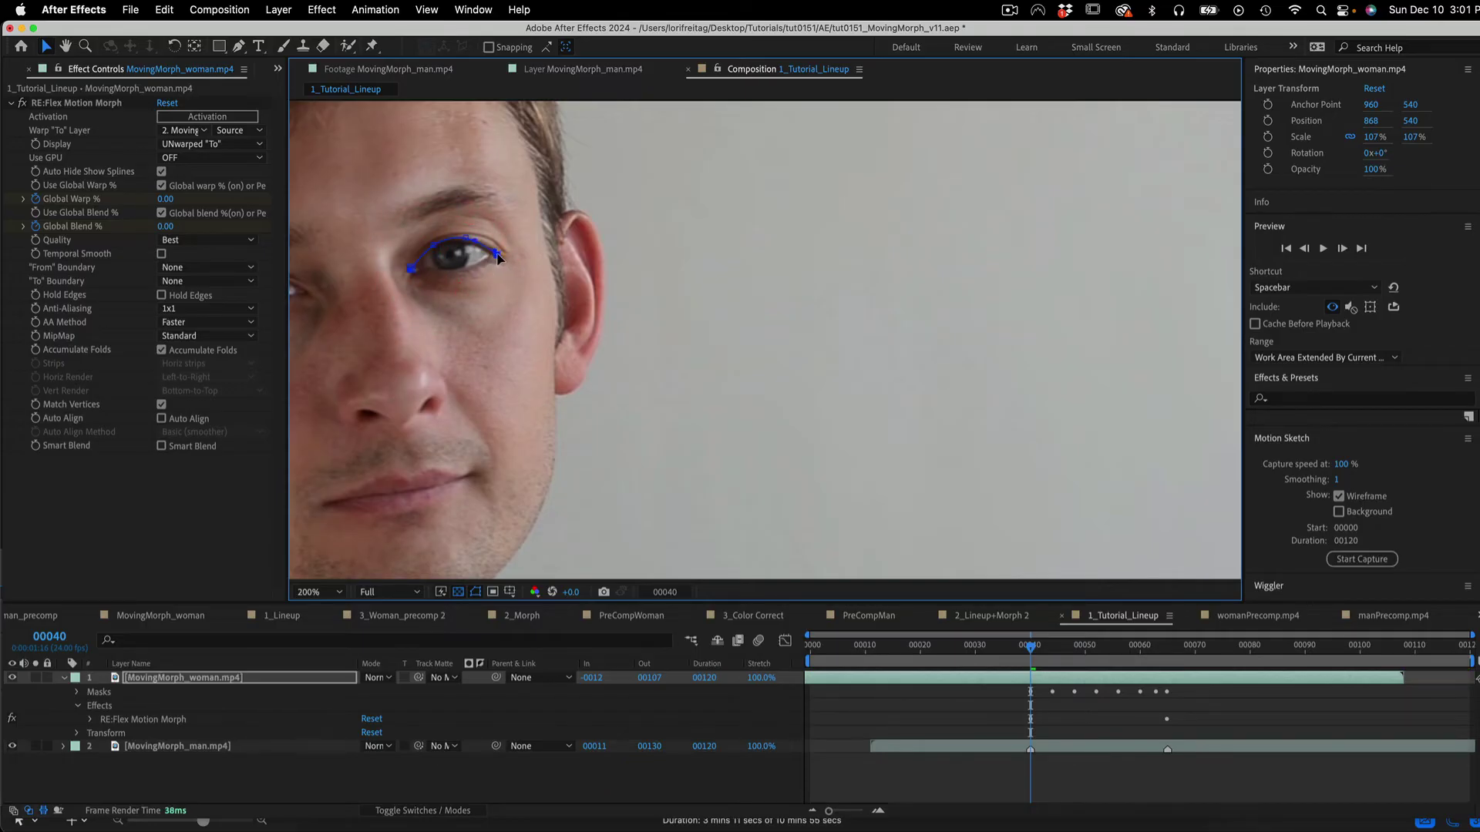
drag(499, 256, 498, 254)
click(479, 237)
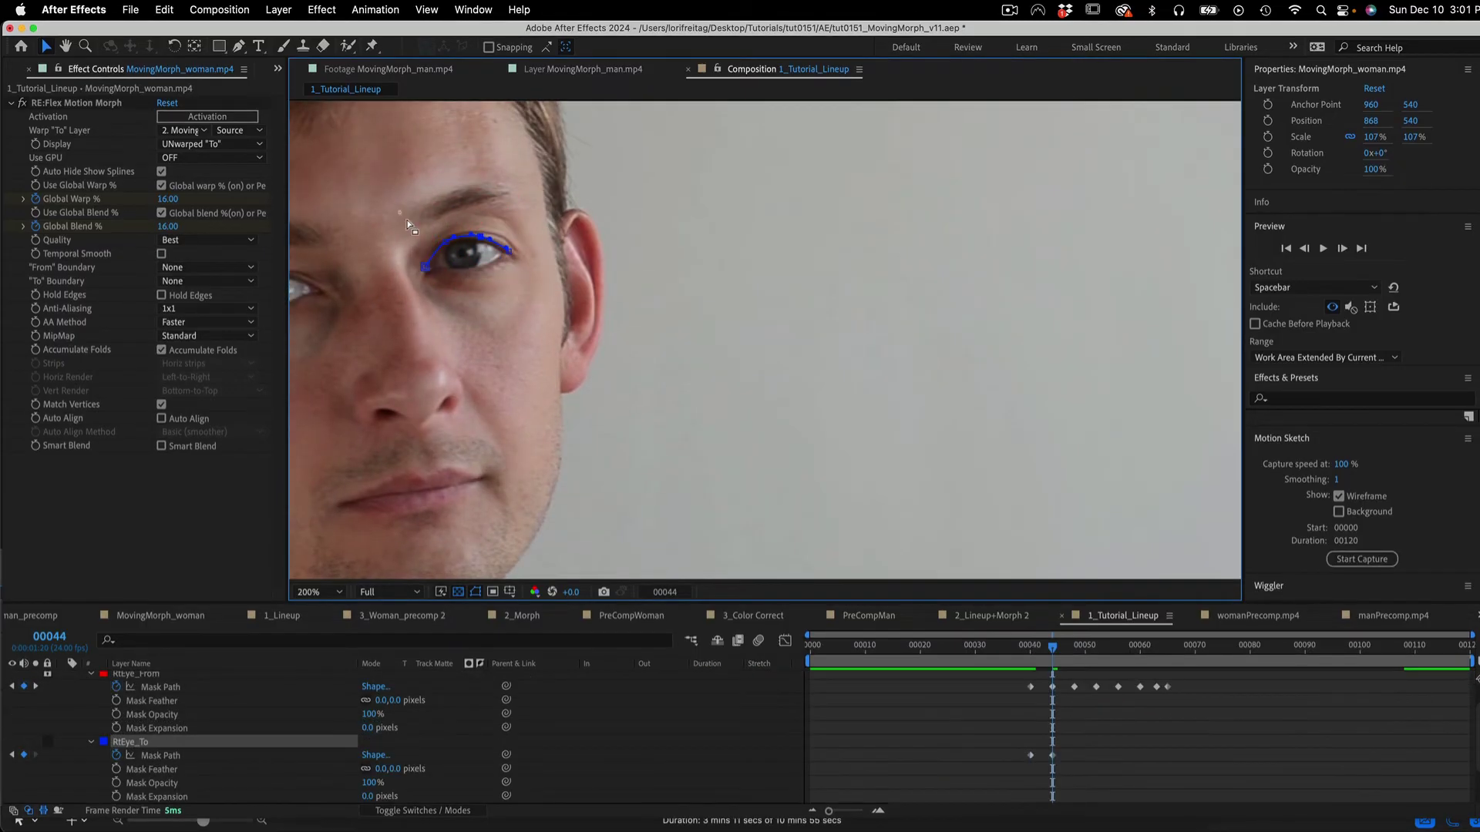
Refit the RtEye_To spline to the man's upper eyelid at frames 48 and 52.
key(Page_Down)
key(Page_Down)
key(Page_Down)
key(Page_Down)
drag(482, 238, 493, 241)
key(Page_Down)
key(Page_Down)
key(Page_Down)
key(Page_Down)
drag(463, 245, 479, 247)
Refit the RtEye_To spline to the man's upper eyelid at frames 56 and 60.
key(Page_Down)
key(Page_Down)
key(Page_Down)
key(Page_Down)
drag(512, 241, 566, 248)
key(Page_Down)
key(Page_Down)
key(Page_Down)
key(Page_Down)
click(519, 255)
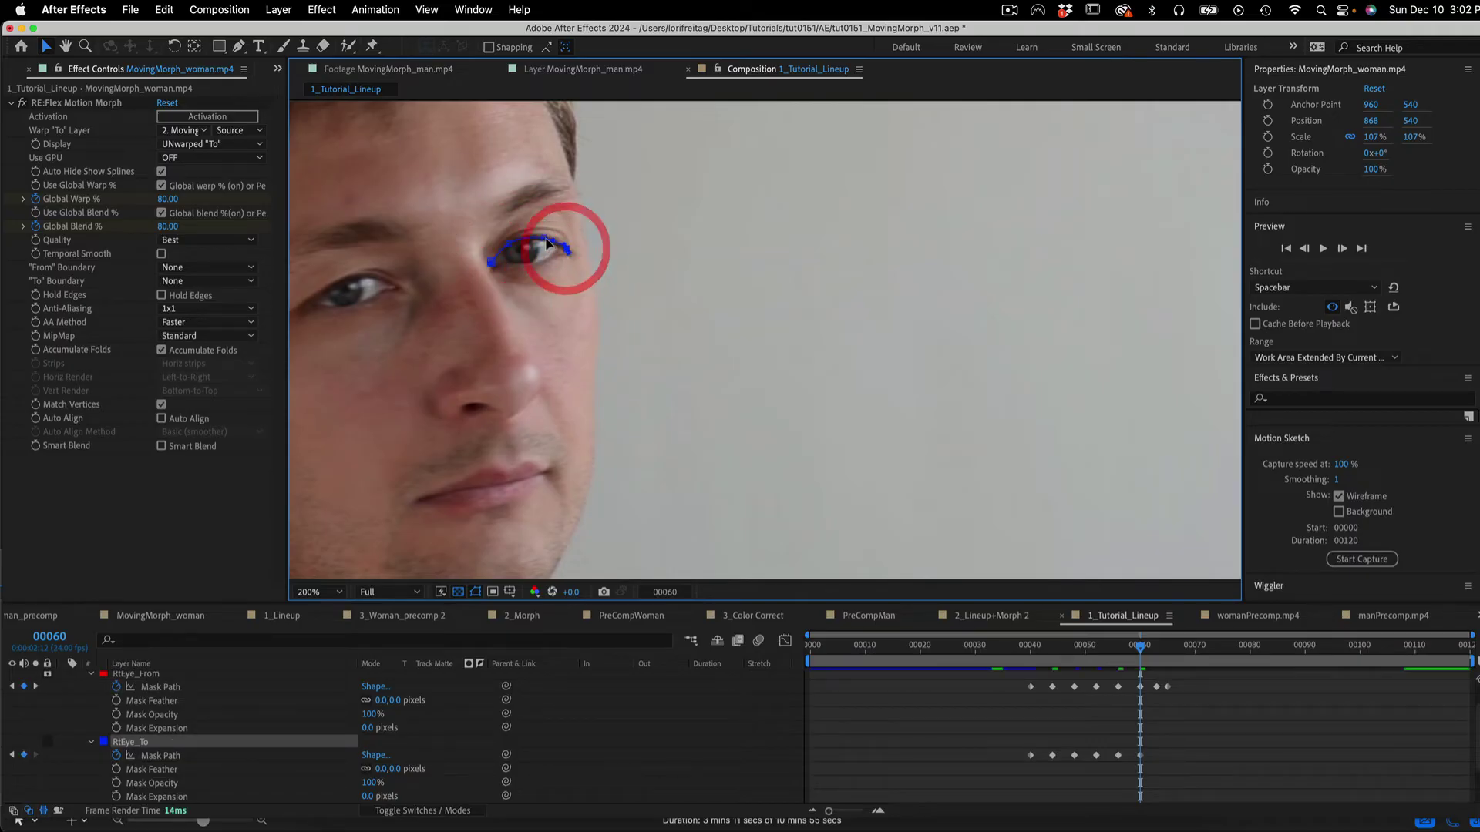
click(604, 287)
Move and reshape the RtEye_To spline to fit the man's upper eyelid at frame 65.
key(Page_Down)
key(Page_Down)
key(Page_Down)
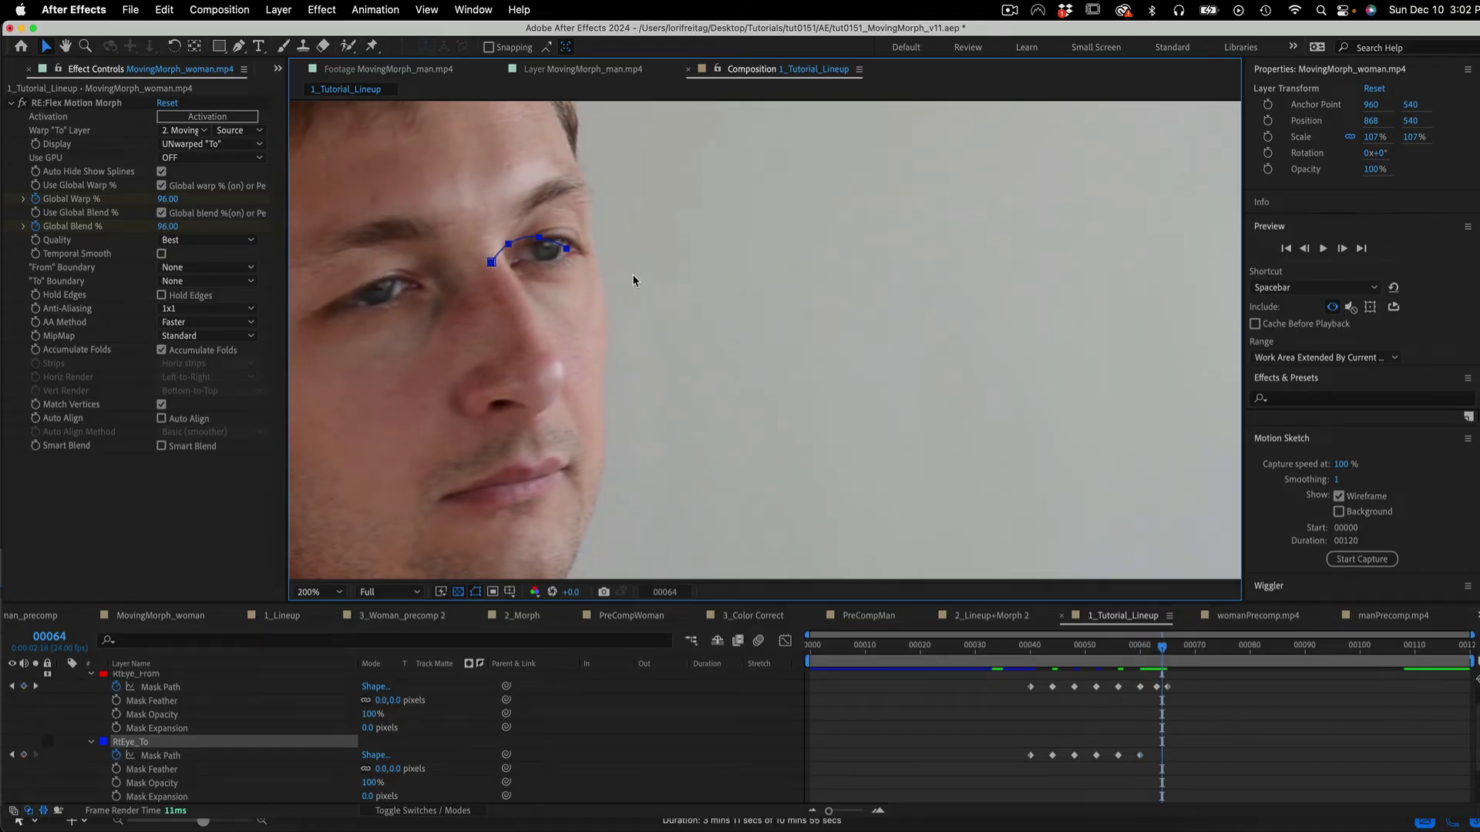
mouse_move(539, 237)
mouse_down()
mouse_move(562, 233)
mouse_move(517, 259)
mouse_move(583, 243)
mouse_move(534, 240)
mouse_up()
click(569, 252)
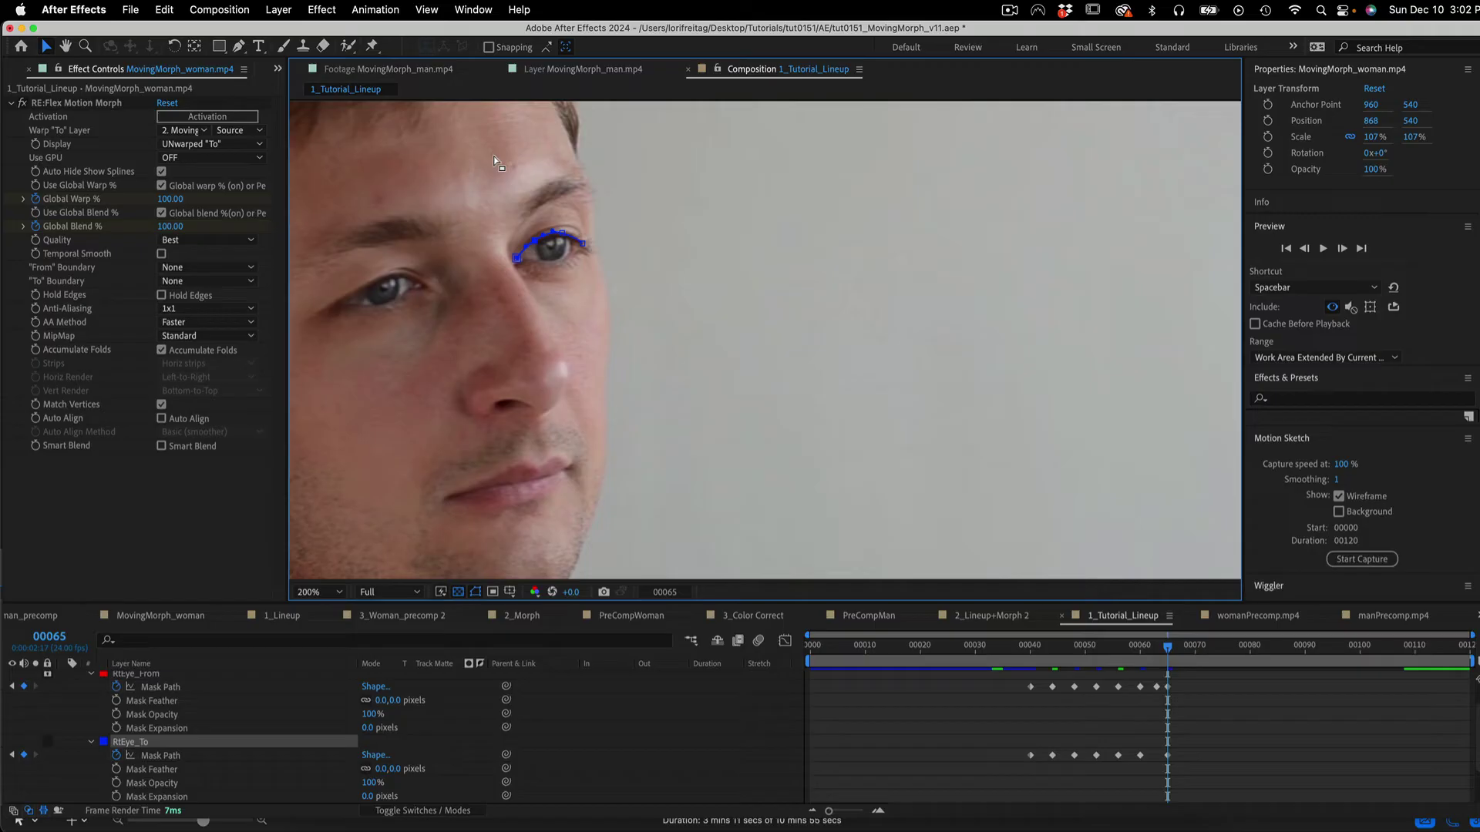
Draw a closed Pen mask around the woman's right eye at frame 40.
drag(1167, 647, 1077, 664)
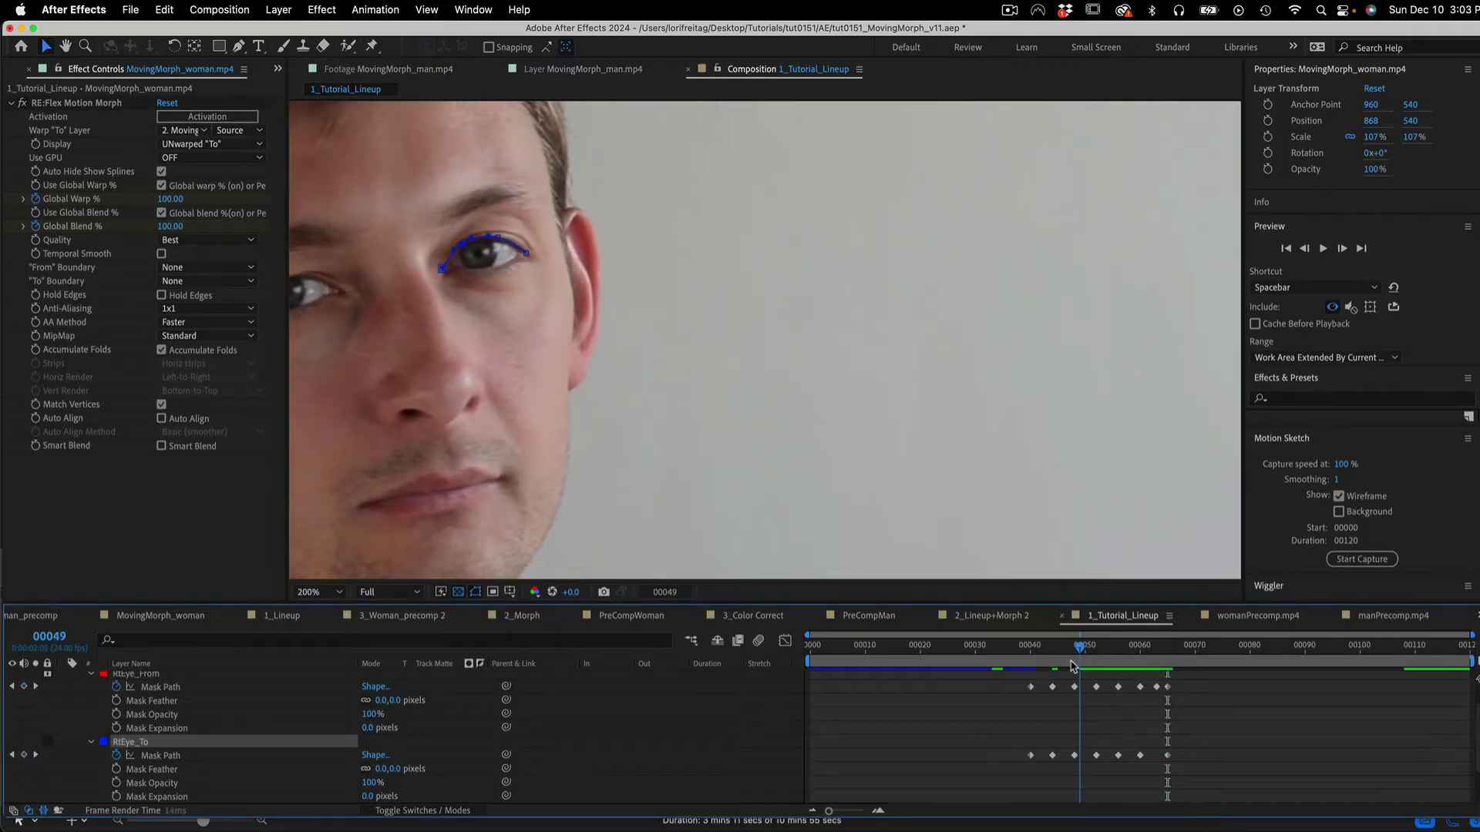
click(1024, 677)
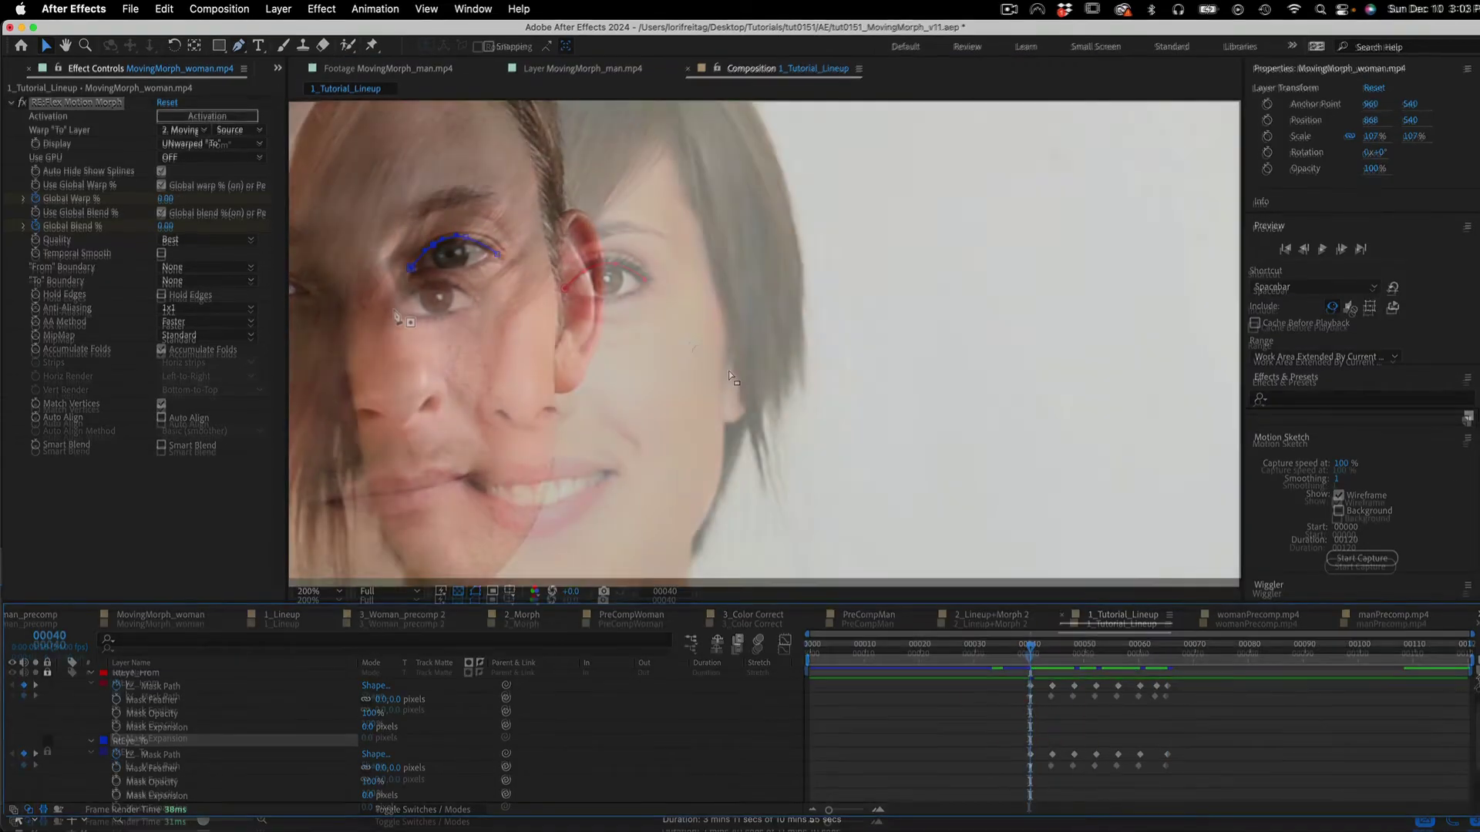
click(398, 311)
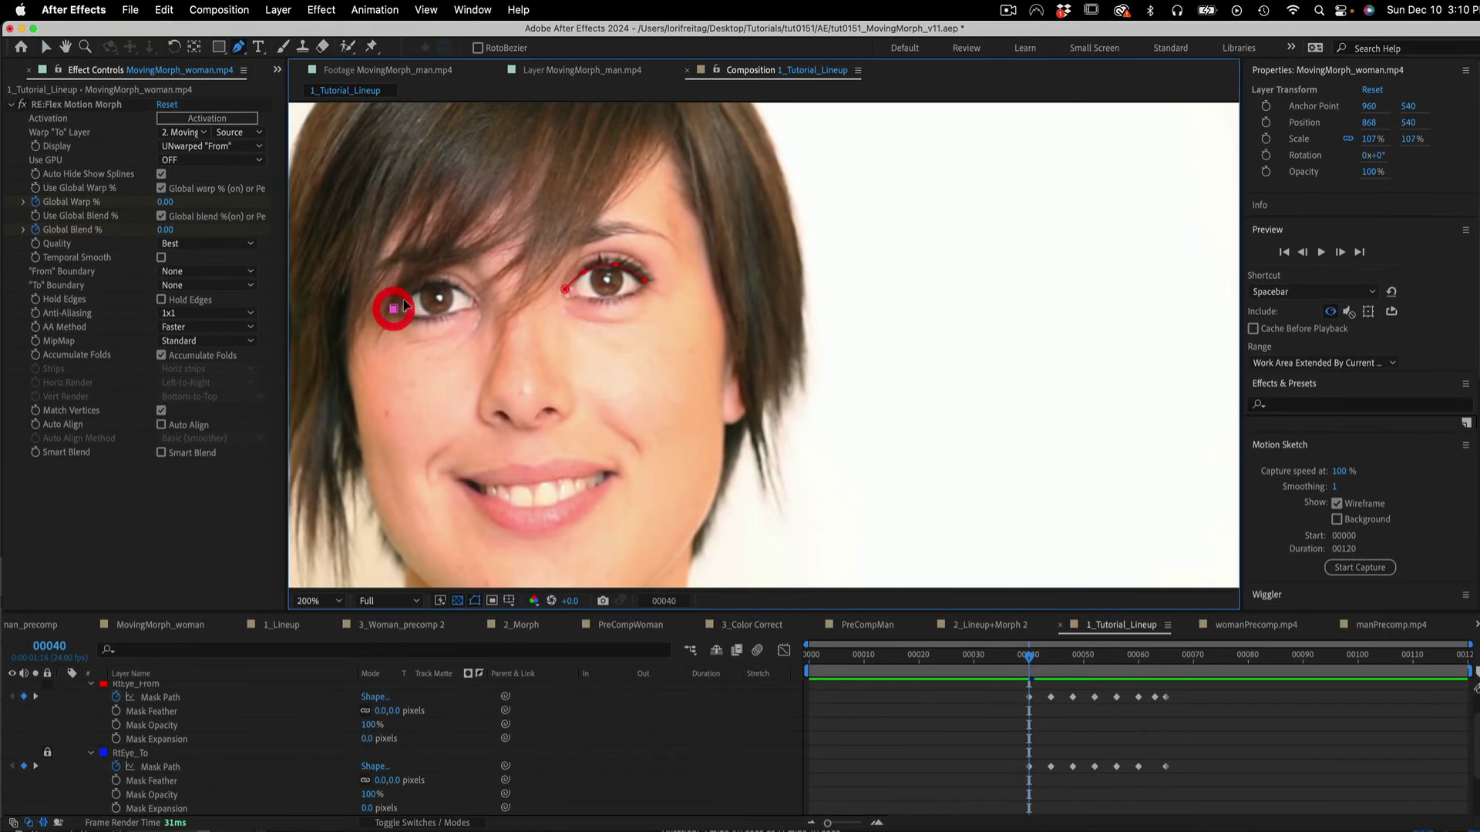
click(416, 289)
click(452, 284)
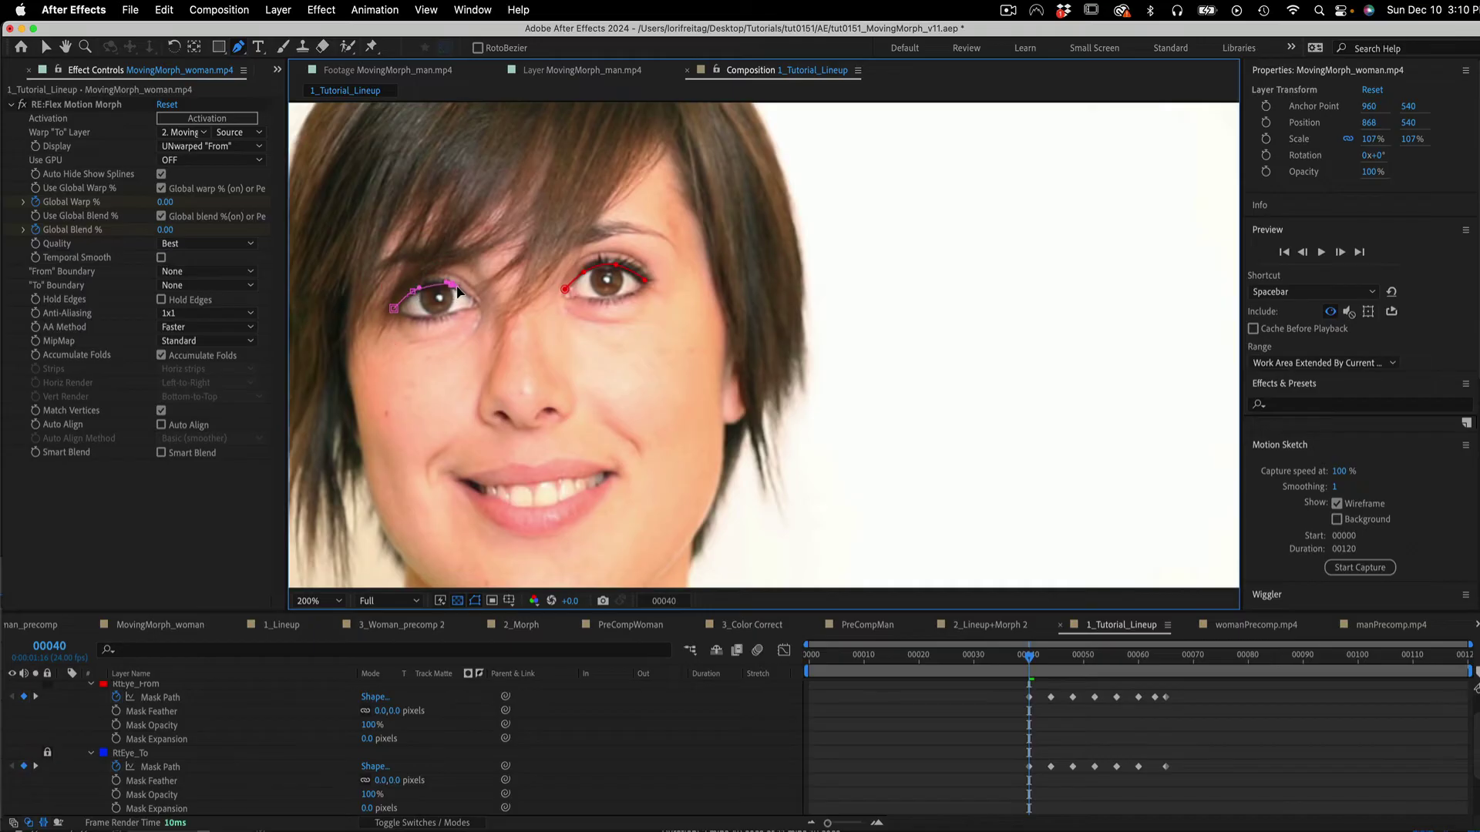
click(478, 303)
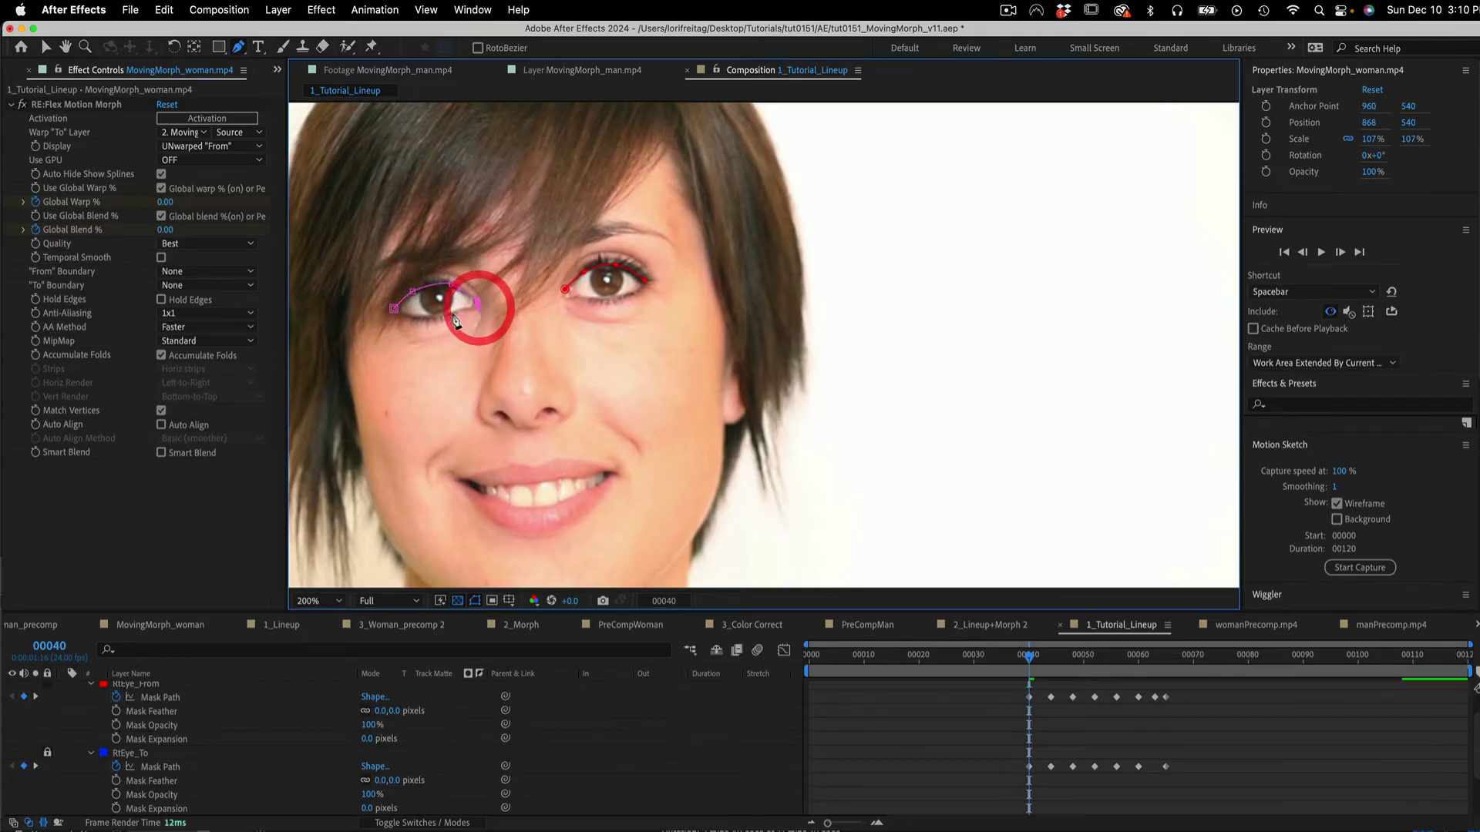
click(442, 318)
click(414, 318)
click(394, 308)
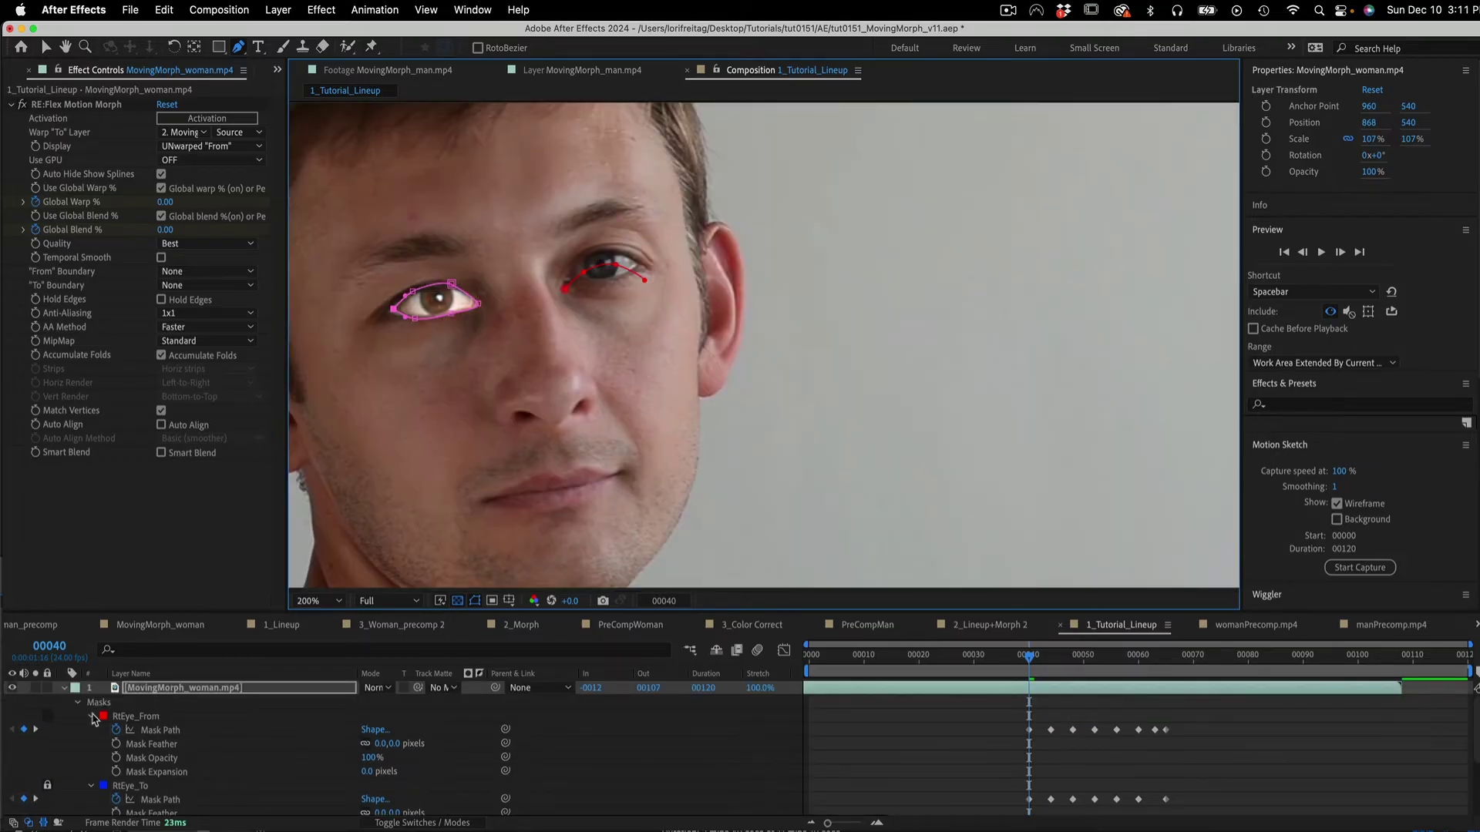
Collapse the RtEye_From and RtEye_To properties and set the new Mask 1's mode to None.
click(93, 716)
click(93, 730)
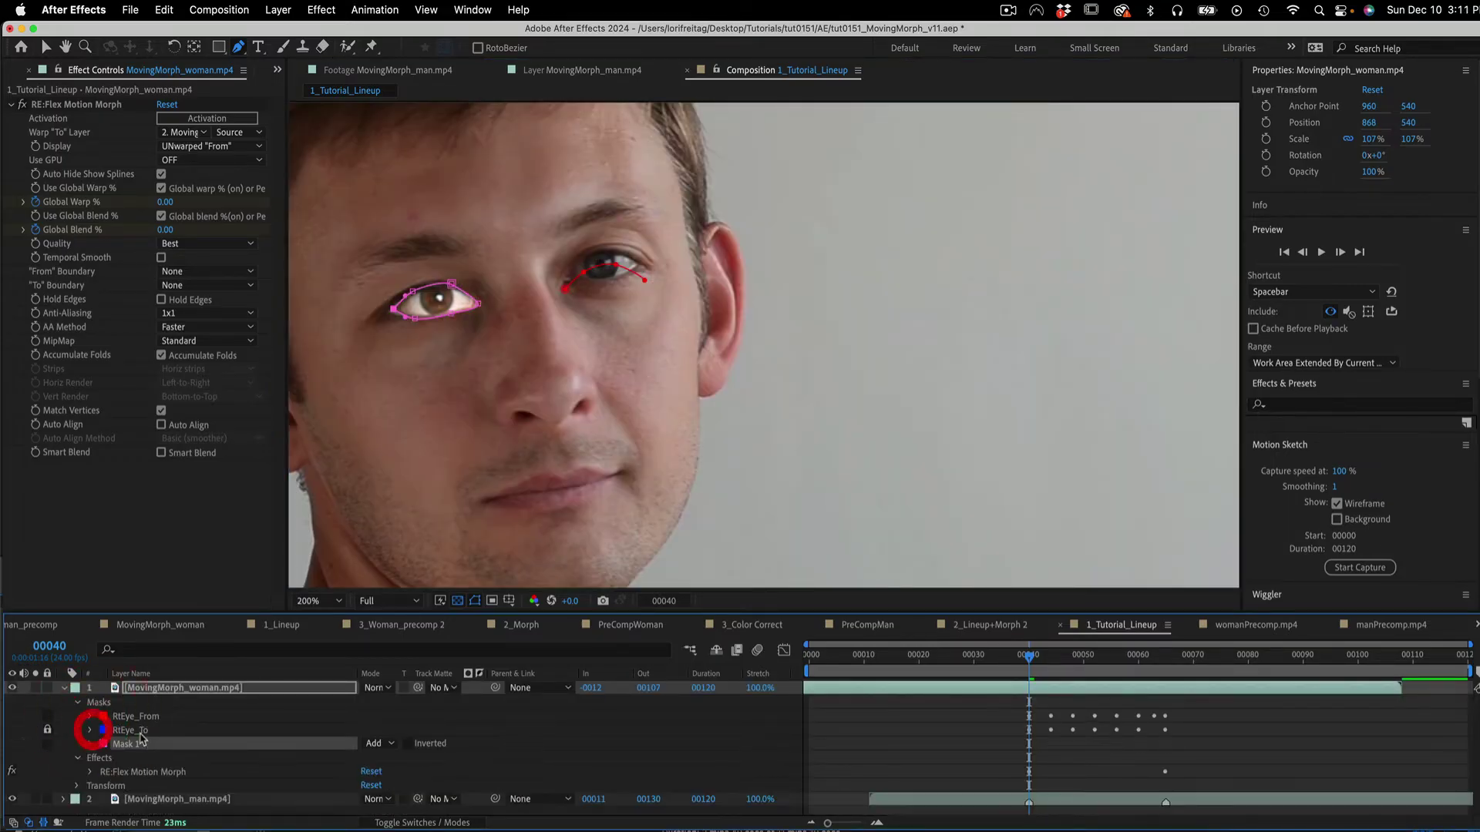
click(383, 743)
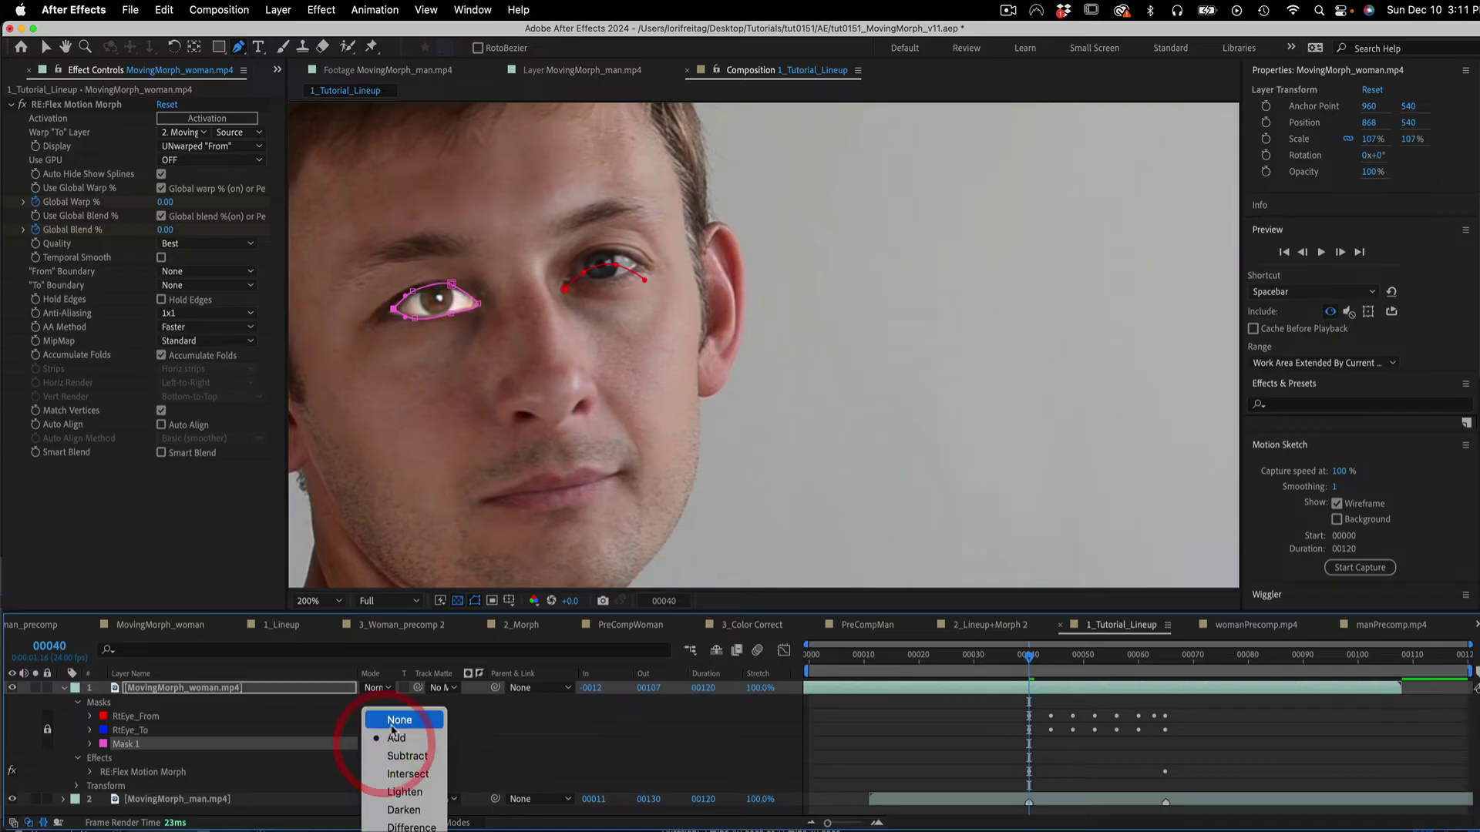
click(398, 720)
Set the color of Mask 1 to red (FF0000) and duplicate the mask.
click(103, 744)
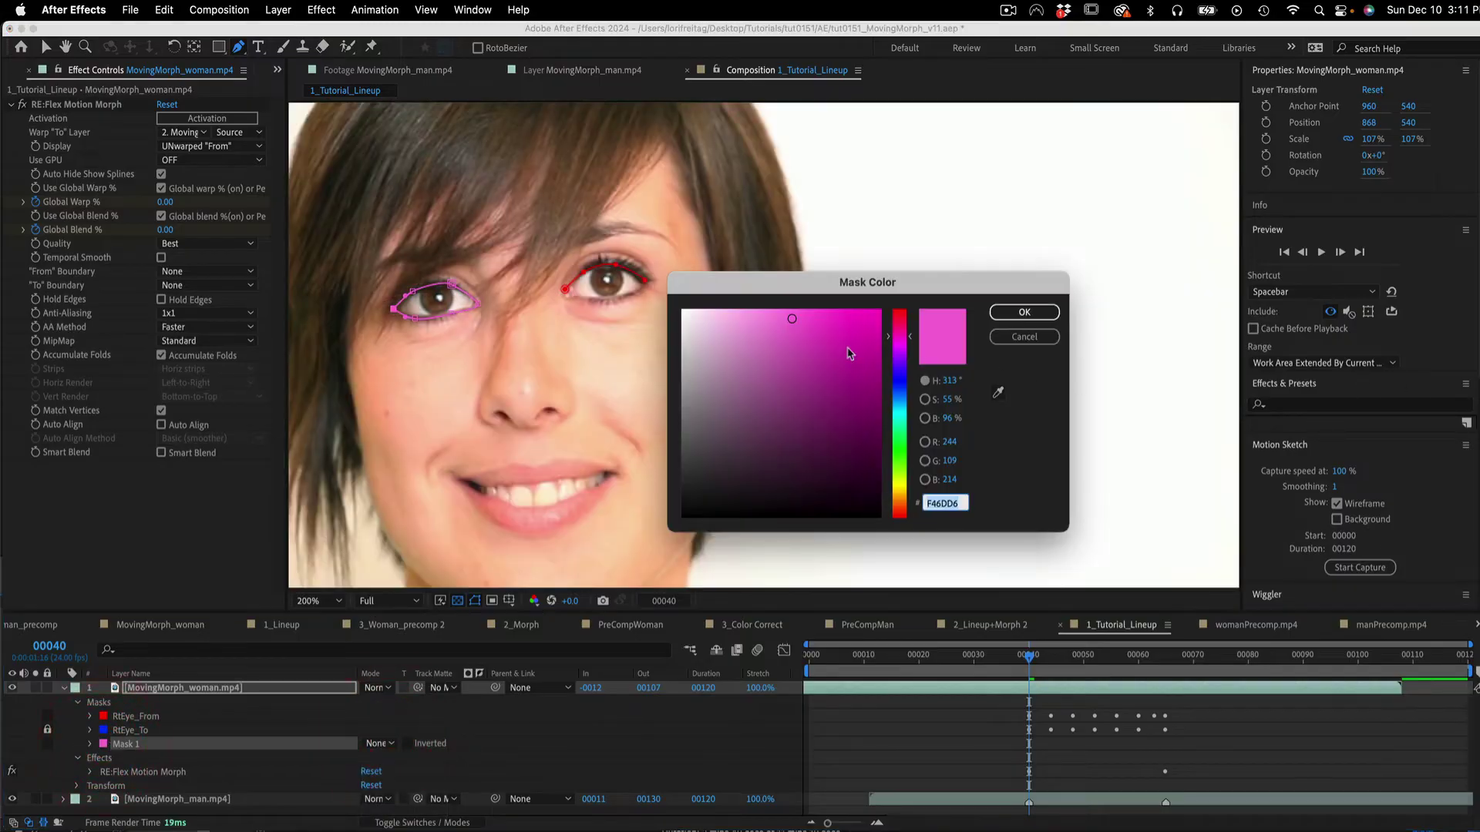
click(900, 311)
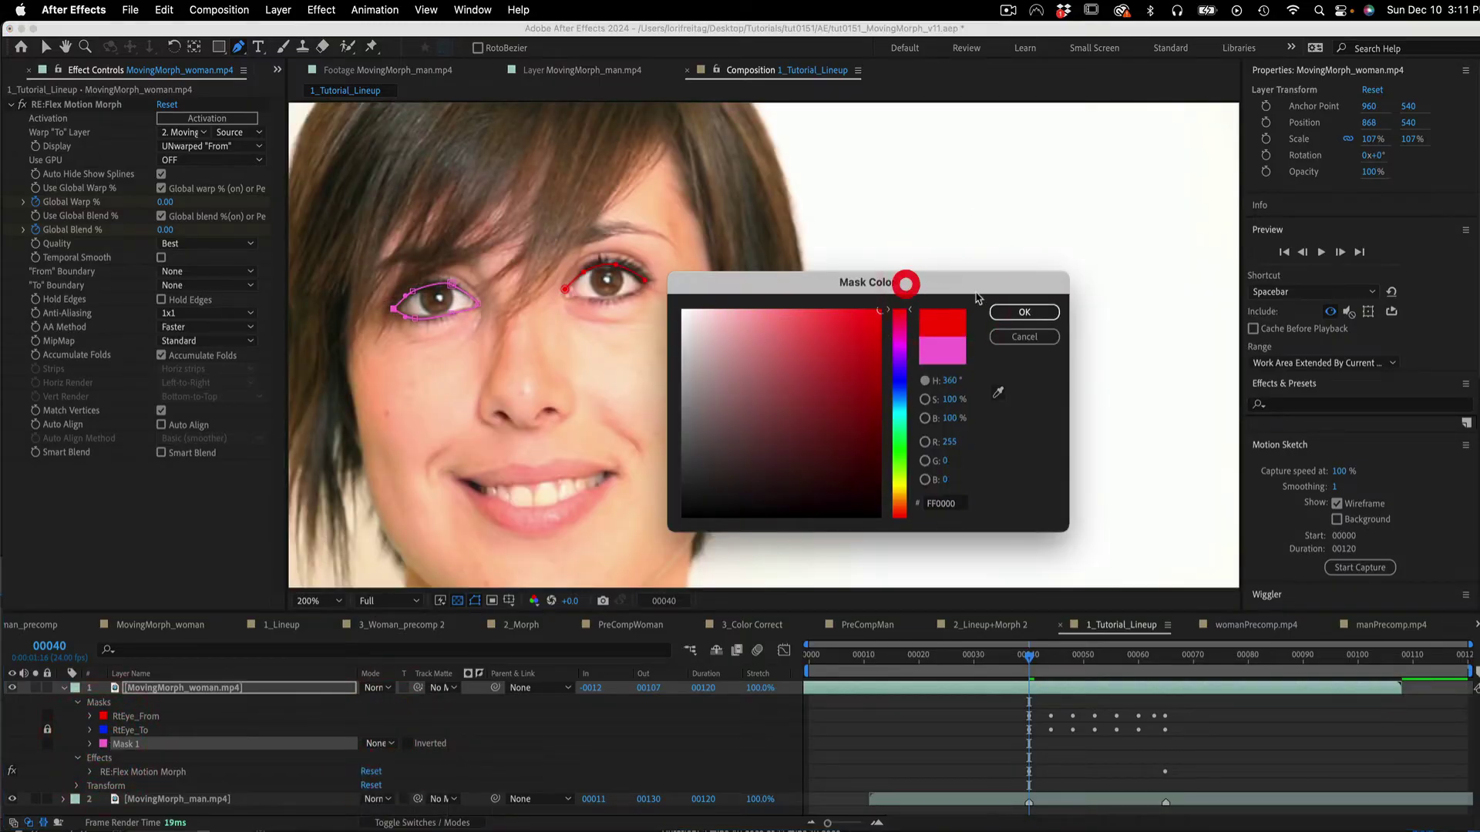
click(1023, 312)
key(super+d)
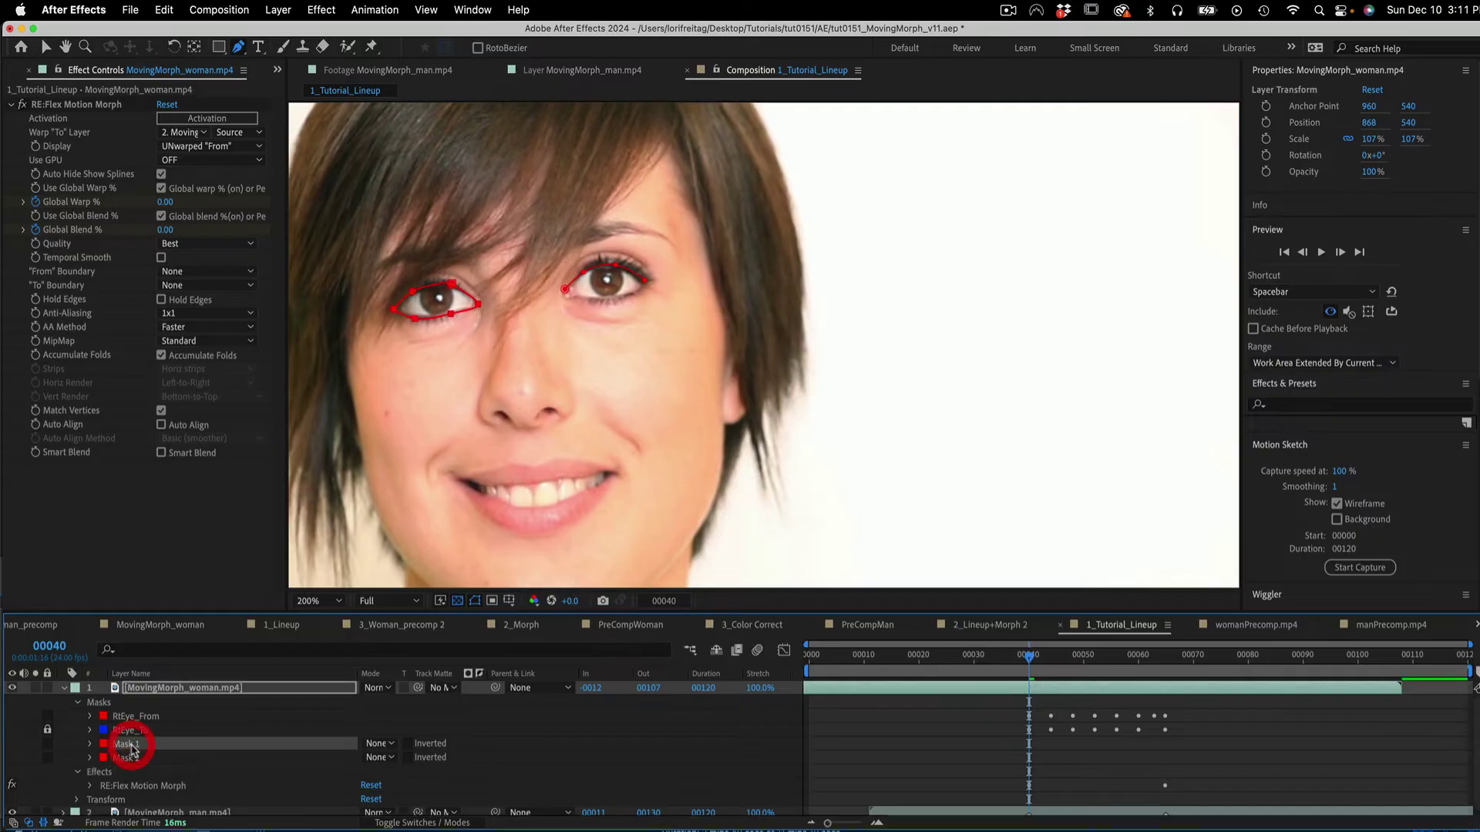
Rename Mask 1 to LftEye_From and Mask 2 to LftEye_To.
key(Return)
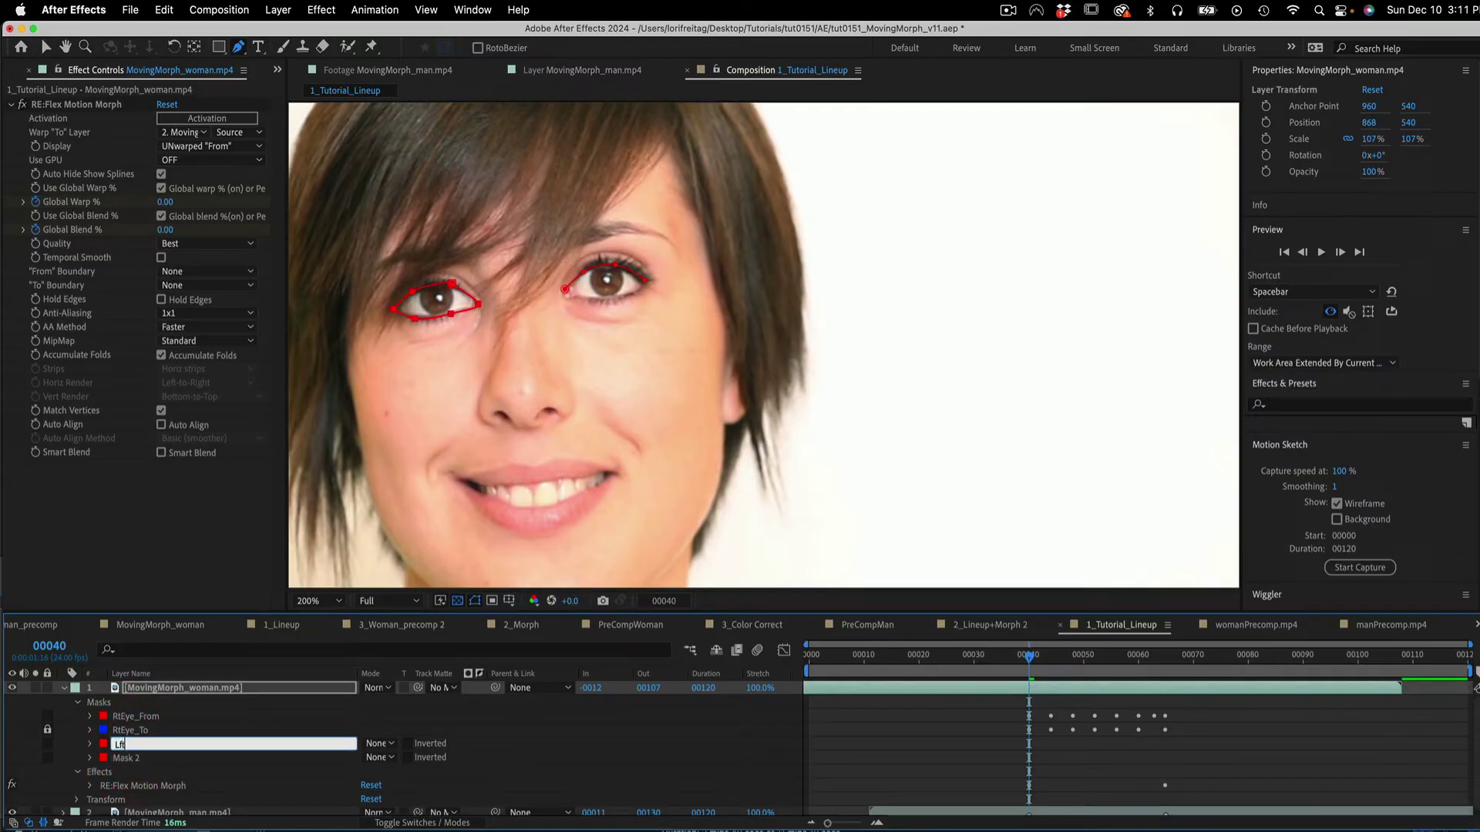
key(Return)
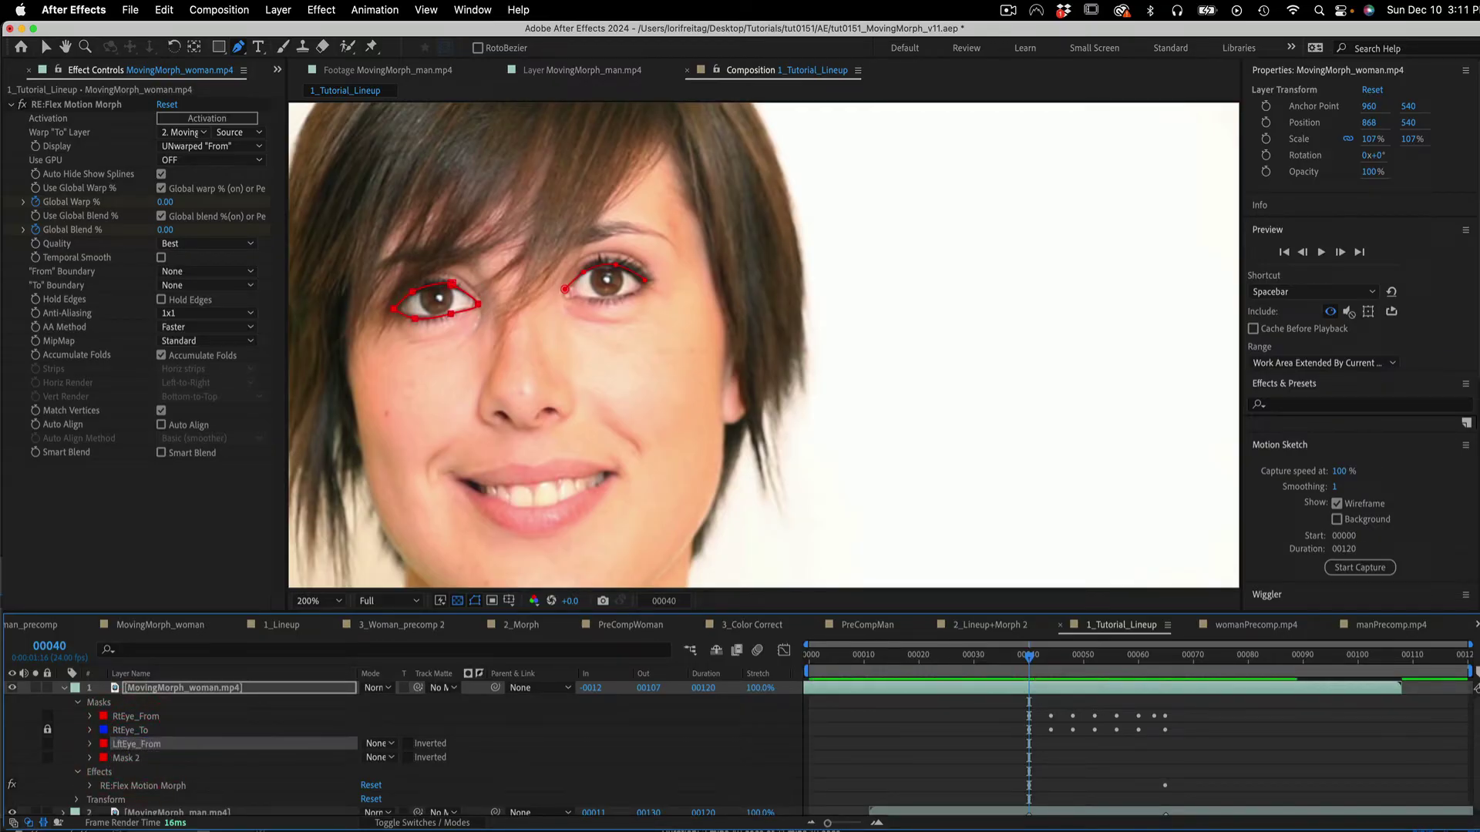
click(127, 760)
key(Return)
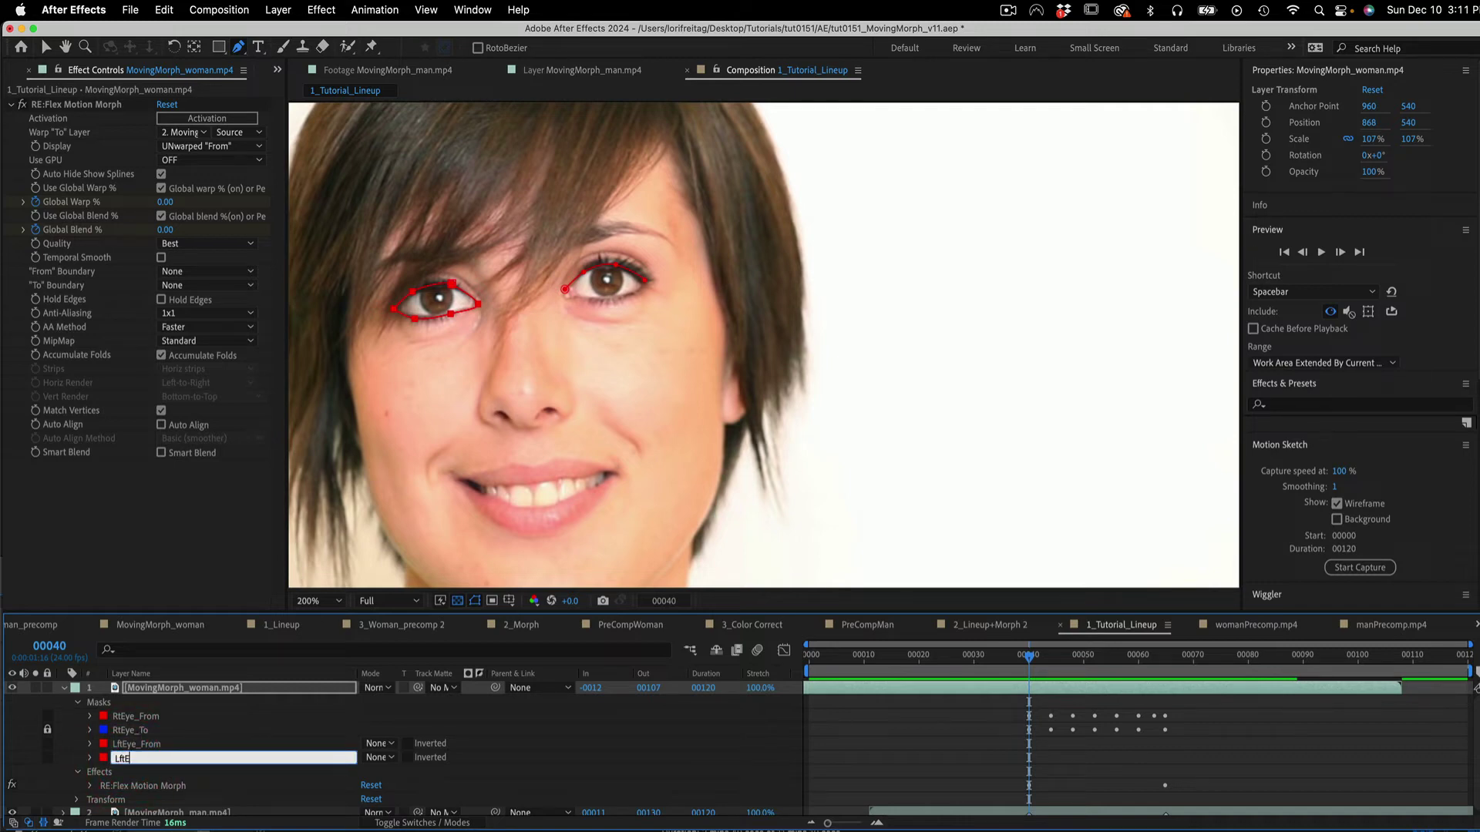
text(LftEye_To)
key(Return)
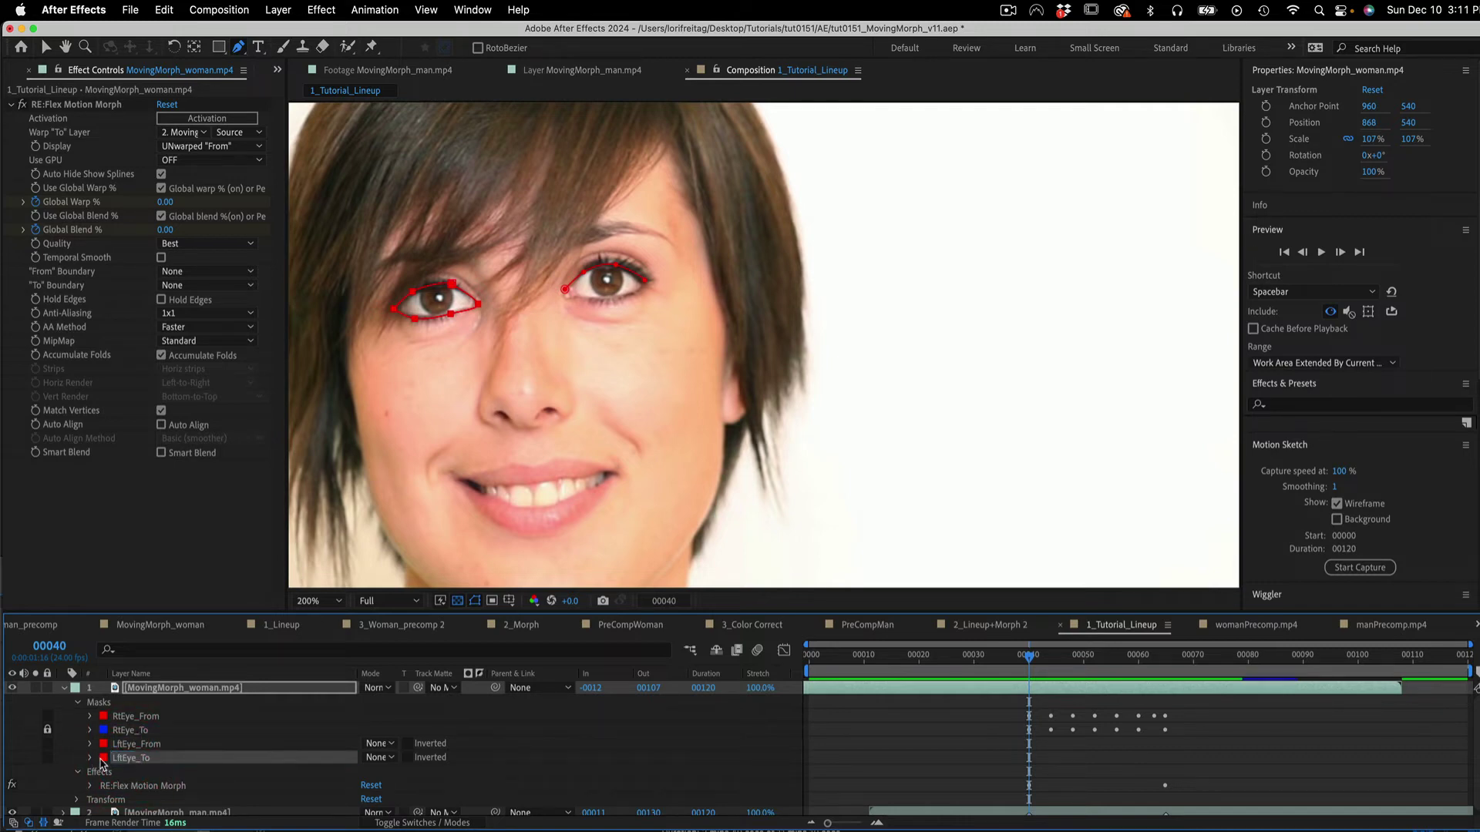
Set the LftEye_To mask's color to blue.
click(103, 759)
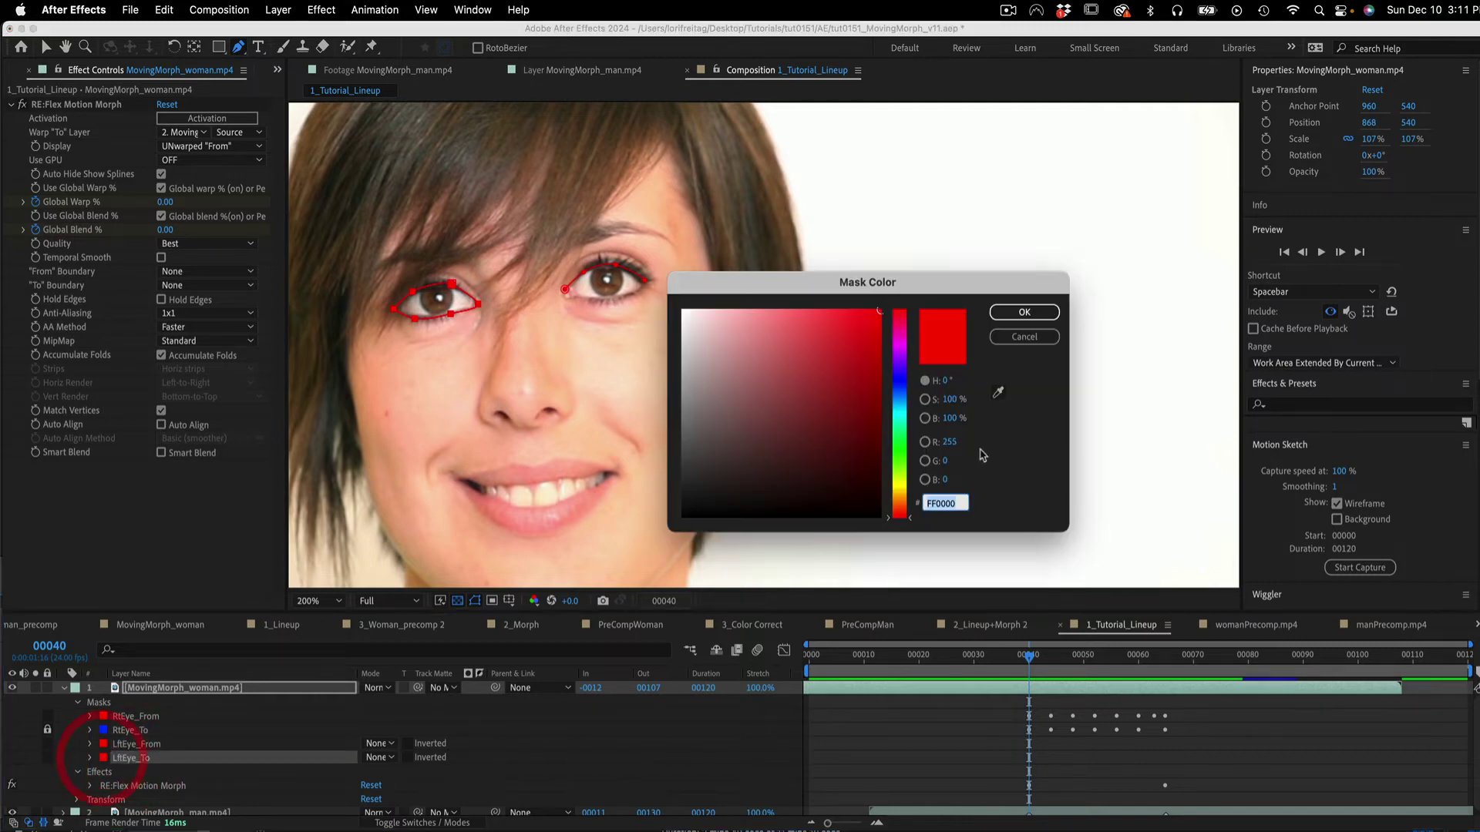
click(905, 373)
click(1024, 312)
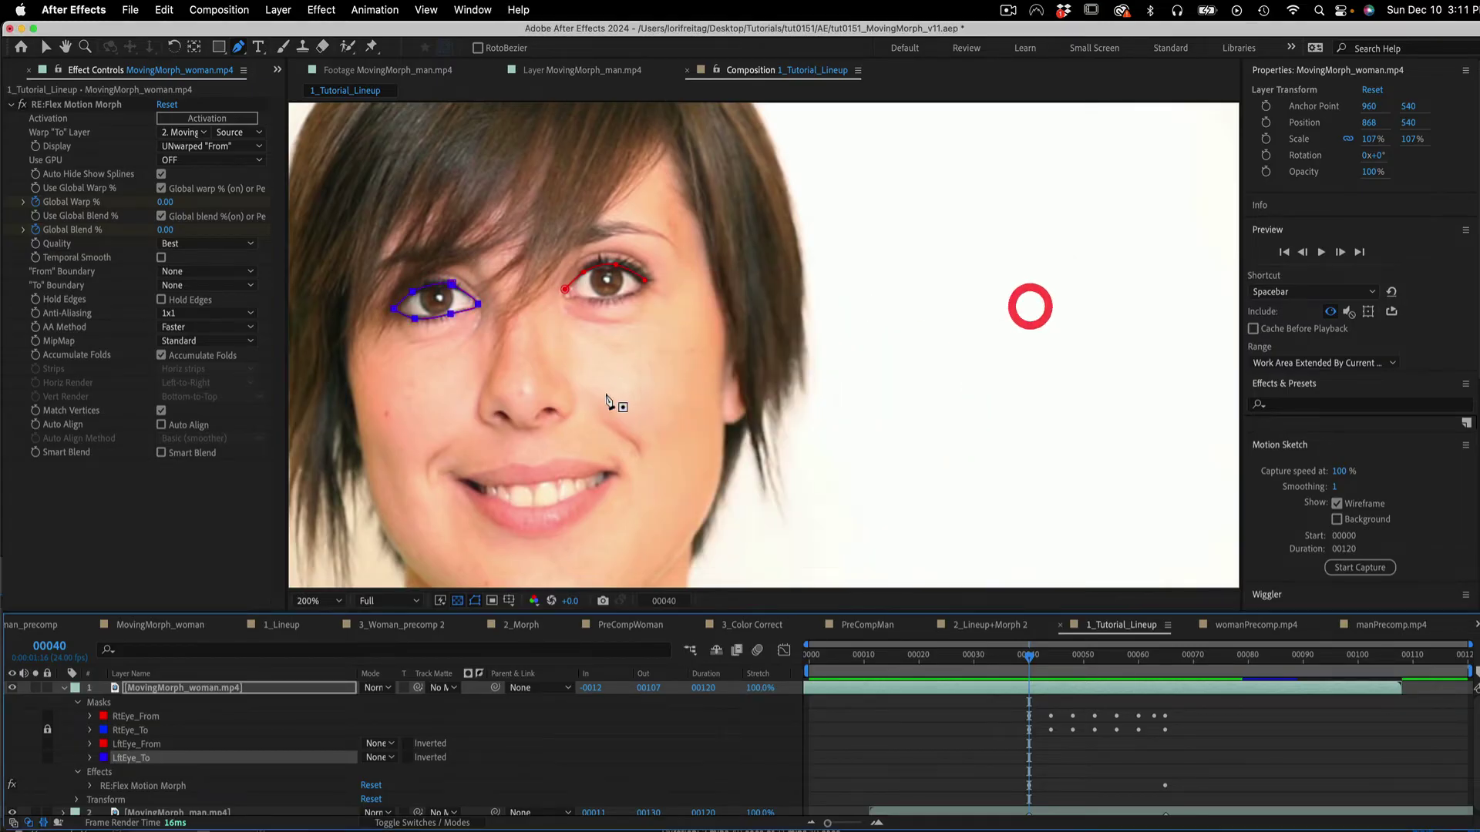
Reapply Auto Hide Show Splines in the UNwarped "From" display and start keyframing LftEye_From's Mask Path at frame 40.
click(117, 745)
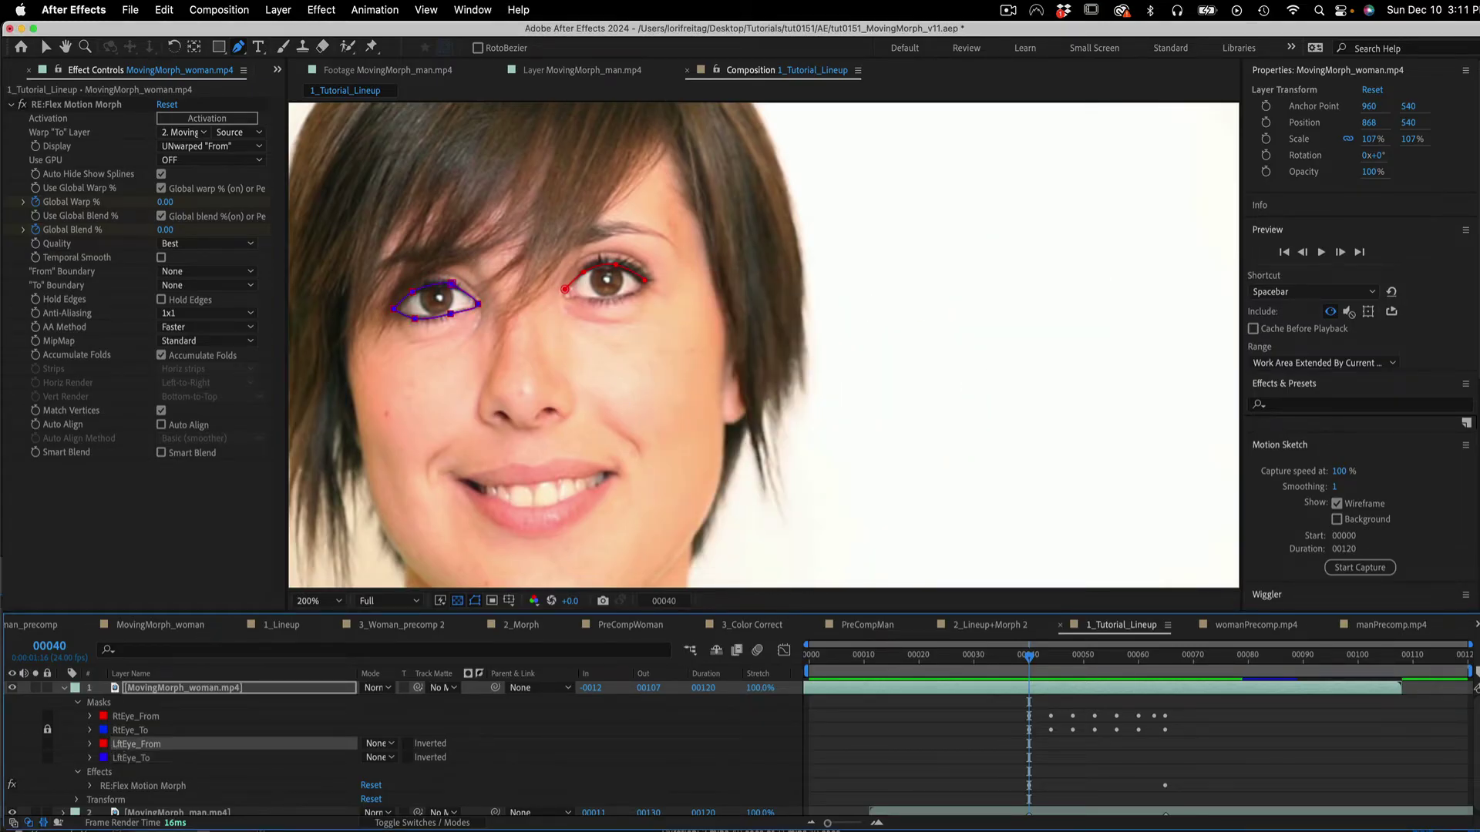
click(217, 151)
click(176, 165)
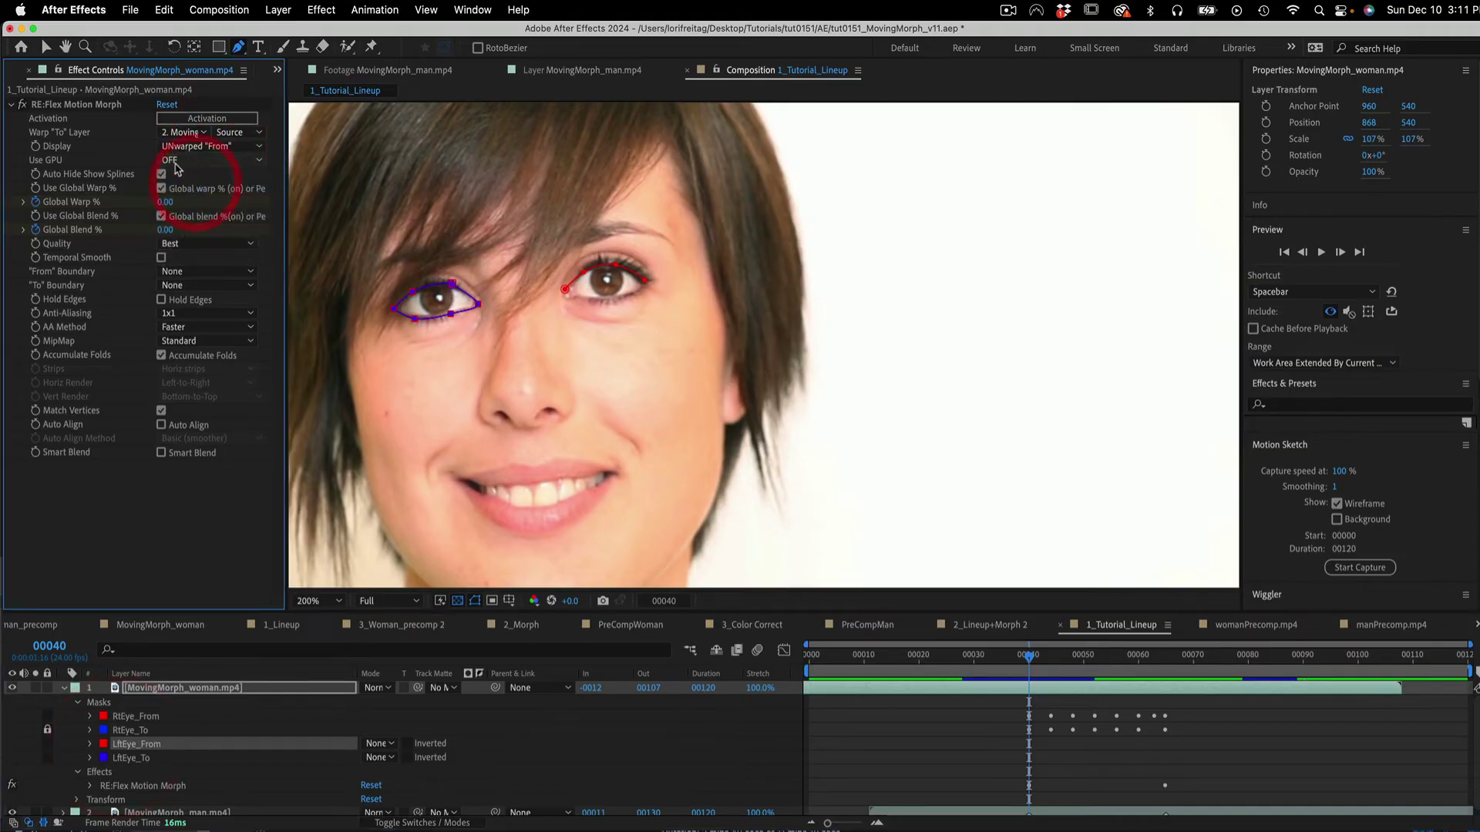
click(162, 173)
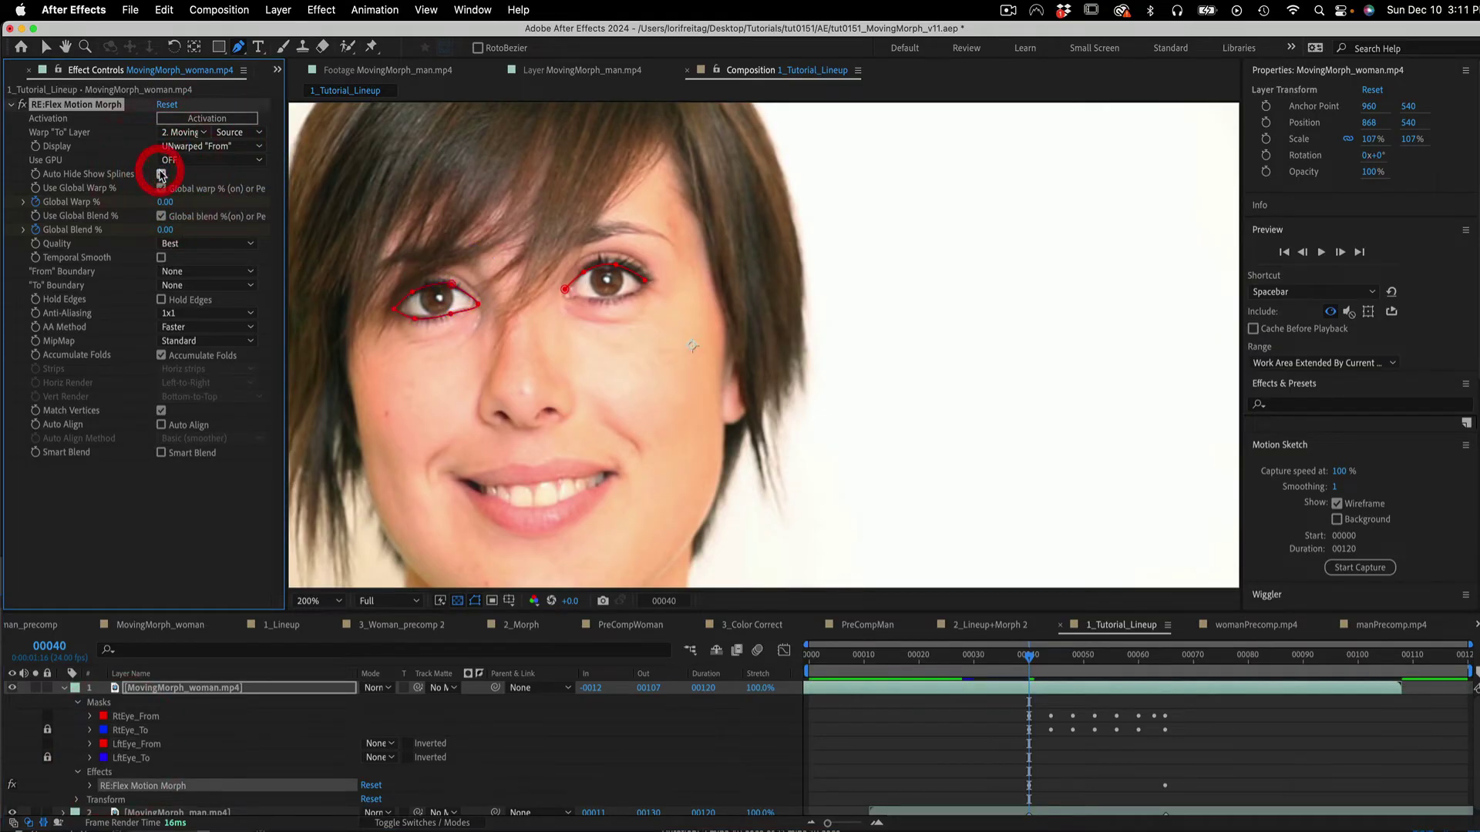
click(91, 743)
click(146, 753)
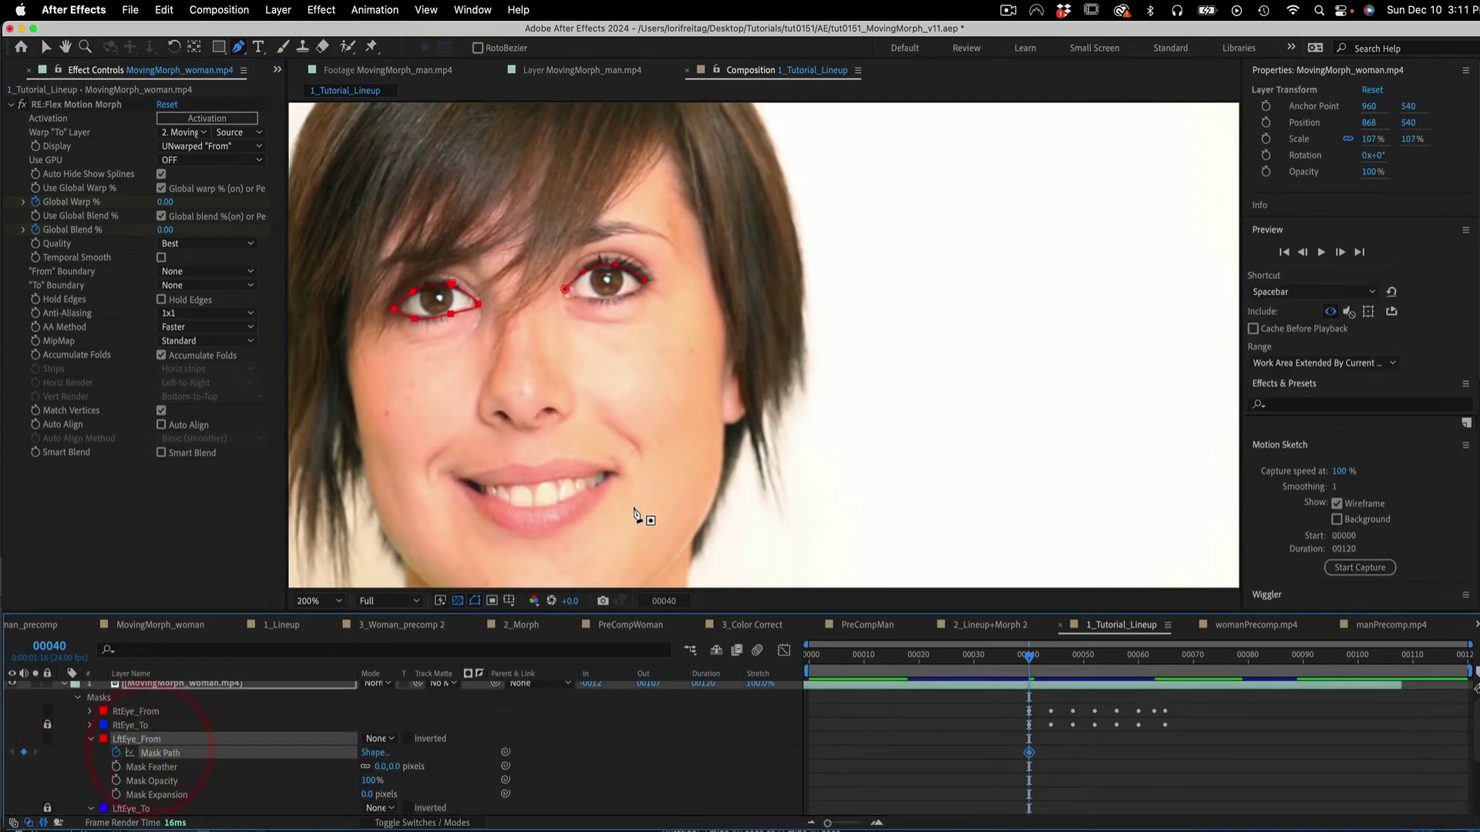
Move the LftEye_From spline onto the woman's eye at frame 44.
key(Page_Down)
key(Page_Down)
key(Page_Down)
key(Page_Down)
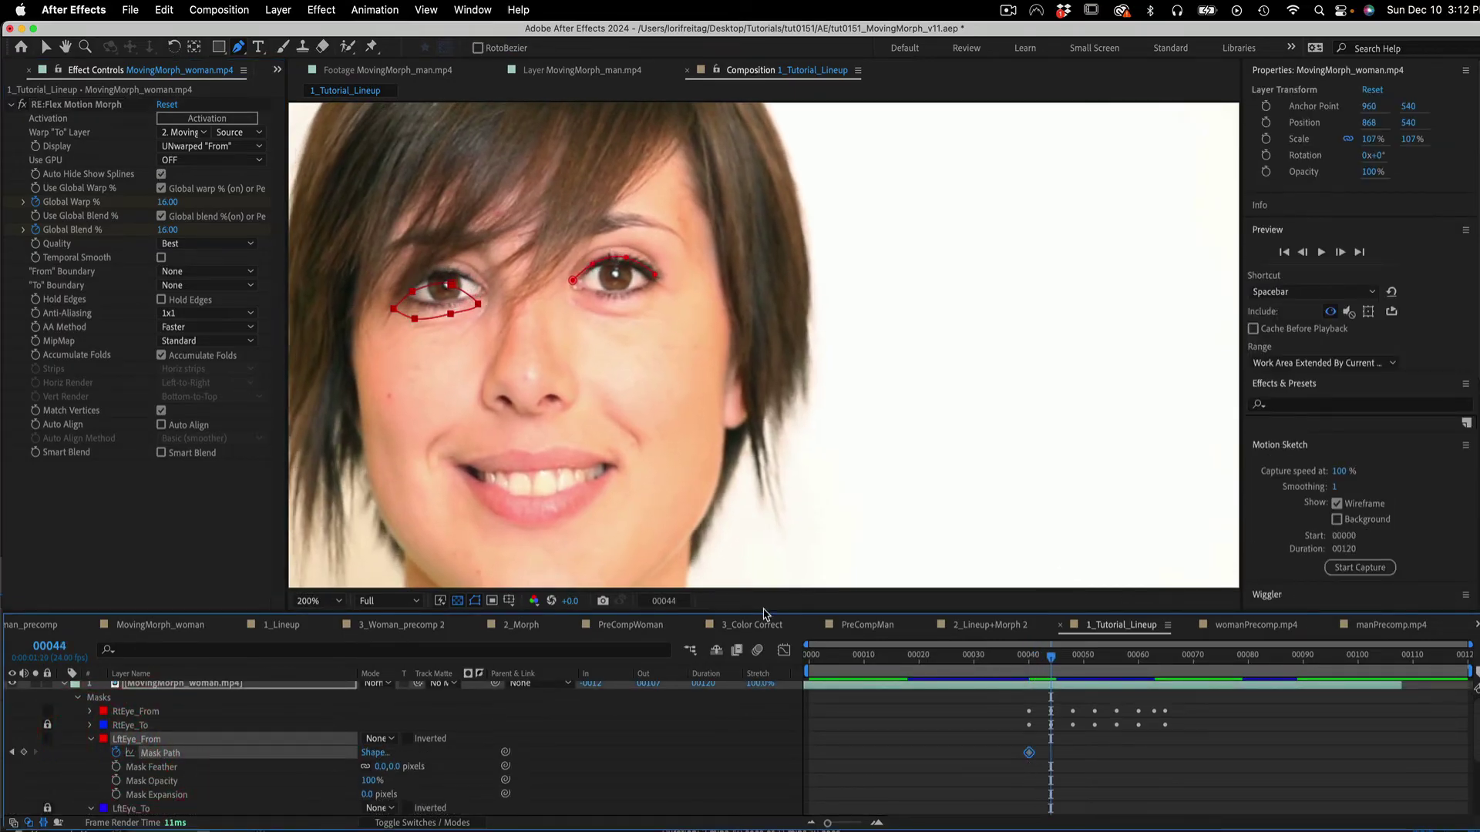
click(46, 47)
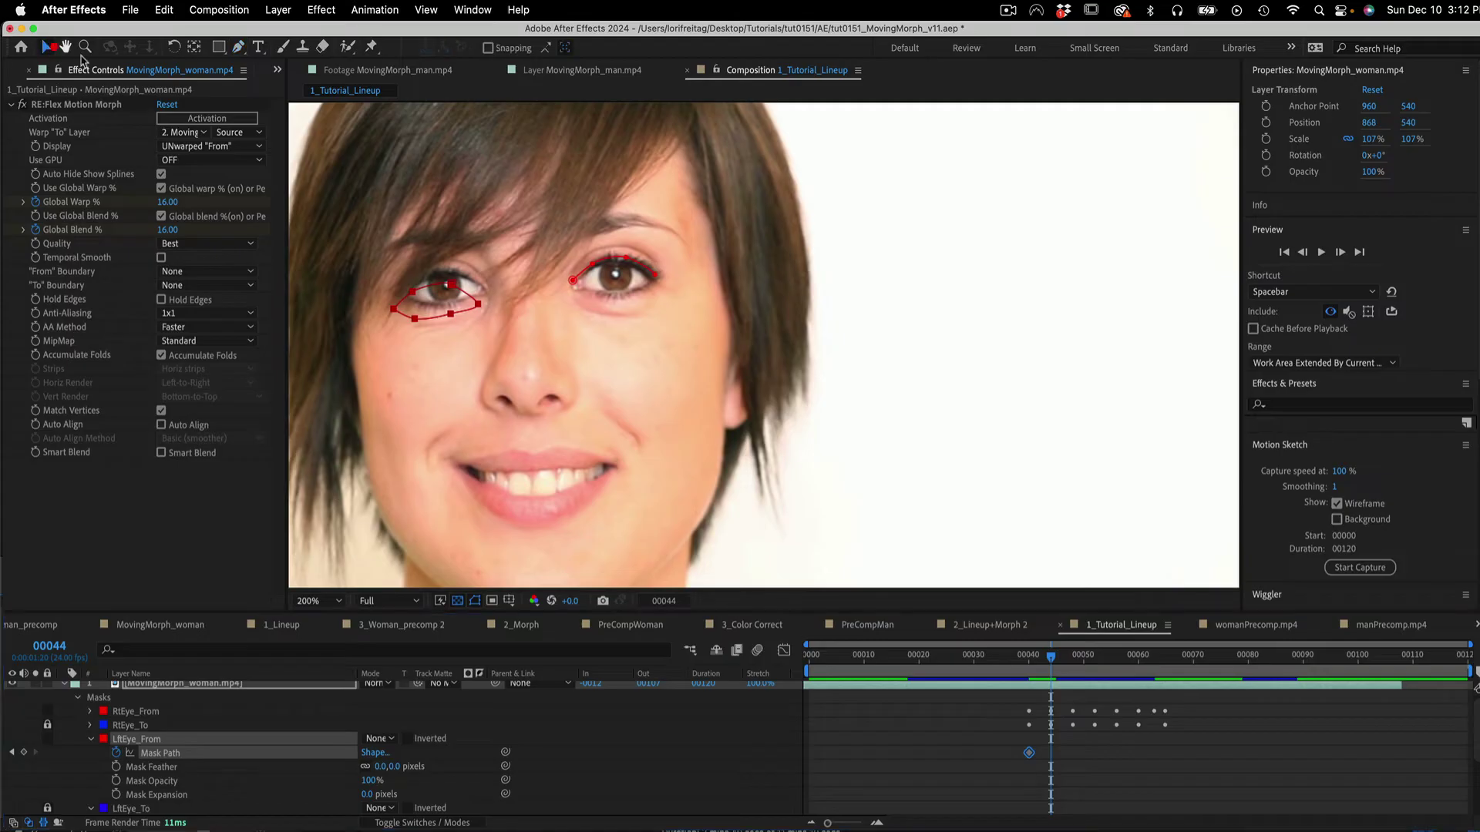
drag(414, 297, 423, 288)
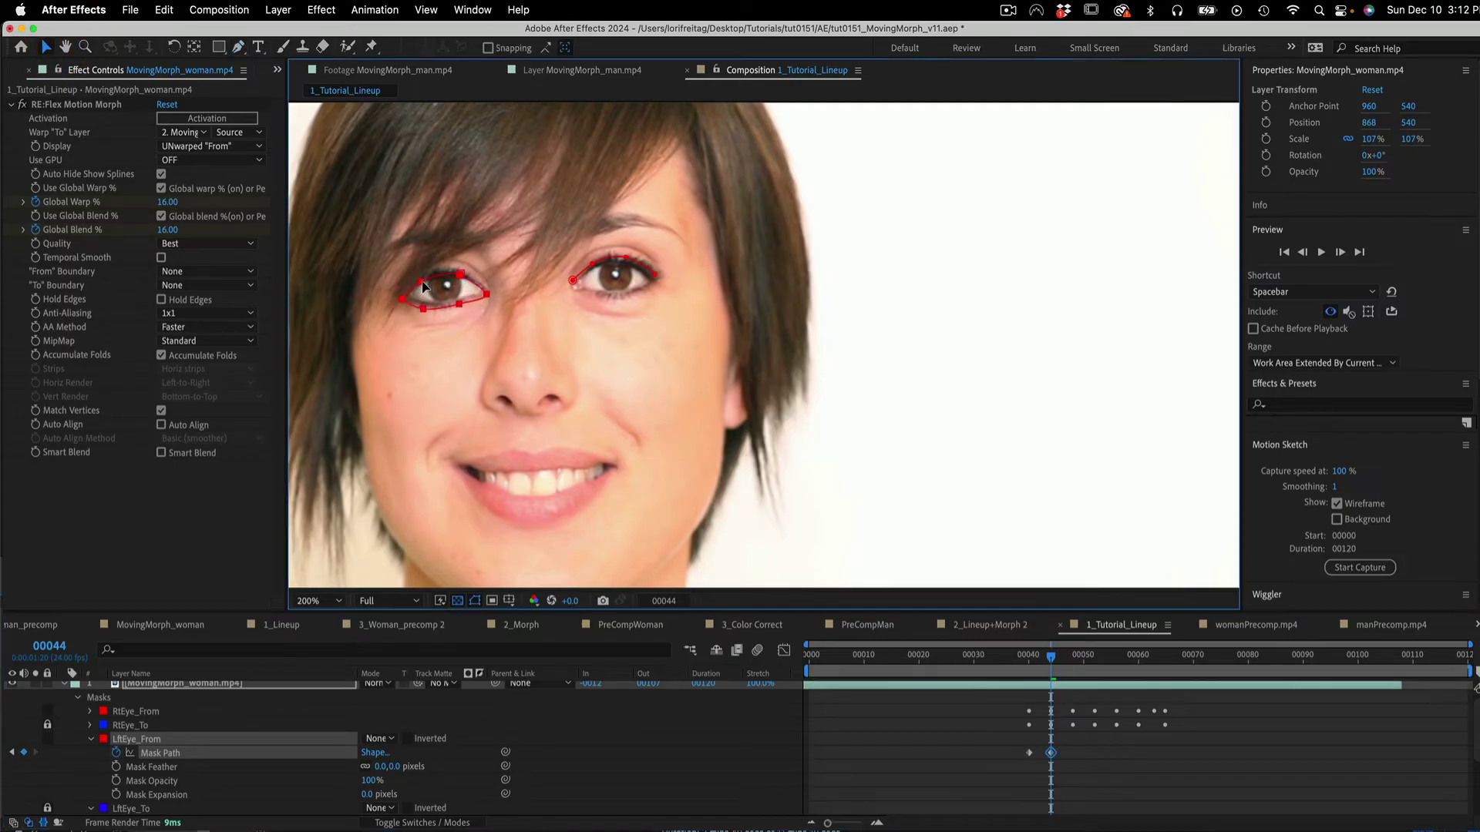
Reposition the LftEye_From spline to follow the woman's eye at frame 48.
key(Page_Down)
key(Page_Down)
key(Page_Down)
key(Page_Down)
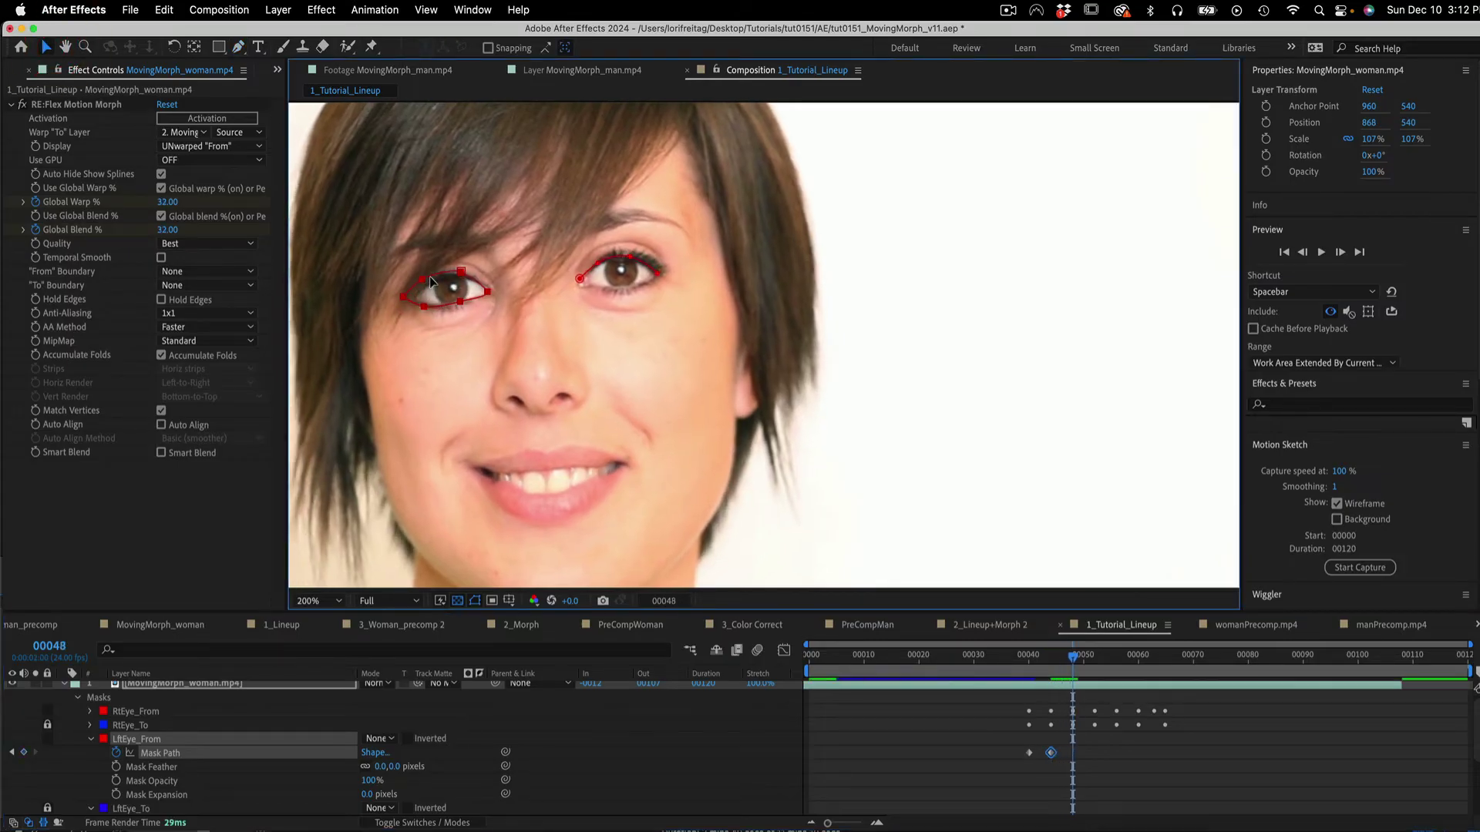
drag(461, 274, 464, 276)
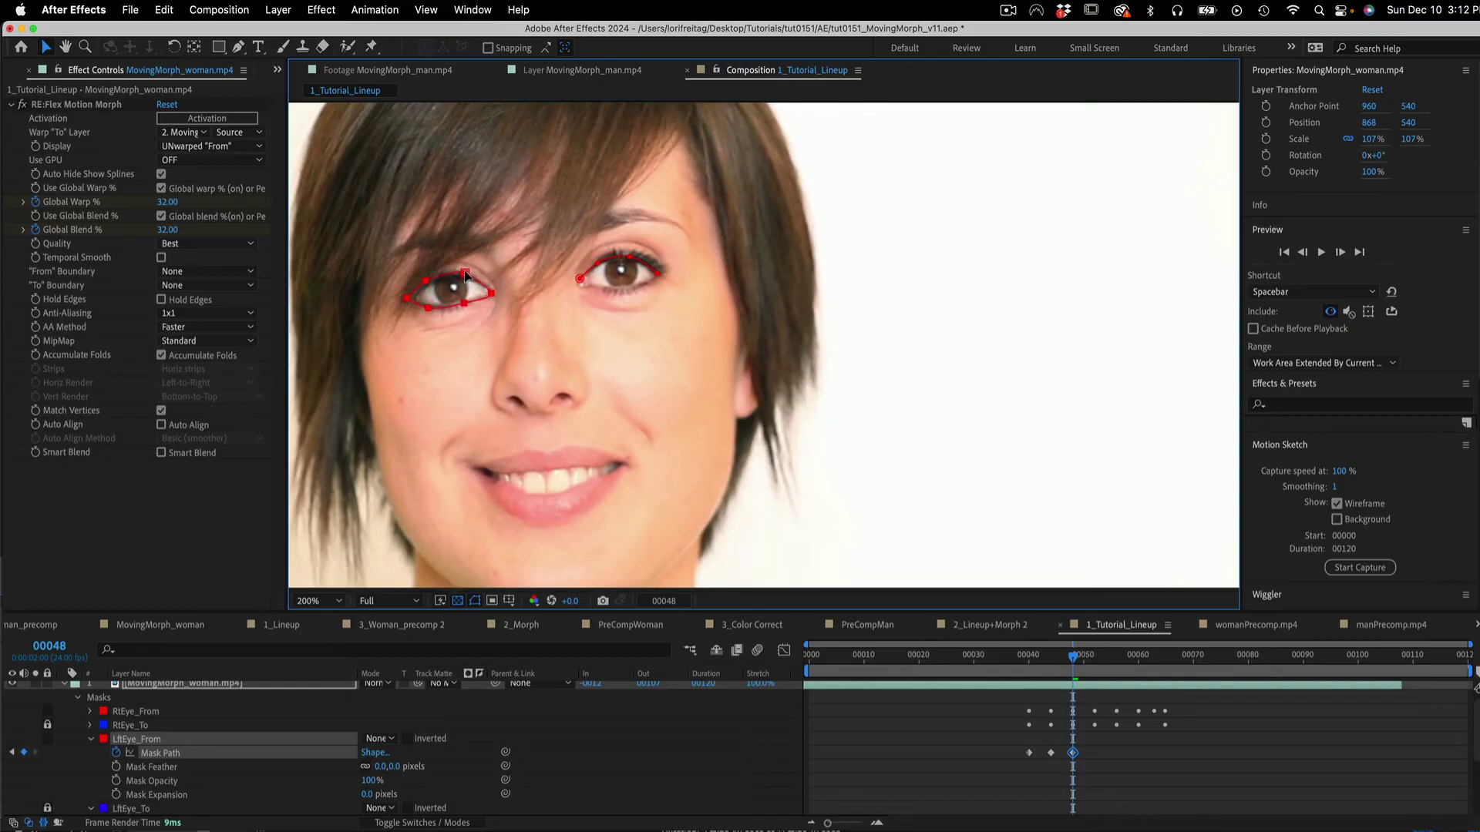
Shift the LftEye_From spline to match the woman's eye at frame 52.
key(Page_Down)
key(Page_Down)
key(Page_Down)
key(Page_Down)
mouse_move(466, 279)
mouse_down()
mouse_move(515, 276)
mouse_move(482, 273)
mouse_up()
Refit the LftEye_From spline to the woman's eye at frames 56 and 60.
key(Page_Down)
key(Page_Down)
key(Page_Down)
key(Page_Down)
key(Page_Down)
key(Page_Down)
key(Page_Down)
key(Page_Down)
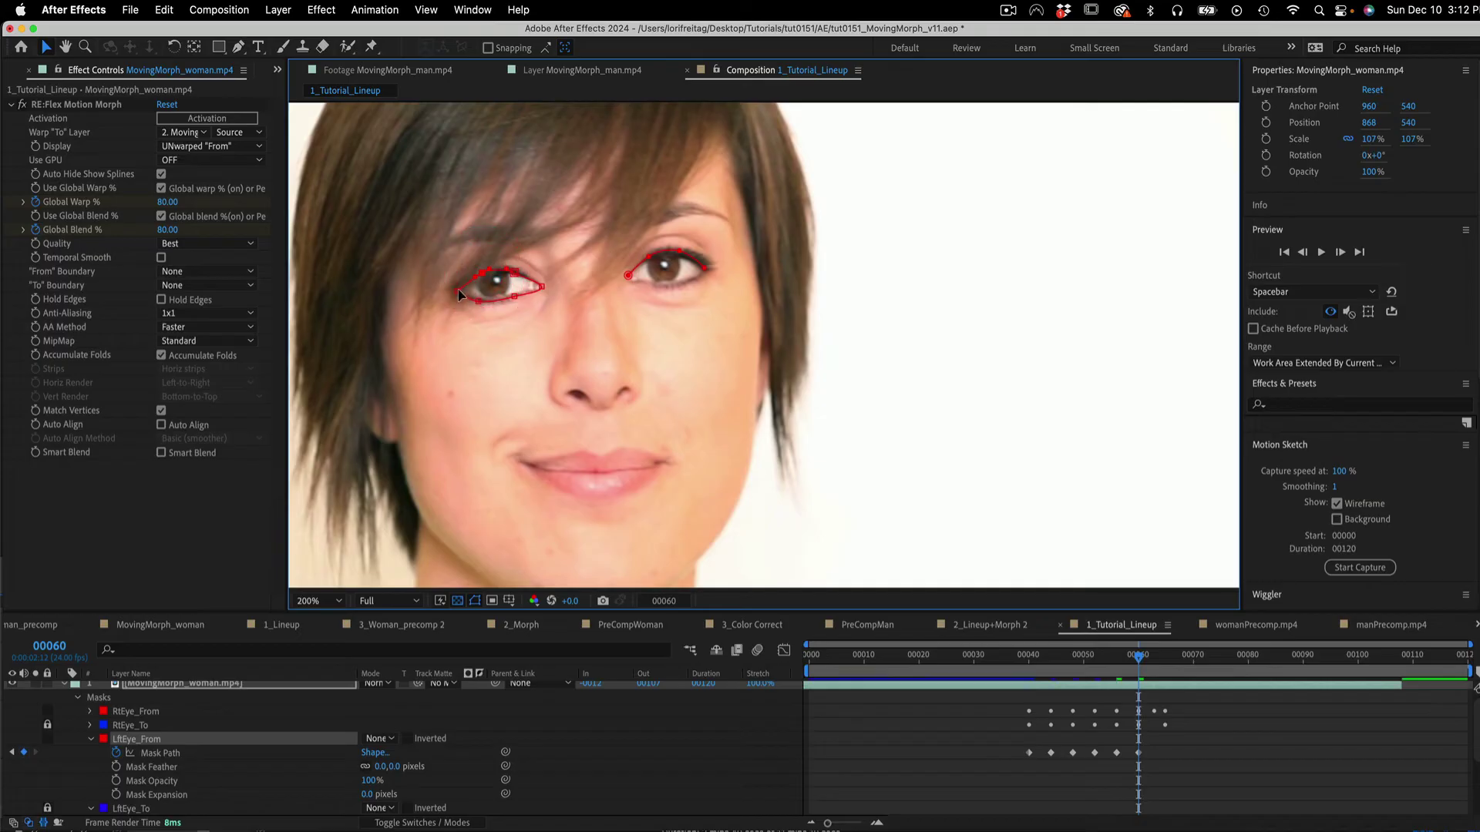
Move and reshape the LftEye_From spline around the woman's closing eye at frame 62.
key(Page_Down)
key(Page_Down)
key(Page_Down)
key(Page_Down)
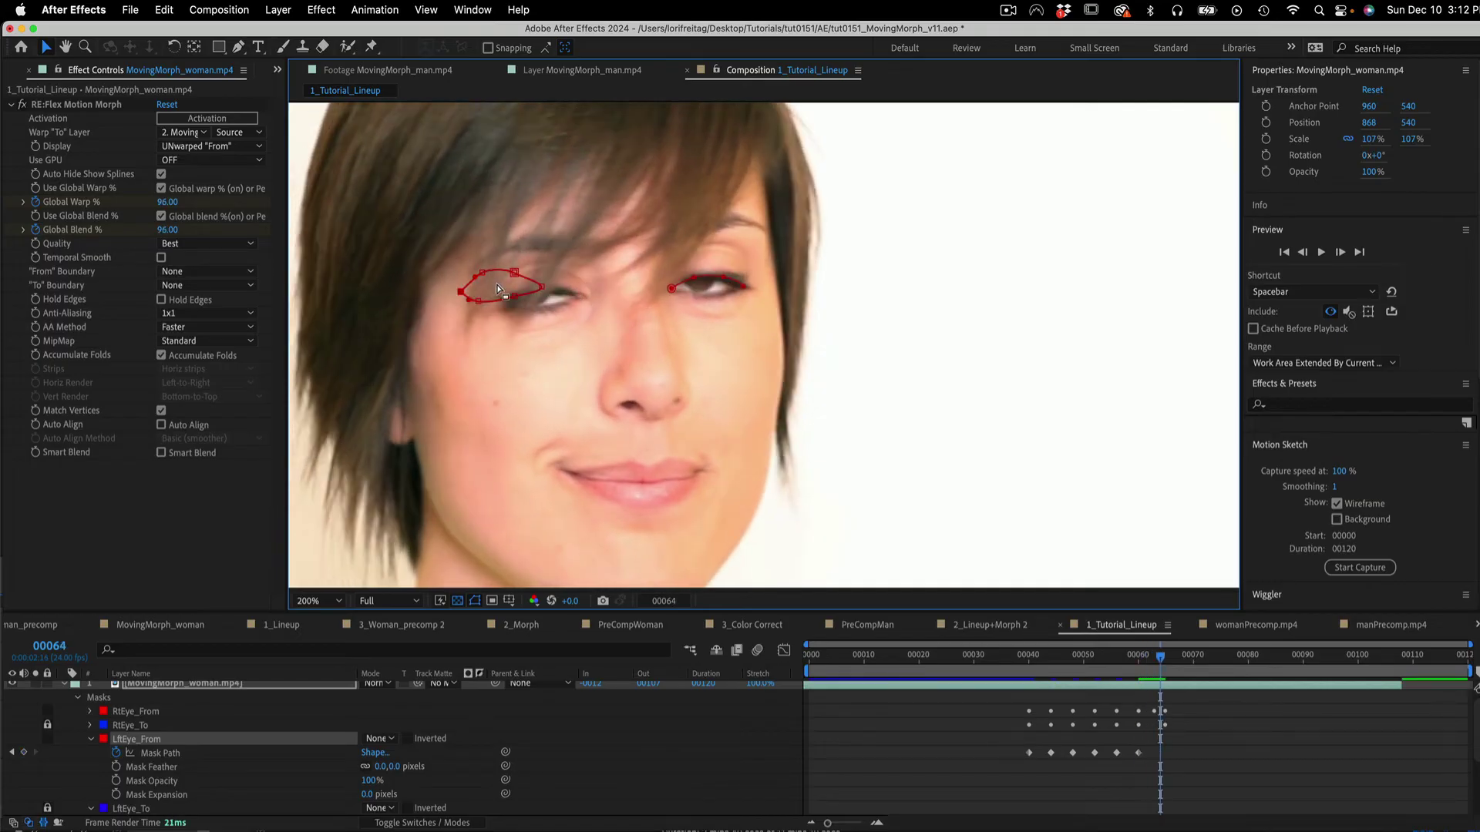
key(Page_Up)
key(Page_Up)
drag(433, 247, 529, 293)
click(516, 245)
Refit the LftEye_From spline to the woman's half-closed eye at frame 64.
key(Page_Down)
key(Page_Down)
click(567, 259)
mouse_move(534, 289)
mouse_down()
mouse_move(525, 315)
mouse_move(583, 298)
mouse_move(553, 306)
mouse_up()
click(565, 308)
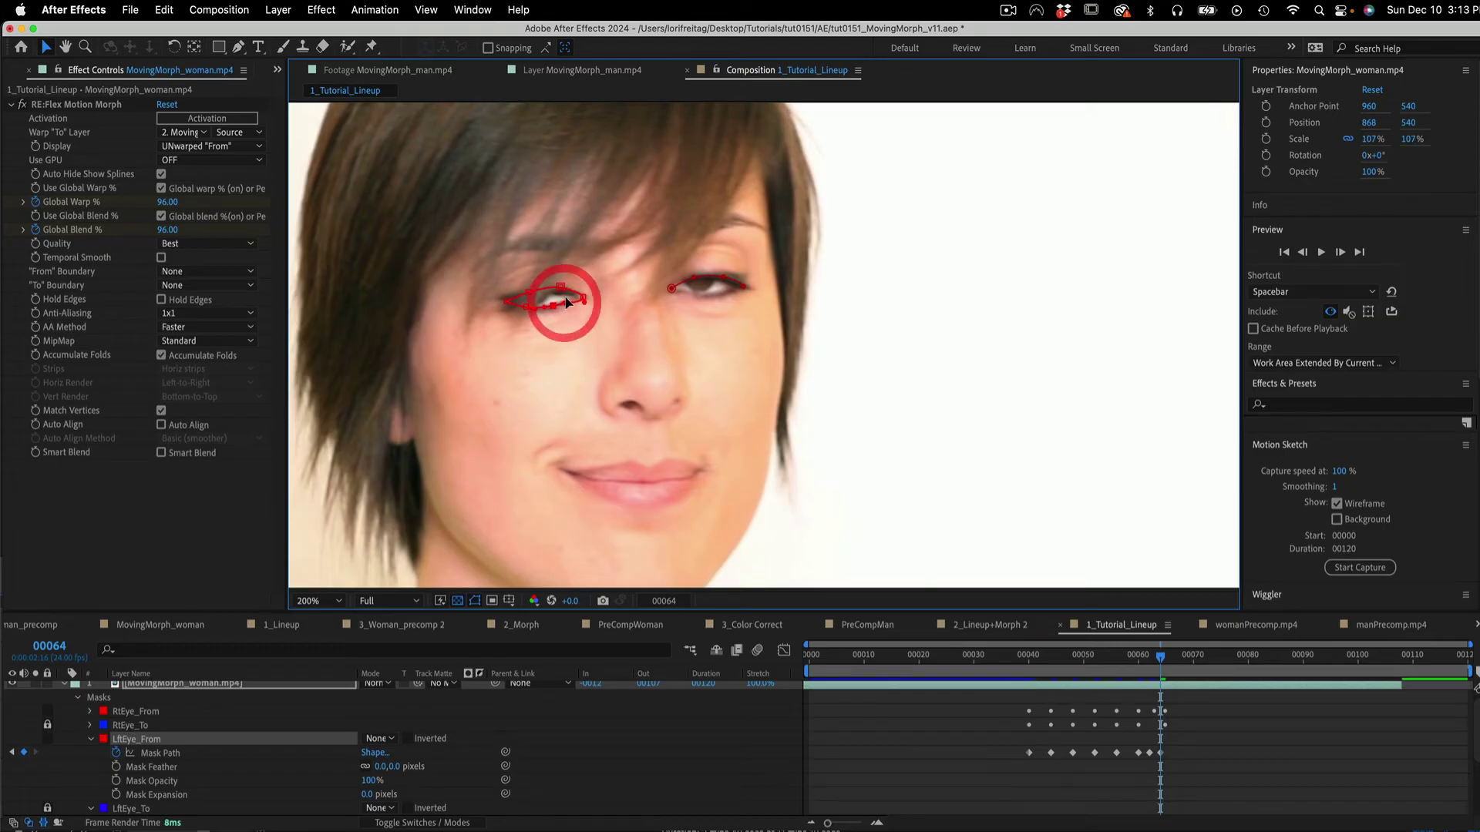
Fit the LftEye_From spline to the woman's closed eye at frame 65 and save the project.
key(Page_Down)
drag(473, 254, 570, 297)
click(526, 325)
click(541, 299)
click(563, 315)
key(super+s)
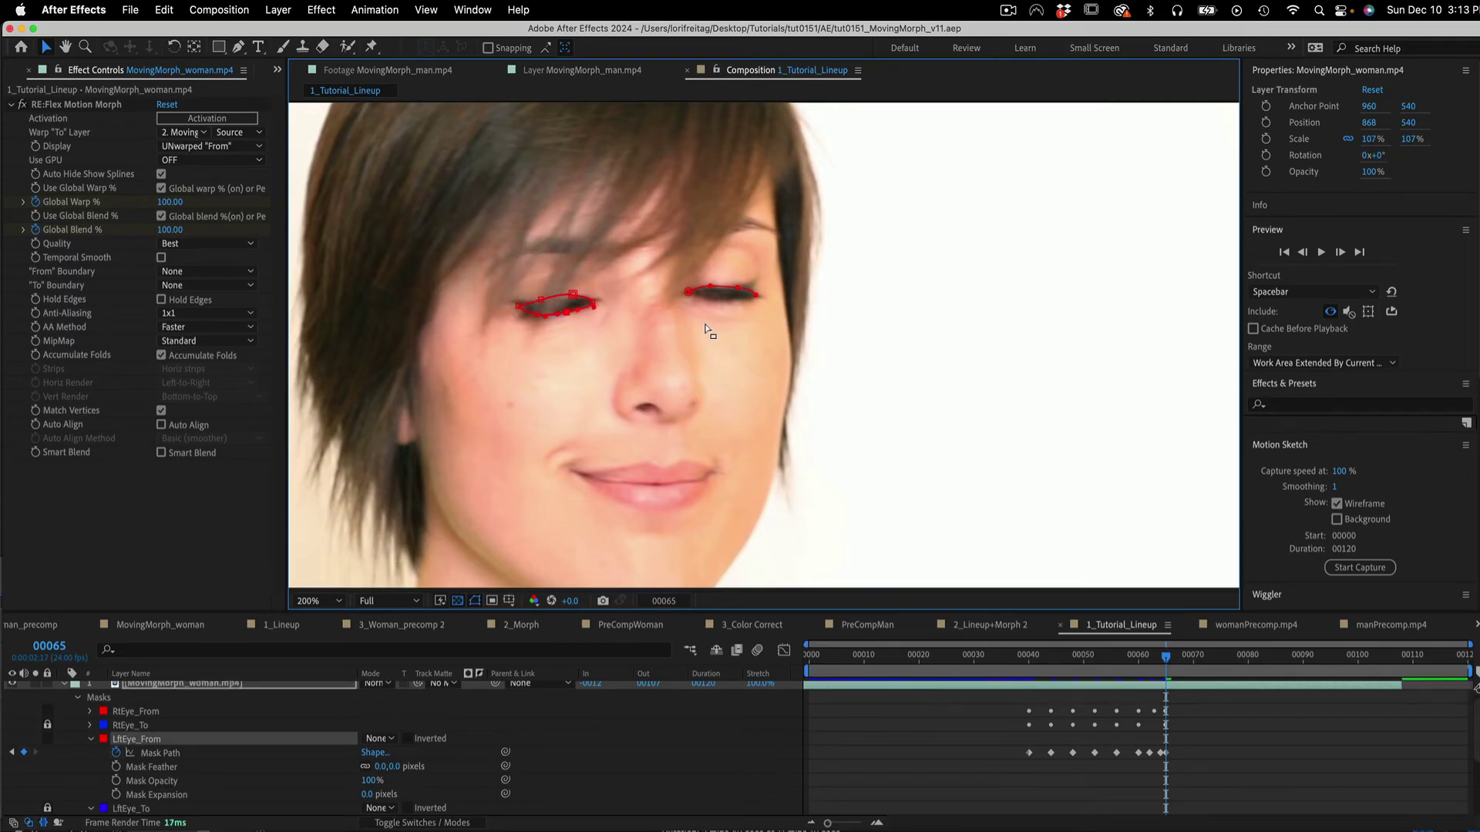
Return to frame 40, switch the display to UNwarped "To", and expand LftEye_To in place of LftEye_From.
drag(1165, 657, 1026, 702)
click(91, 739)
click(91, 752)
click(181, 146)
click(183, 225)
drag(474, 430, 625, 423)
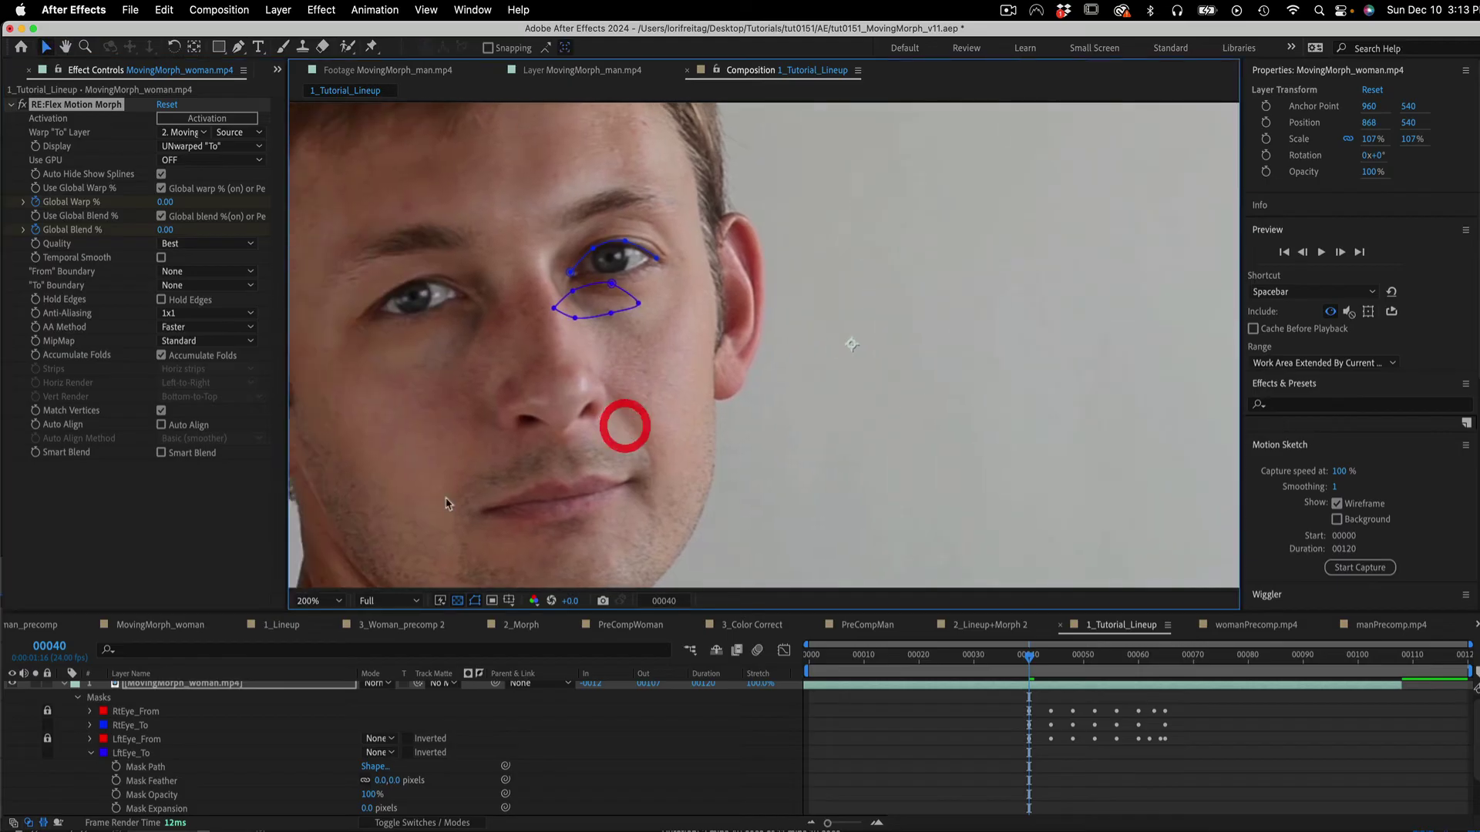
Enable Mask Path keyframing for LftEye_To at frame 40 and fit the spline around the man's matching eye.
click(116, 767)
drag(572, 293, 401, 286)
click(381, 306)
drag(315, 225, 522, 346)
Move the LftEye_To spline to follow the man's eye at frame 44.
key(Page_Down)
key(Page_Down)
key(Page_Down)
key(Page_Down)
drag(461, 297, 513, 295)
Refit the LftEye_To spline to the man's eye at frames 48 and 52.
key(Page_Down)
key(Page_Down)
key(Page_Down)
key(Page_Down)
key(Page_Down)
key(Page_Down)
key(Page_Down)
key(Page_Down)
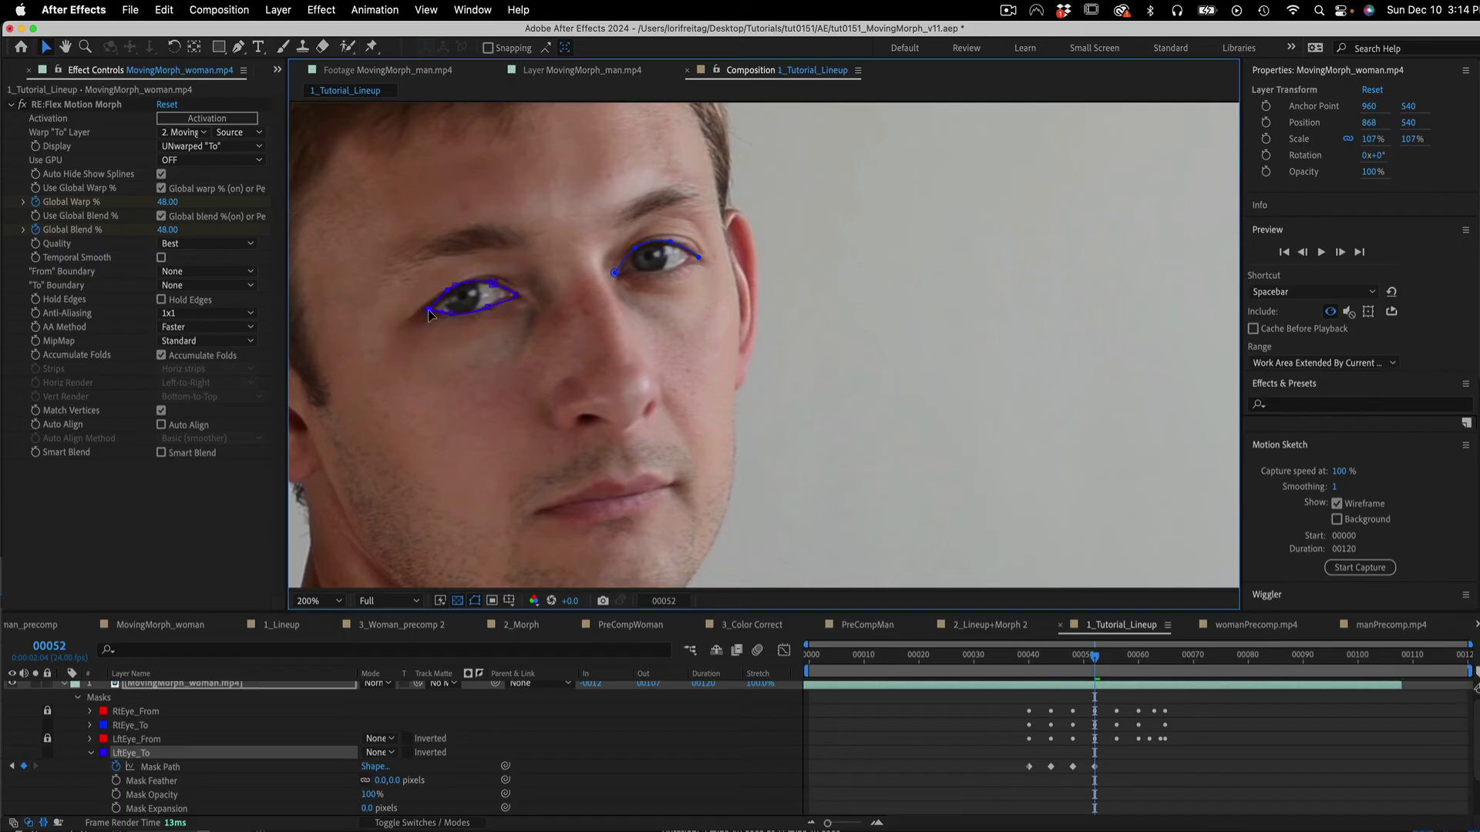
Move the LftEye_To spline and adjust its lower edge to the man's eye at frame 56.
key(Page_Down)
key(Page_Down)
key(Page_Down)
key(Page_Down)
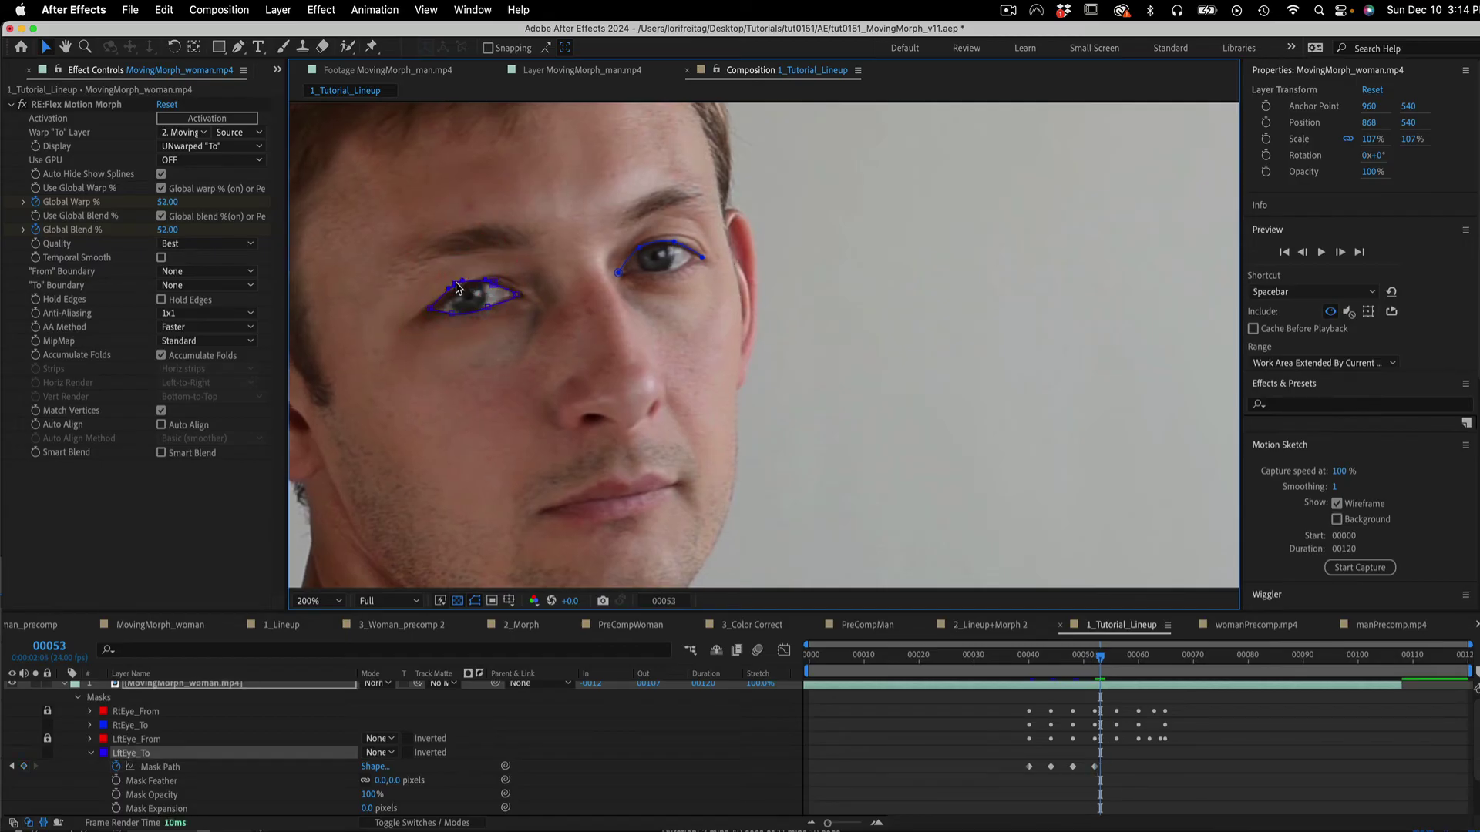
drag(523, 295, 534, 292)
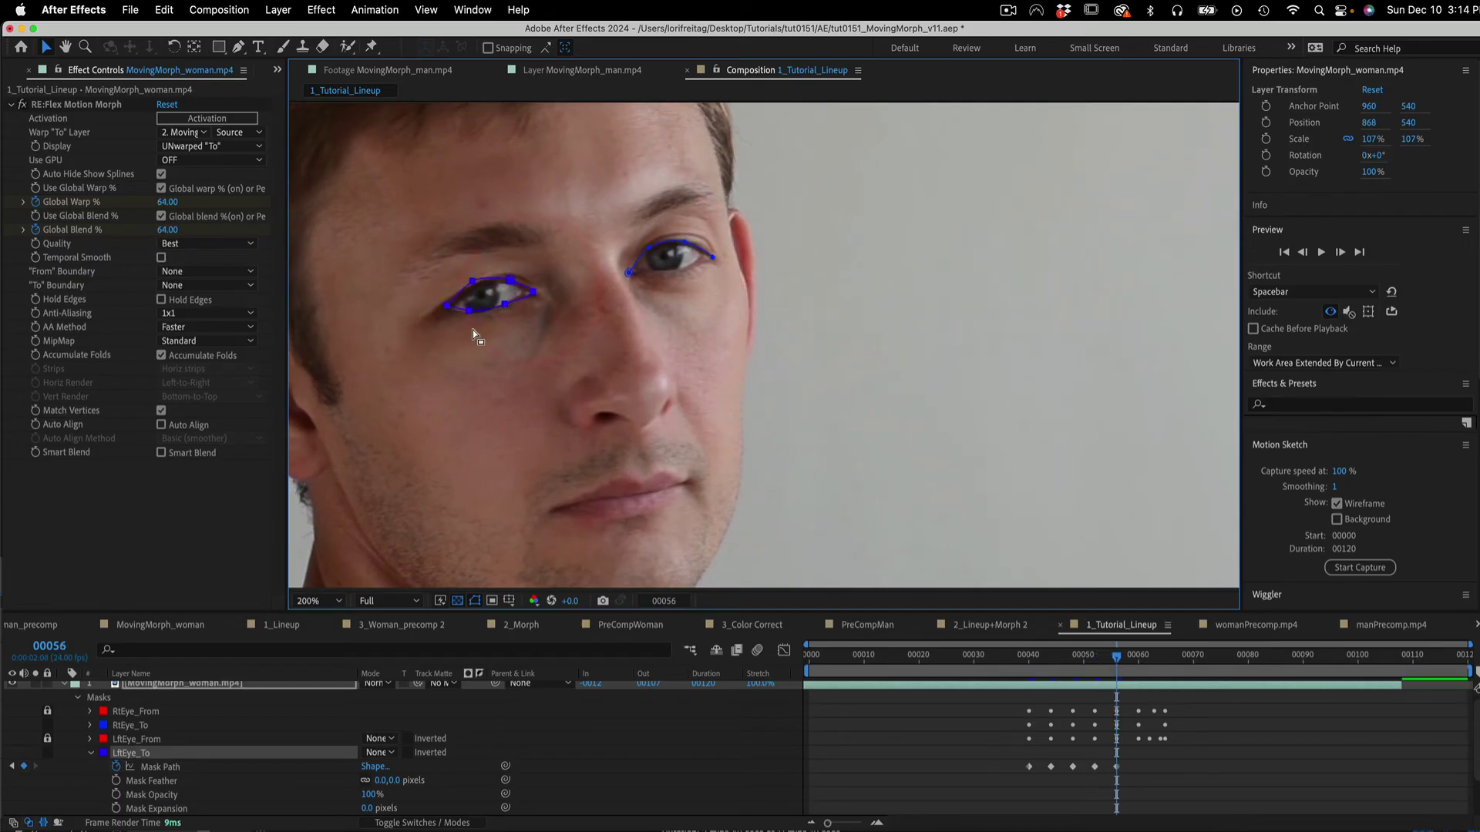
click(468, 313)
Reposition the LftEye_To spline and adjust its points around the man's eye at frame 60.
key(Page_Down)
key(Page_Down)
key(Page_Down)
key(Page_Down)
drag(530, 294, 554, 289)
click(561, 293)
click(495, 282)
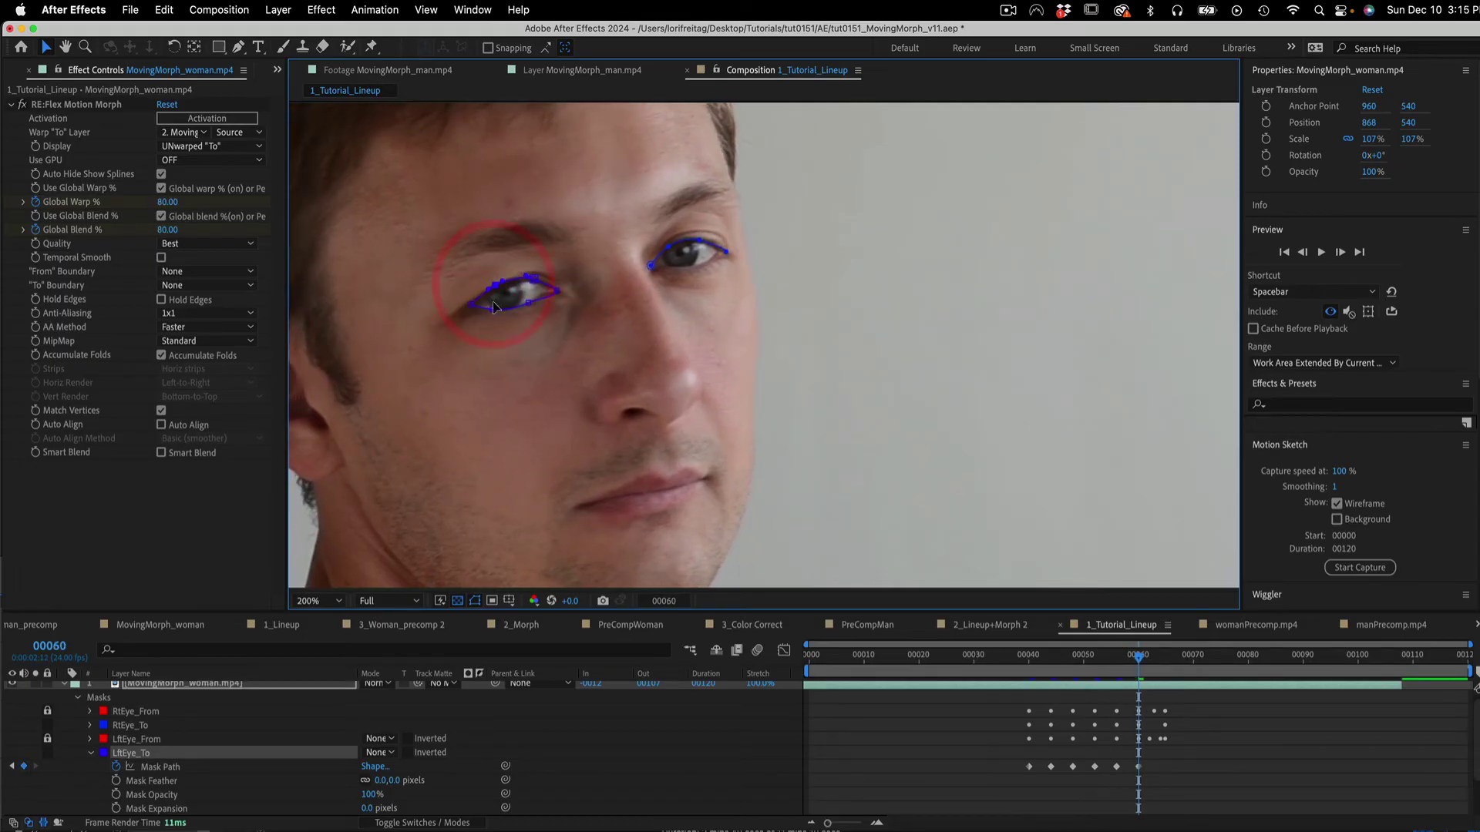
Move and reshape the LftEye_To spline to fit the man's eye at frames 64 and 65.
key(Page_Down)
key(Page_Down)
key(Page_Down)
key(Page_Down)
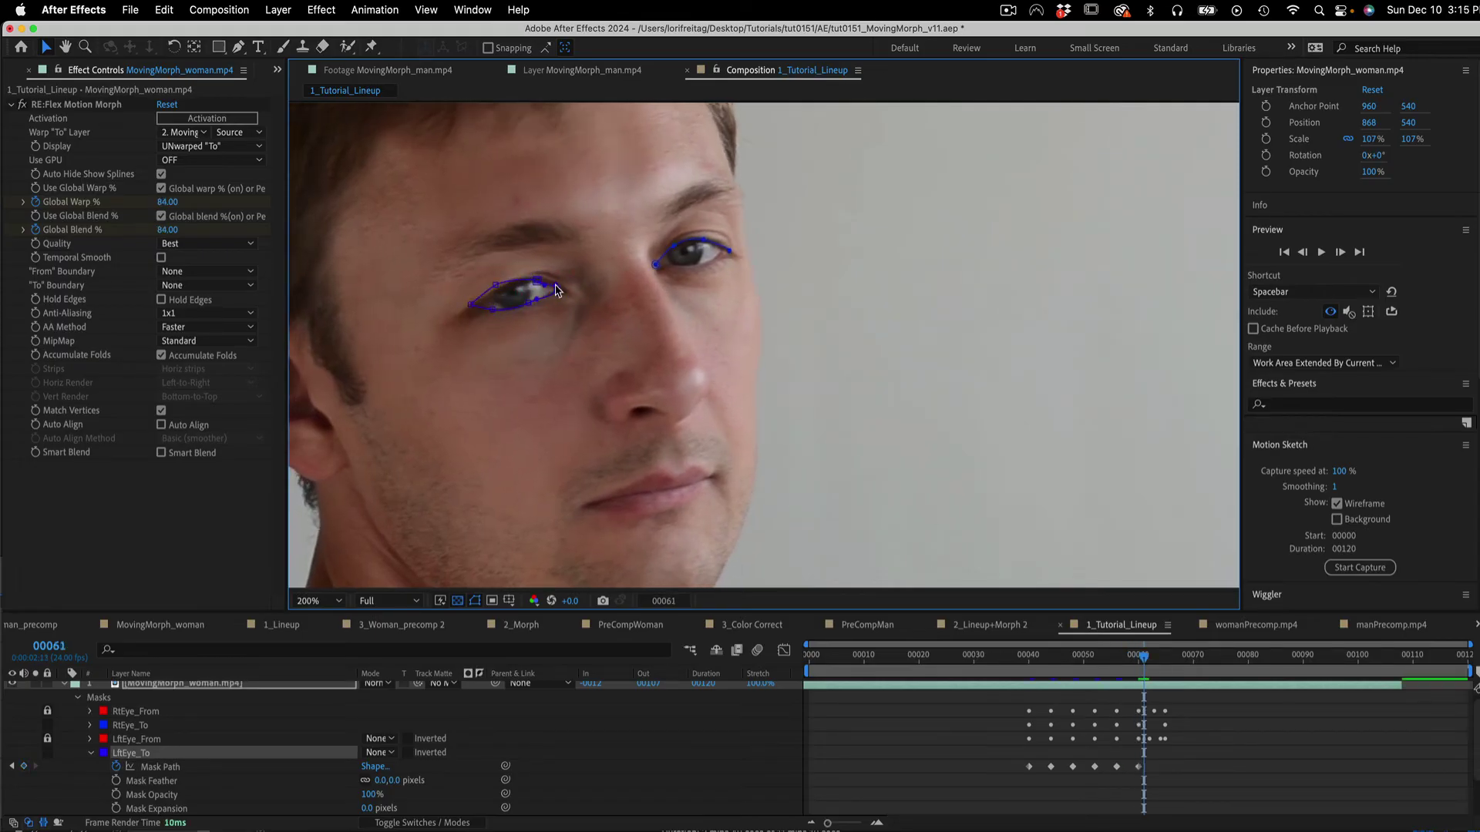
drag(427, 242, 601, 354)
drag(497, 291, 554, 302)
click(524, 289)
click(527, 310)
click(523, 290)
key(Page_Down)
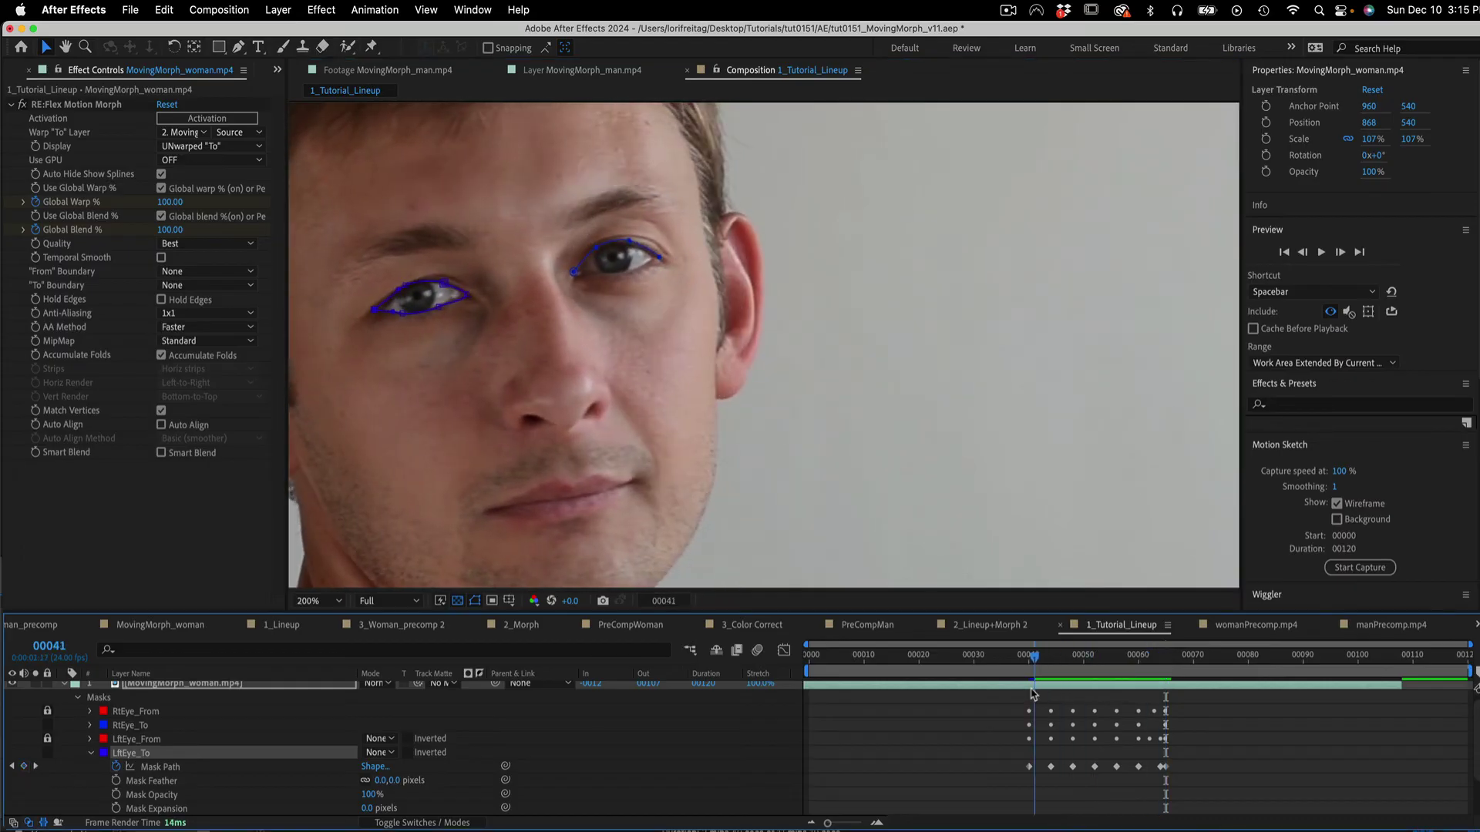
Draw an open Pen mask at frame 40 along the woman's hair outline, from the crown down the fringe side to the hair tips.
click(746, 153)
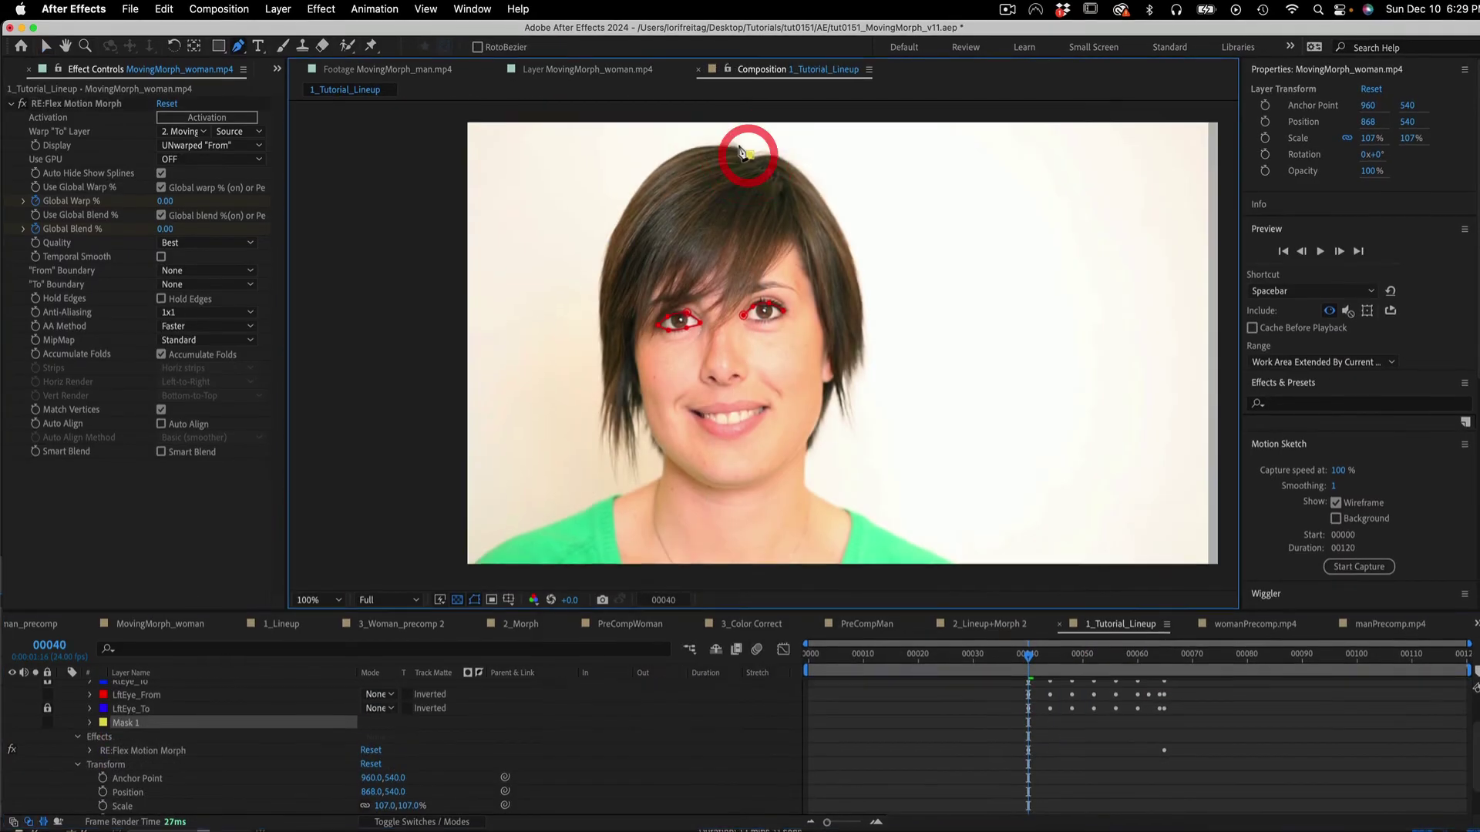
click(734, 143)
click(662, 160)
drag(631, 196, 628, 204)
click(603, 263)
click(603, 336)
click(604, 396)
click(610, 439)
click(624, 456)
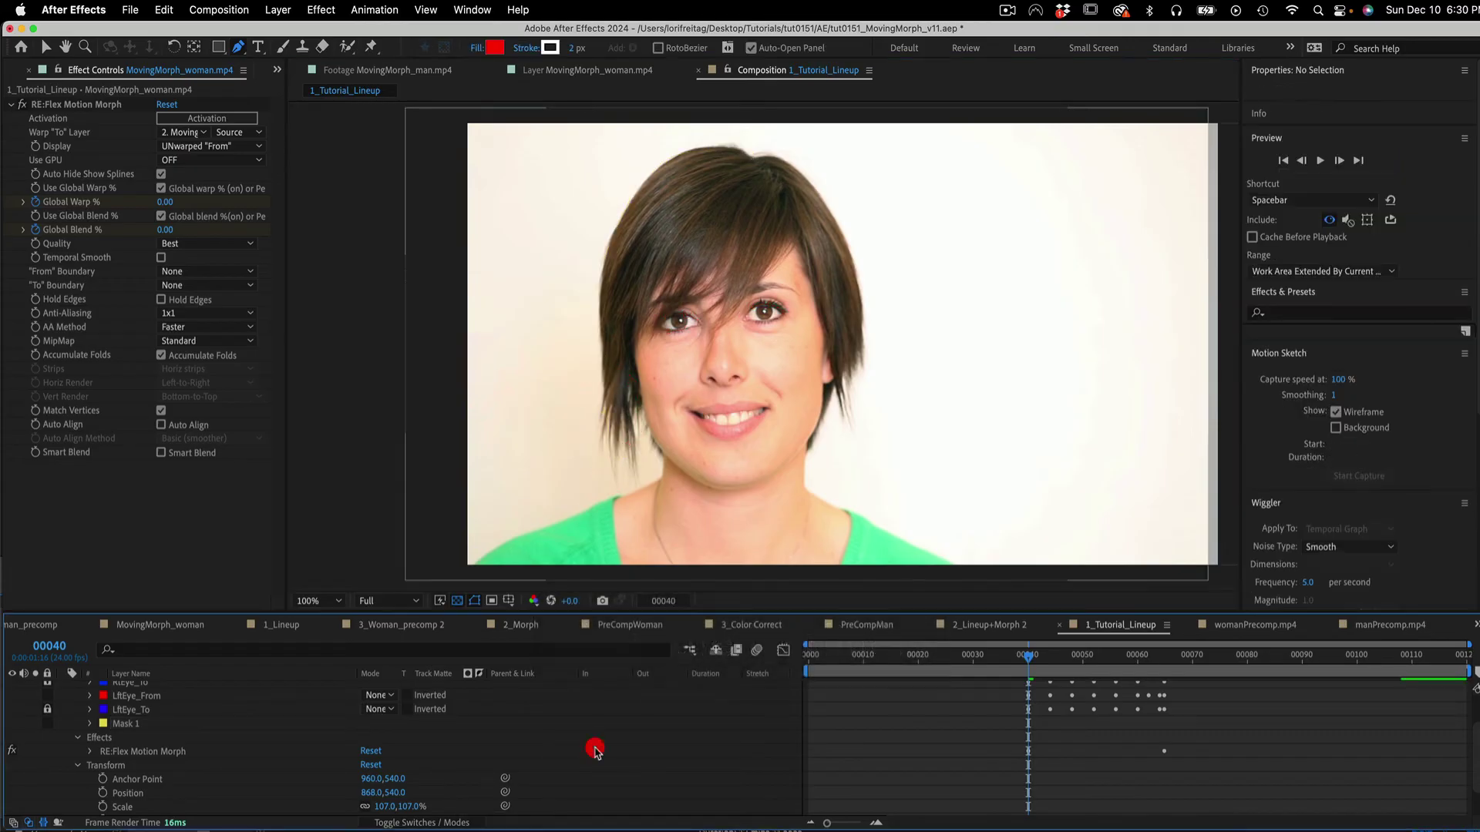
Adjust the points of the new open mask so it follows the outer edge of the woman's hair.
click(45, 47)
click(726, 149)
drag(725, 145, 725, 145)
click(751, 156)
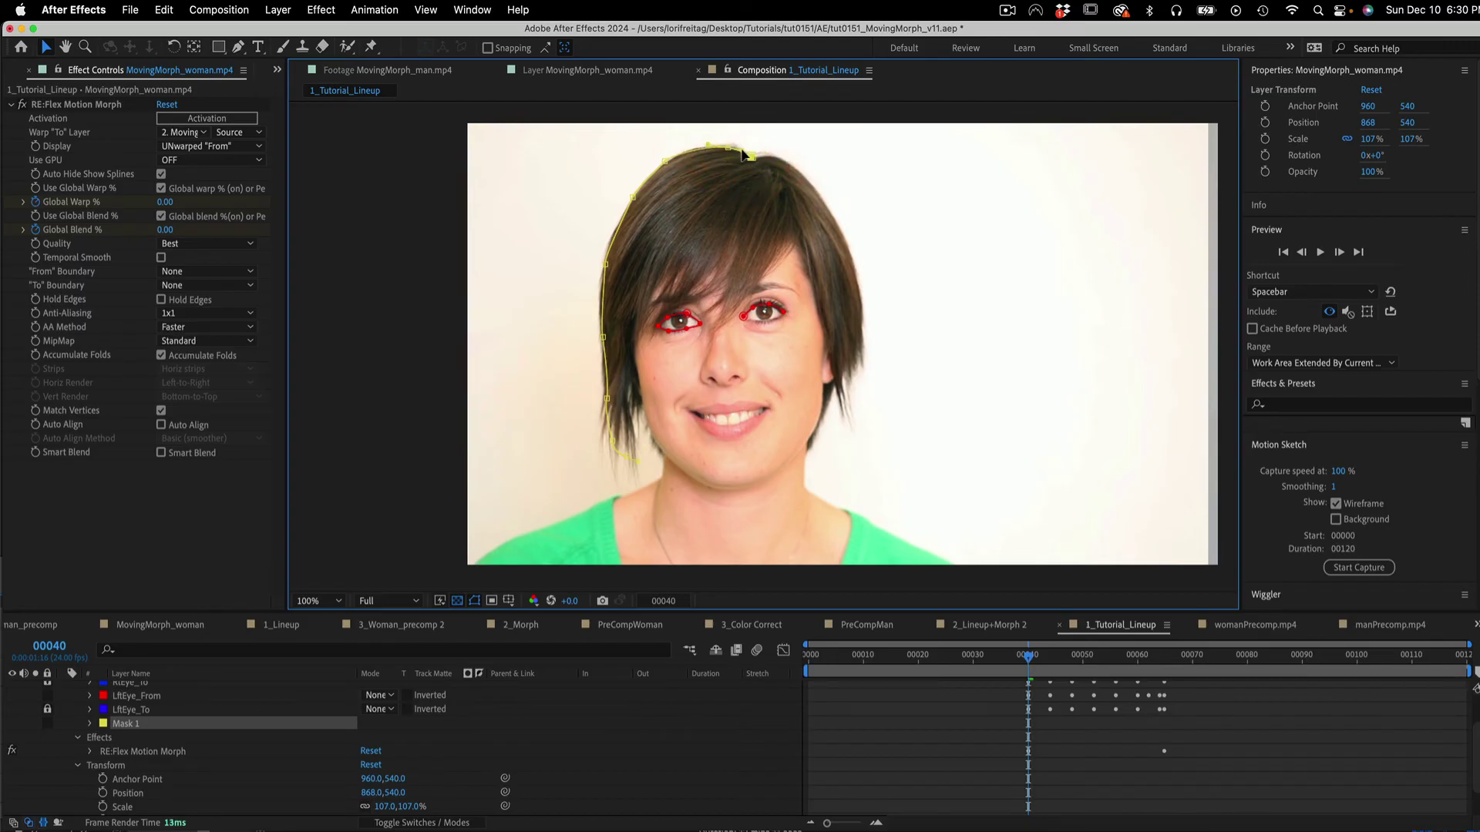
click(632, 198)
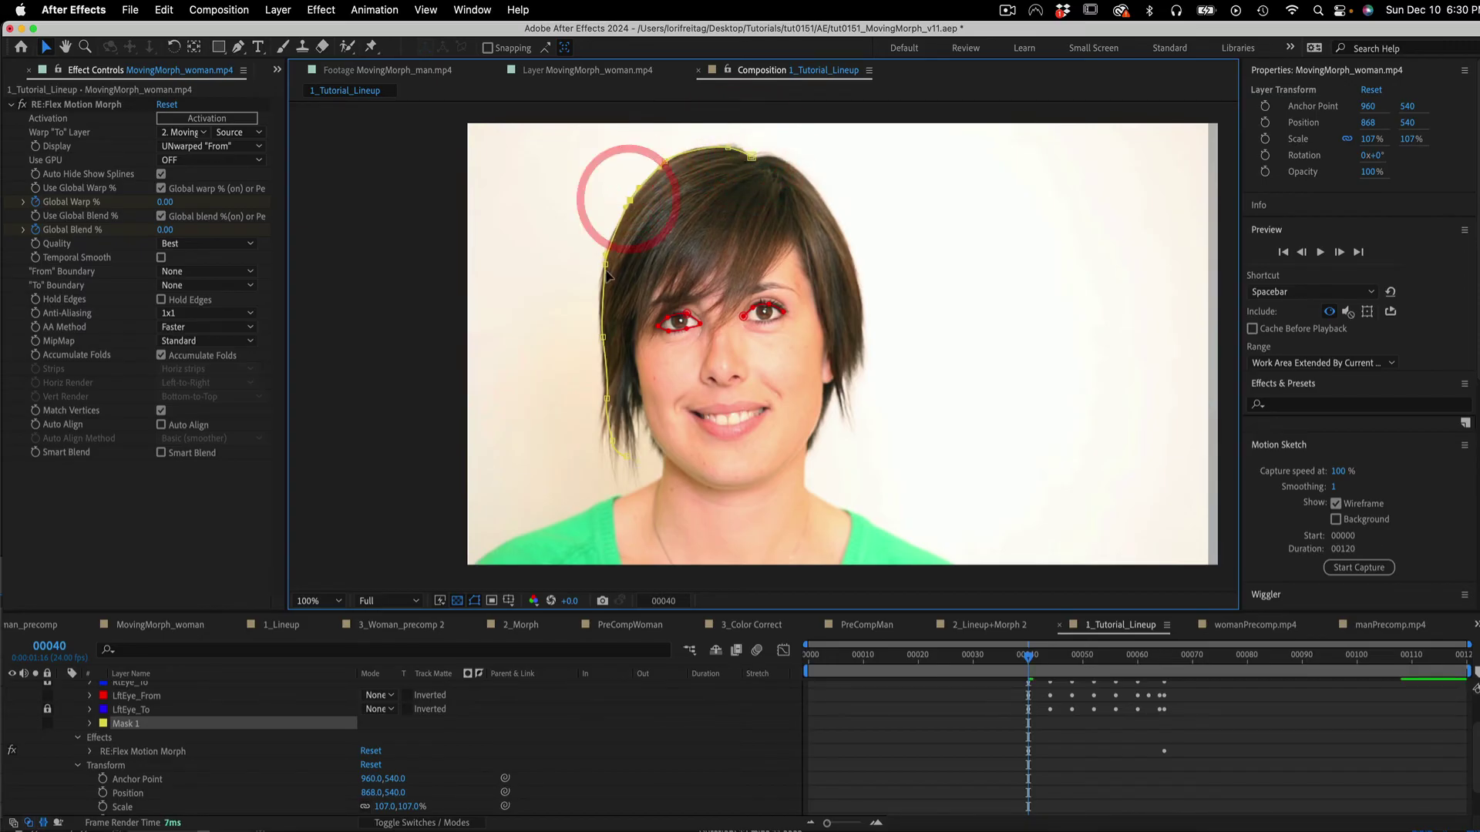
click(603, 333)
click(607, 400)
click(608, 431)
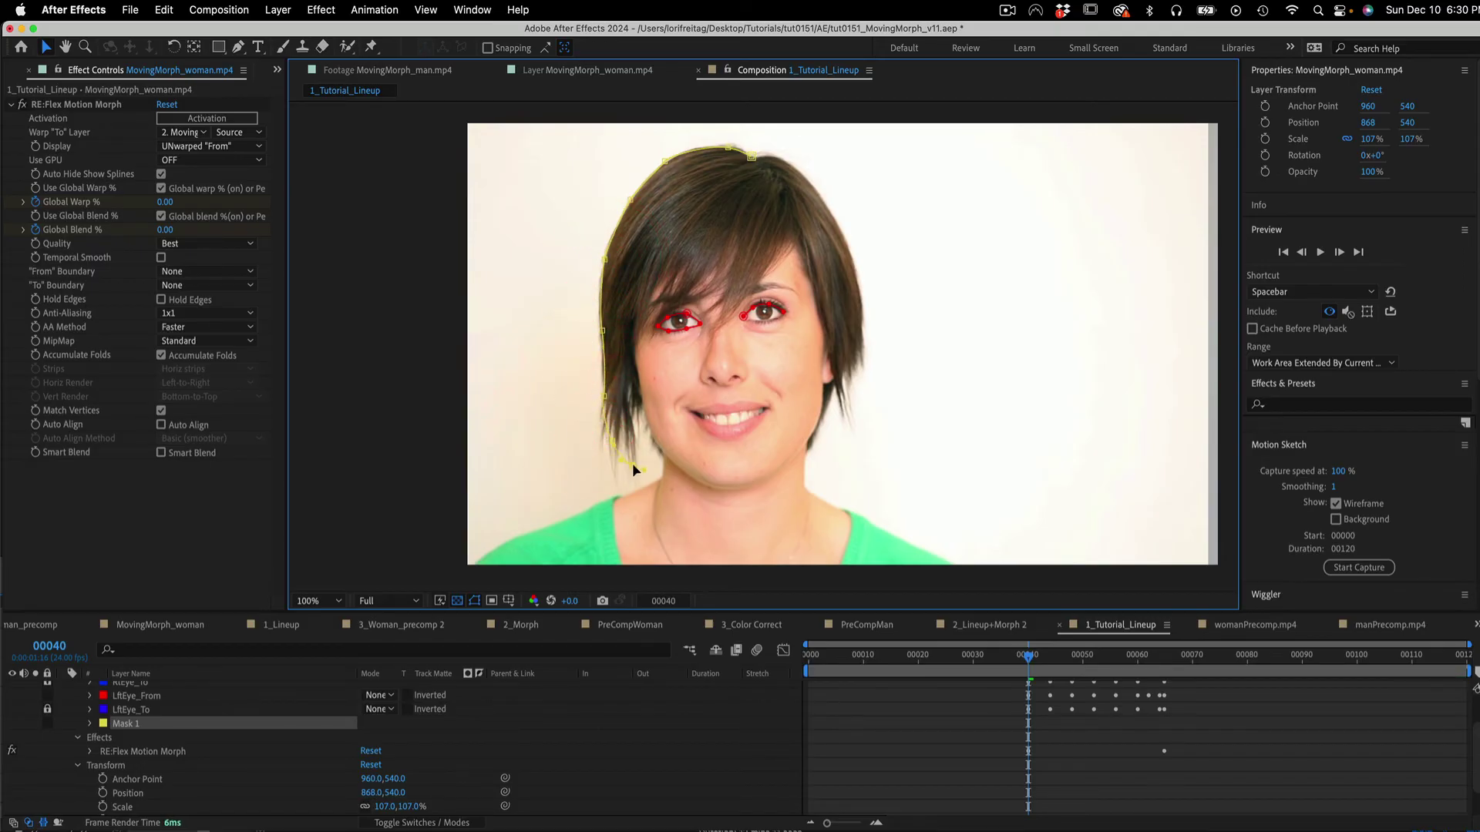
Enable Mask Path keyframing for the hair outline mask at frame 40 and set its color to red.
click(90, 724)
click(116, 738)
click(103, 724)
click(881, 311)
drag(898, 332, 921, 262)
click(1044, 310)
click(128, 724)
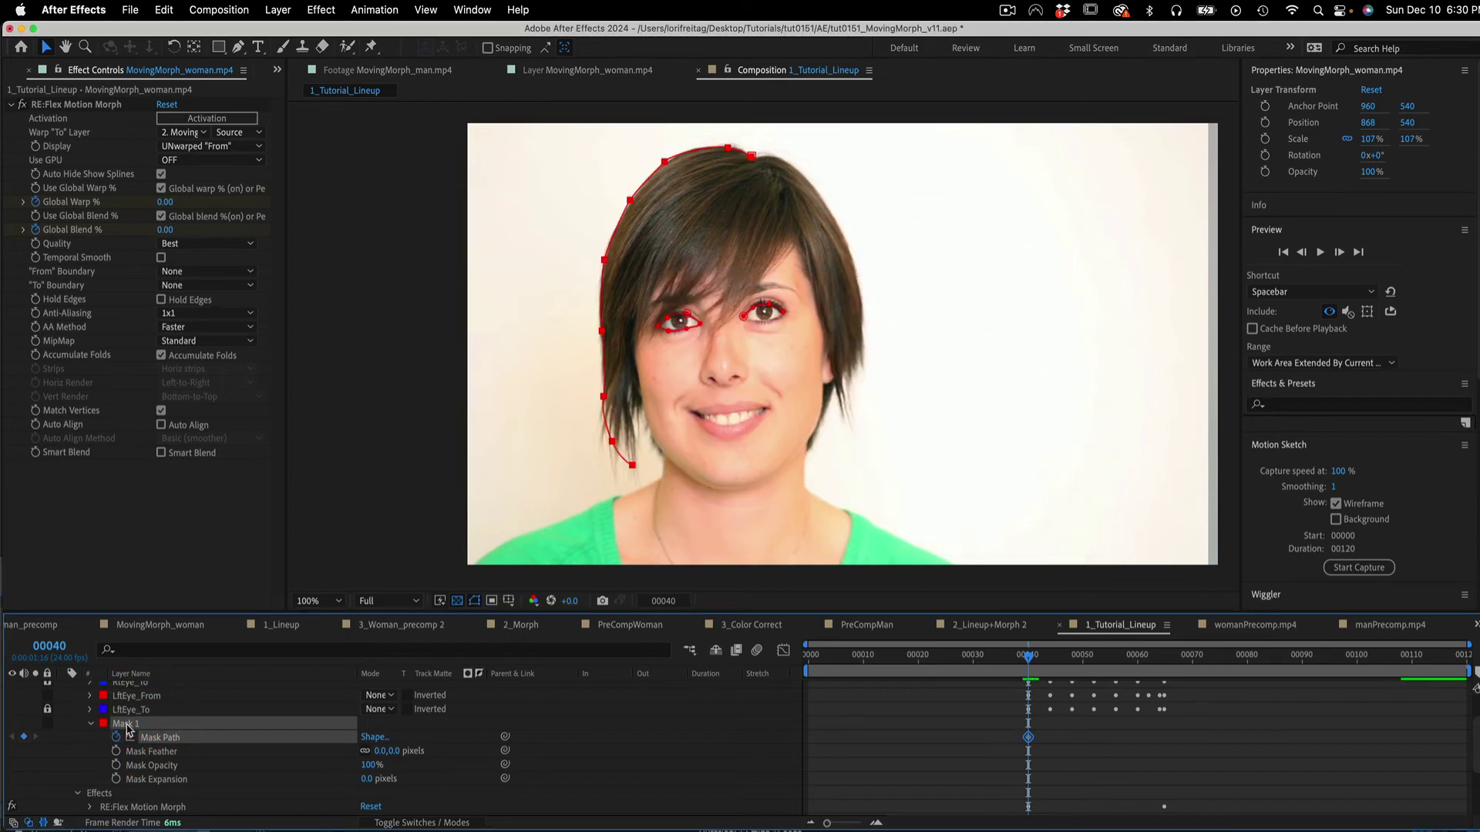
Duplicate the hair outline mask, name the pair LeftHairline_From and LeftHairline_To, then color the To copy blue and lock it.
key(ctrl+d)
key(Return)
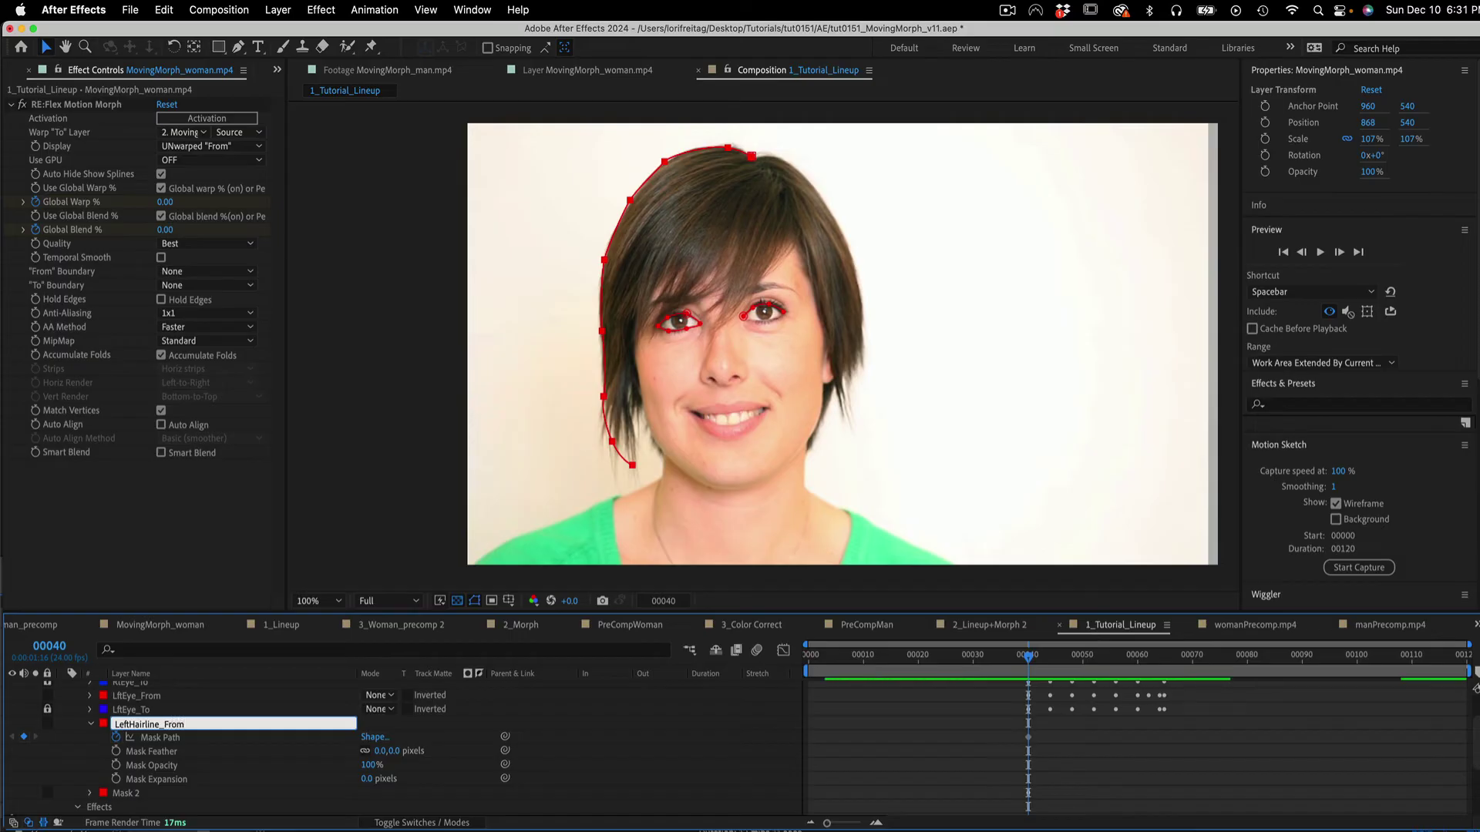
text(LeftHairline_From)
click(104, 793)
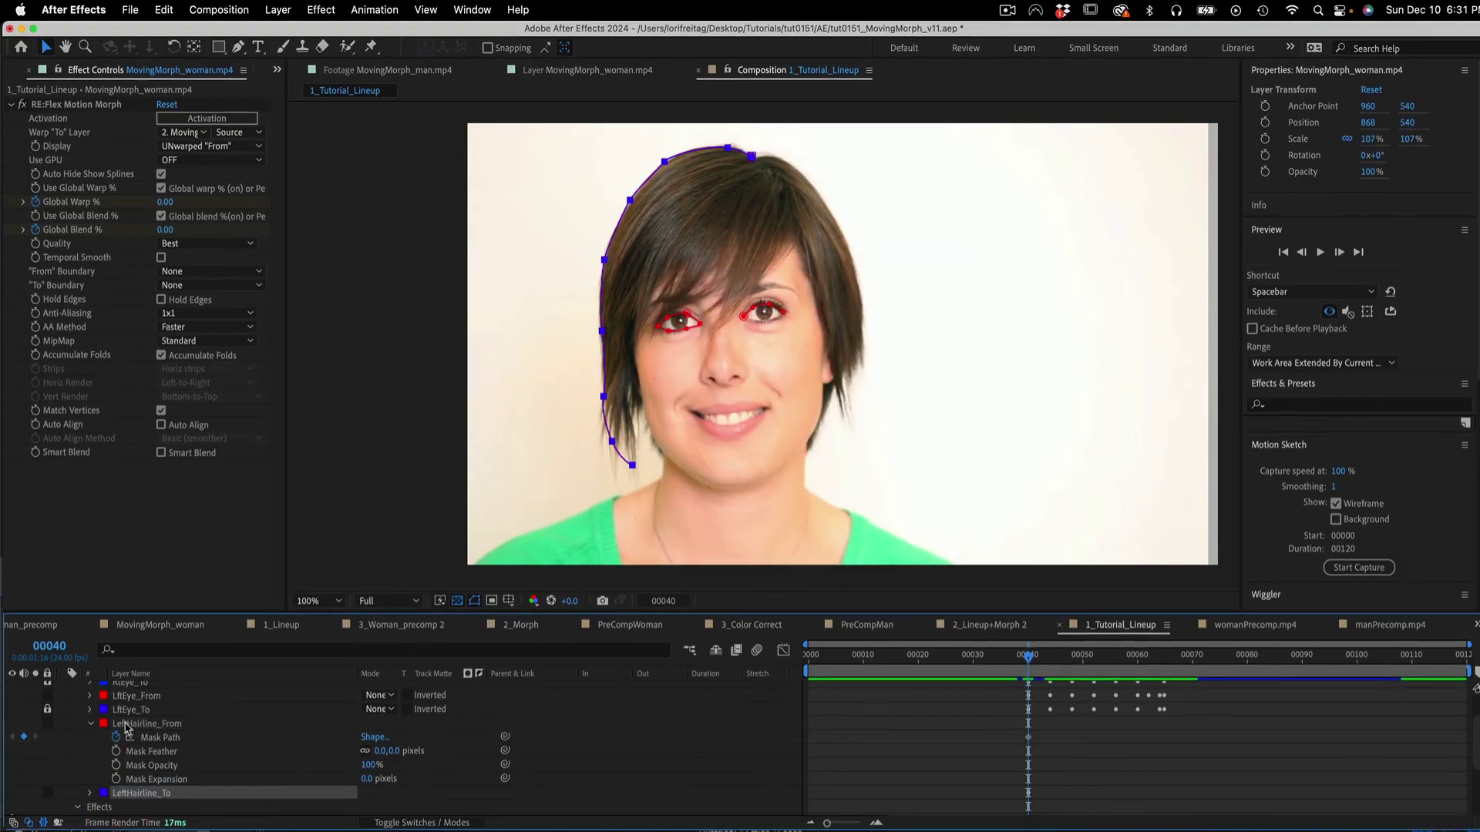
key(Return)
click(85, 105)
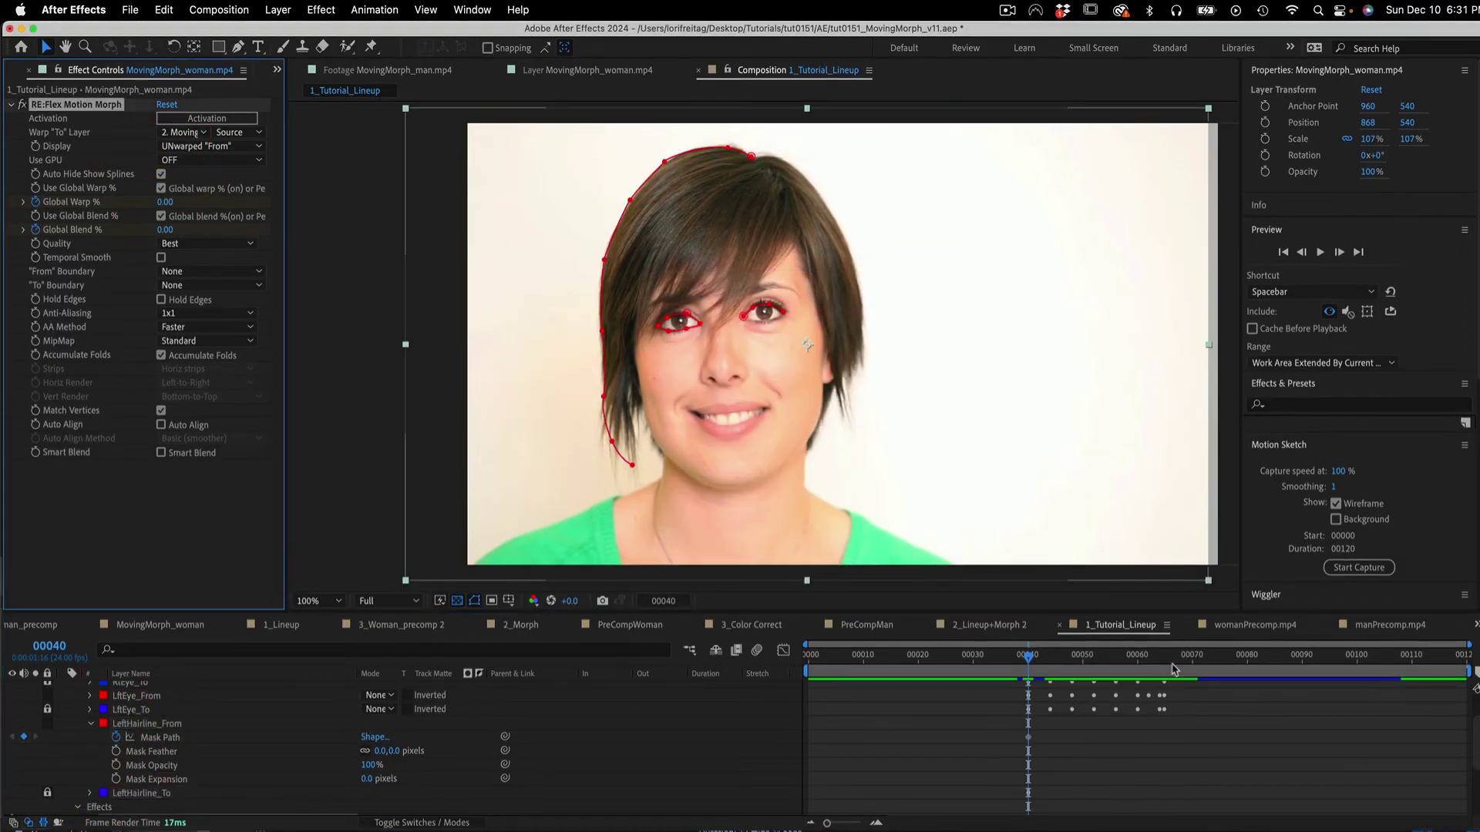
Adjust the LeftHairline_From spline points at frame 44 to follow the outer edge of the woman's hair.
drag(1029, 656, 1056, 656)
drag(752, 156, 753, 156)
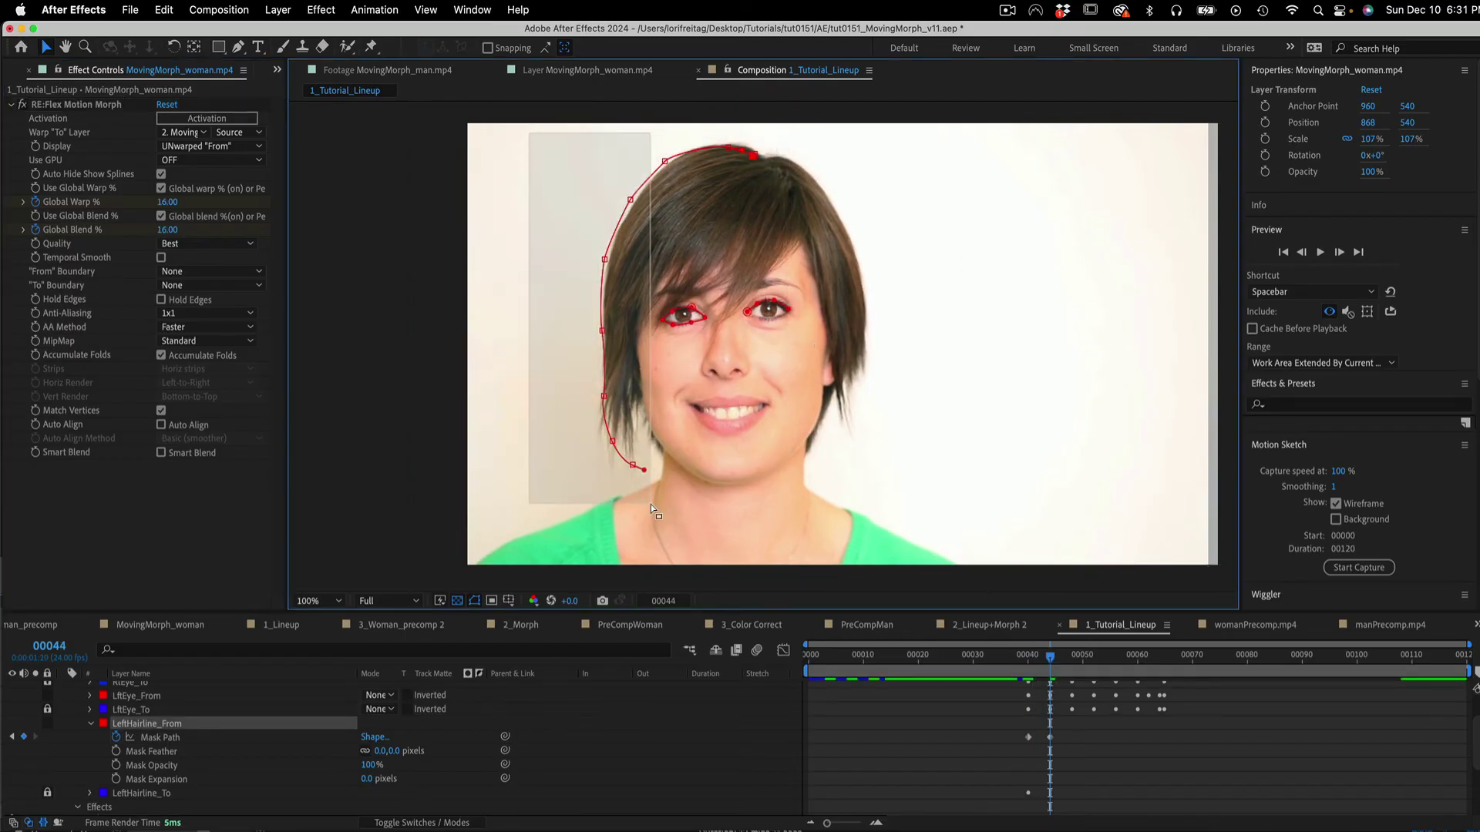
click(729, 147)
drag(753, 156, 760, 153)
click(487, 189)
drag(612, 395, 607, 394)
click(609, 250)
Move the side points of the LeftHairline_From spline onto the woman's hair edge at frame 48.
key(Page_Down)
key(Page_Down)
key(Page_Down)
key(Page_Down)
click(608, 392)
click(610, 248)
click(607, 328)
Refit the crown and hair-tip points of the LeftHairline_From spline at frame 52.
key(Page_Down)
key(Page_Down)
key(Page_Down)
key(Page_Down)
drag(735, 145, 737, 142)
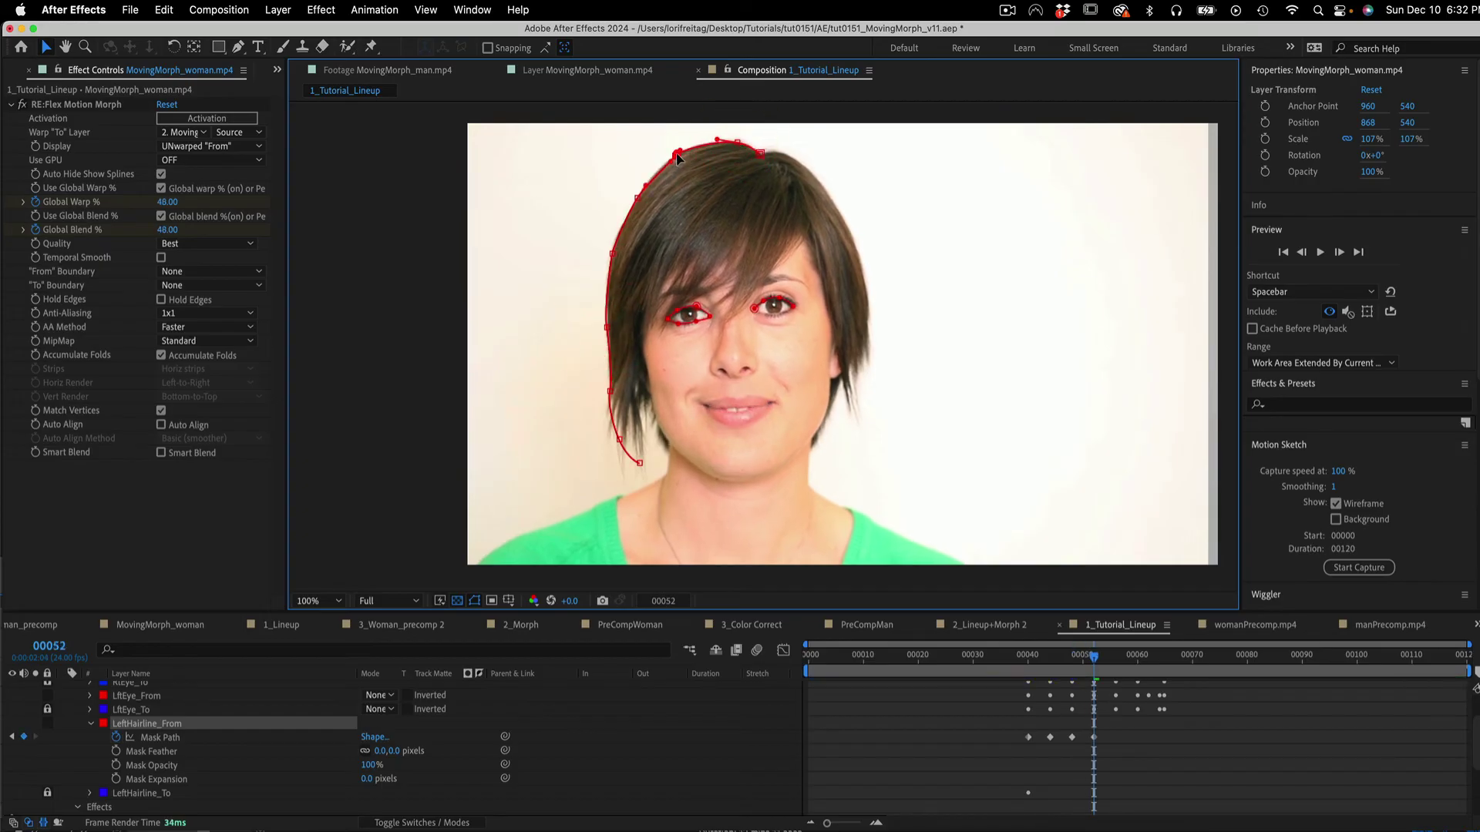
click(638, 463)
Reshape the LeftHairline_From spline at frame 56, adjusting its hair-tip, side and crown points to the woman's hair.
key(Page_Down)
key(Page_Down)
key(Page_Down)
key(Page_Down)
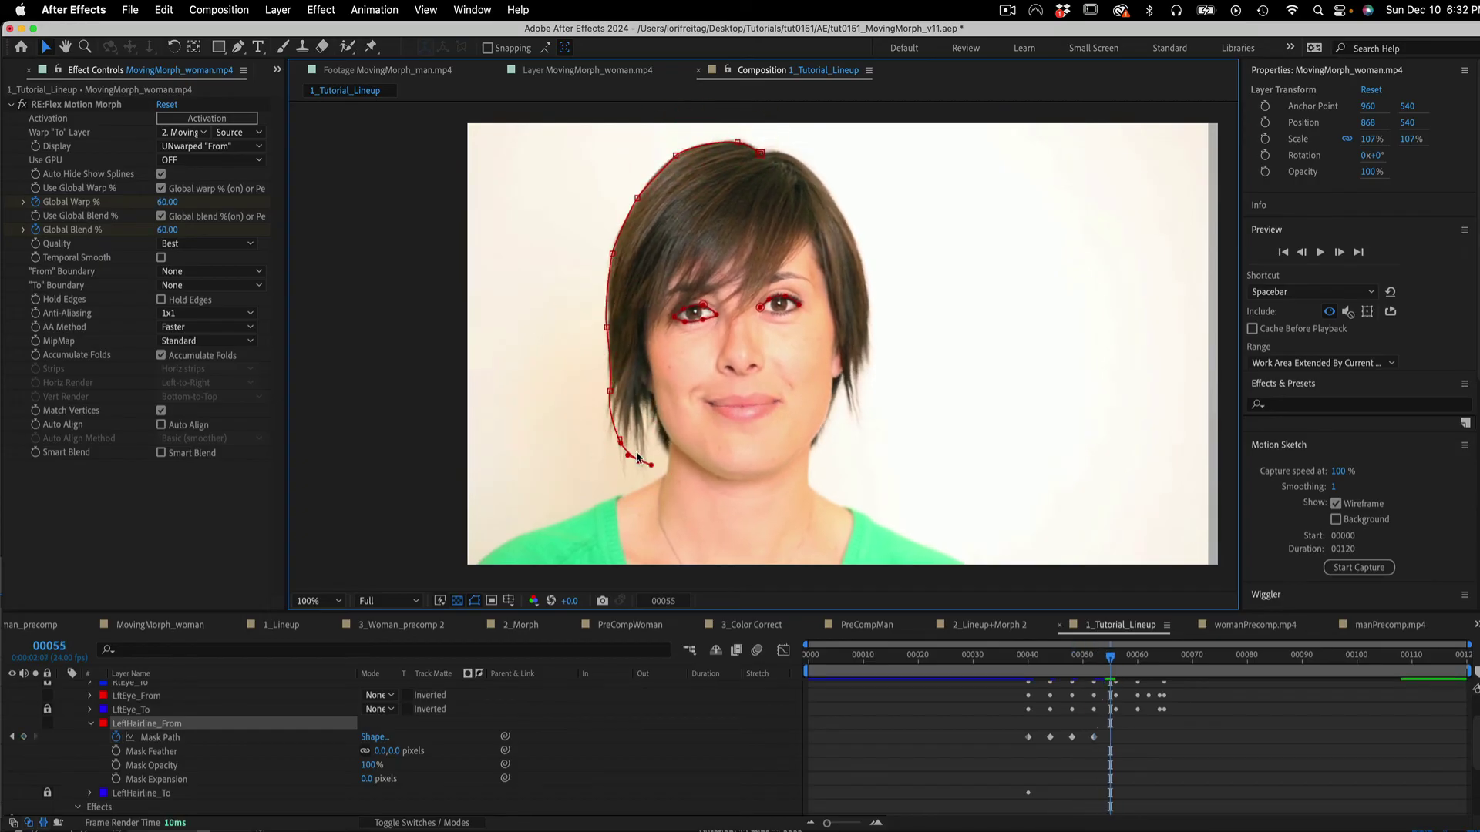
drag(620, 441, 640, 450)
drag(608, 328, 609, 327)
drag(612, 379, 612, 373)
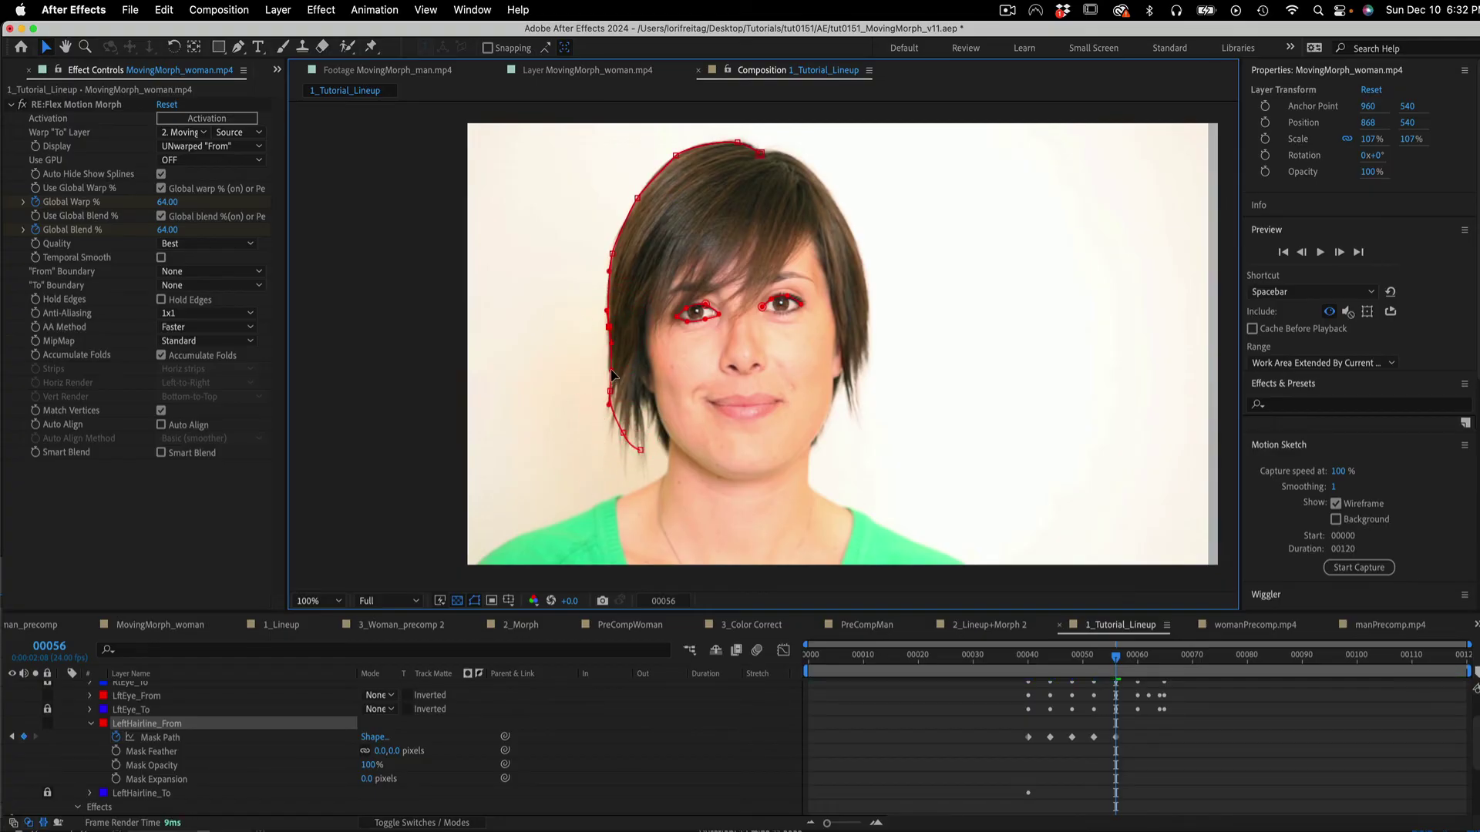
click(763, 156)
Adjust the upper and lower points of the LeftHairline_From spline to the woman's hair edge at frame 60.
key(Page_Down)
key(Page_Down)
key(Page_Down)
key(Page_Down)
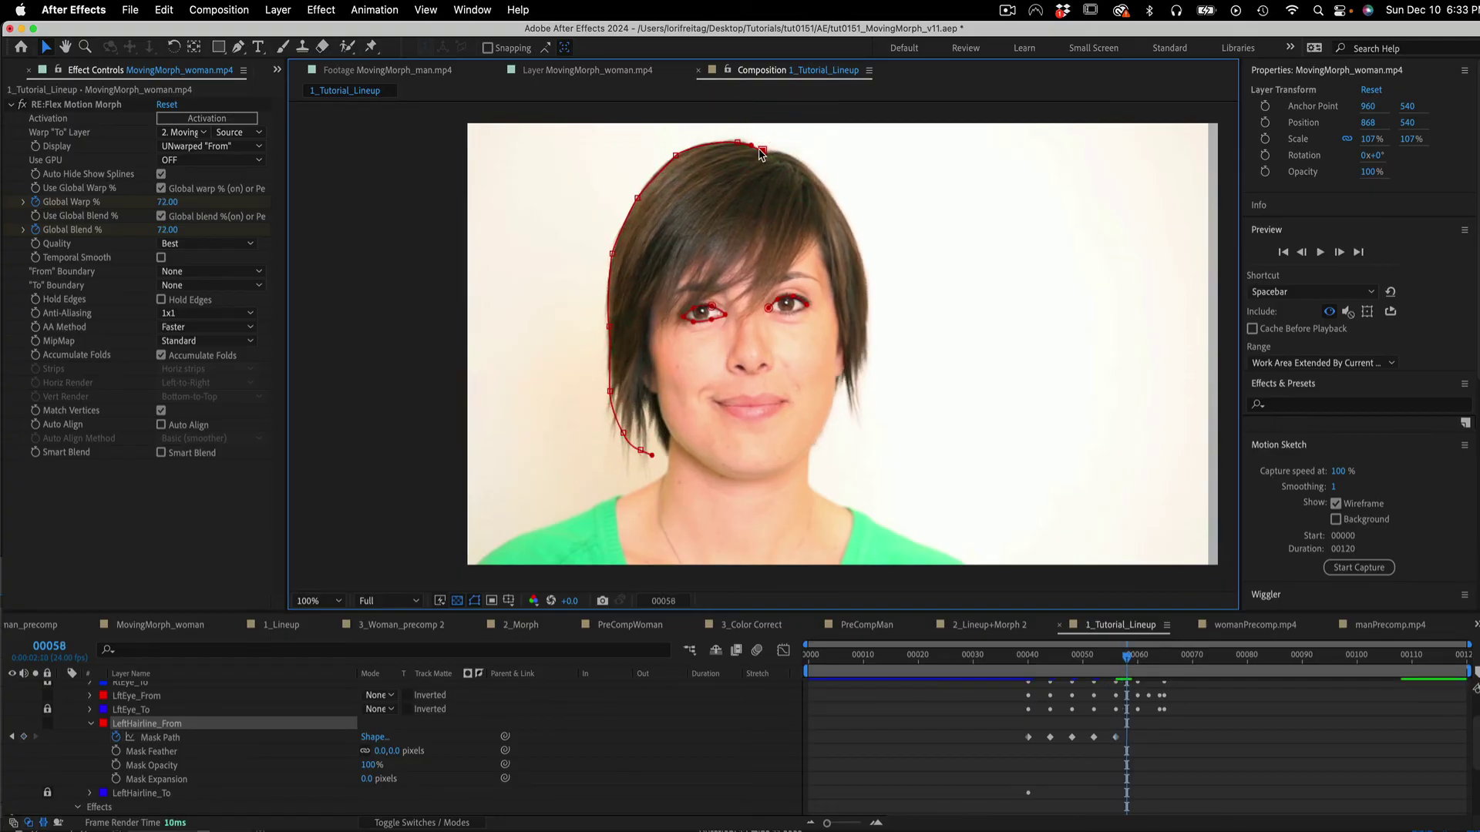
drag(639, 196, 676, 157)
drag(640, 450, 641, 448)
drag(622, 433, 611, 387)
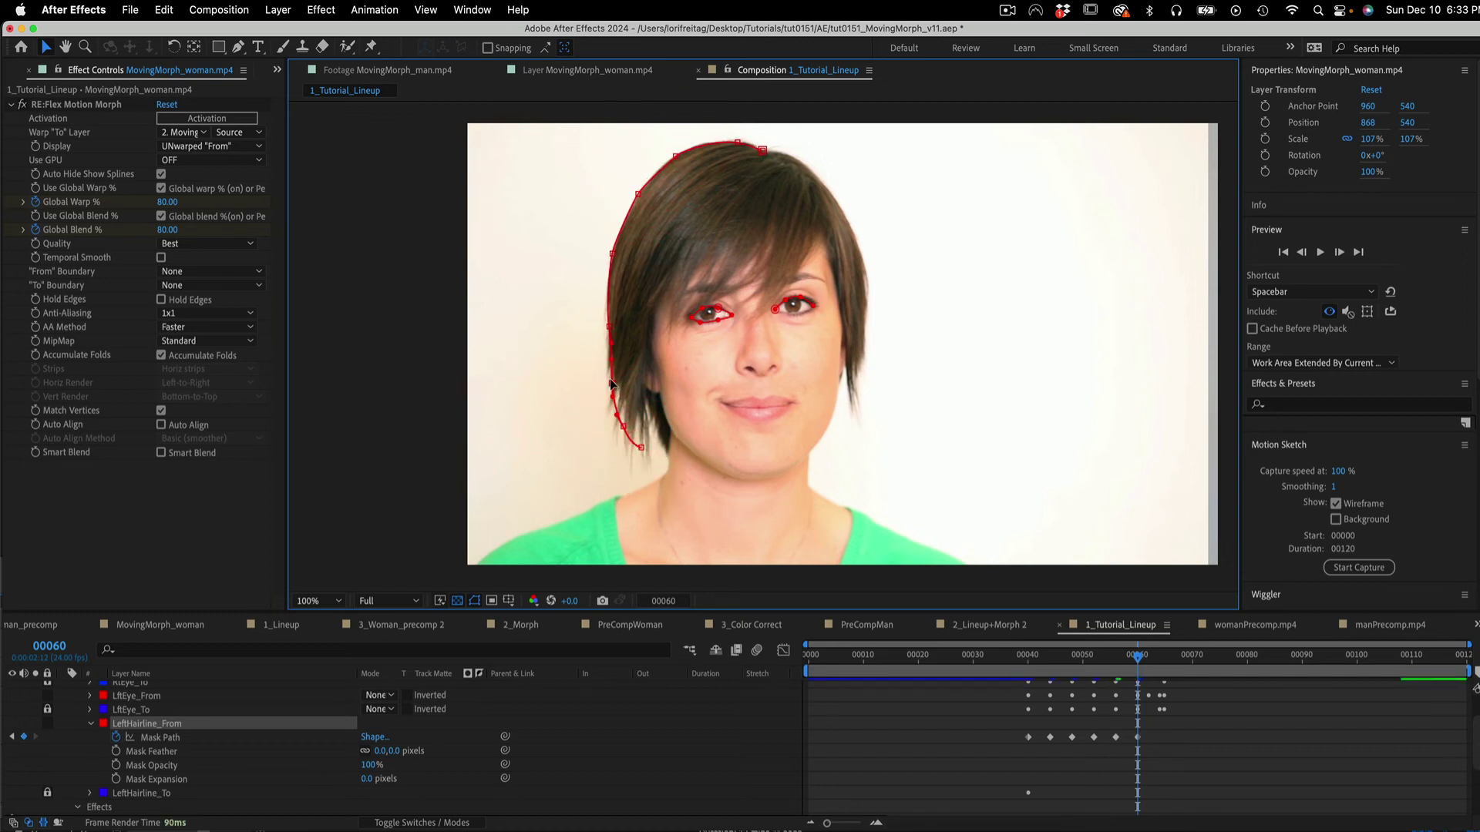
Fit the LeftHairline_From spline to the woman's hair edge at frame 65, moving its crown and side points.
key(Page_Down)
key(Page_Down)
key(Page_Down)
key(Page_Down)
key(Page_Down)
click(743, 142)
drag(638, 194, 681, 158)
drag(611, 253, 618, 251)
drag(609, 326, 614, 324)
mouse_move(613, 383)
mouse_down()
mouse_move(660, 450)
mouse_move(616, 380)
mouse_up()
Return to frame 40, display UNwarped "To", lock LeftHairline_From and expand the LeftHairline_To mask.
click(1029, 673)
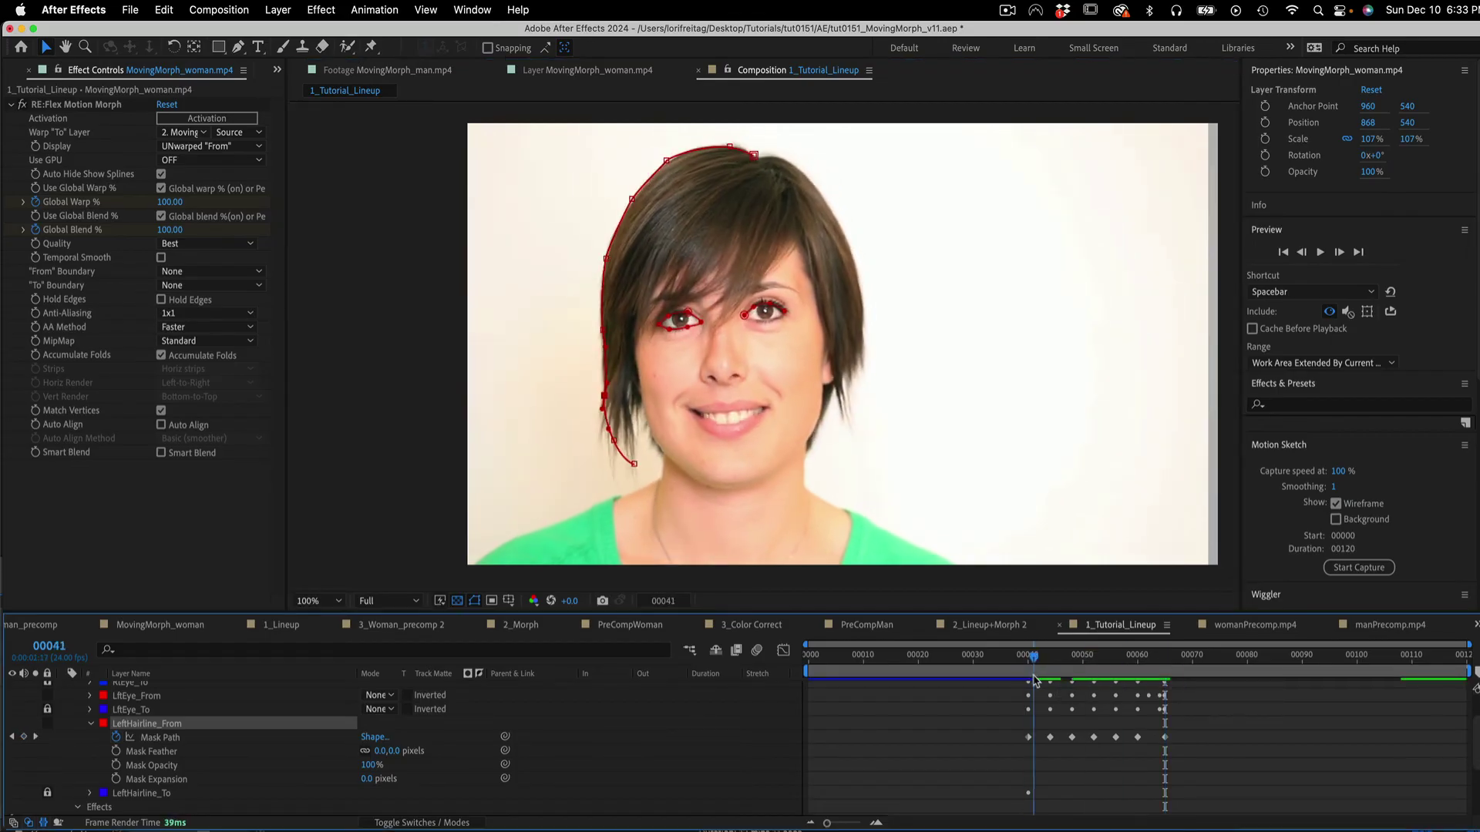
click(193, 146)
click(193, 220)
click(90, 723)
click(47, 724)
click(90, 737)
mouse_move(846, 241)
mouse_down()
mouse_move(892, 234)
mouse_move(823, 232)
mouse_up()
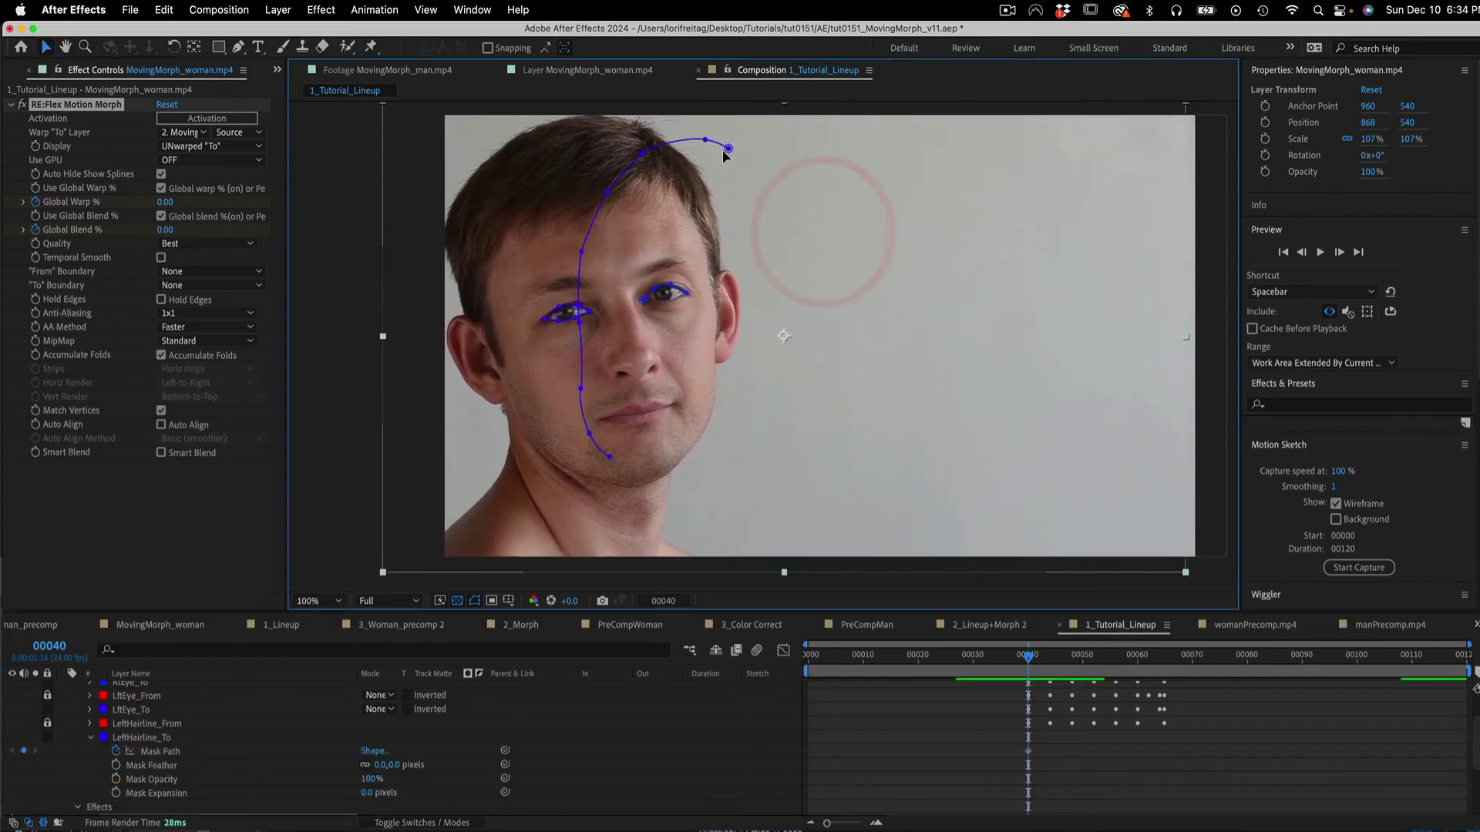
Select all points of the LeftHairline_To spline and move it over to the man's hairline at frame 40.
click(728, 149)
shift+click(704, 140)
shift+click(641, 153)
shift+click(607, 192)
shift+click(582, 251)
shift+click(579, 323)
shift+click(581, 388)
shift+click(590, 433)
shift+click(609, 457)
drag(727, 147, 623, 122)
Reshape the LeftHairline_To spline at frame 40 so it follows the outer edge of the man's hair toward his ear.
click(517, 192)
drag(504, 167, 489, 159)
drag(477, 217, 449, 228)
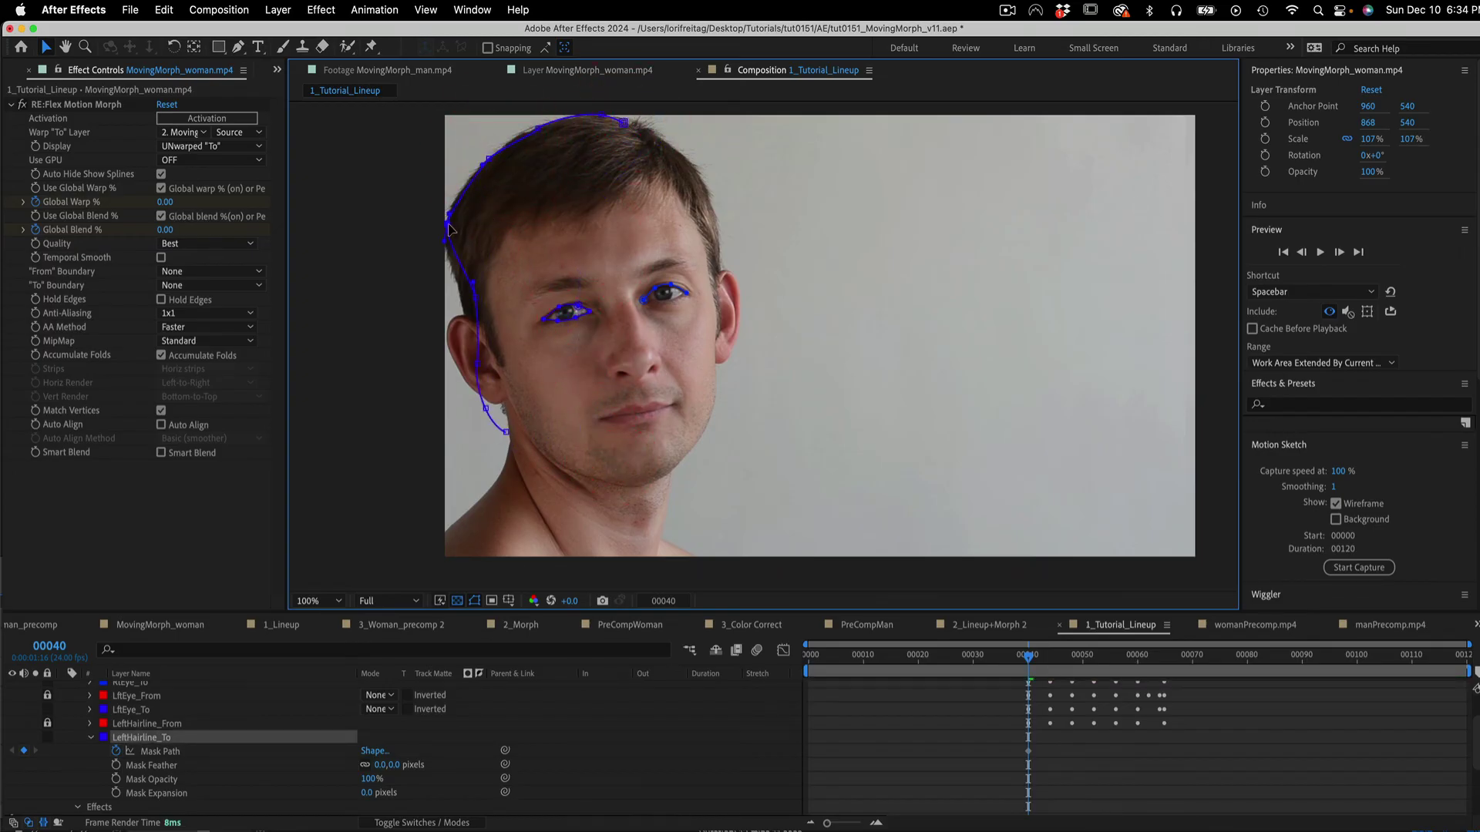
drag(472, 283, 456, 281)
click(460, 311)
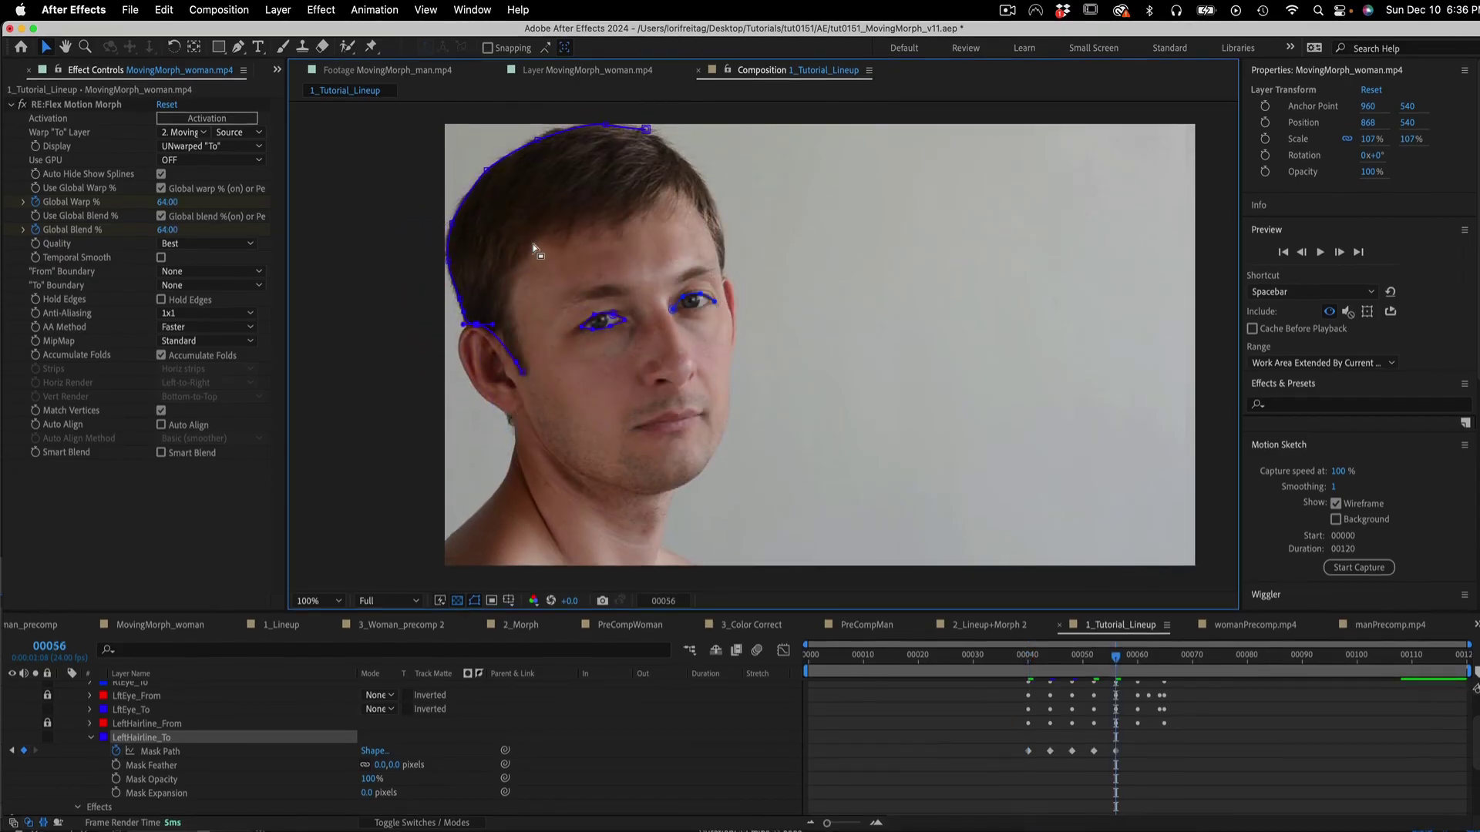
Refine the LeftHairline_To spline against the man's crown, hair edge and sideburn from frame 56 through 65, then scrub back to frame 40.
drag(526, 369, 529, 370)
drag(459, 297, 457, 300)
drag(646, 130, 648, 131)
key(Page_Down)
key(Page_Down)
key(Page_Down)
key(Page_Down)
key(Page_Down)
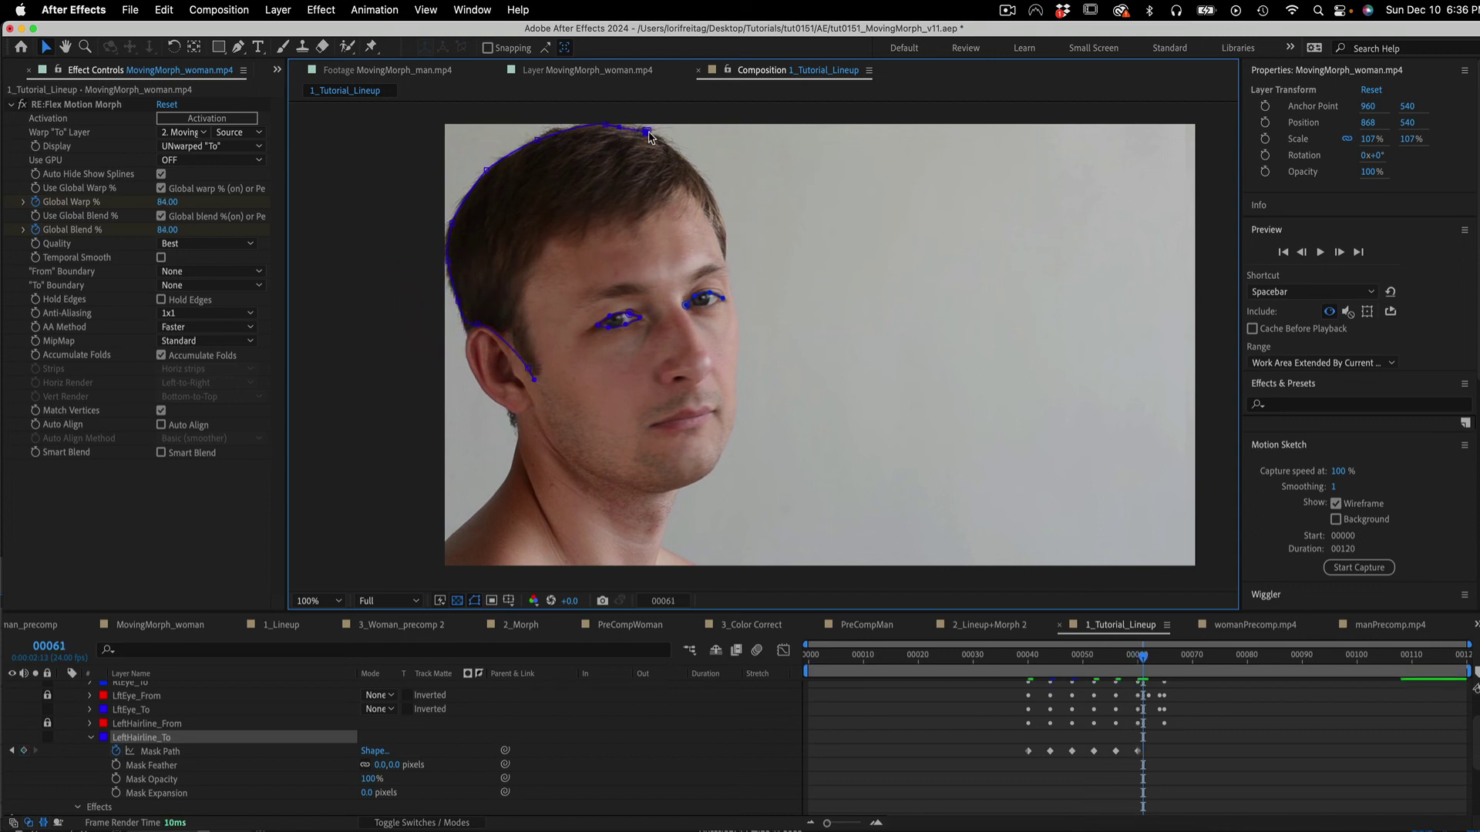
drag(471, 328, 459, 340)
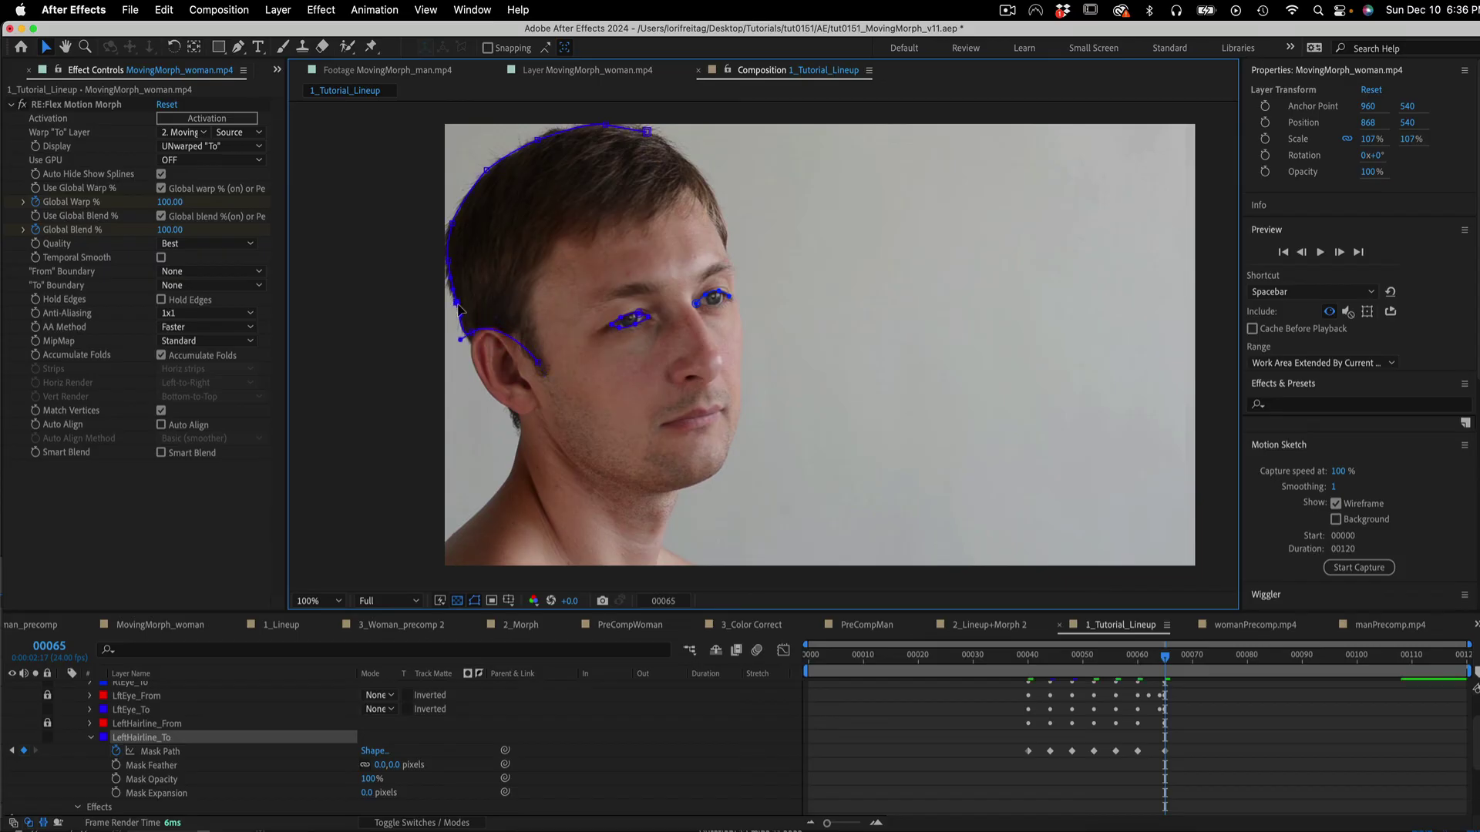
drag(1165, 663, 1029, 688)
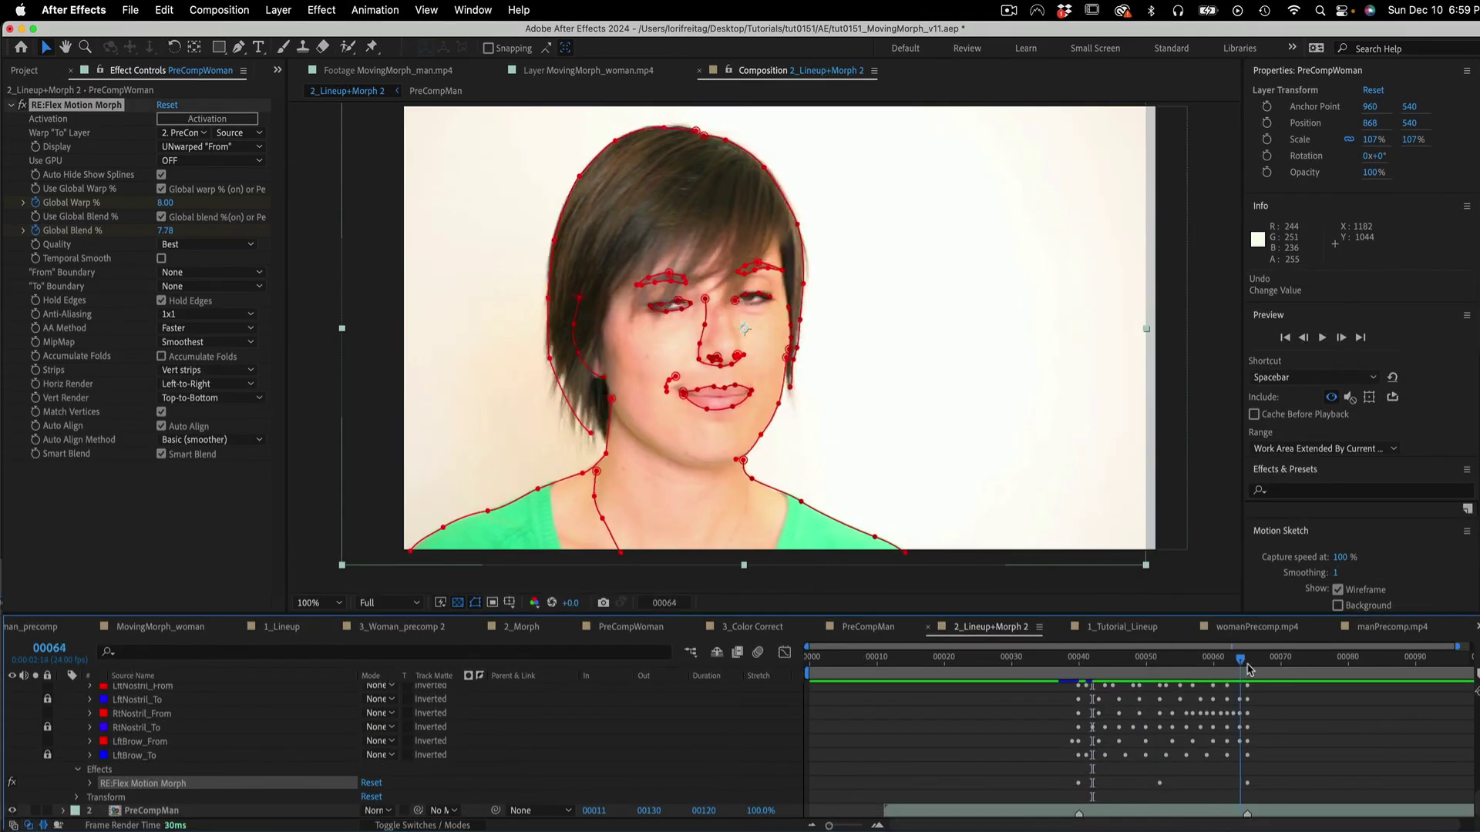
At frame 40 of 2_Lineup+Morph 2, check the man's splines in UNwarped "To", then set the display to Warped and Blended.
mouse_move(1110, 675)
mouse_down()
mouse_move(1133, 675)
mouse_move(1071, 676)
mouse_move(1191, 675)
mouse_move(1095, 693)
mouse_move(1078, 692)
mouse_move(1206, 667)
mouse_move(1078, 661)
mouse_up()
click(193, 148)
click(205, 221)
click(196, 146)
click(202, 157)
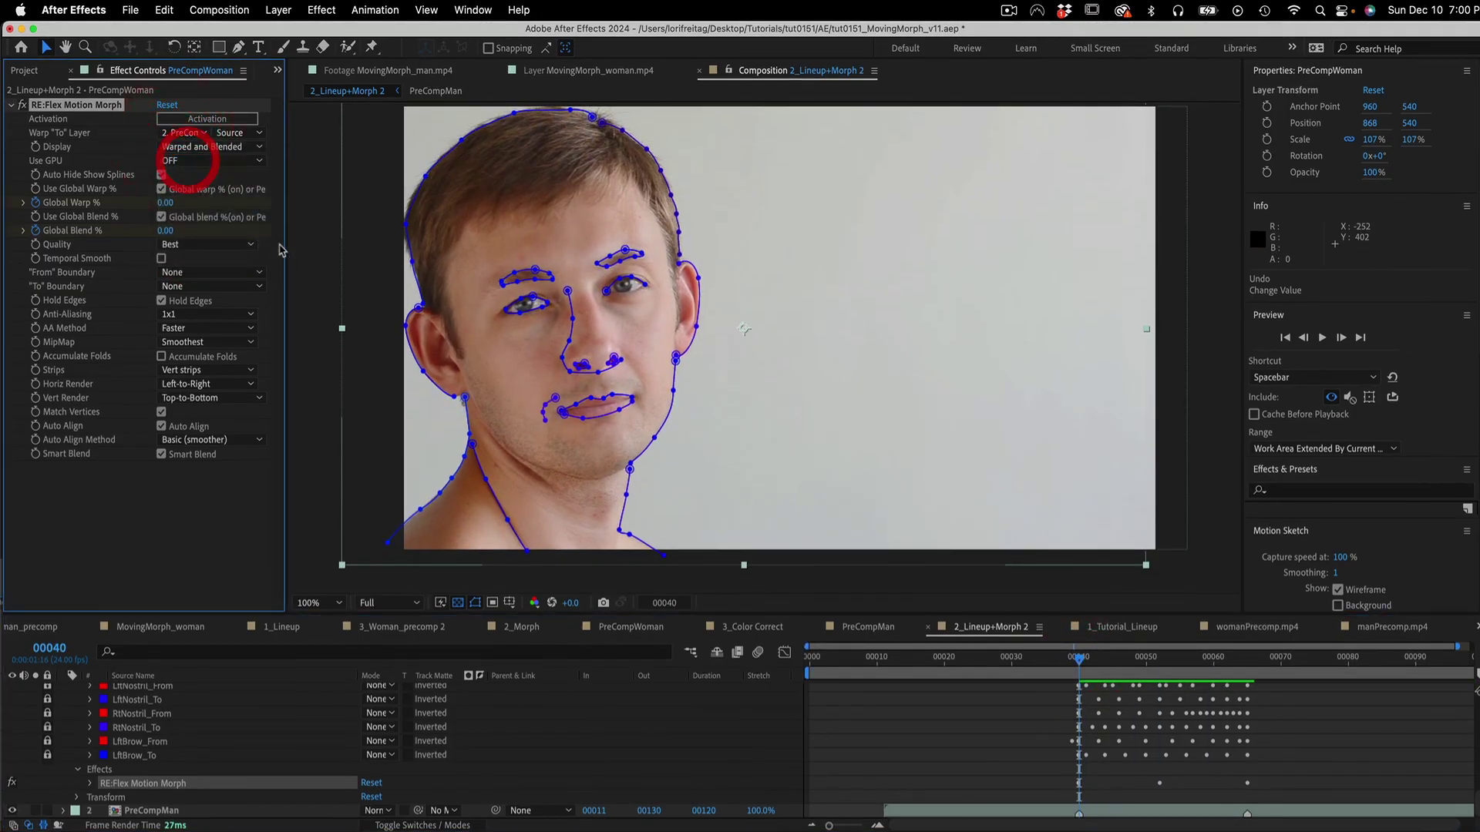
Preview the morph from frame 40 and compare frame 45 with Auto Align and Smart Blend off and on.
key(space)
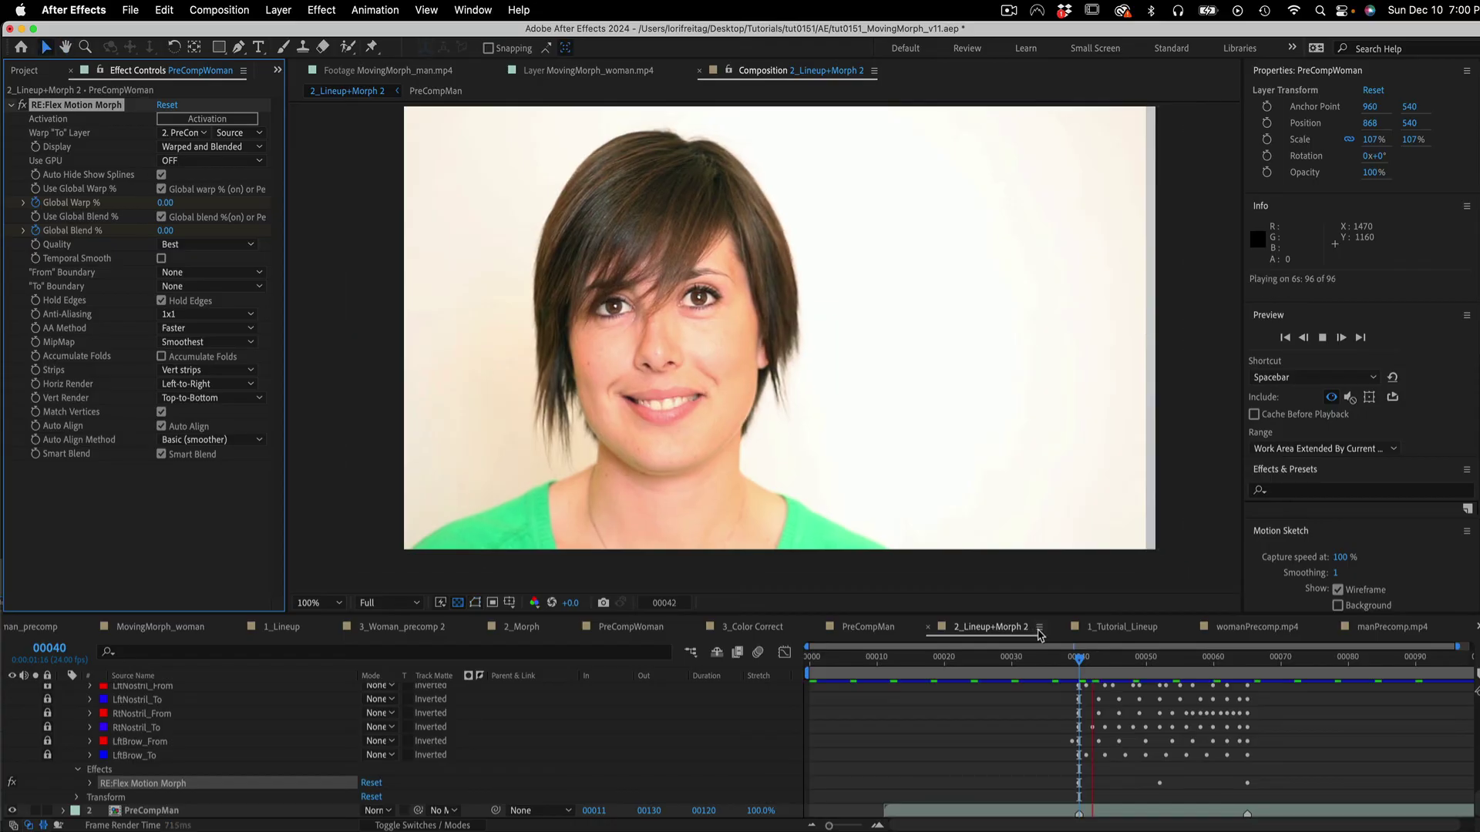
click(1078, 676)
click(1154, 661)
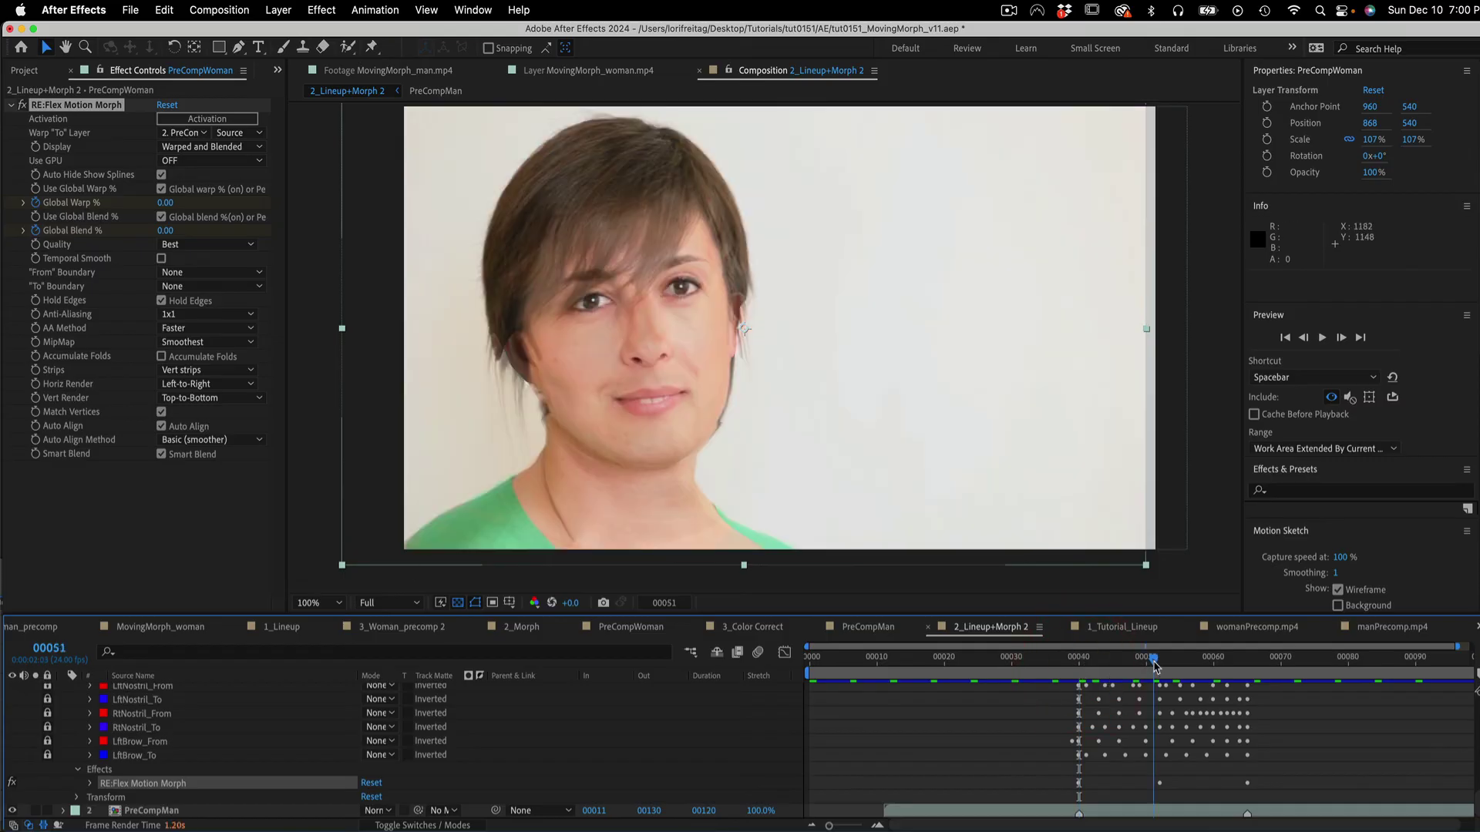
click(1113, 672)
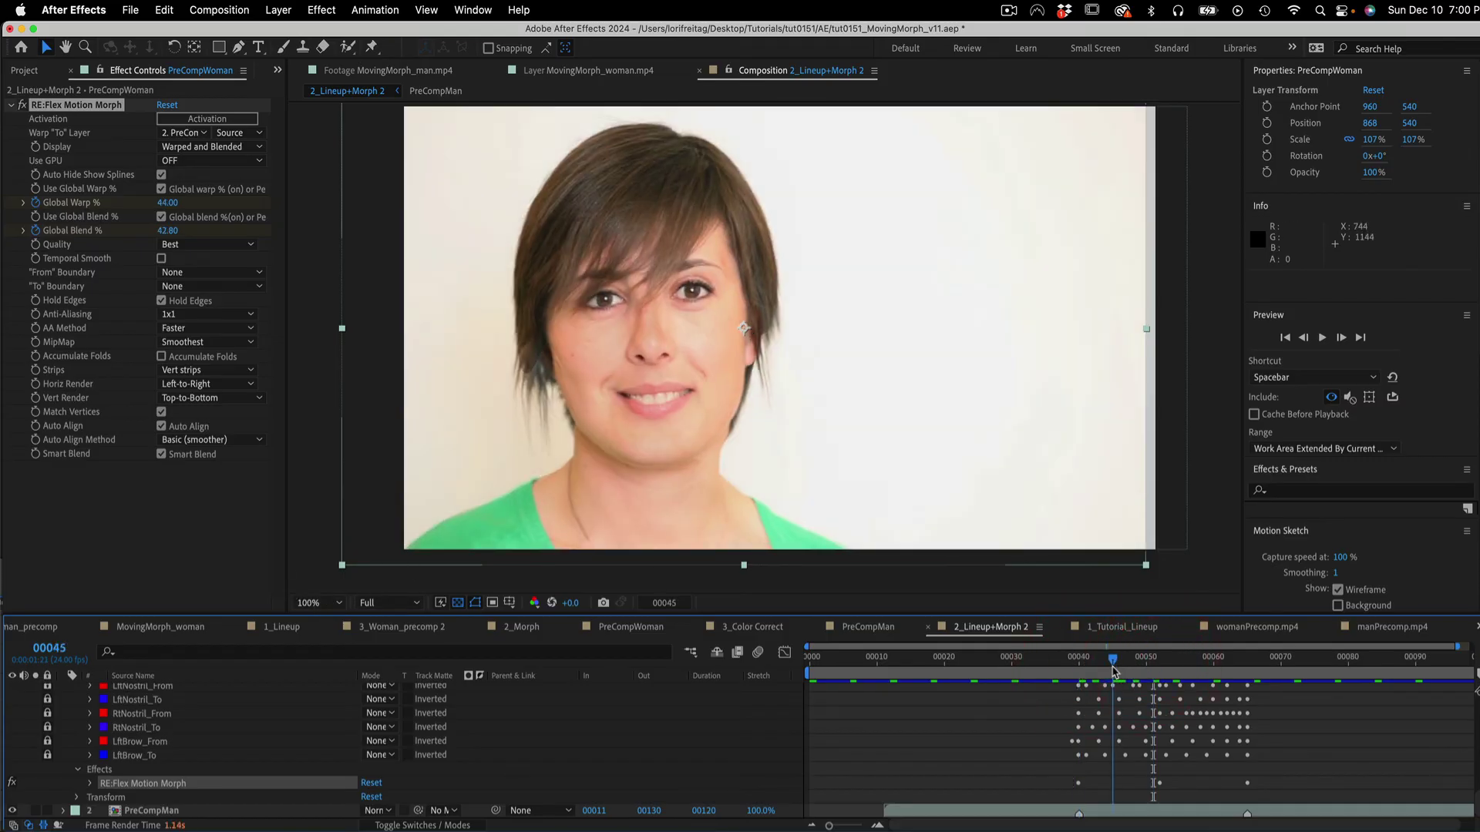
click(161, 427)
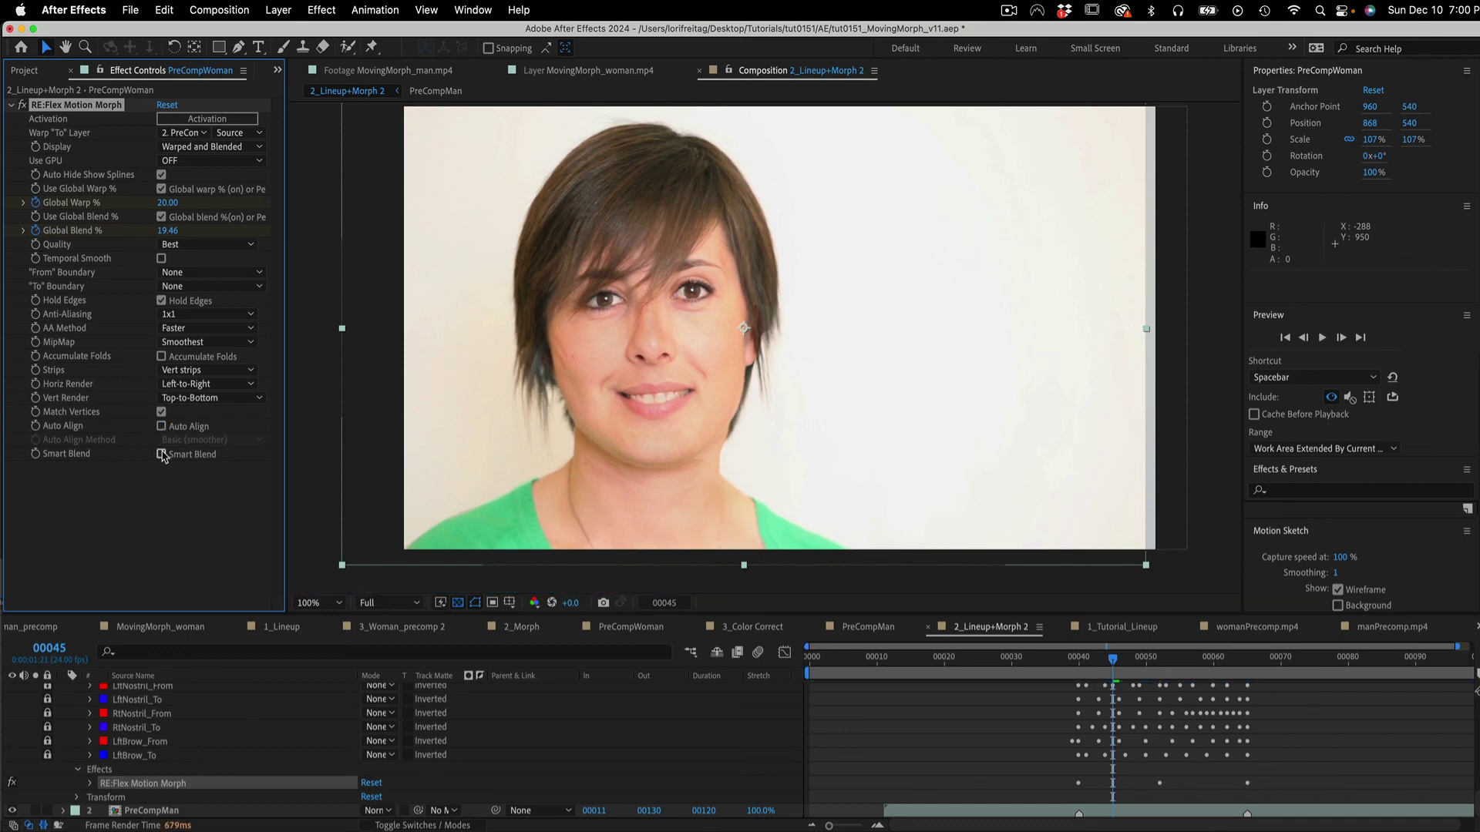
click(161, 427)
Play the morph from around frame 40 with Accumulate Folds on and then off to compare the two results.
click(161, 357)
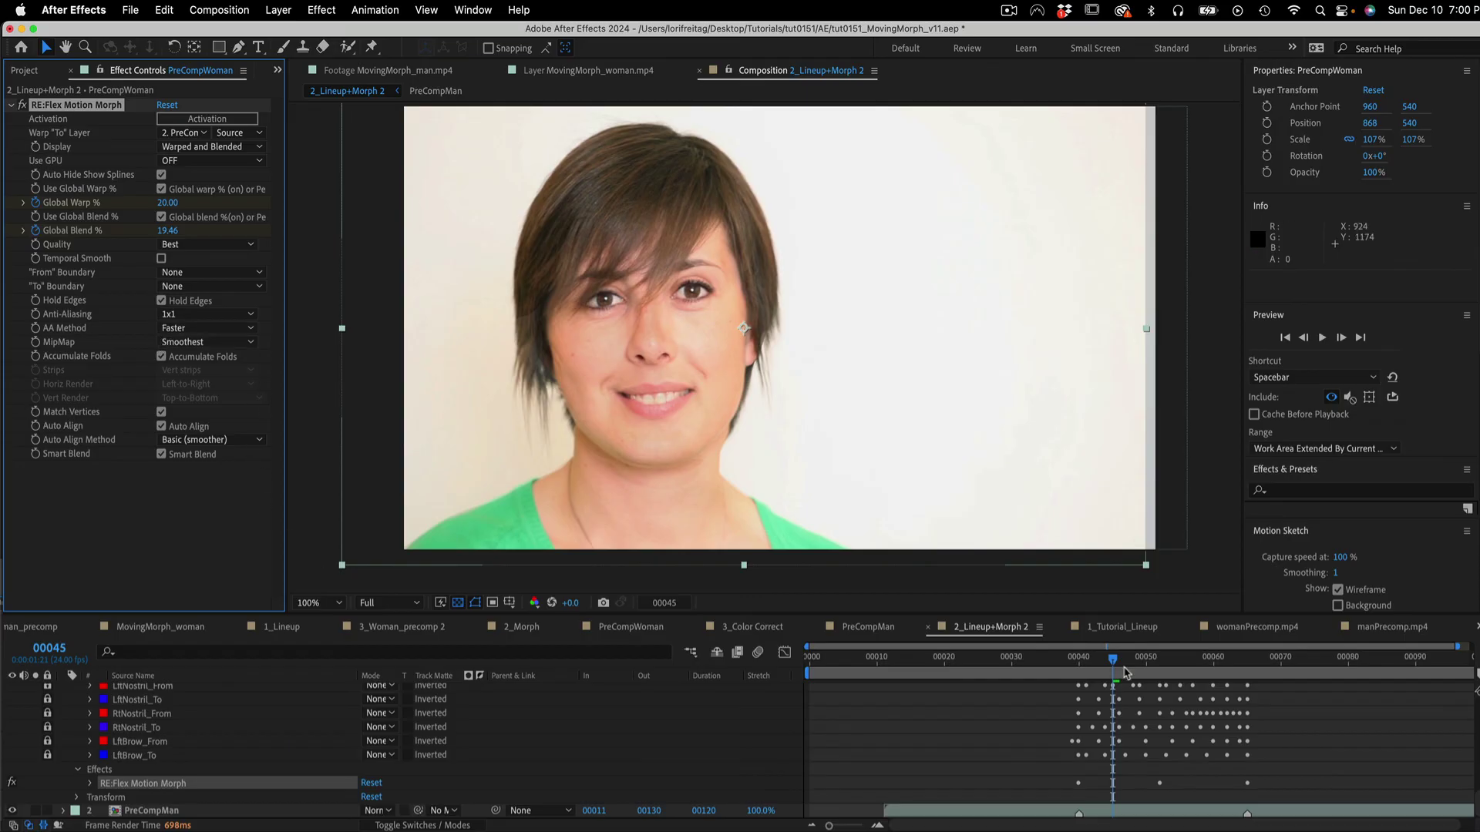
click(1072, 665)
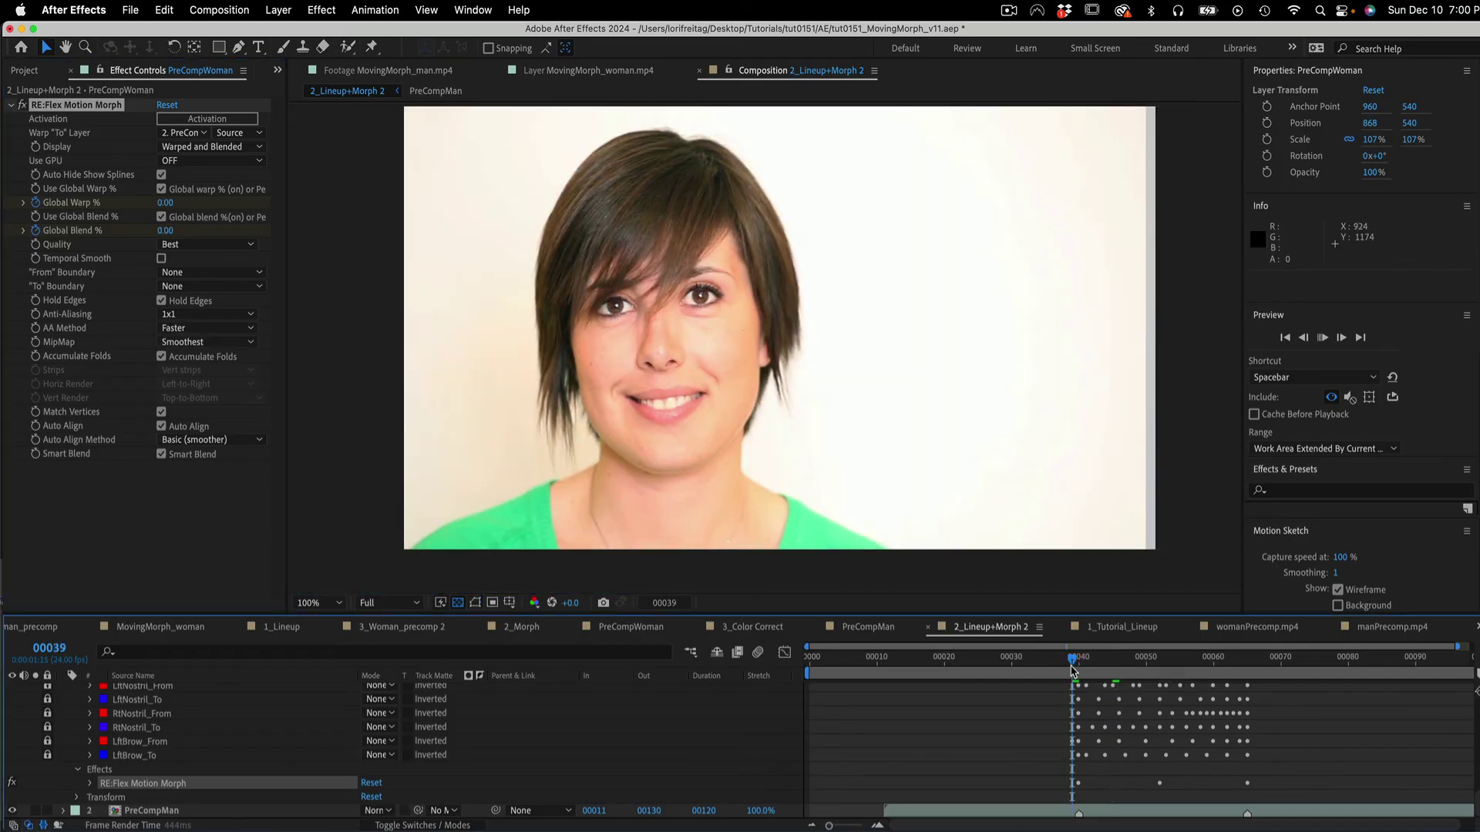
key(space)
click(162, 356)
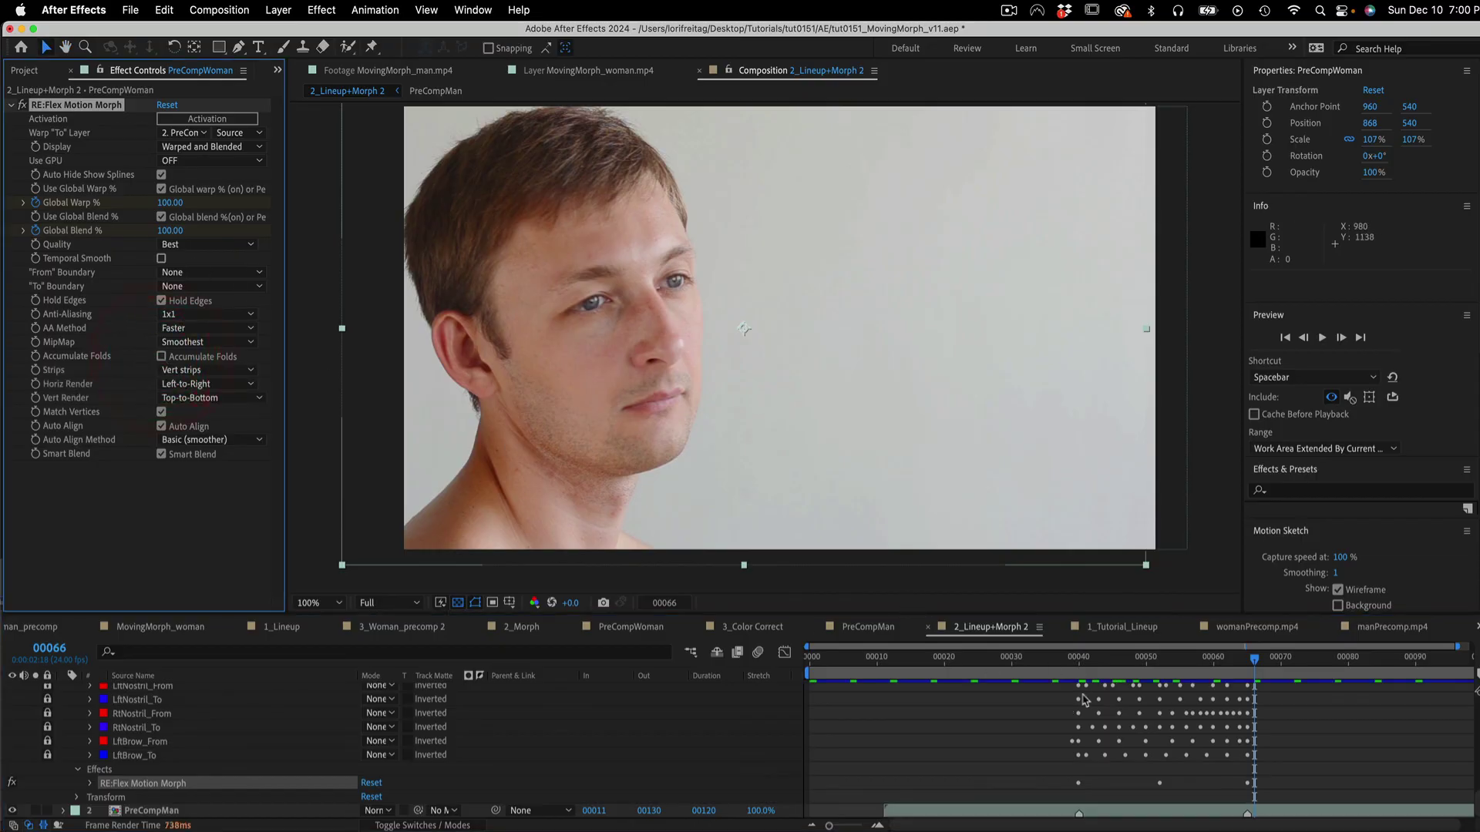
click(1077, 680)
key(space)
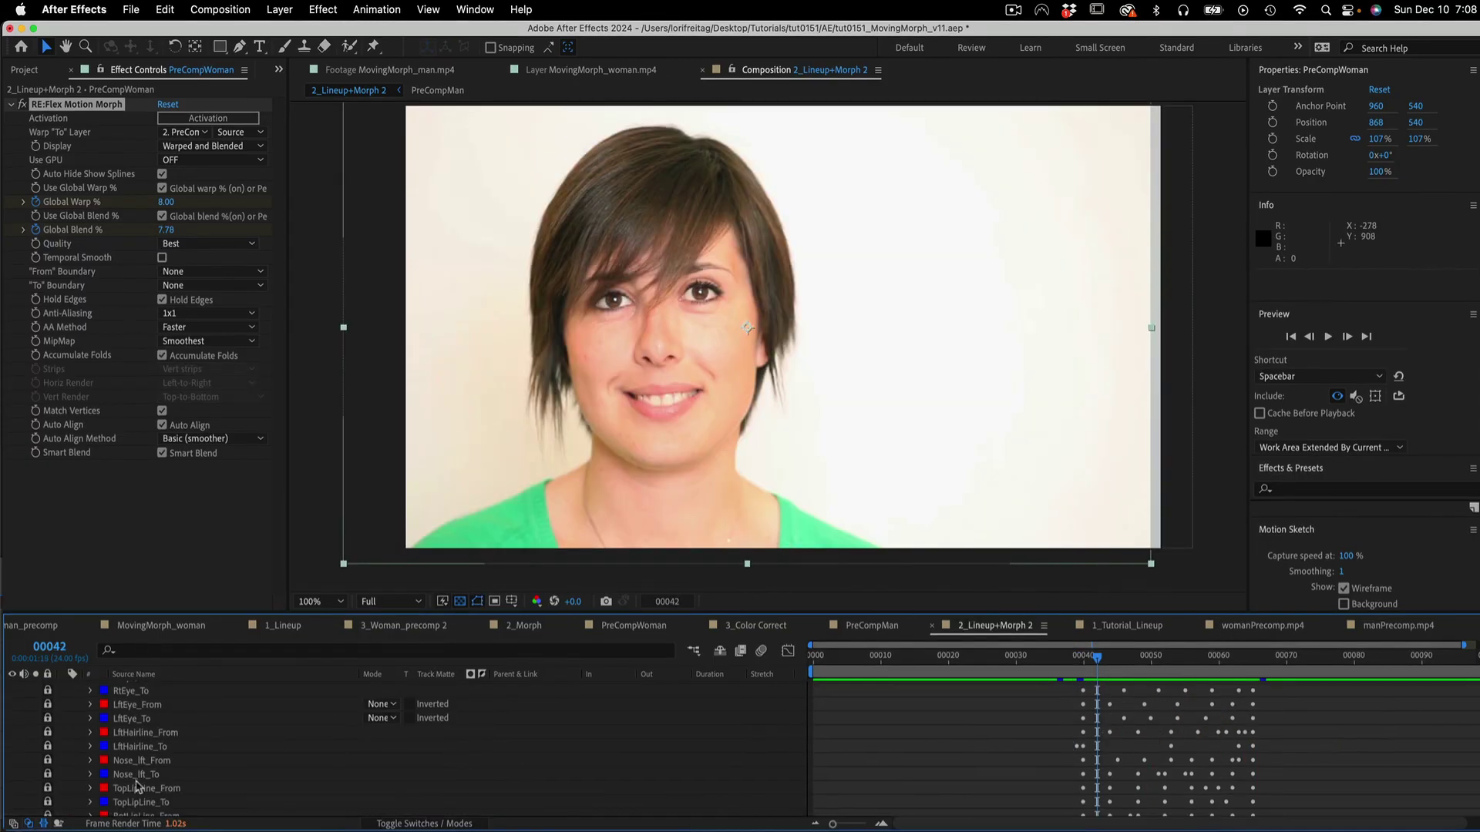
Review the full list of From and To splines and toggle Auto Hide Show Splines to view them all over the image.
scroll(137, 784, down, 10)
scroll(137, 784, down, 10)
scroll(125, 722, up, 2)
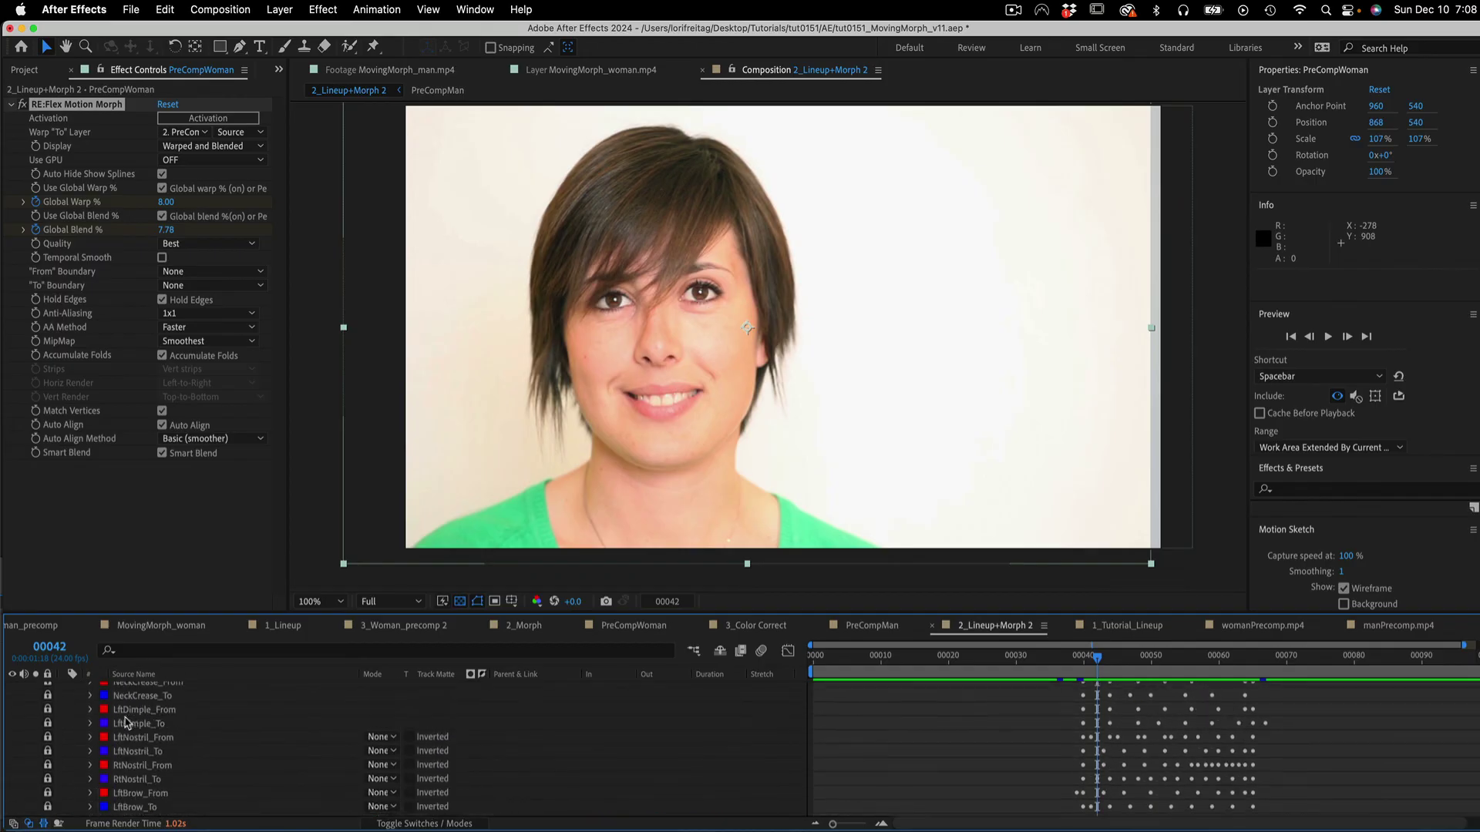
click(163, 174)
click(162, 174)
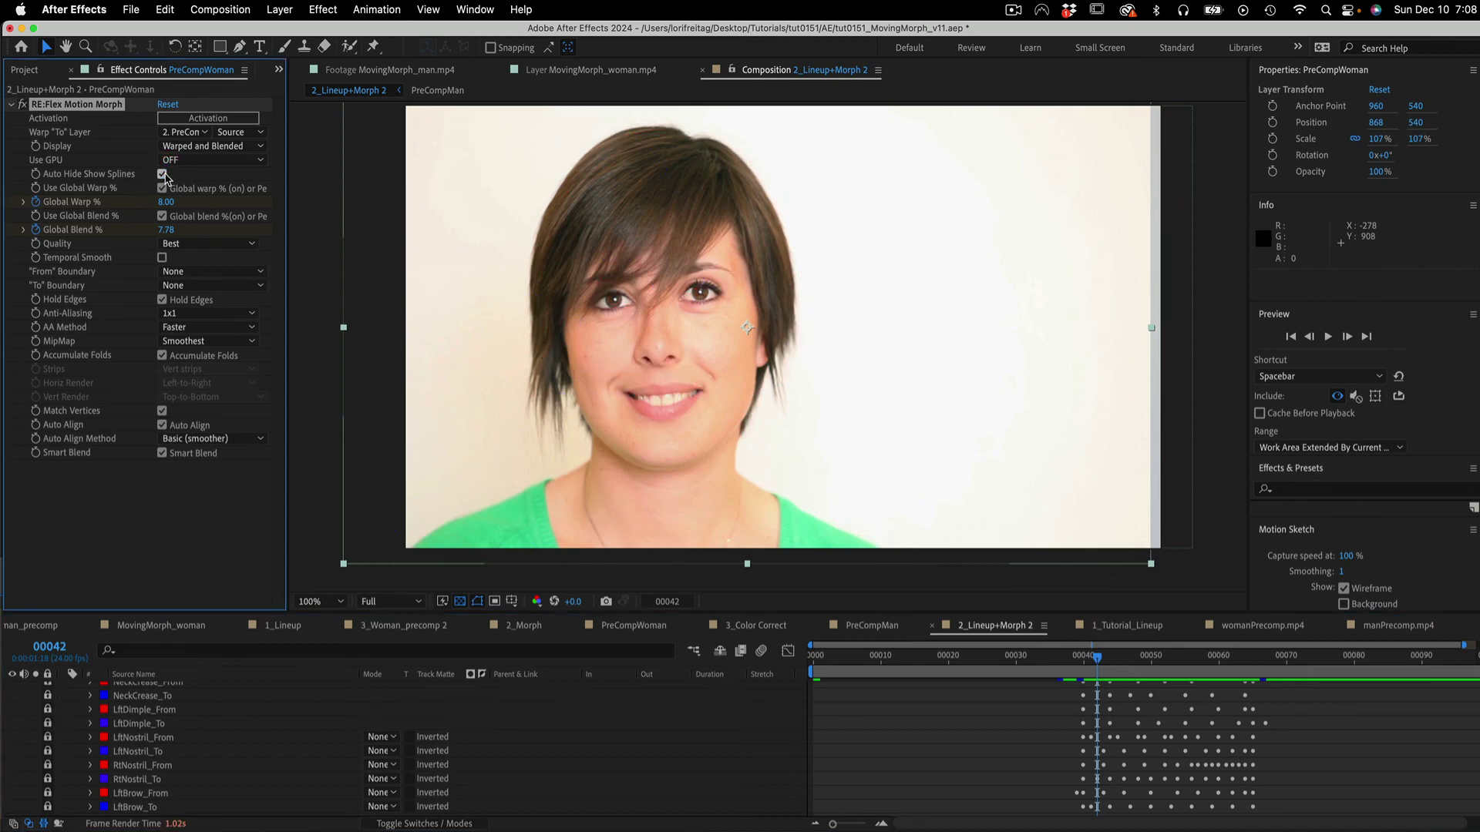
click(163, 175)
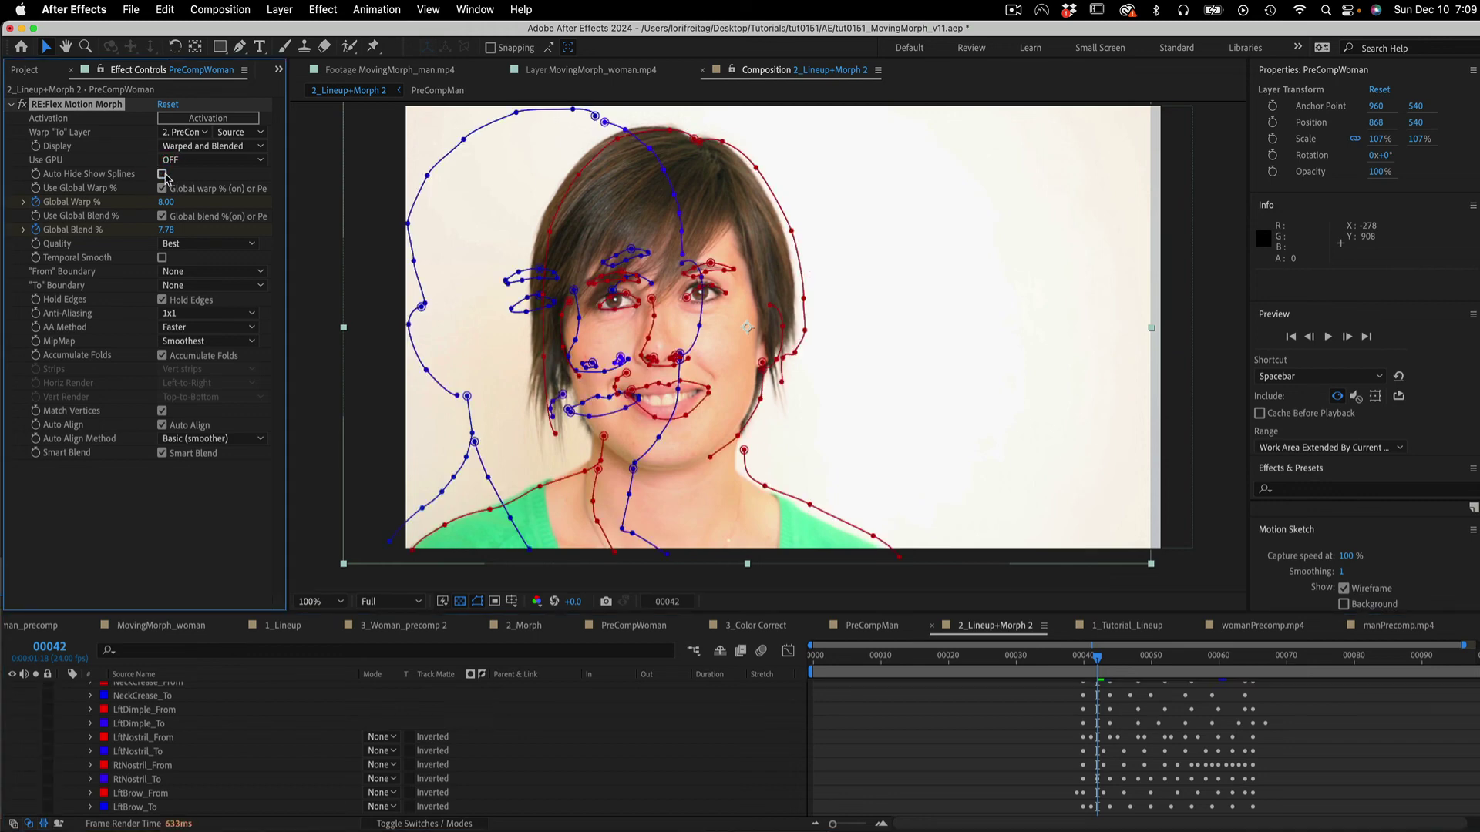
click(163, 175)
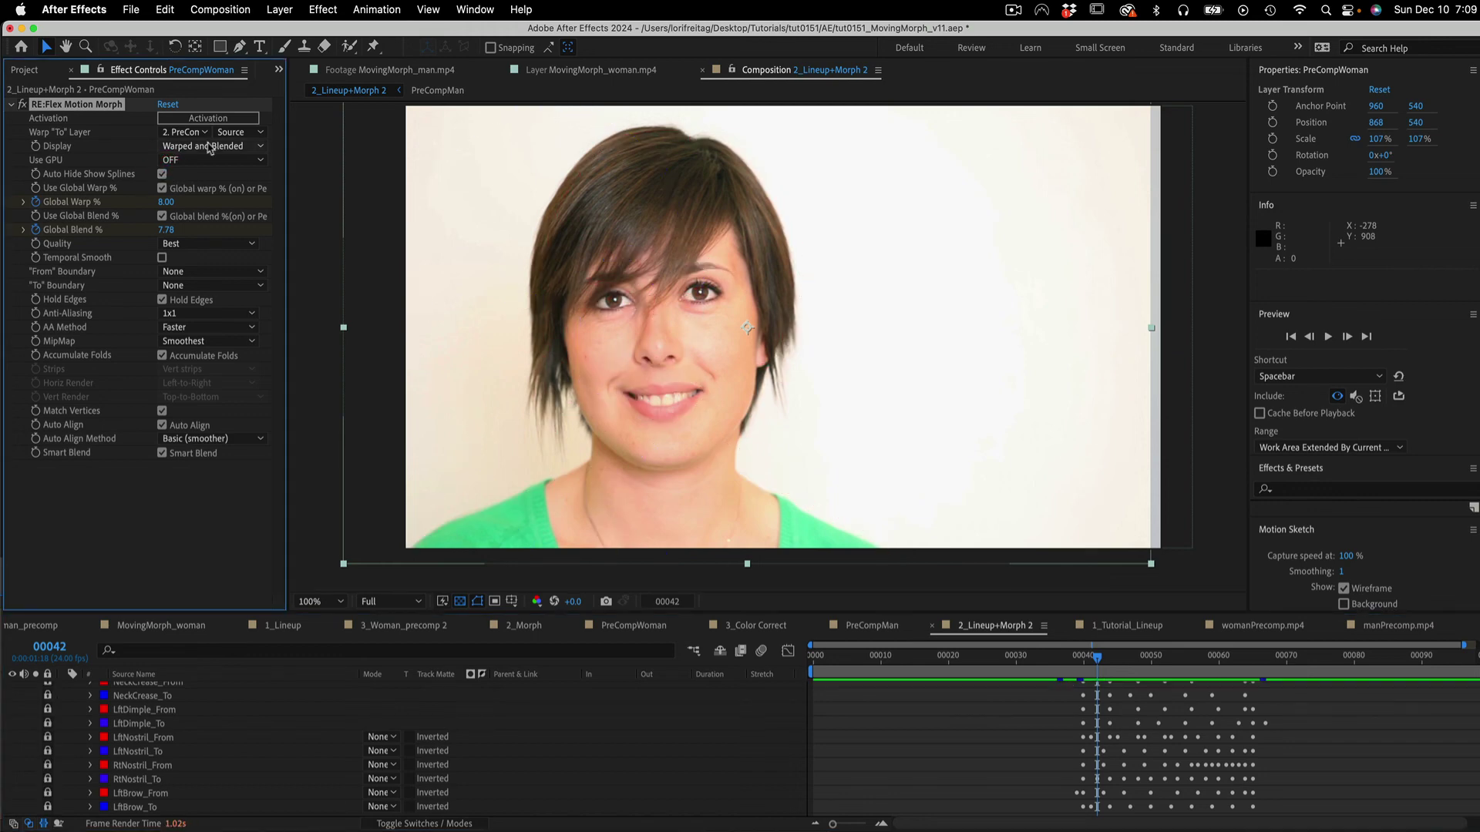
Play back the complete woman-to-man morph starting at frame 40.
click(1085, 666)
key(space)
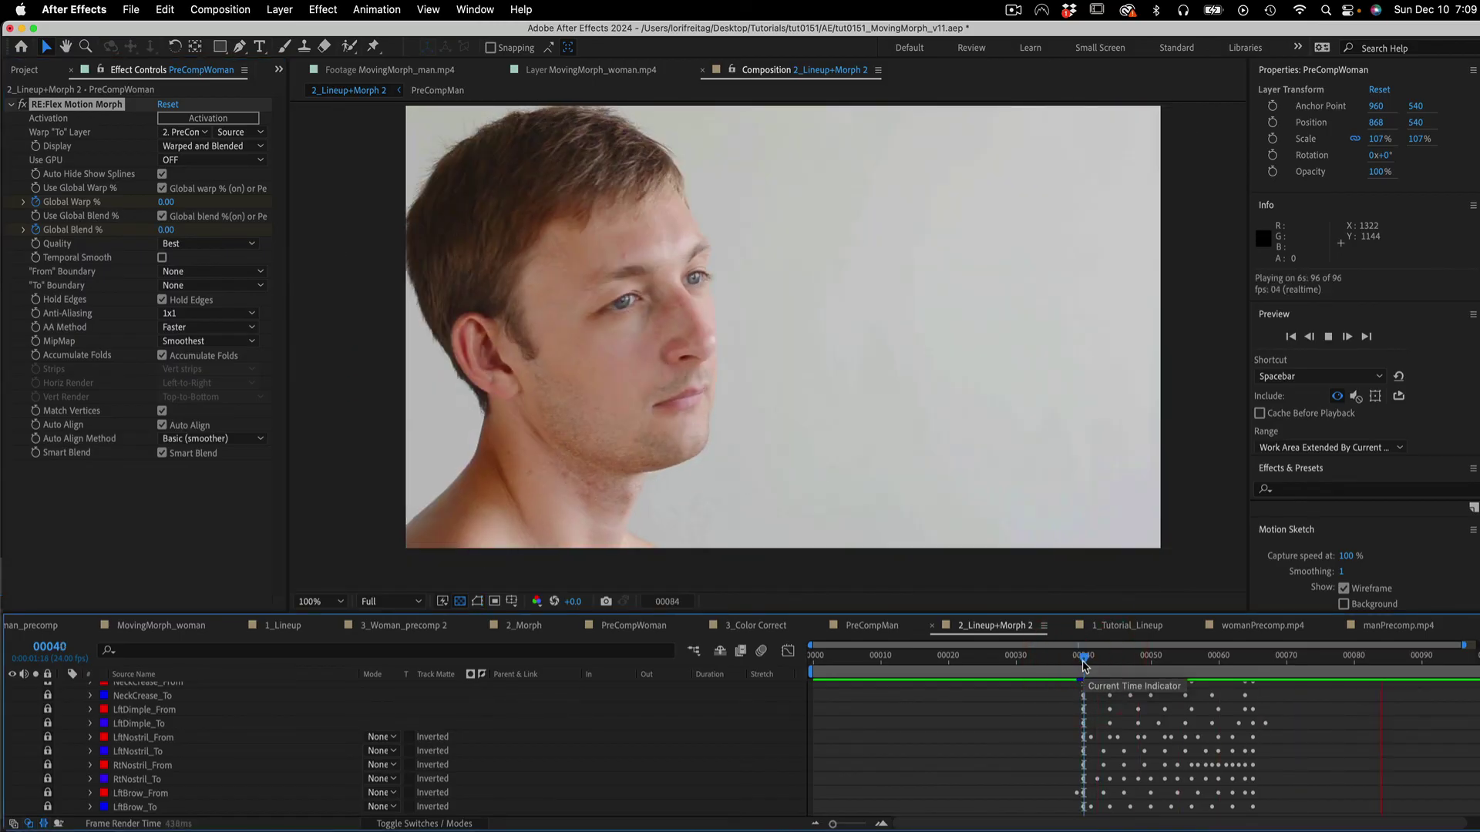